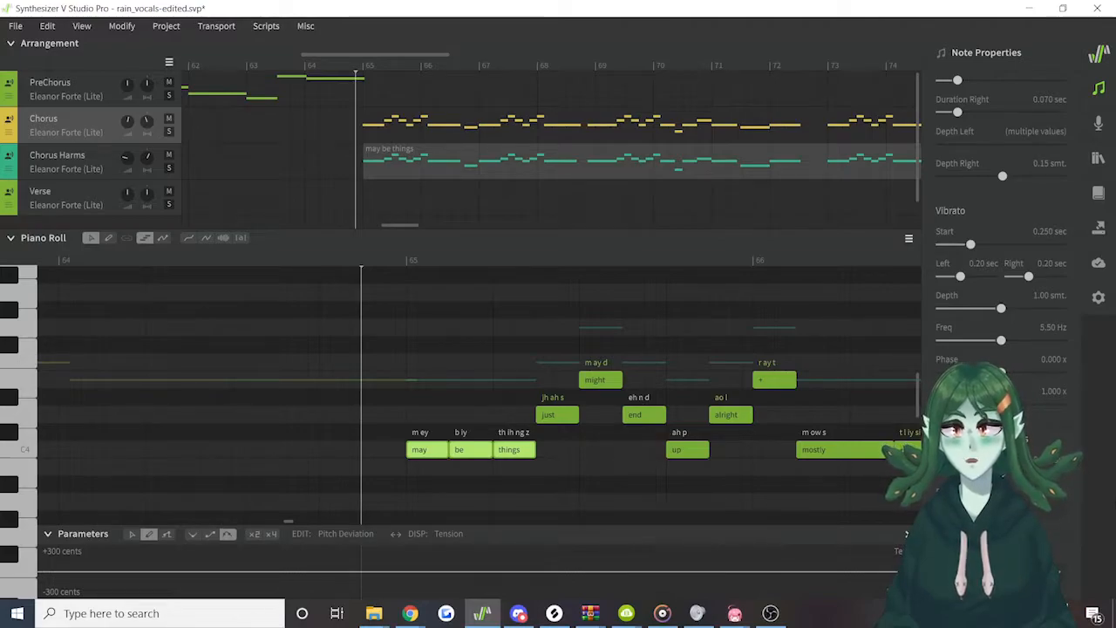
Hide the Note Properties and clear the note selection in the piano roll
click(1098, 89)
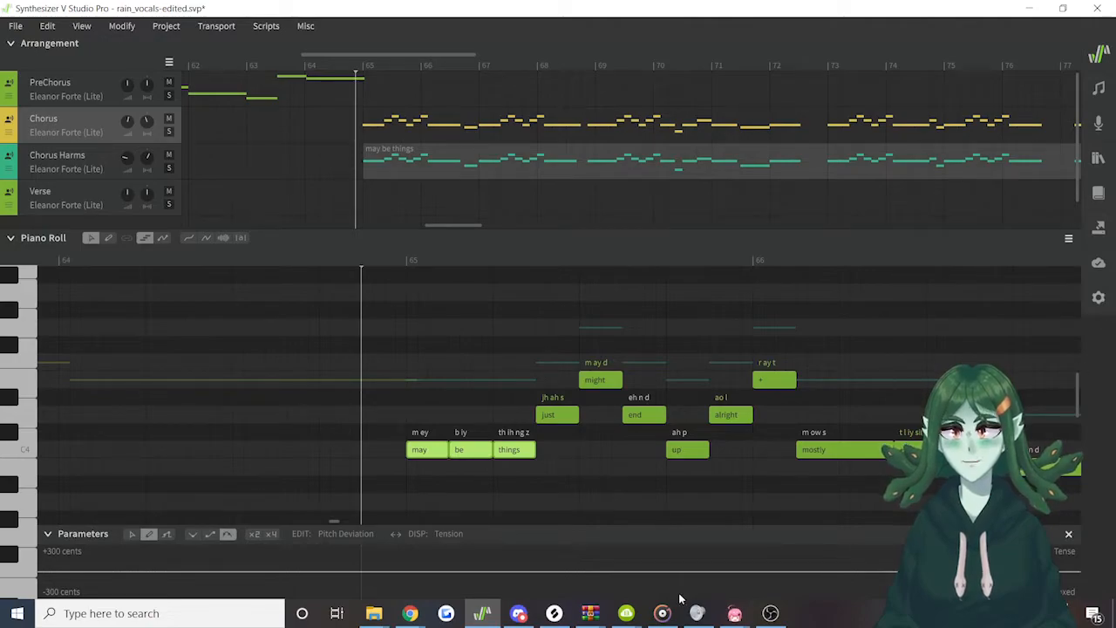
click(514, 483)
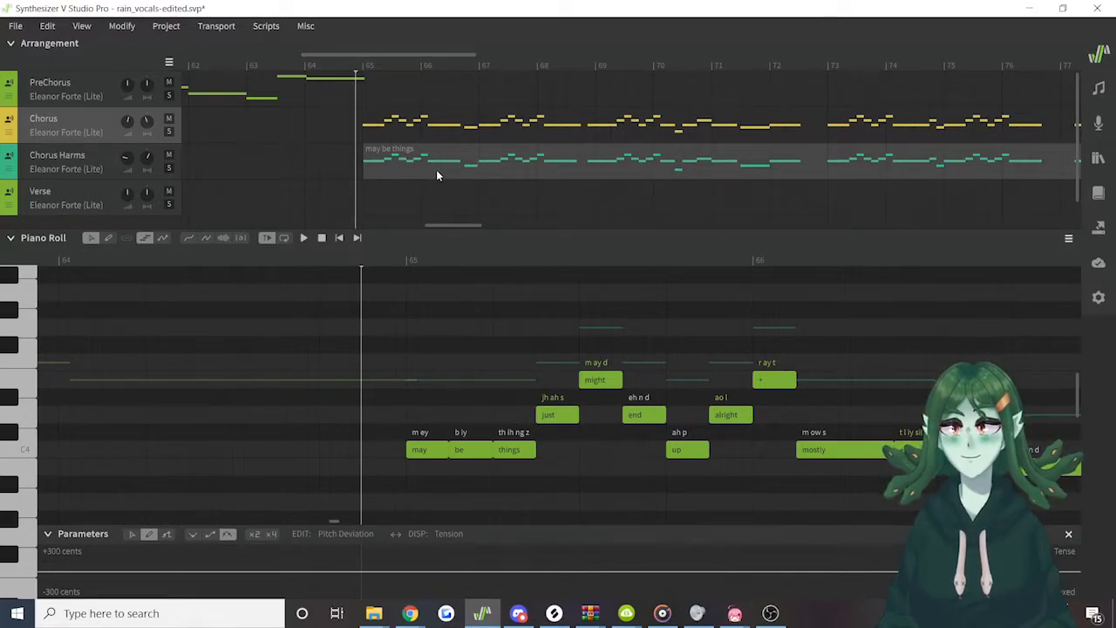
Shift the "may be things" group on the Chorus Harms track slightly earlier in the arrangement
mouse_move(442, 167)
mouse_down()
mouse_move(383, 161)
mouse_move(437, 160)
mouse_move(437, 132)
mouse_move(438, 152)
mouse_up()
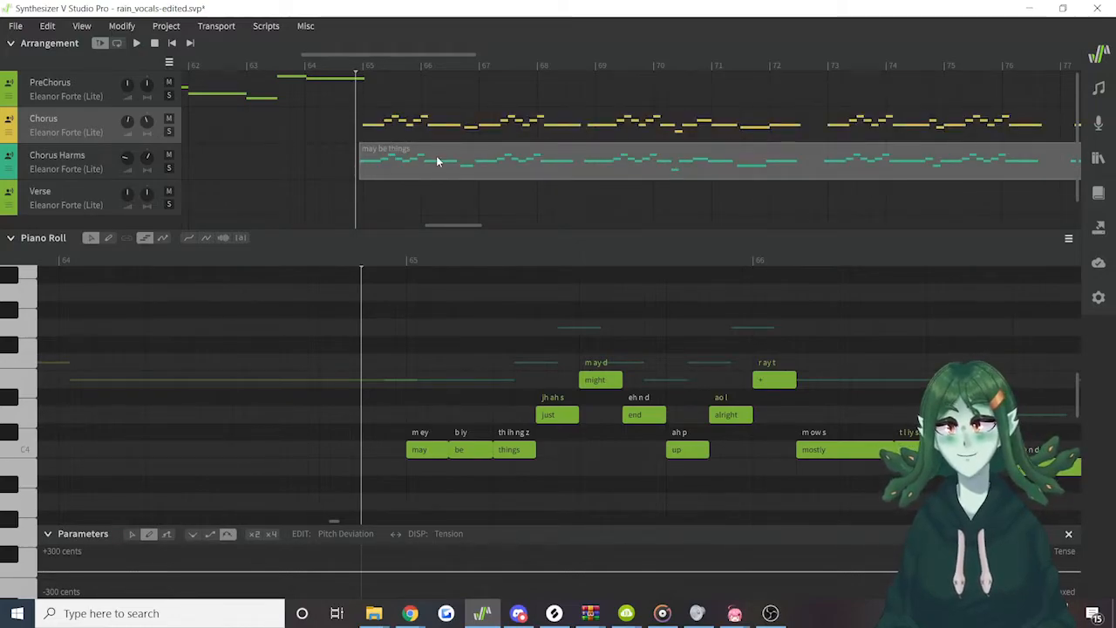
Try moving the "may be things" group onto the Chorus track, play back the combined notes, and undo the track move
drag(435, 154, 434, 138)
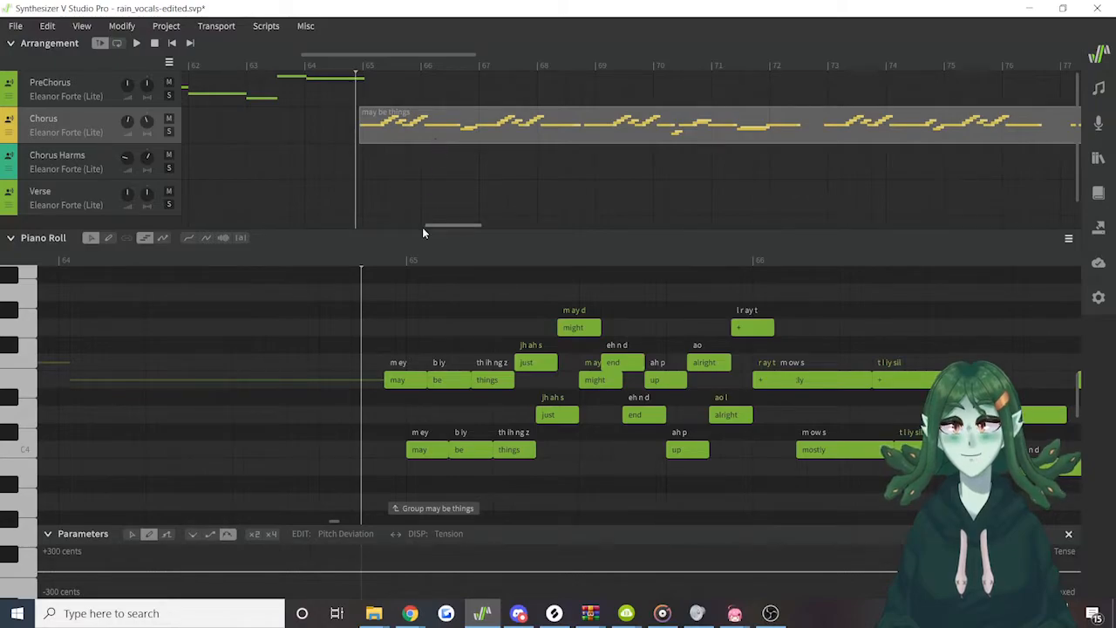
key(space)
key(space)
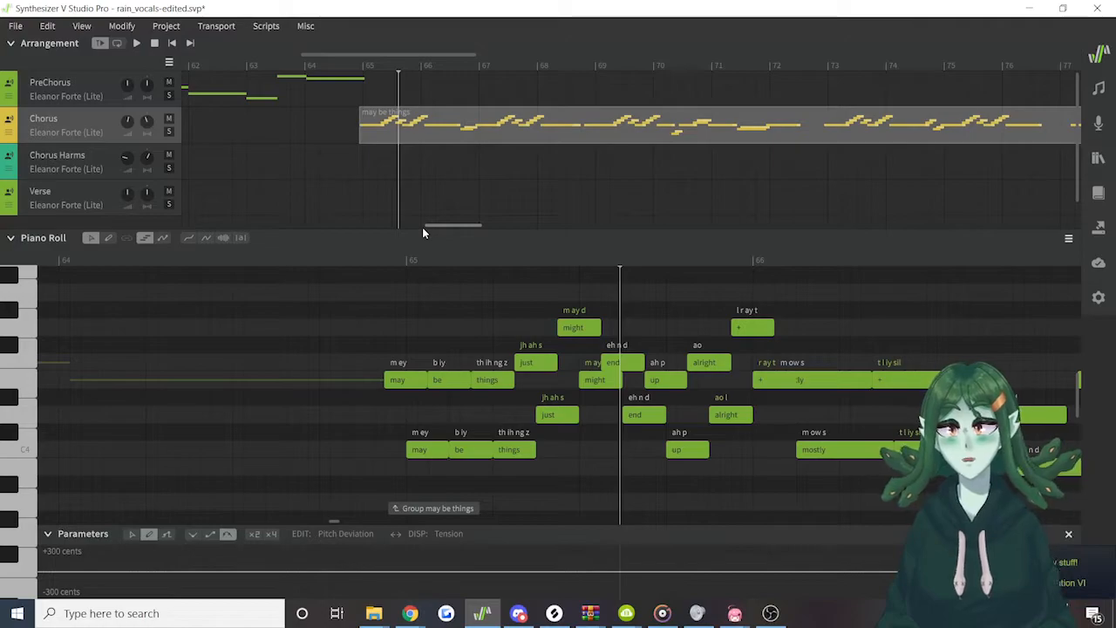
key(ctrl+z)
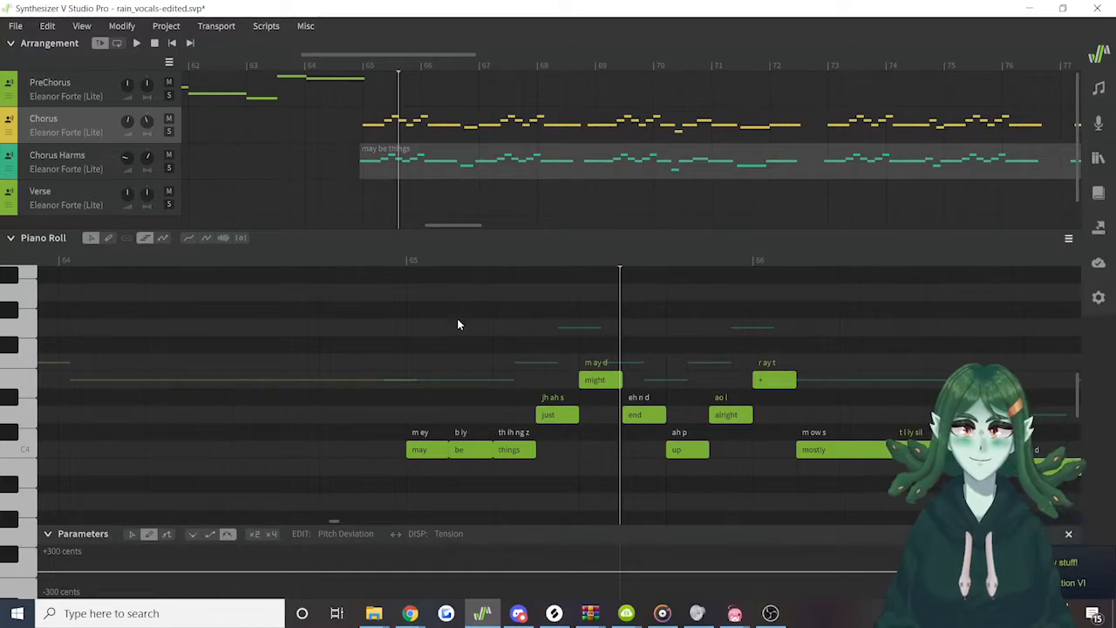
Place the playhead at the start of the "may be things" group and examine the voices available for the group and the Verse track
click(361, 67)
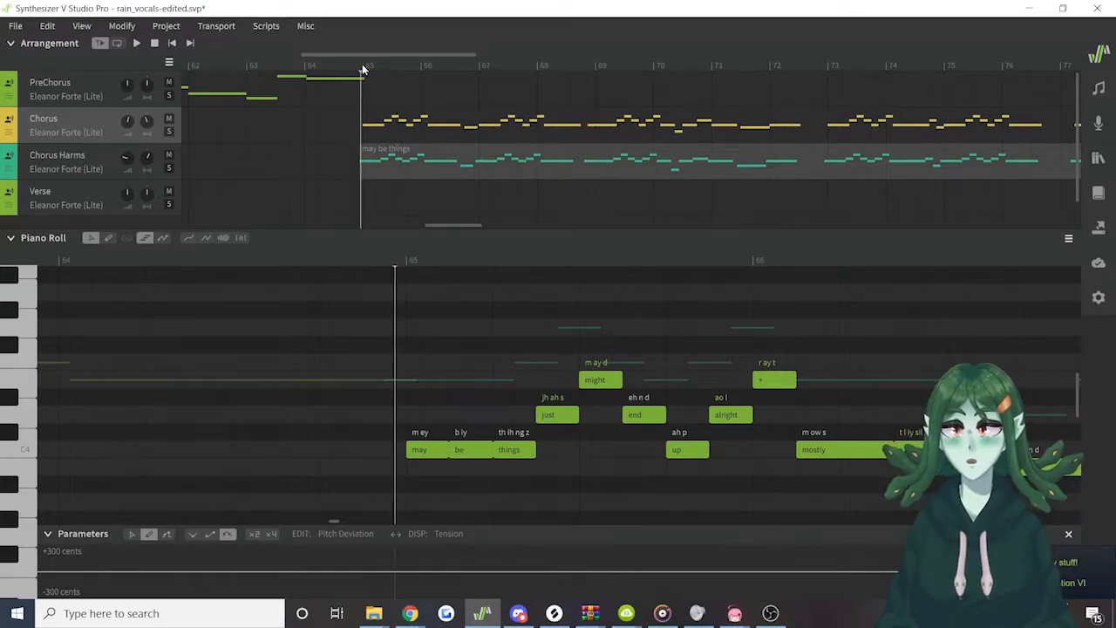
right_click(379, 164)
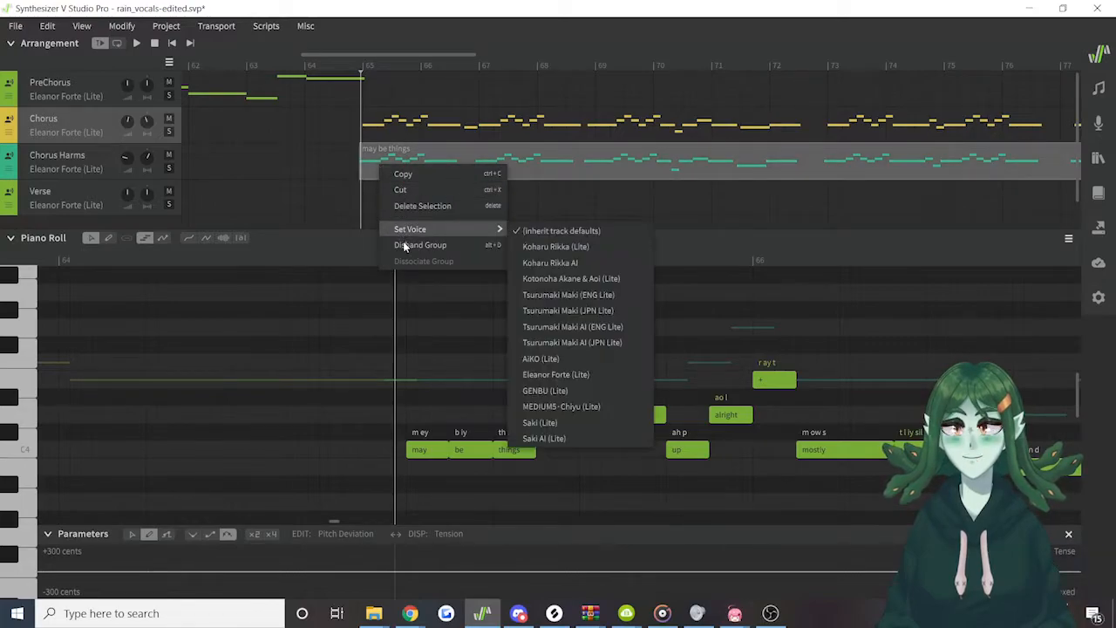
mouse_move(400, 232)
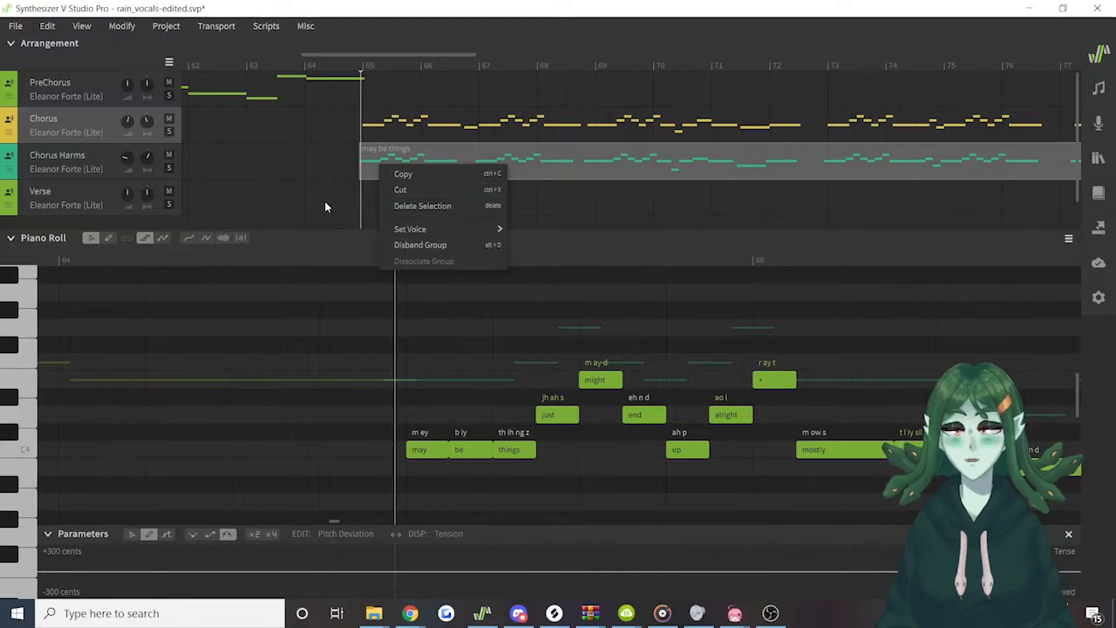
click(78, 207)
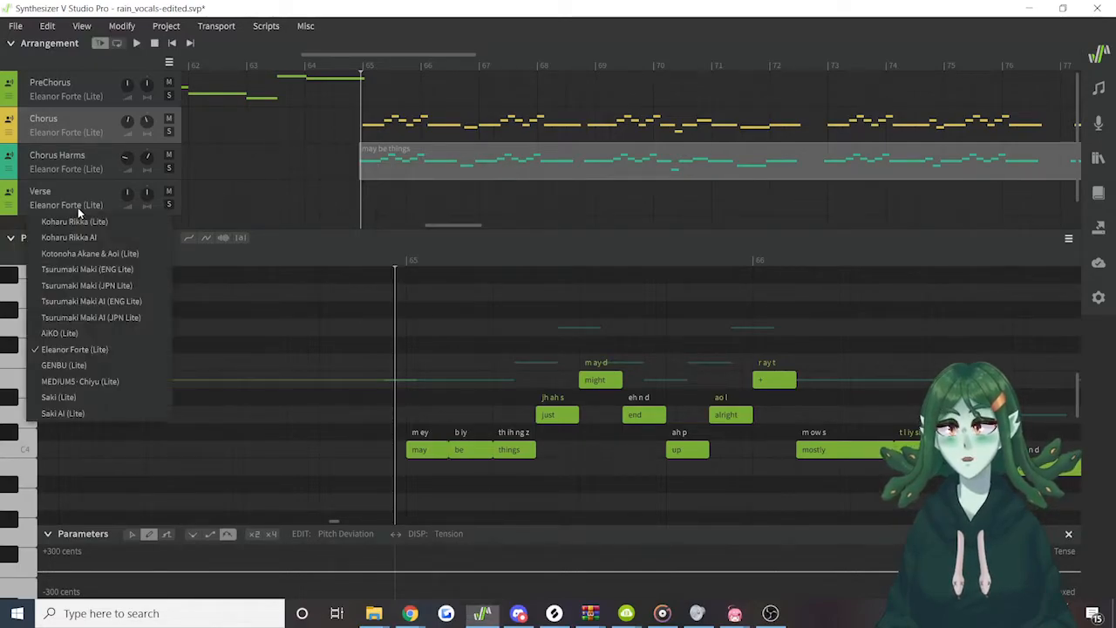
click(78, 208)
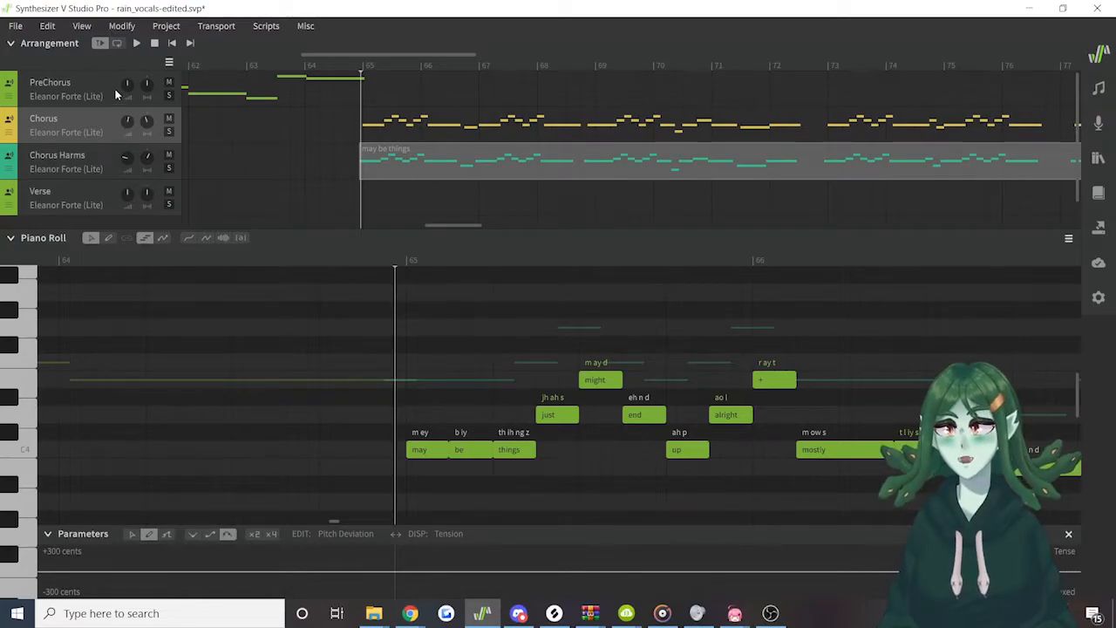
Try switching loop playback on and off, and restore the piano roll's selection tool after trying note drawing
click(114, 43)
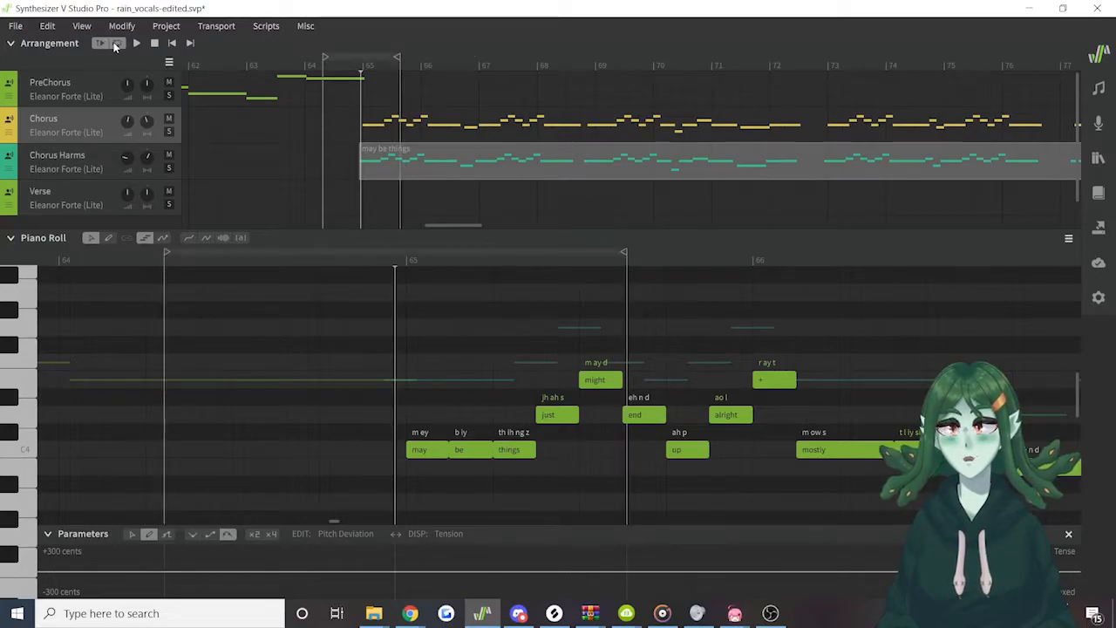
click(114, 44)
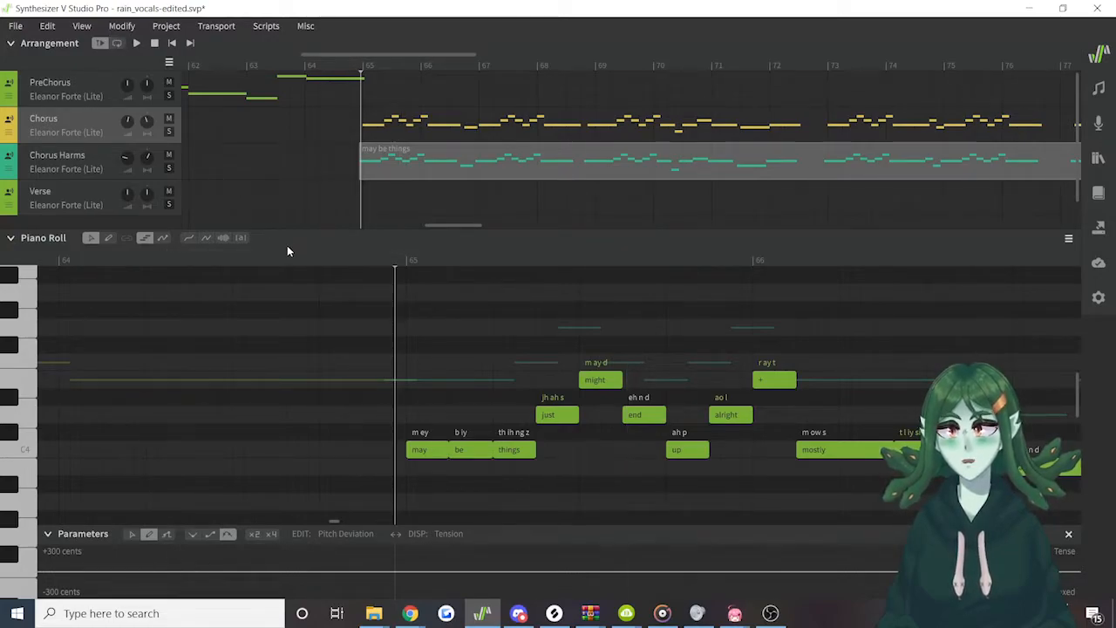
click(351, 371)
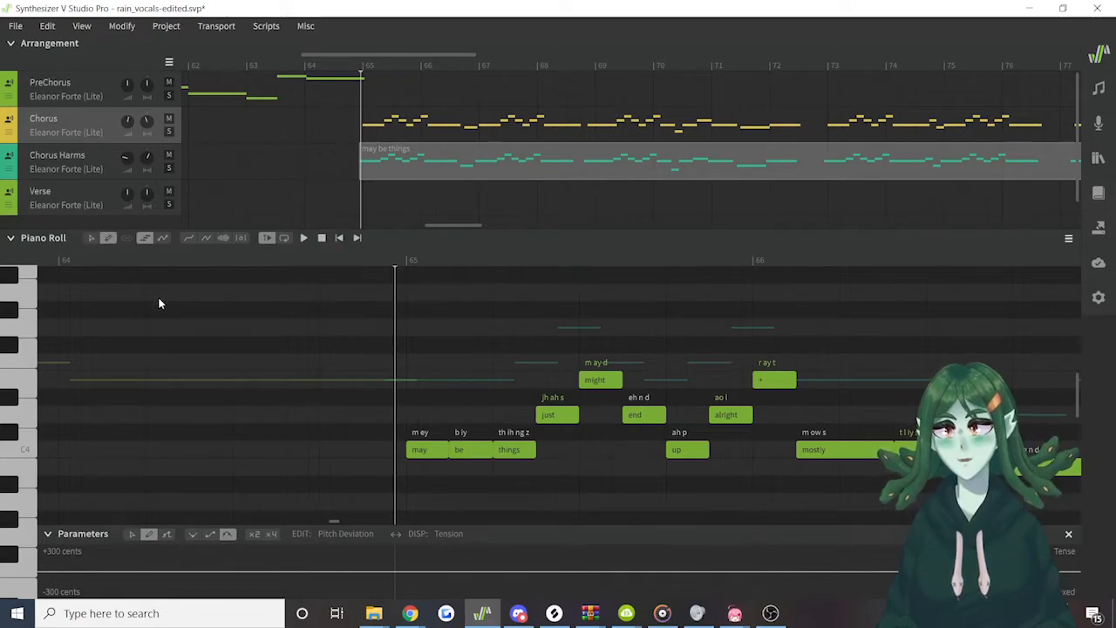
click(108, 238)
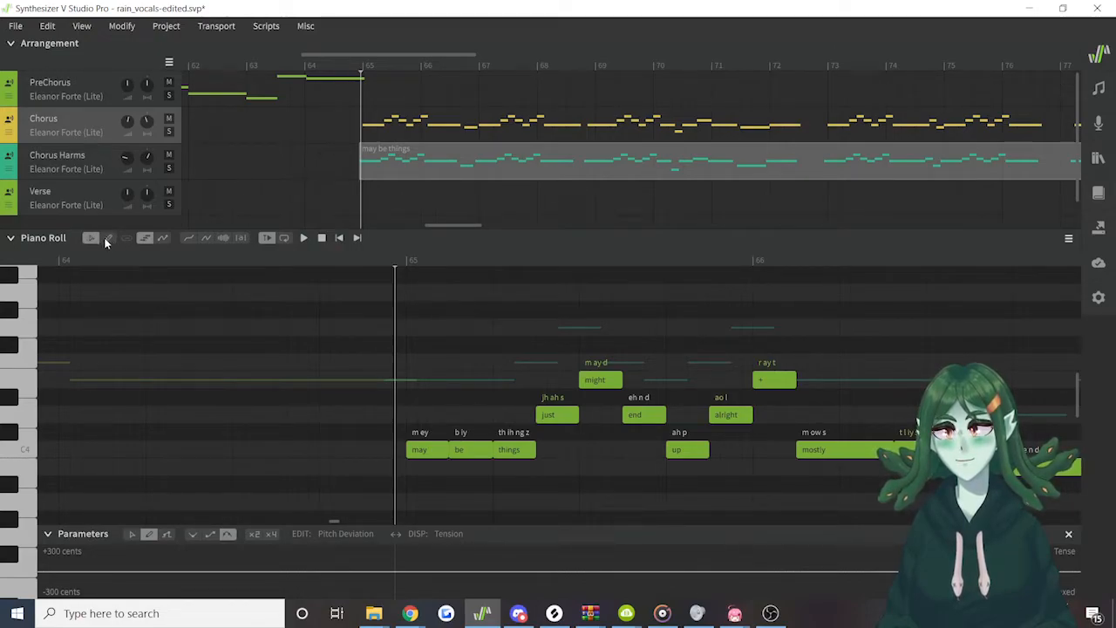
click(162, 237)
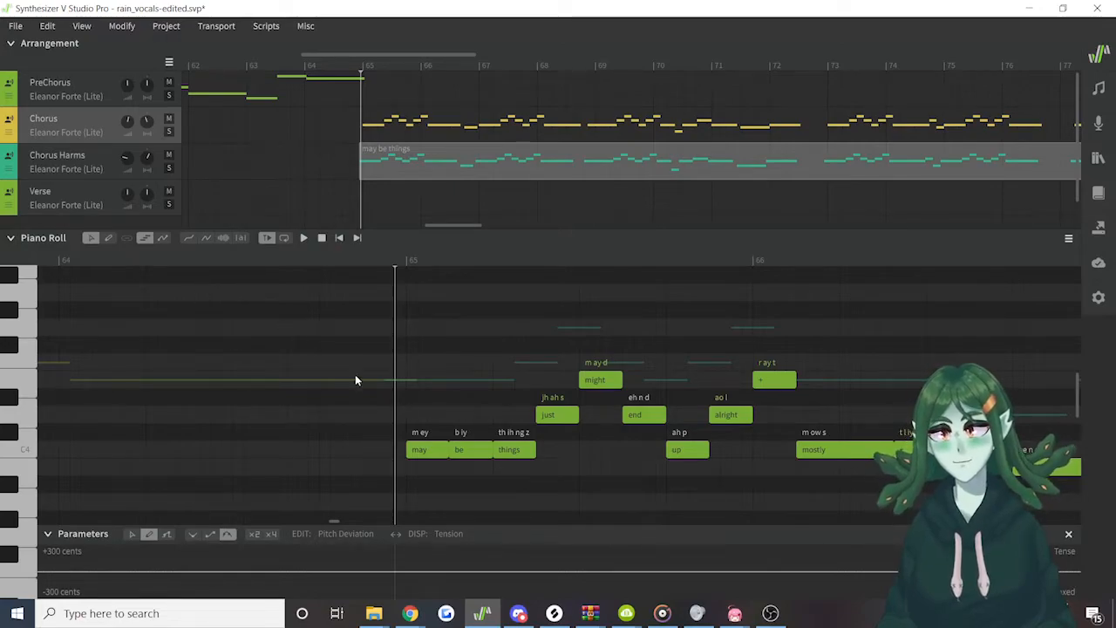
Try moving the "may" note up two semitones, and undo the move
click(433, 453)
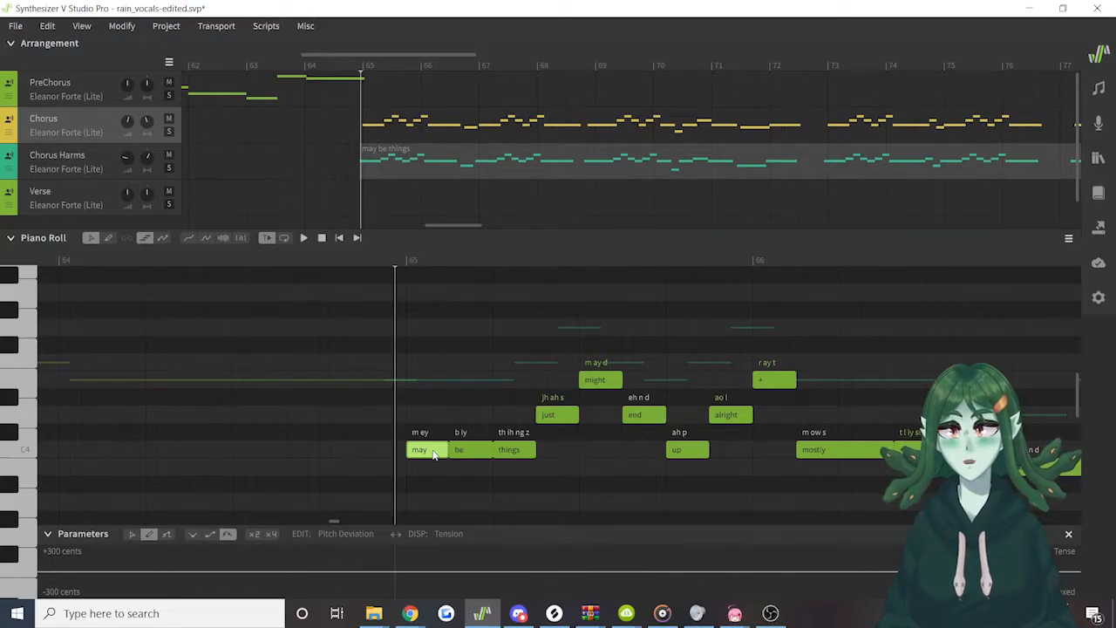
drag(433, 453, 436, 417)
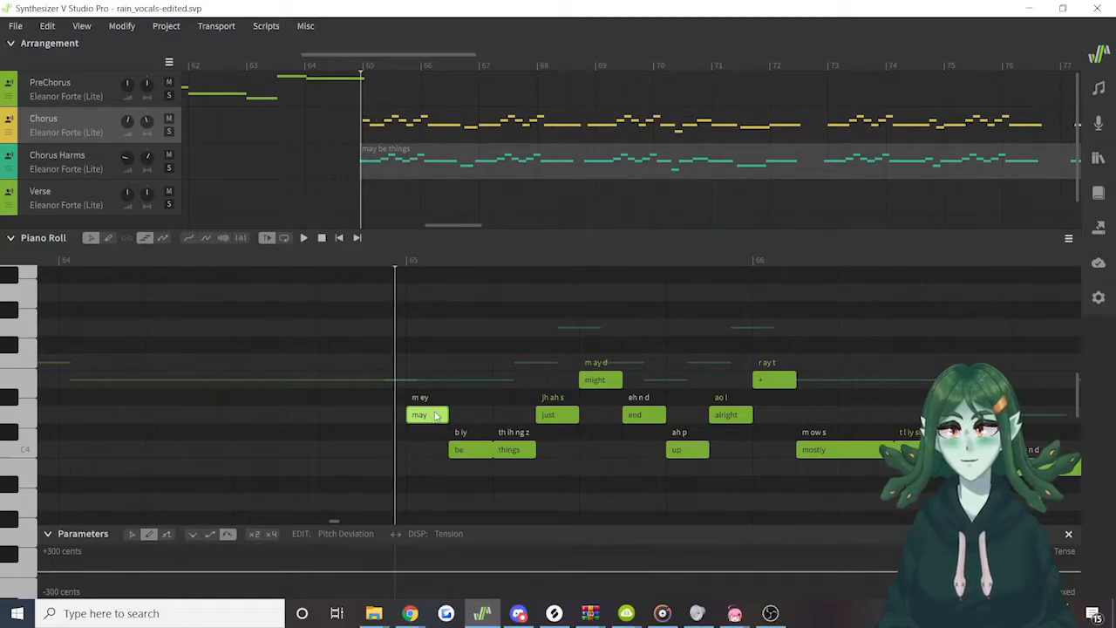
key(ctrl+z)
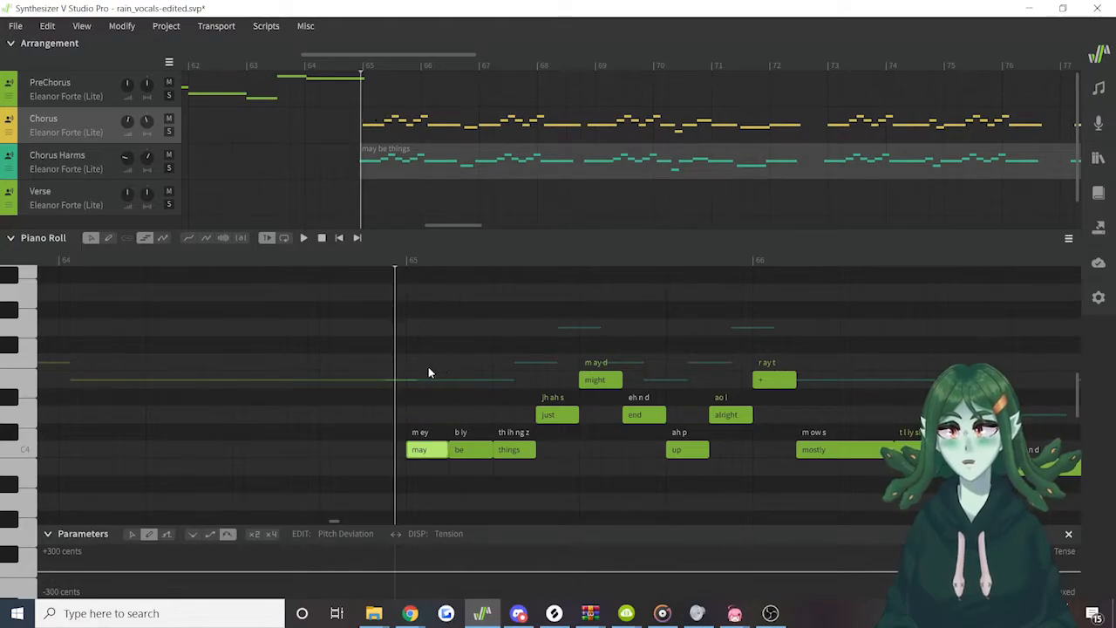
Try adding and resizing a new note above "may" at the start of bar 65, and undo both edits
double_click(428, 367)
drag(449, 365, 436, 370)
key(ctrl+z)
key(ctrl+z)
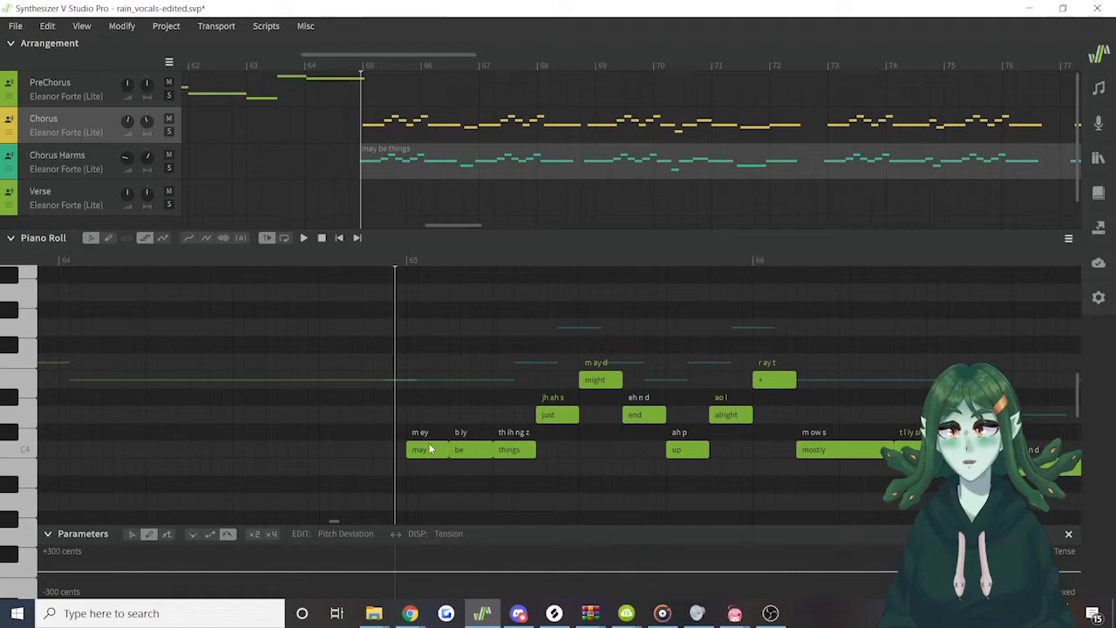
Try splitting the "may" note in two, and undo the split
right_click(428, 449)
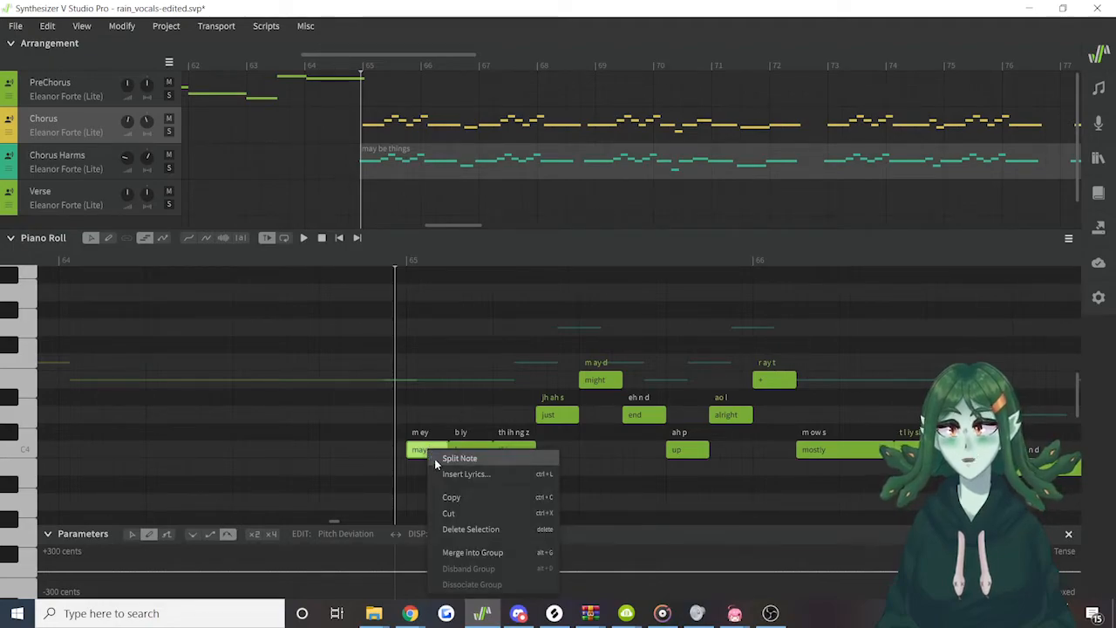
click(436, 460)
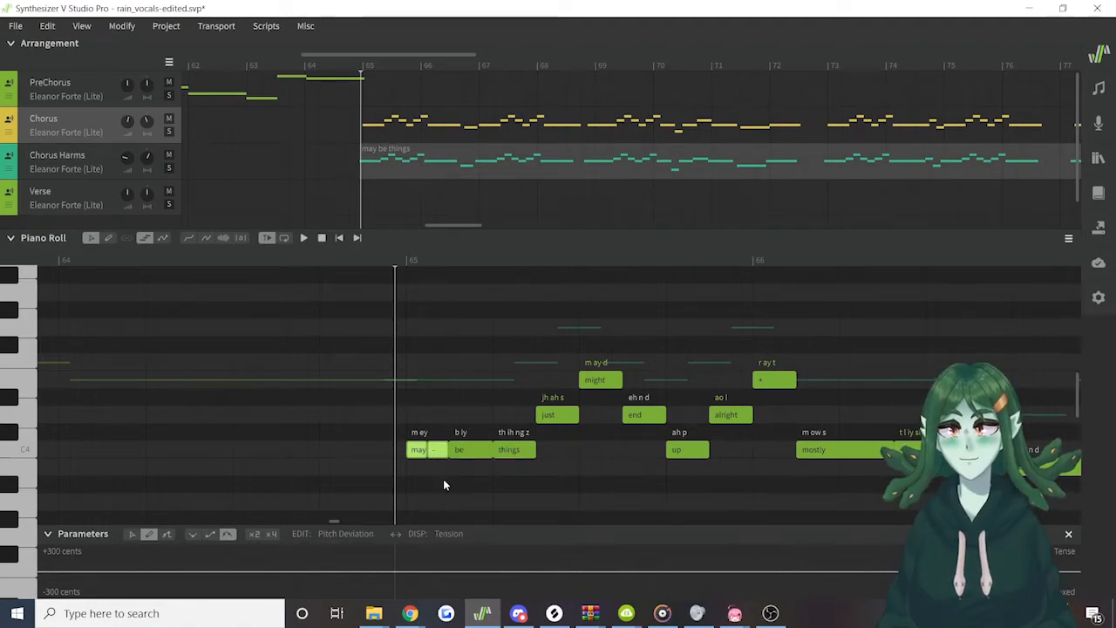
key(ctrl+z)
Replace the lyrics of the first four notes in bar 65 with "i can explain +" using Insert Lyrics
drag(410, 384, 551, 470)
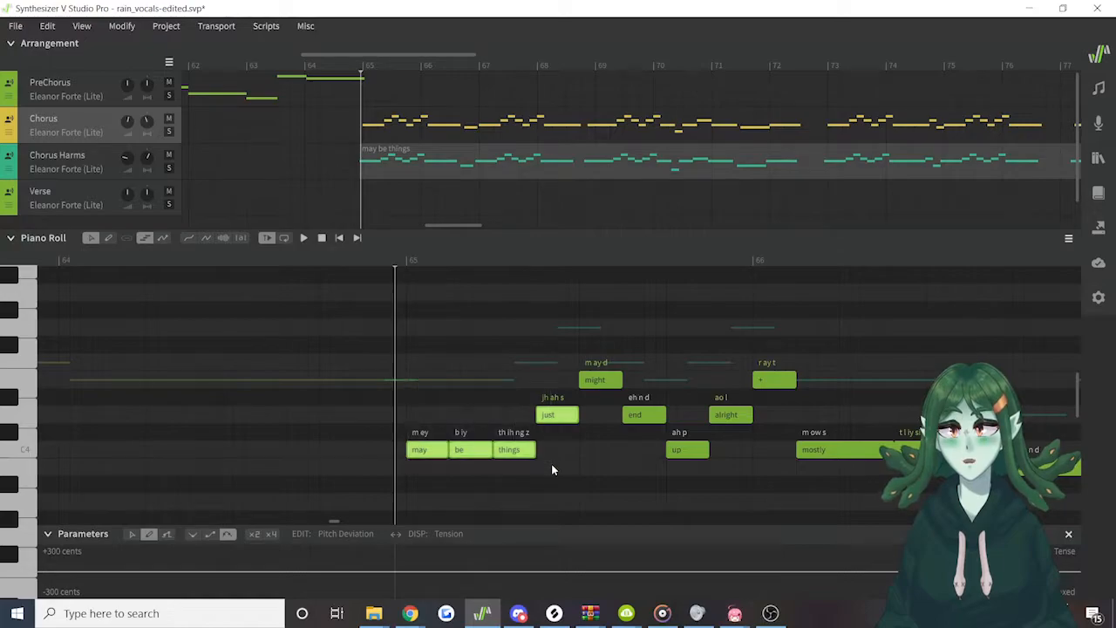
right_click(494, 454)
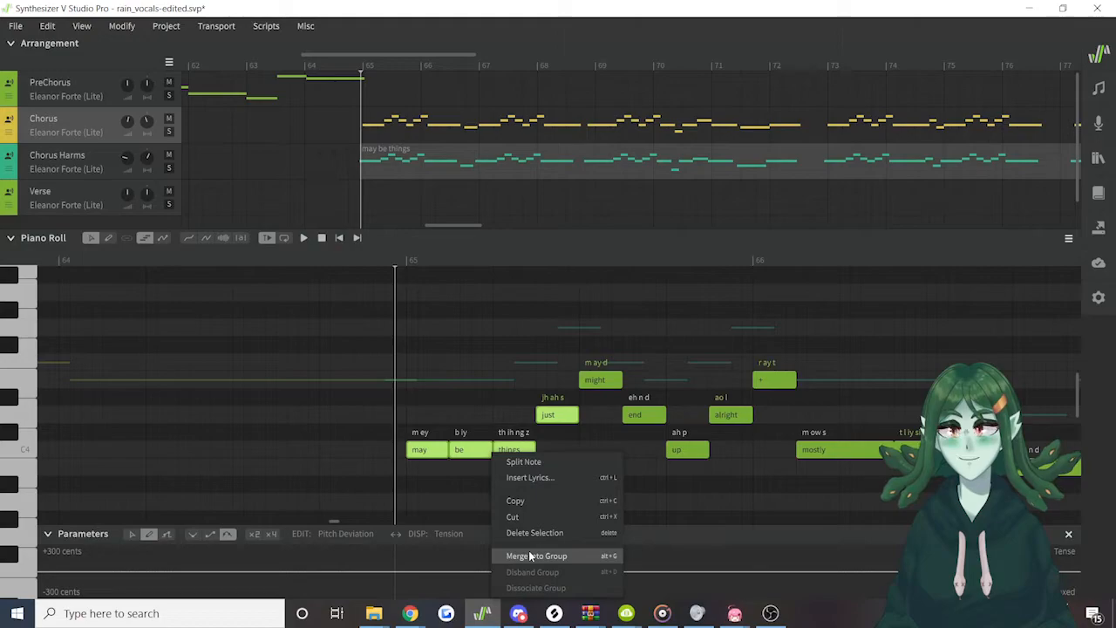
click(527, 476)
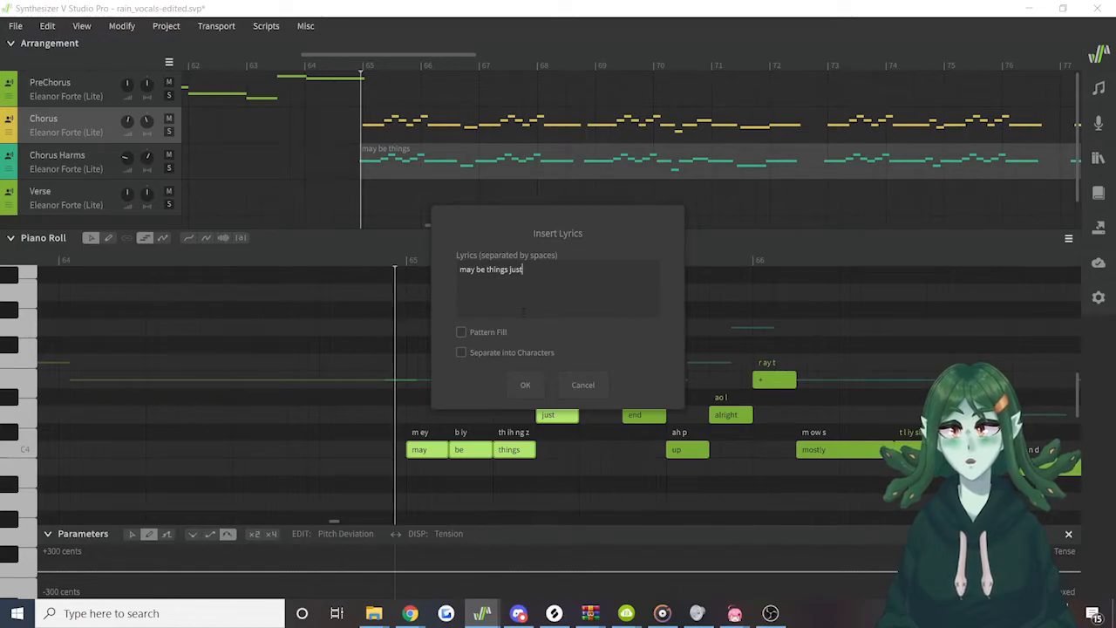
key(ctrl+a)
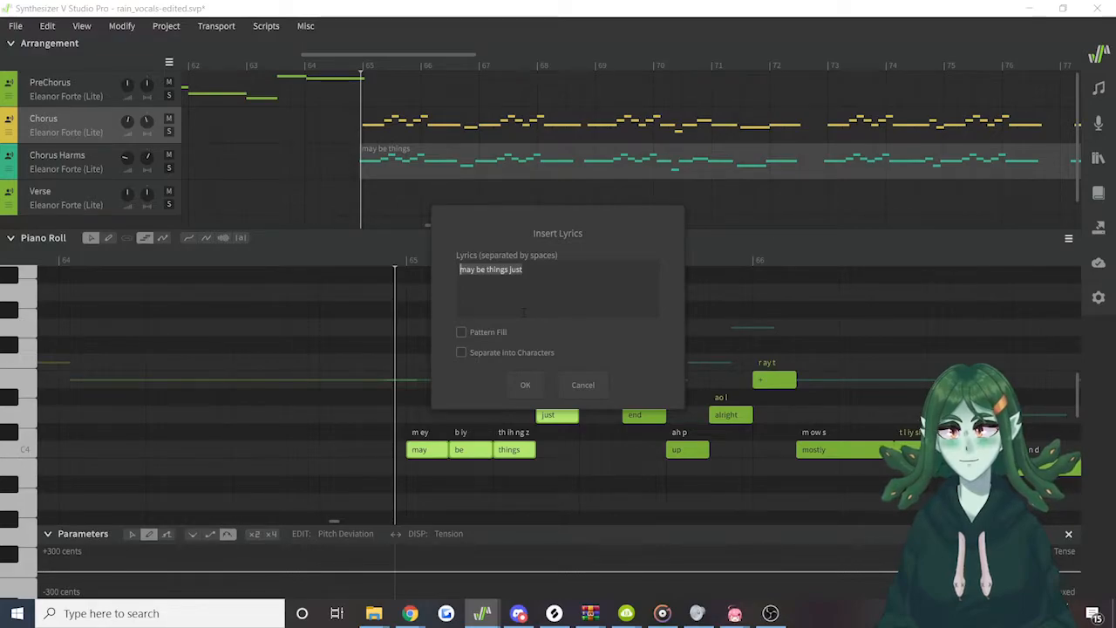
text(explain)
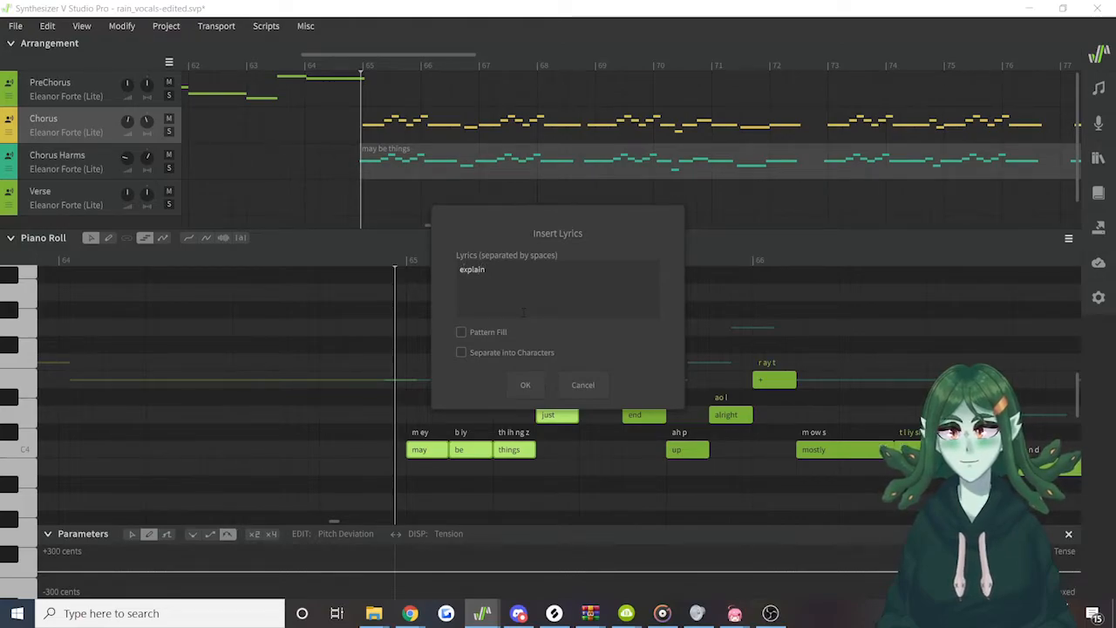
text(i can)
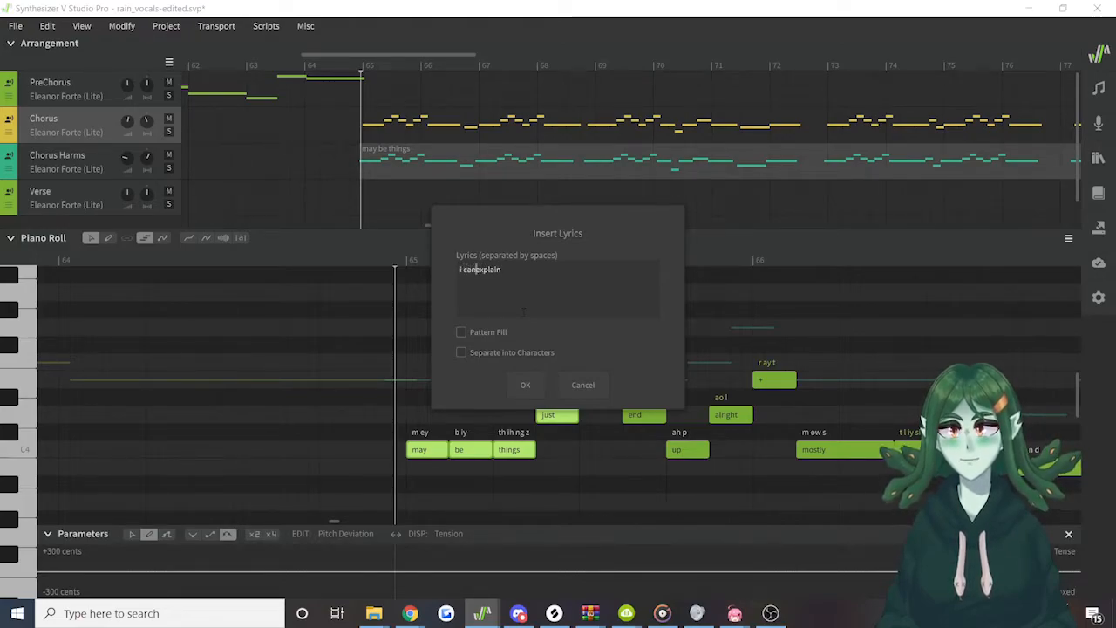
key(End)
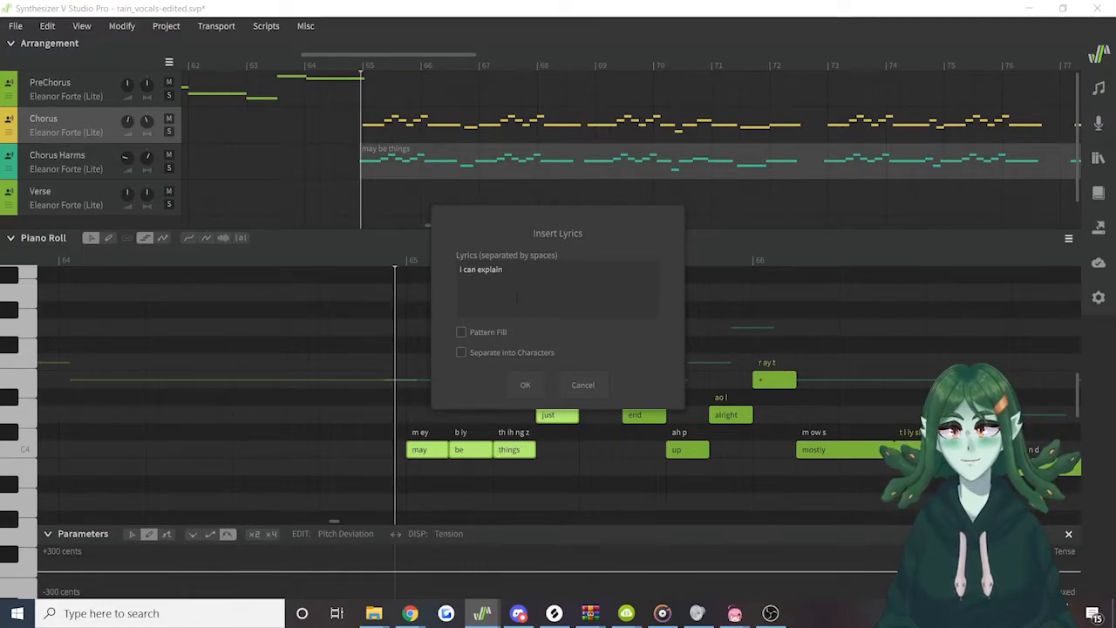
text(+)
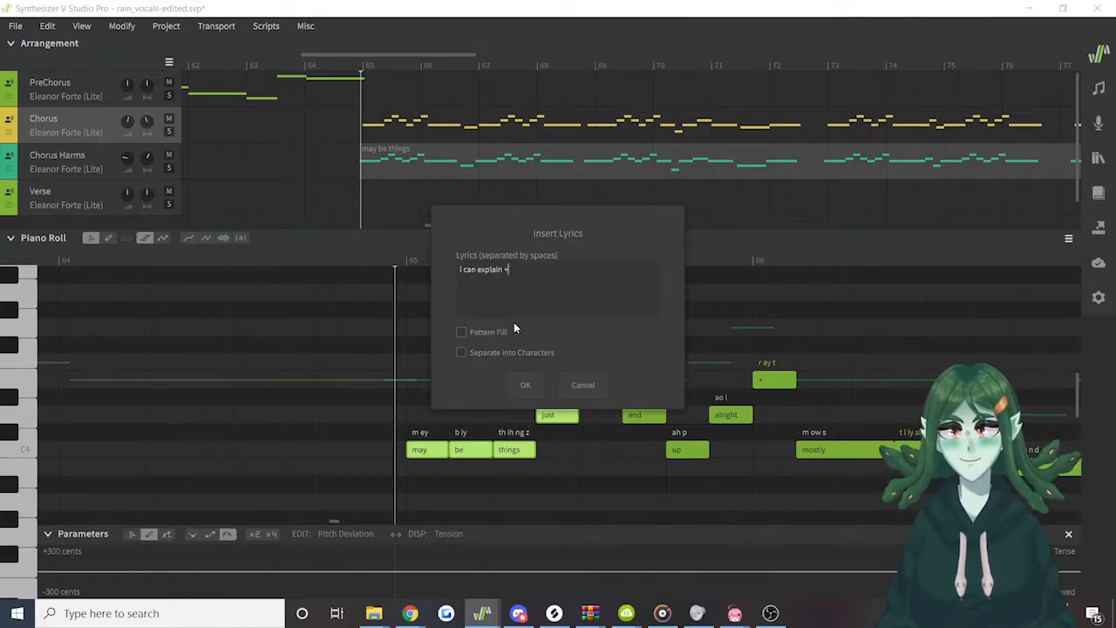
click(523, 385)
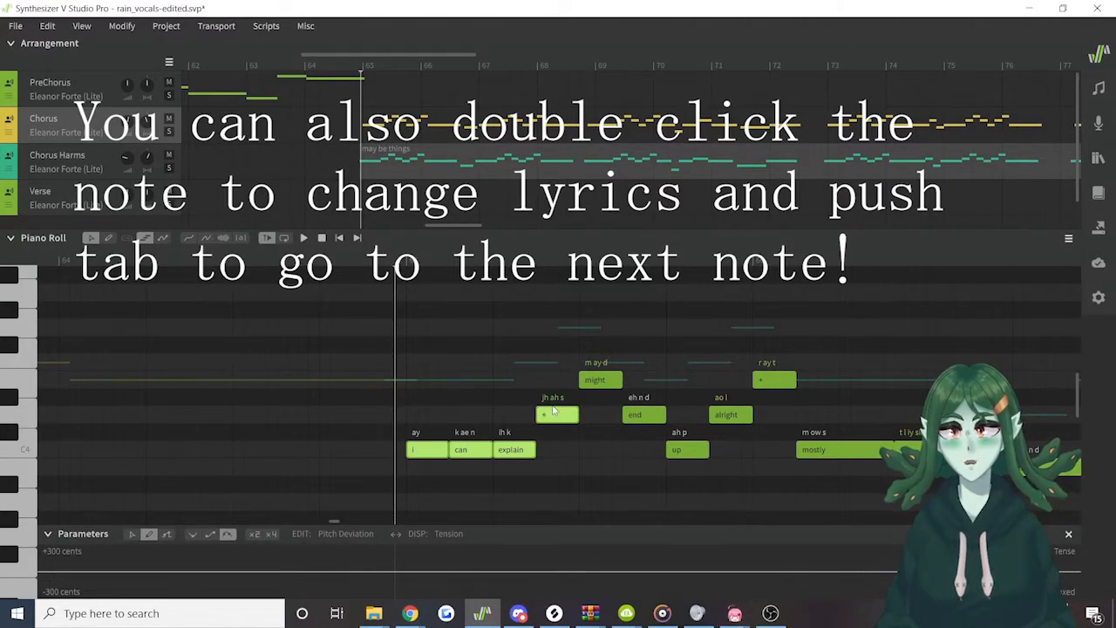
Open the phonemes of the "+" note after "explain" for editing, cancel, and undo the inserted lyrics
double_click(556, 400)
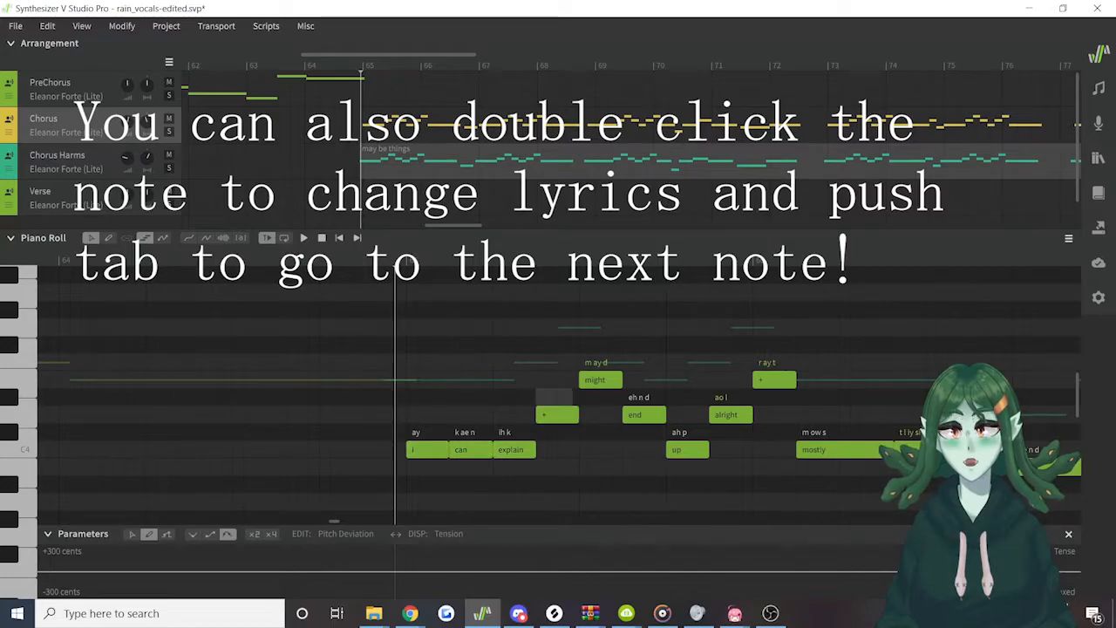
key(Escape)
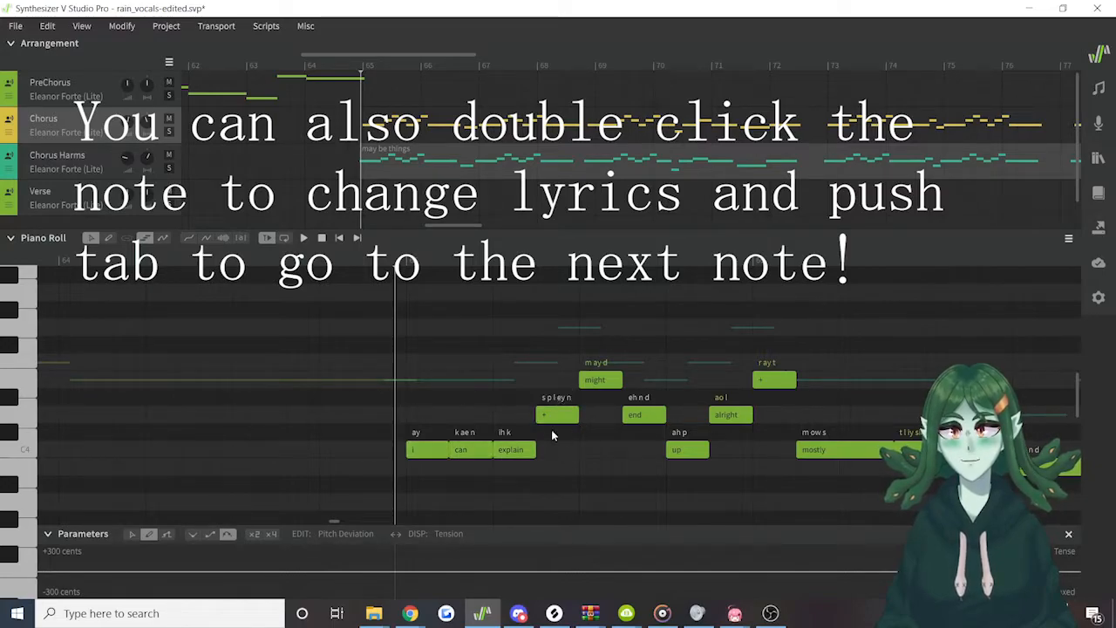
key(ctrl+z)
key(ctrl+z)
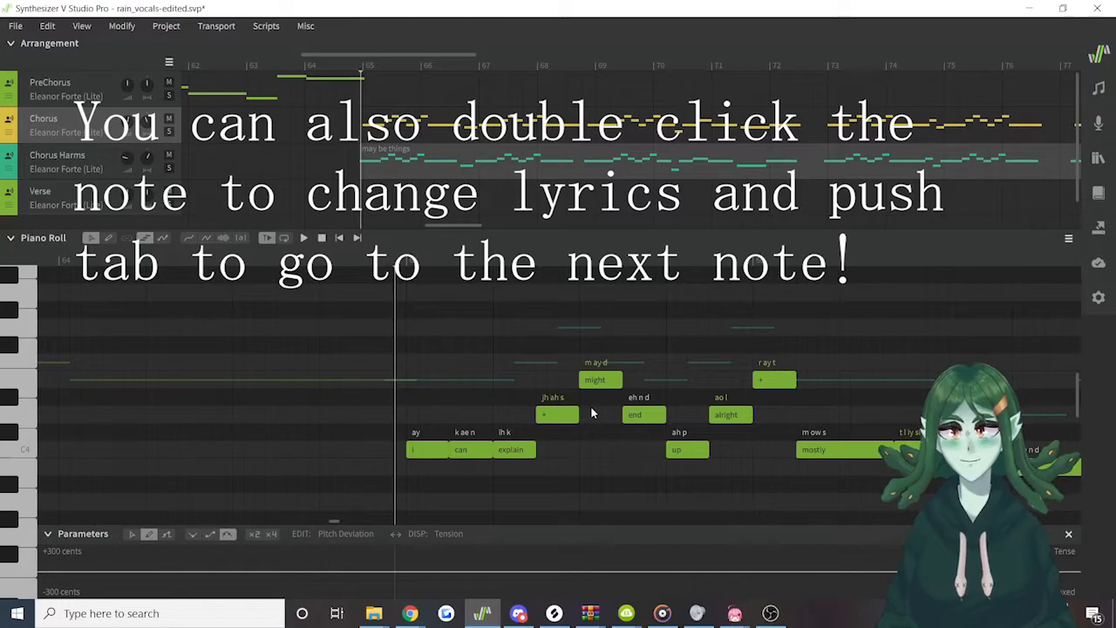
double_click(421, 433)
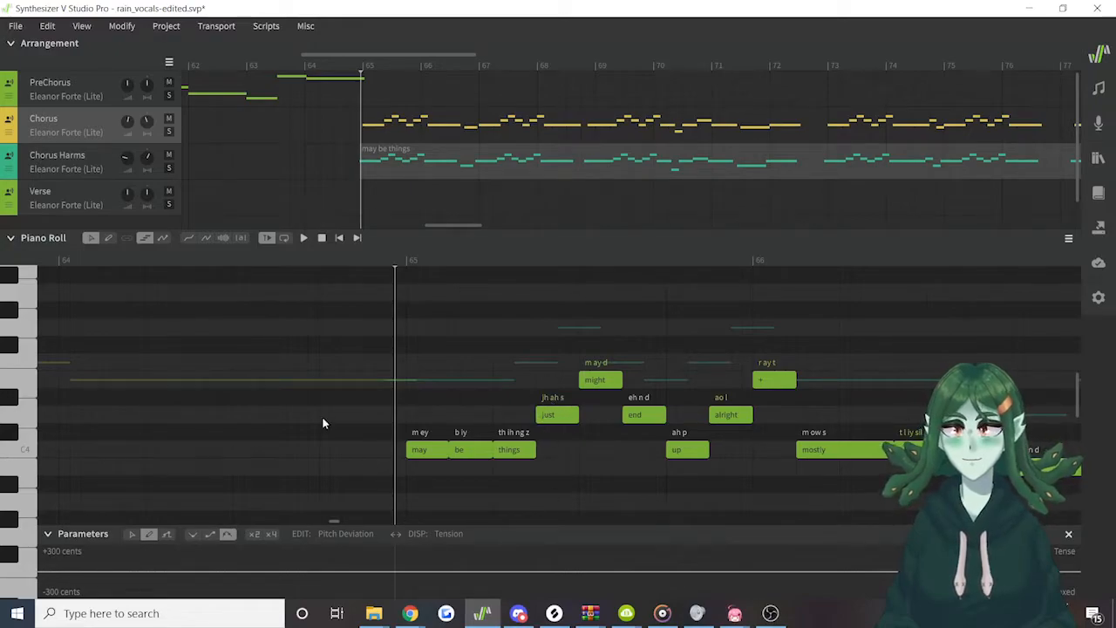
Display the pitch curves, the rendered pitch and the waveforms with phonemes on the piano roll notes, and inspect them around bar 65
click(187, 239)
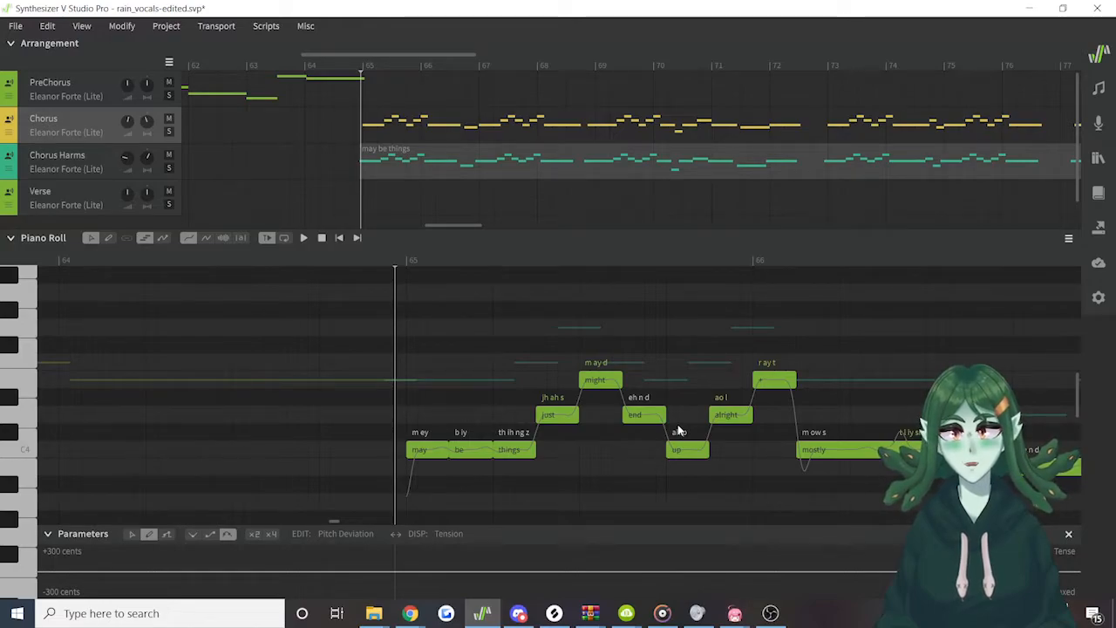
click(206, 238)
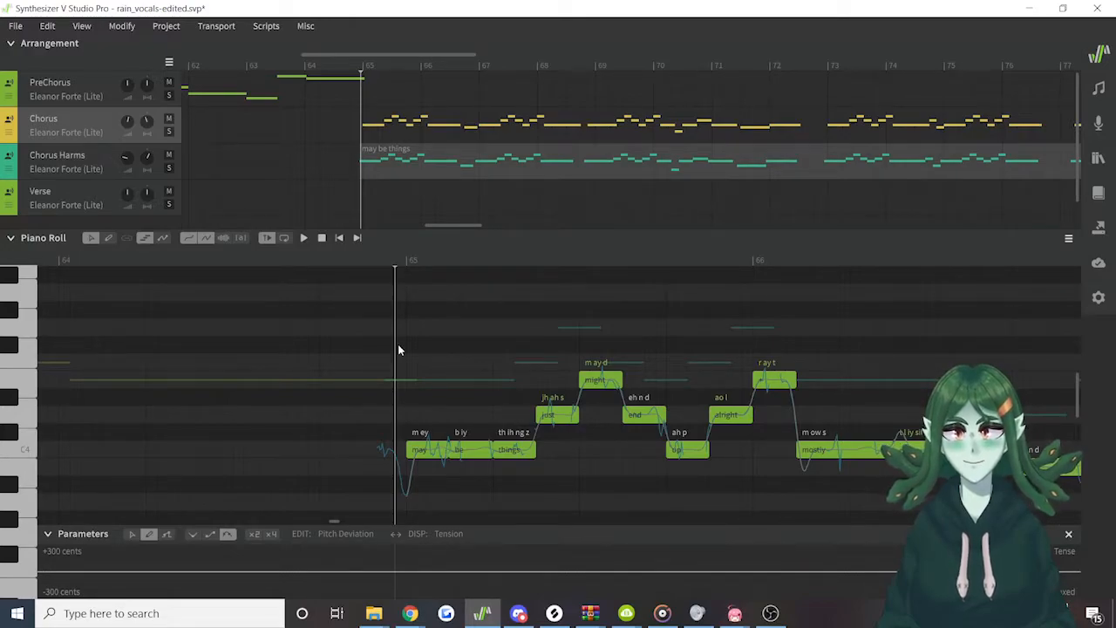
click(223, 239)
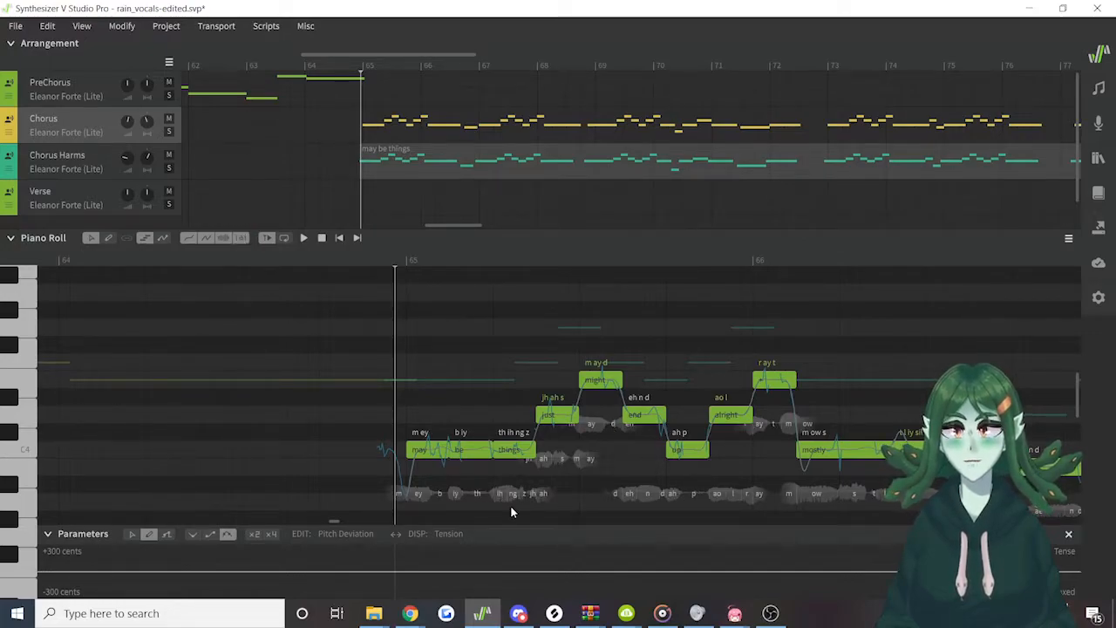
scroll(511, 512, up, 3)
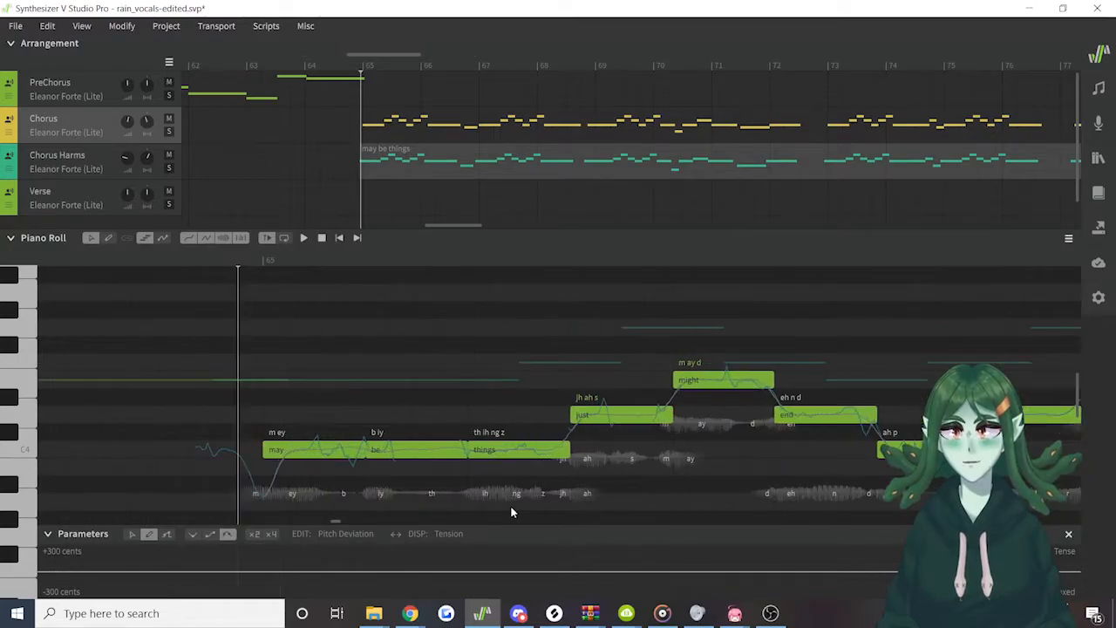
scroll(510, 505, up, 2)
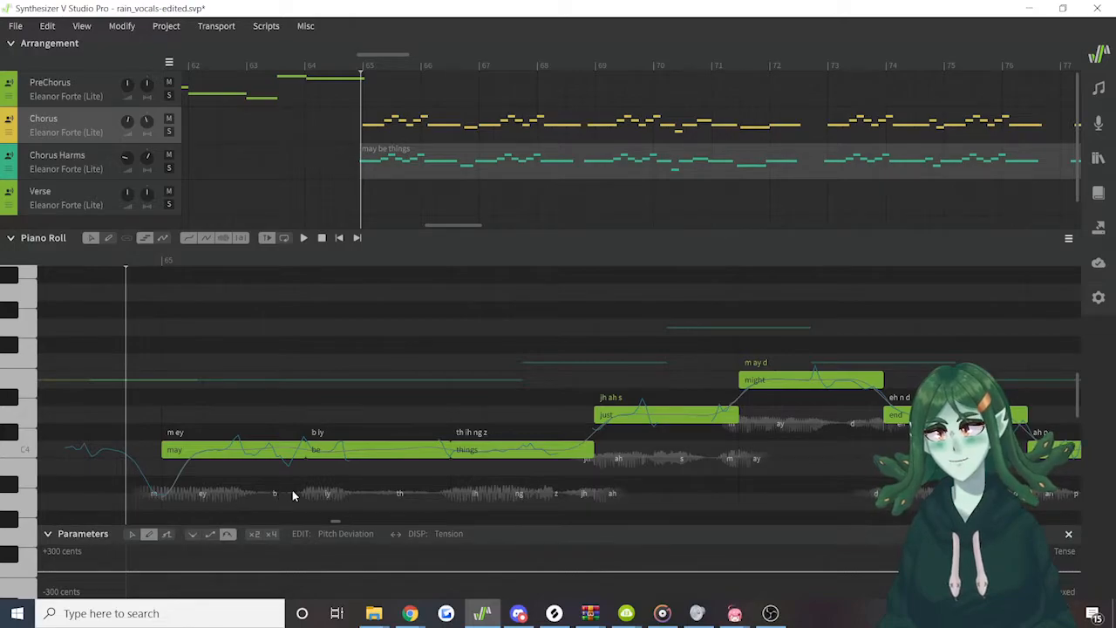
scroll(292, 494, down, 2)
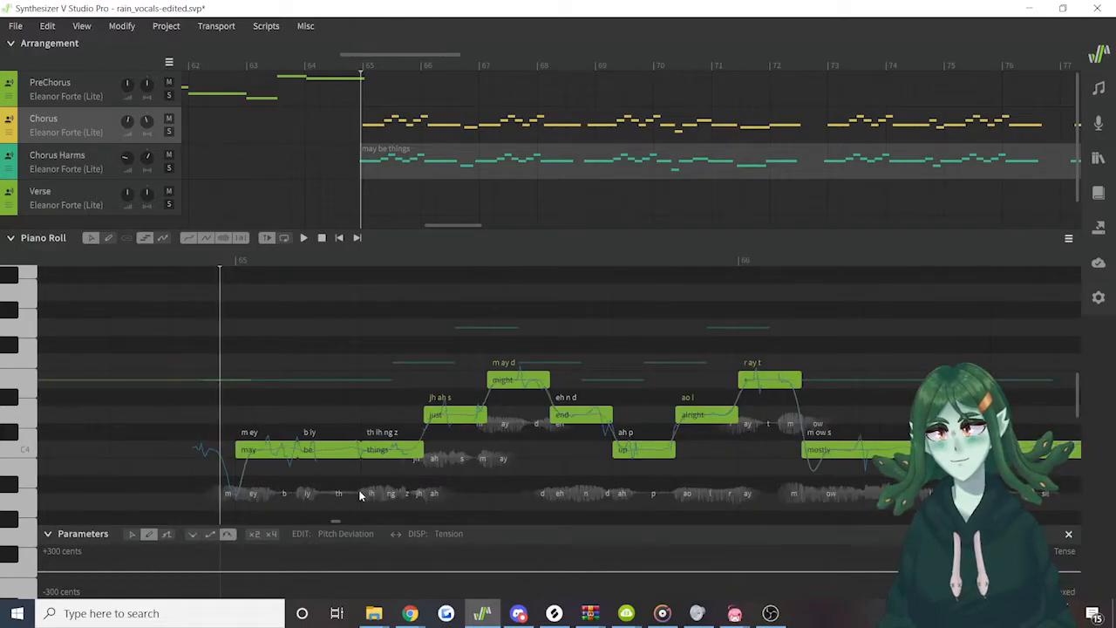
scroll(359, 494, down, 2)
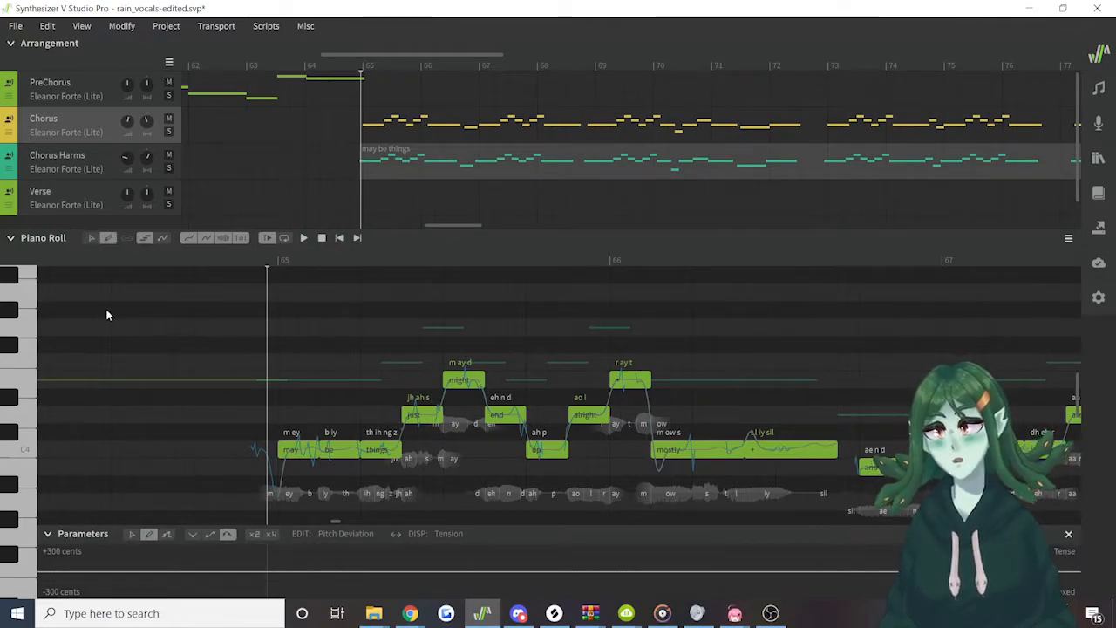
Try drawing a long note above the melody from before bar 65 to over "be", and undo it
drag(82, 307, 339, 324)
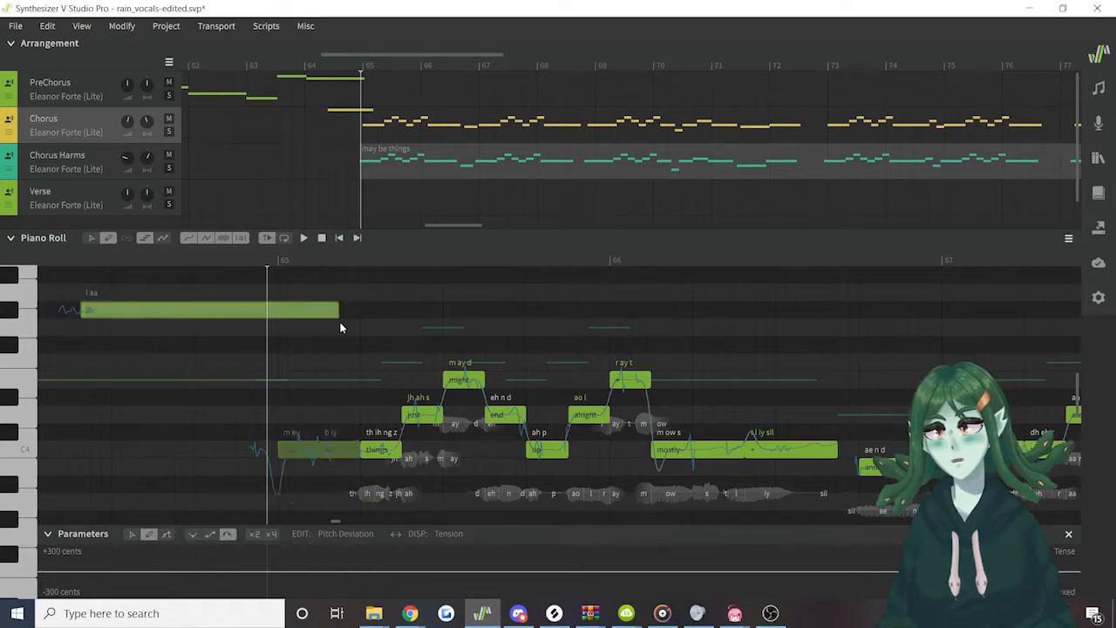
key(ctrl+z)
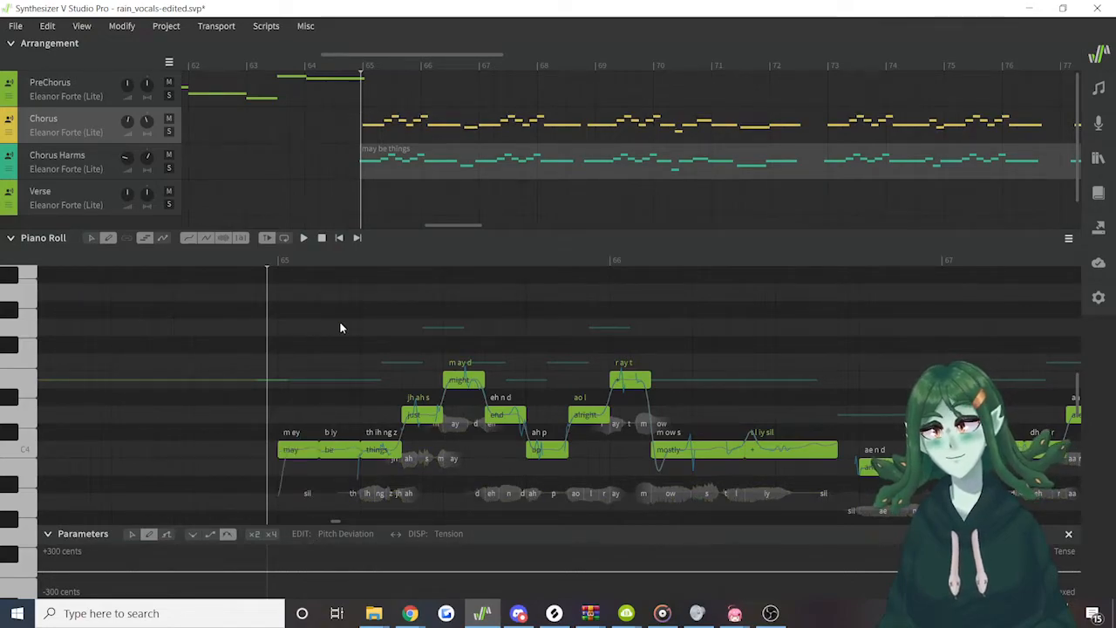
Turn on direct pitch editing, try drawing exaggerated pitch bends from "may" to "might", and flatten the Pitch Deviation curve again
click(163, 239)
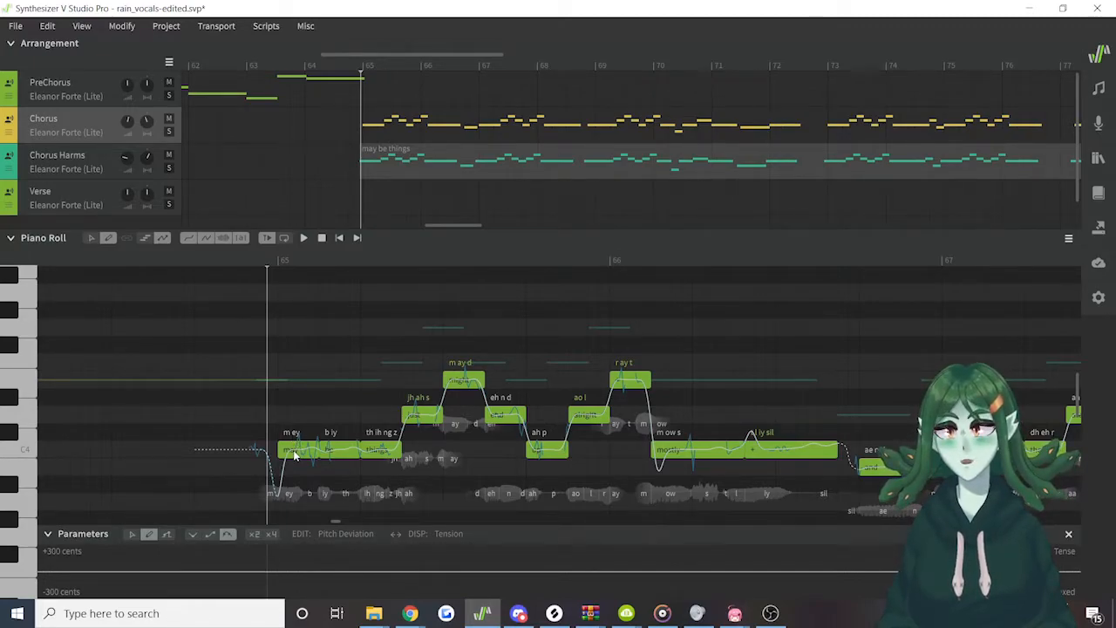
mouse_move(295, 456)
mouse_down()
mouse_move(309, 403)
mouse_move(345, 427)
mouse_move(374, 499)
mouse_move(403, 441)
mouse_move(403, 375)
mouse_move(410, 368)
mouse_move(434, 431)
mouse_move(452, 410)
mouse_move(464, 348)
mouse_move(484, 354)
mouse_move(482, 366)
mouse_up()
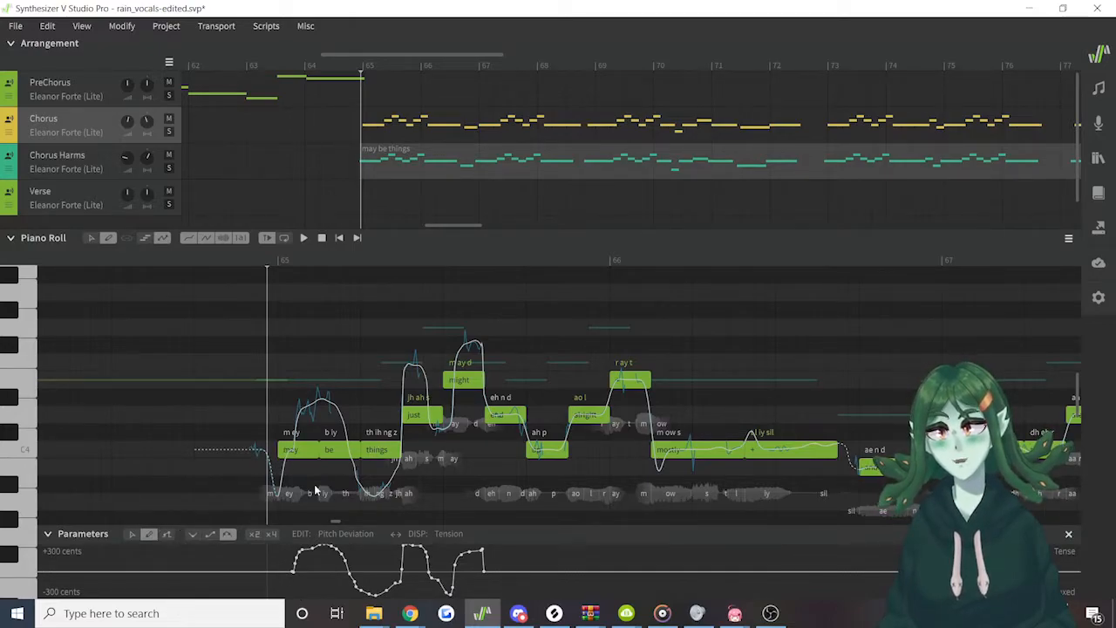
drag(272, 568, 497, 566)
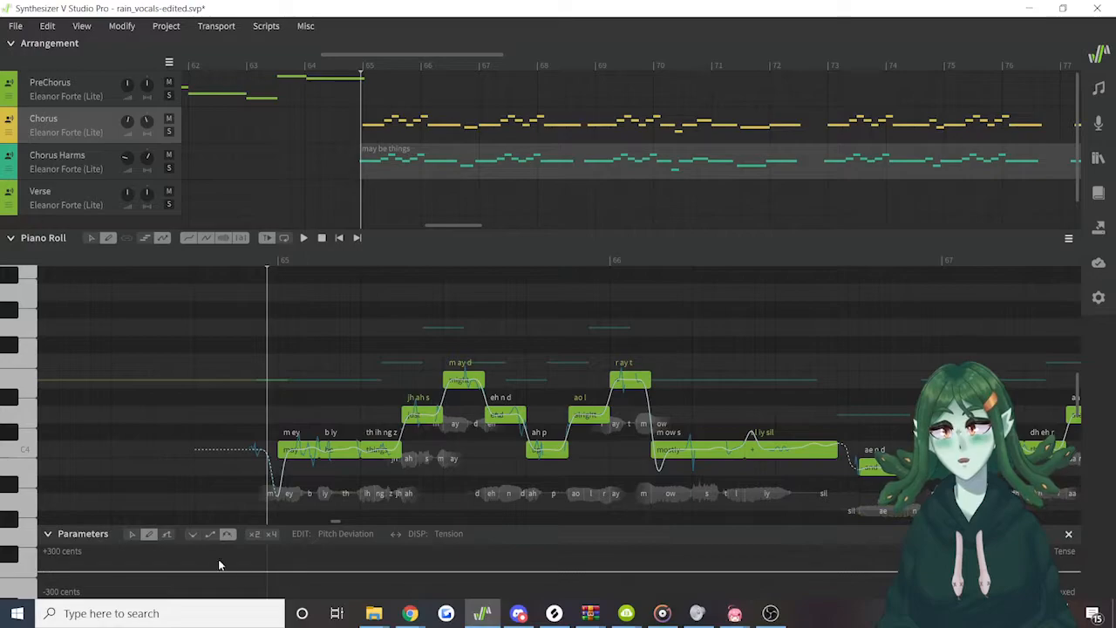
Draw a rising Pitch Deviation curve from "may" to the start of "might" with the Line tool, and raise its peak over "just"
click(166, 534)
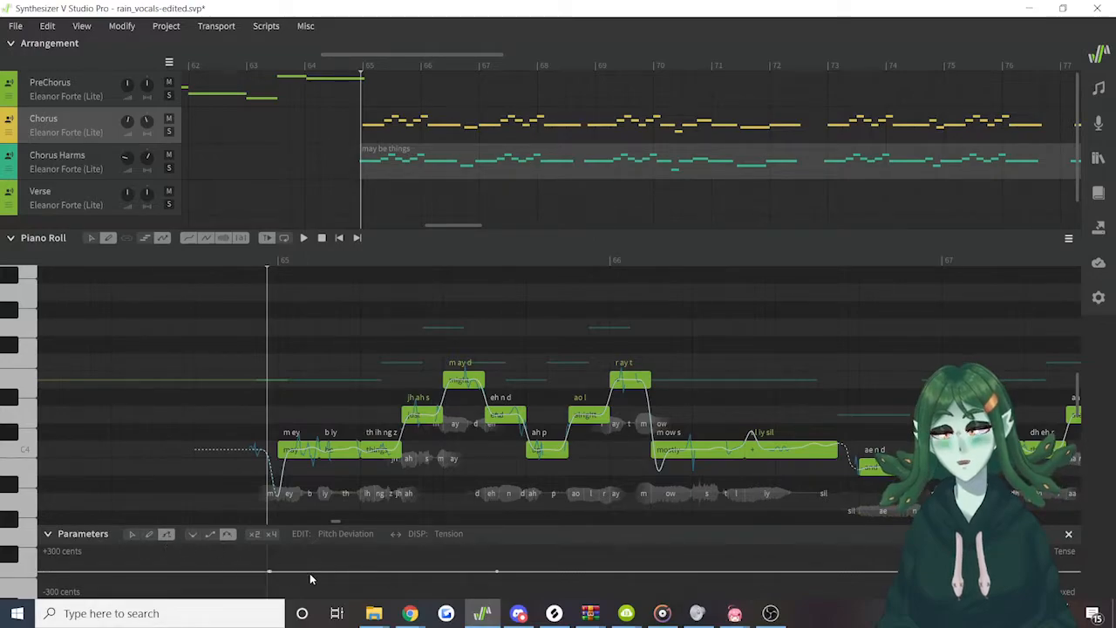
mouse_move(268, 569)
mouse_down()
mouse_move(381, 554)
mouse_move(450, 562)
mouse_up()
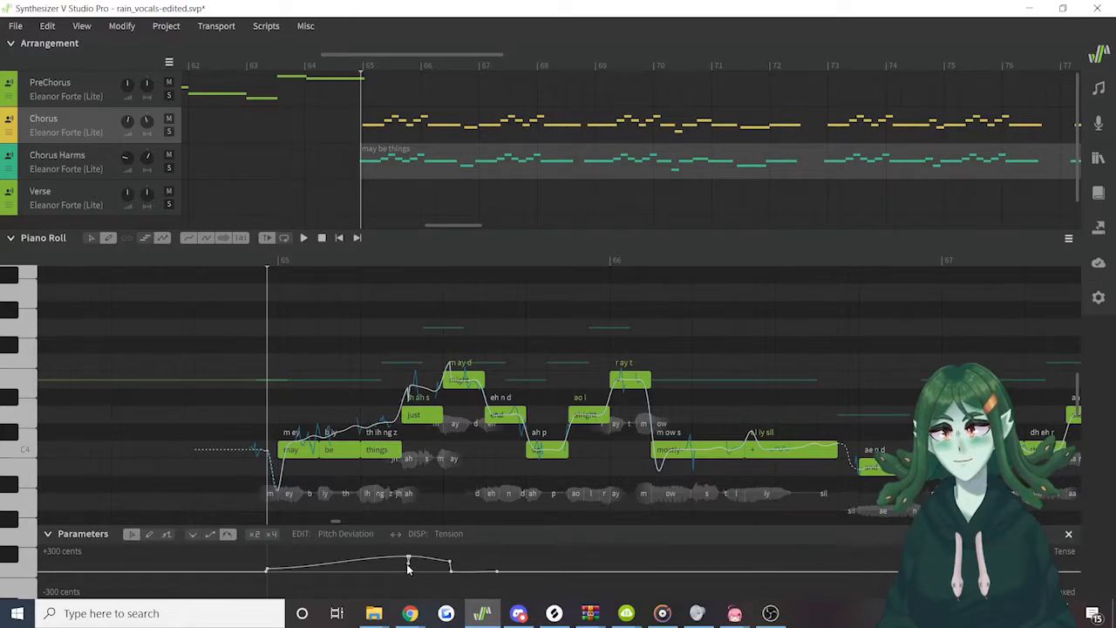
drag(407, 562, 425, 551)
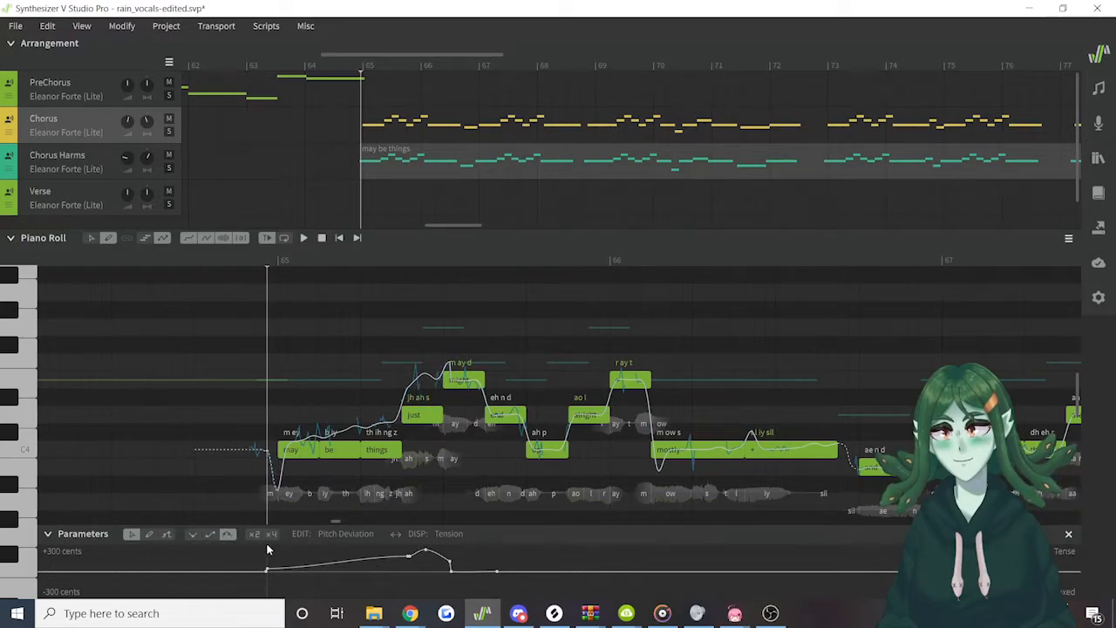
Try the three interpolation modes on the Pitch Deviation curve, and flatten the curve from "may" to "might"
click(192, 534)
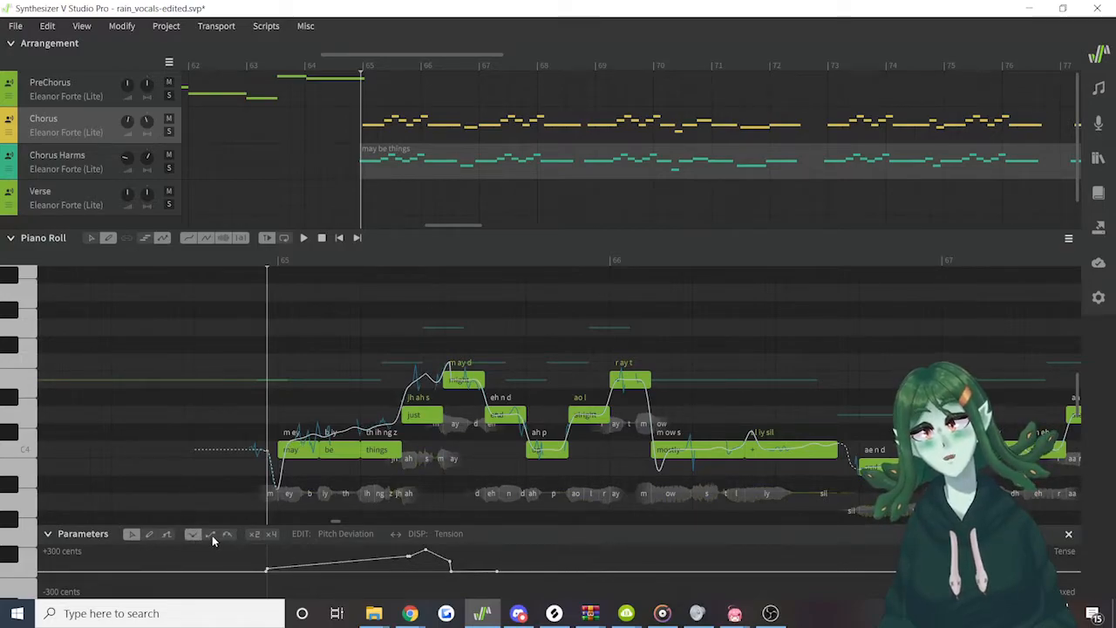
click(212, 535)
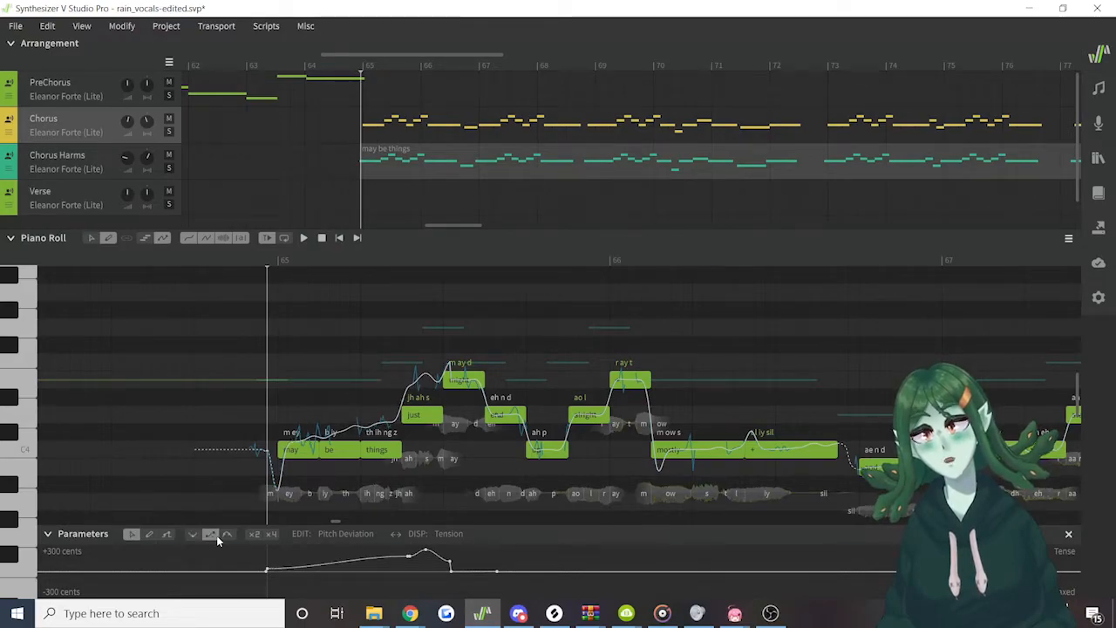
click(226, 538)
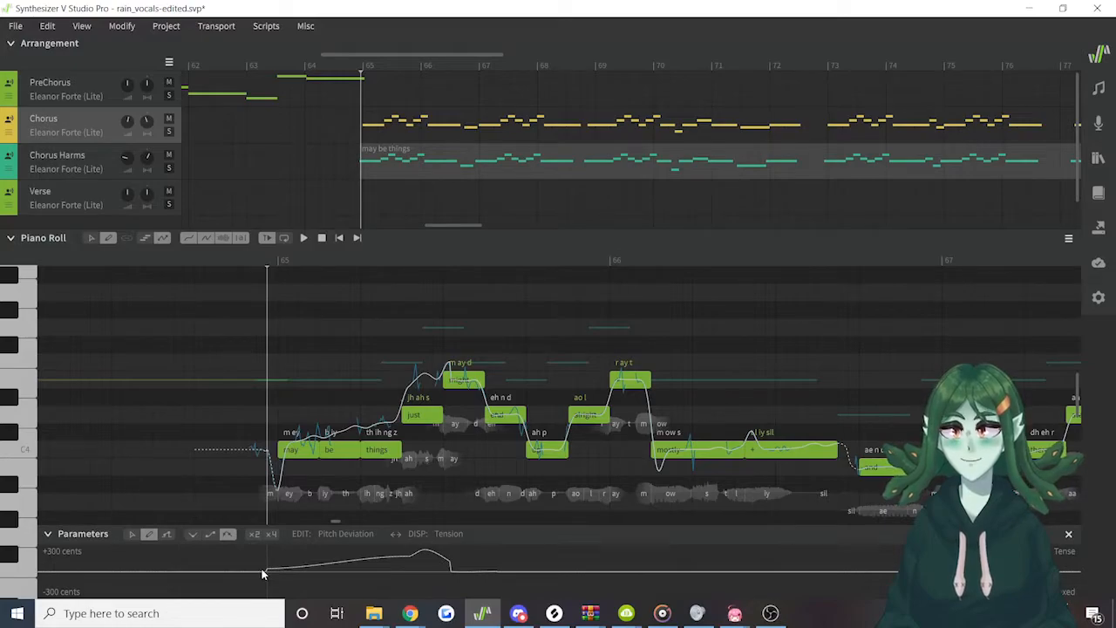
drag(262, 573, 467, 569)
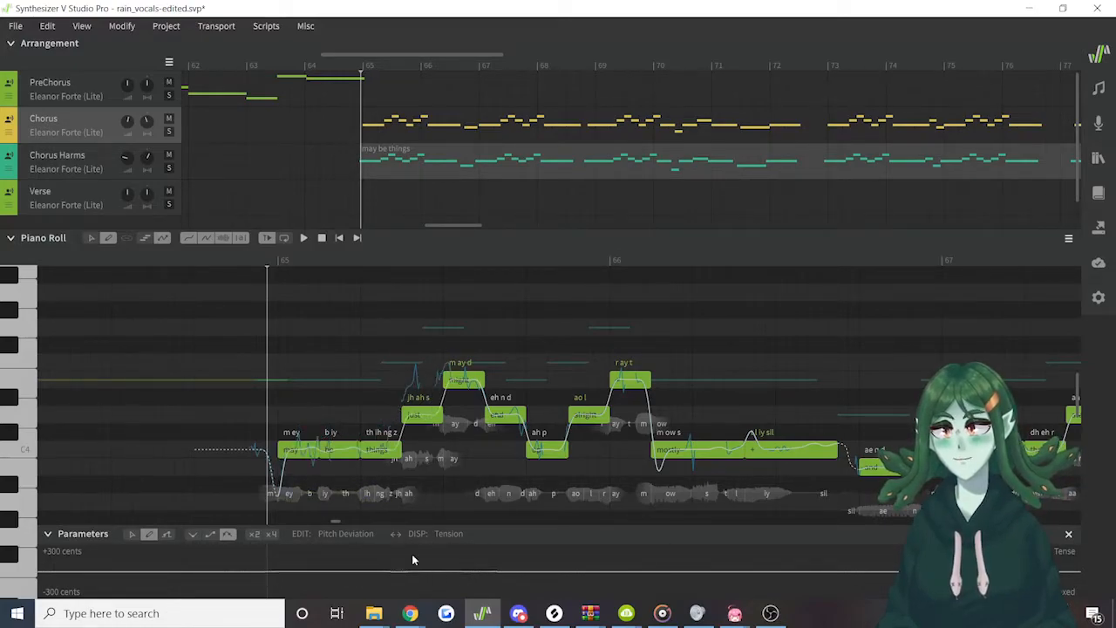
Draw a raised Tension curve over the notes "may" to "just", and return to editing Pitch Deviation with Tension displayed
click(396, 535)
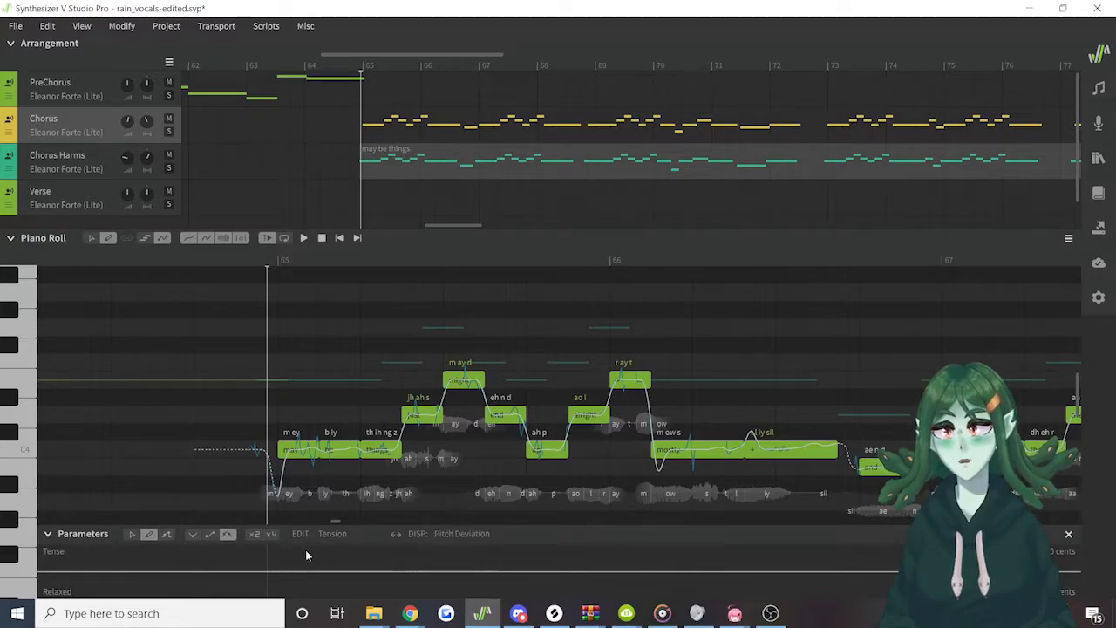
mouse_move(273, 572)
mouse_down()
mouse_move(350, 560)
mouse_move(442, 569)
mouse_up()
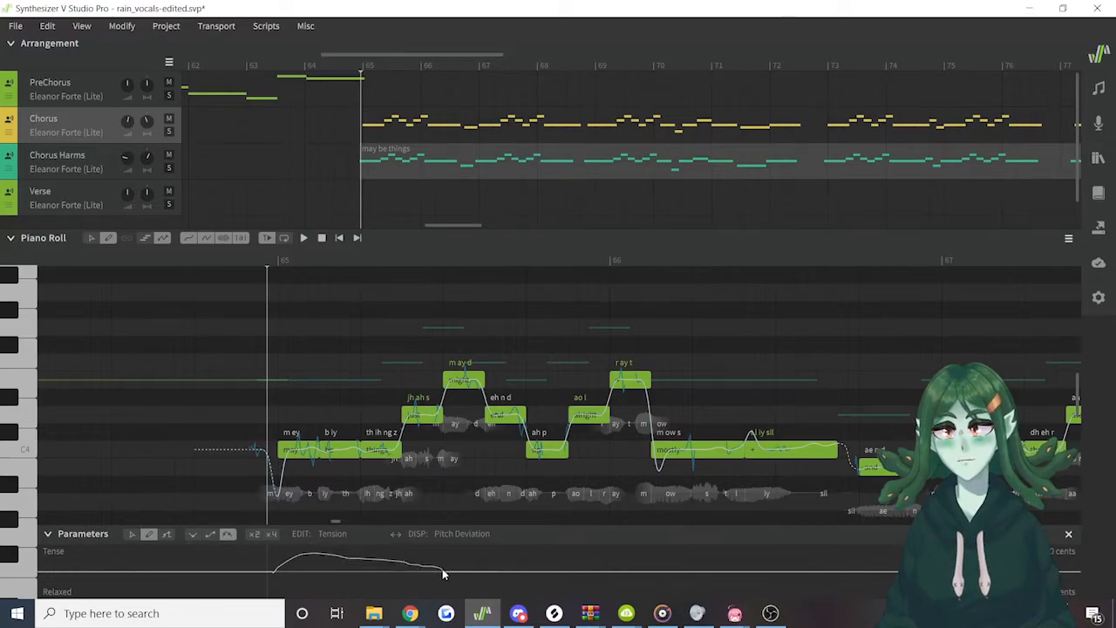
click(393, 538)
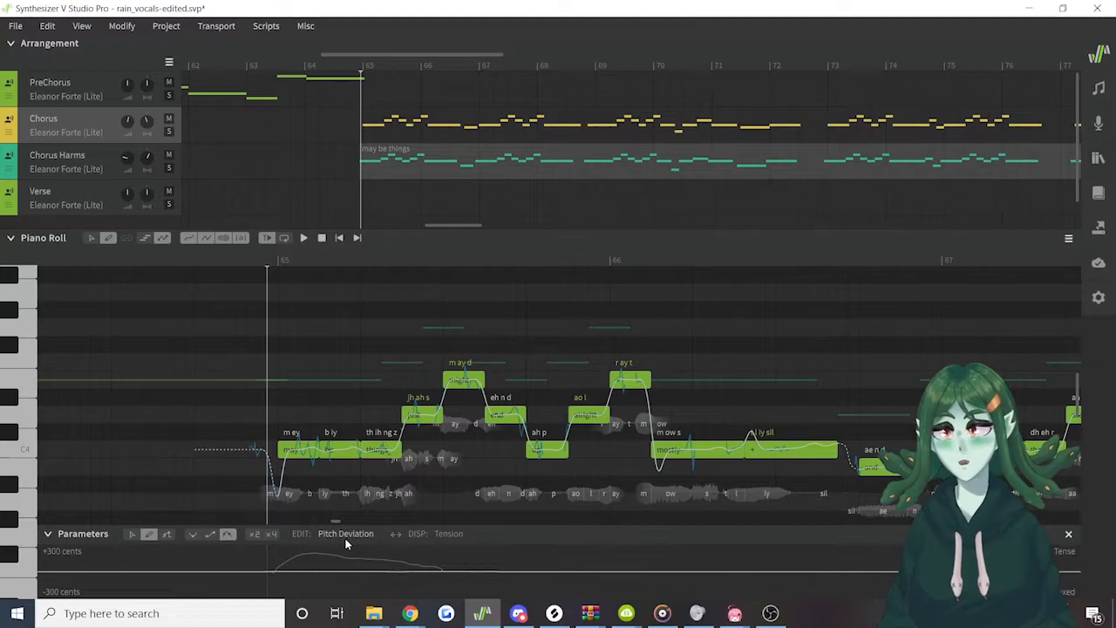
click(453, 537)
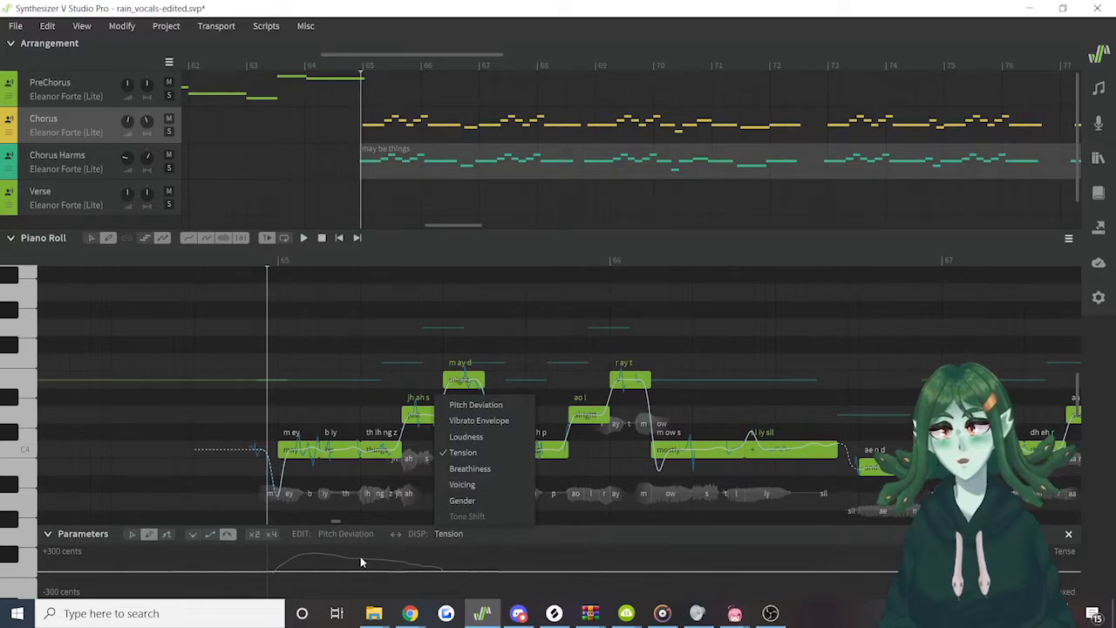
click(244, 539)
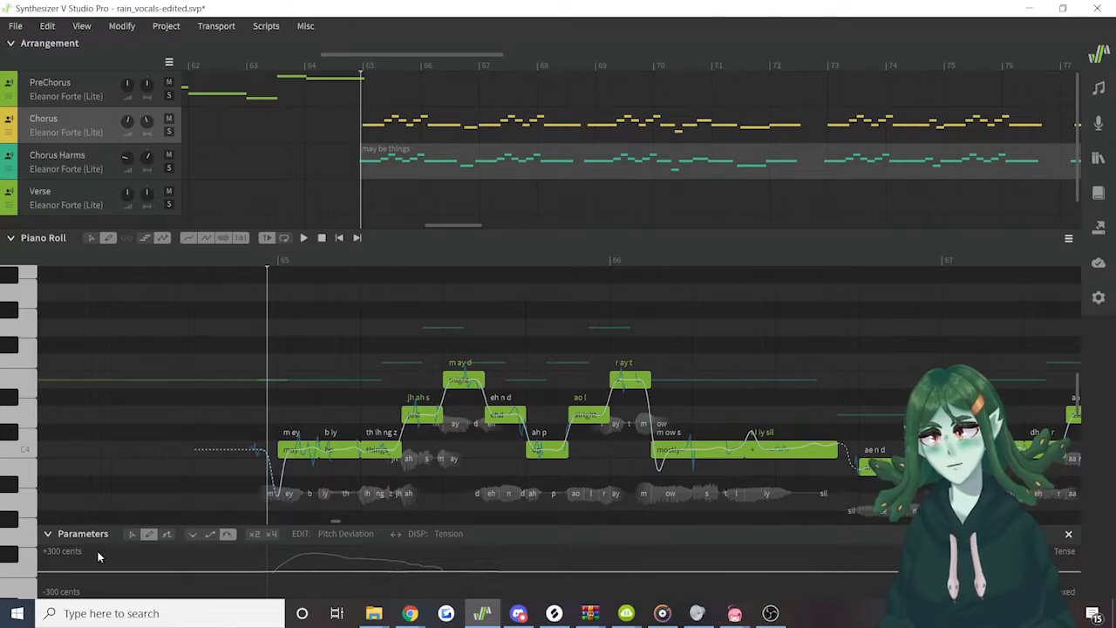
Try the x2 and x4 ranges for Pitch Deviation, and return to the normal range
click(250, 535)
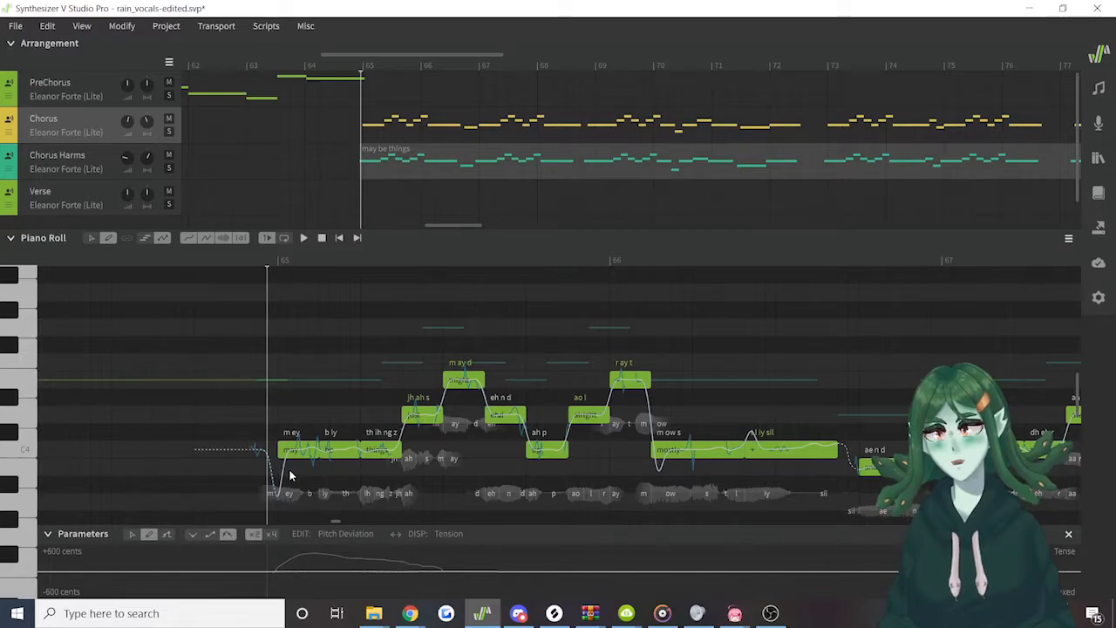
click(272, 534)
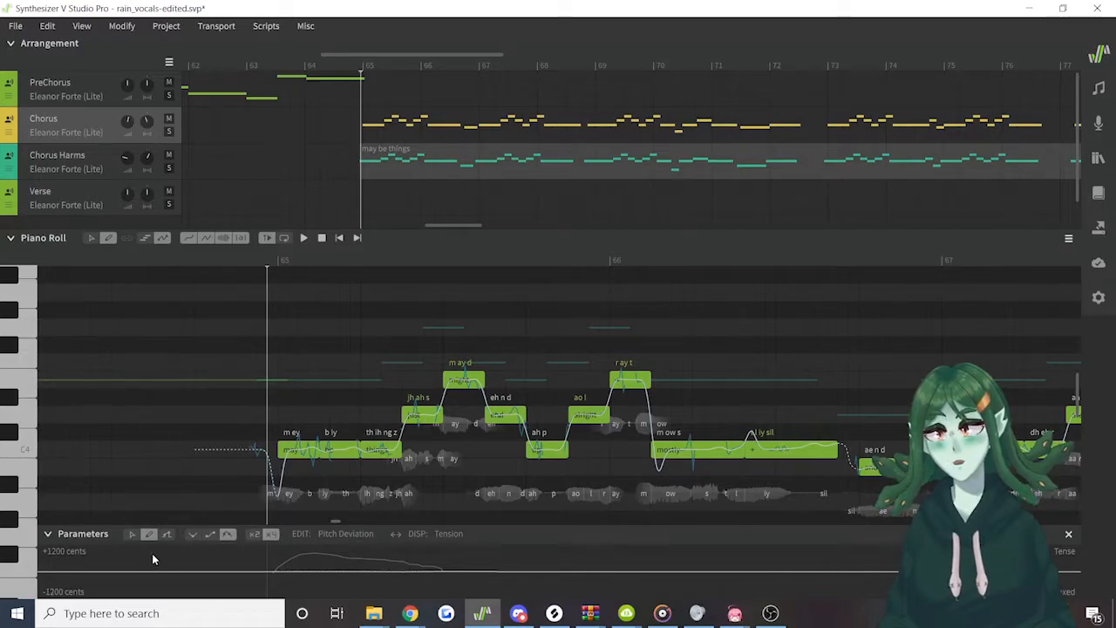
click(269, 539)
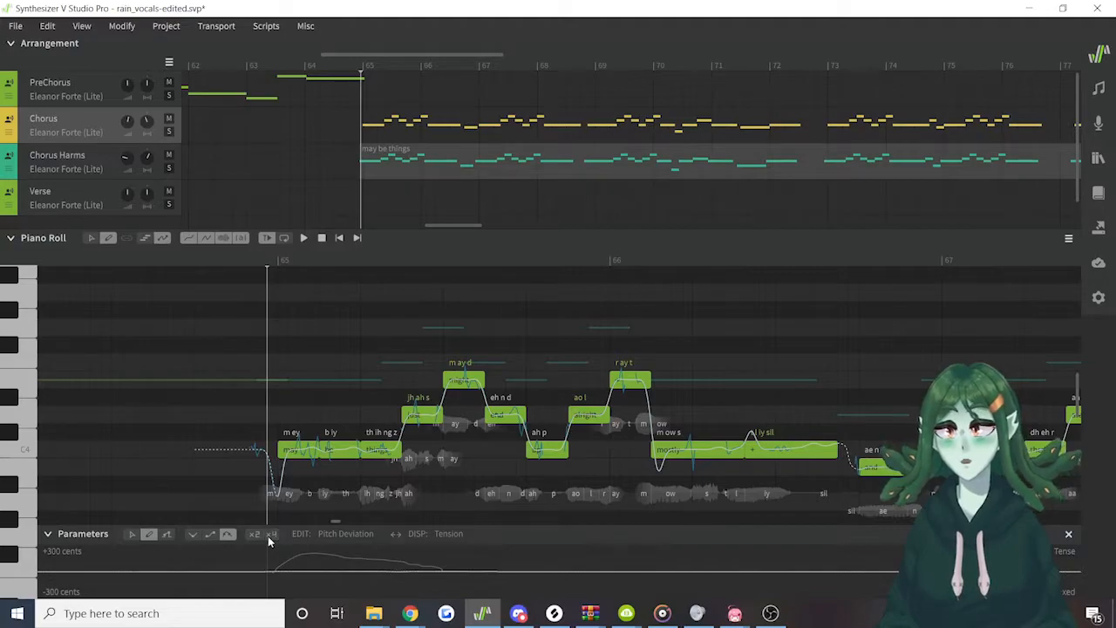
Close the parameter editor below the piano roll and add a new one for Pitch Deviation with Loudness displayed
click(1067, 535)
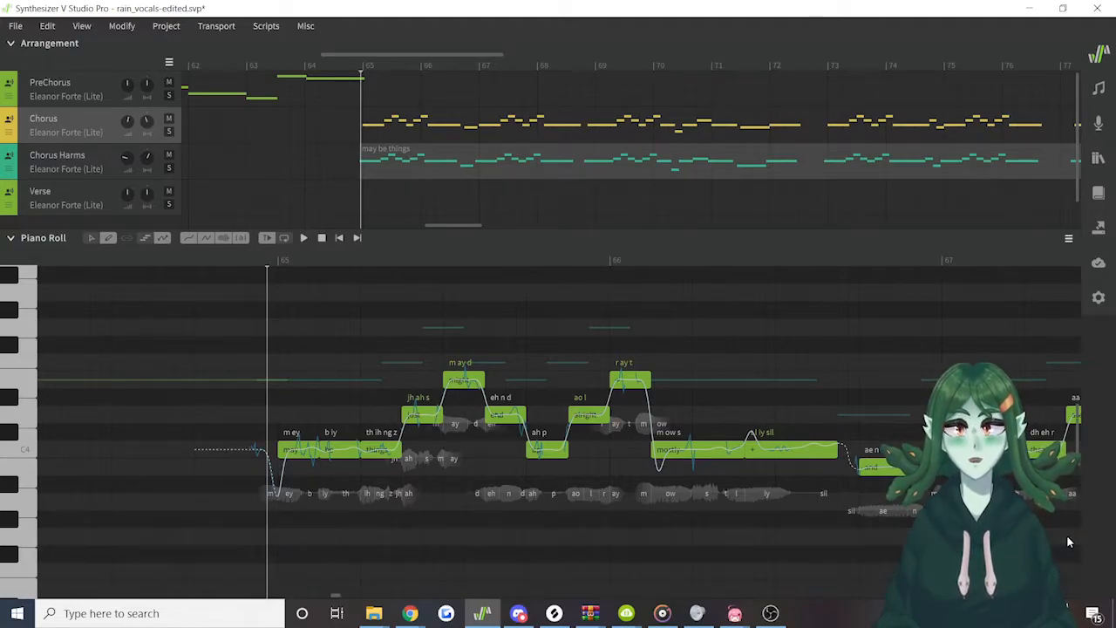
click(1060, 258)
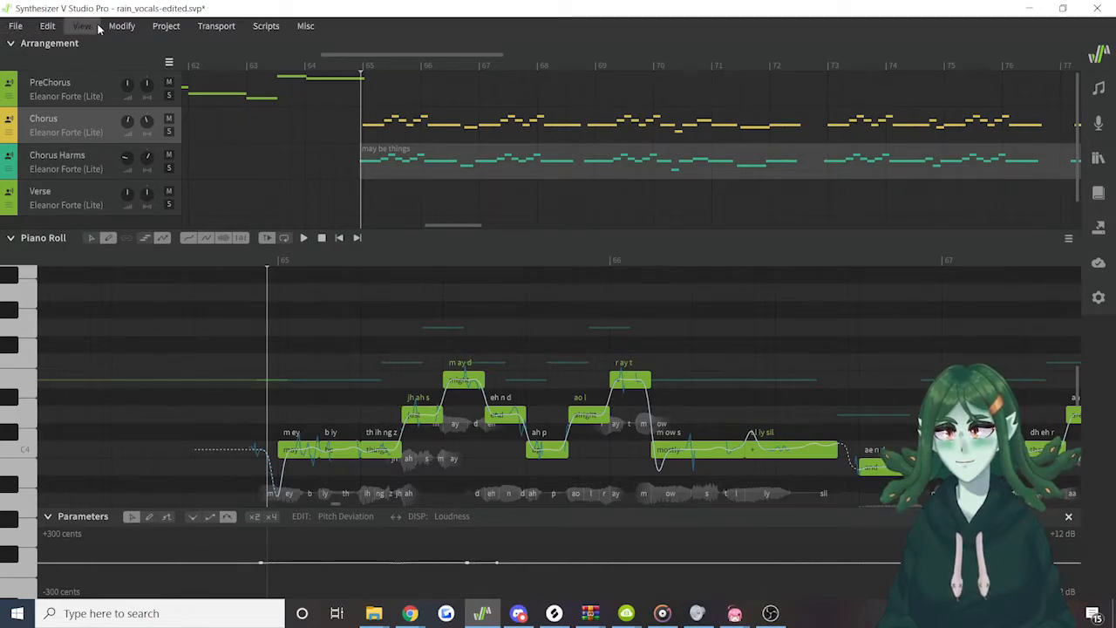
Review the available file, MIDI and UST export, history, selection, snapping, side panel and note-modification commands
click(15, 26)
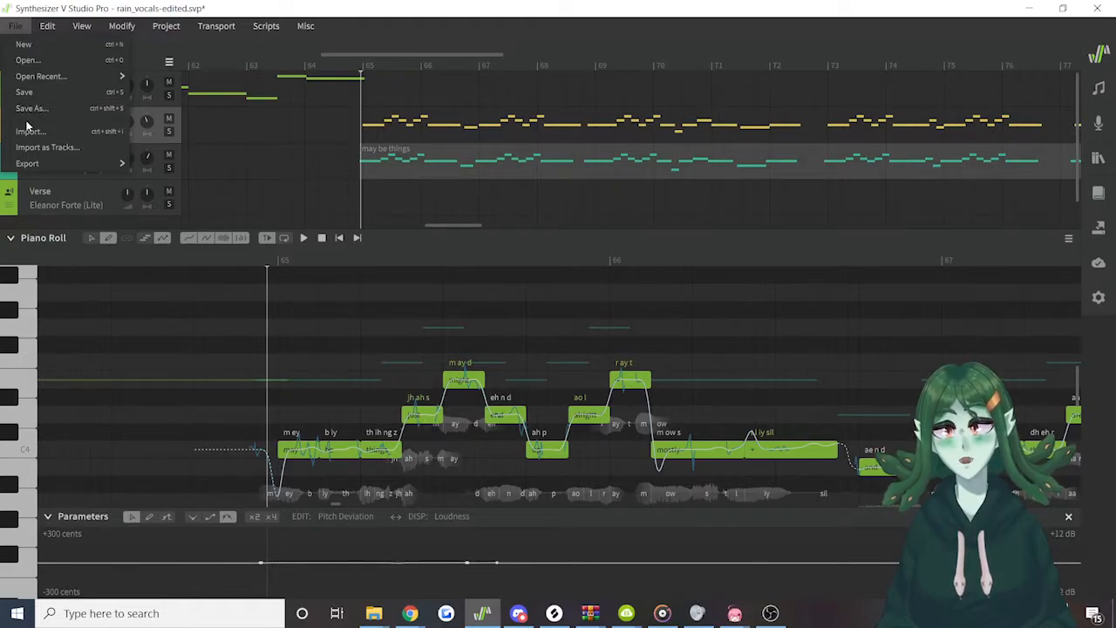
mouse_move(89, 164)
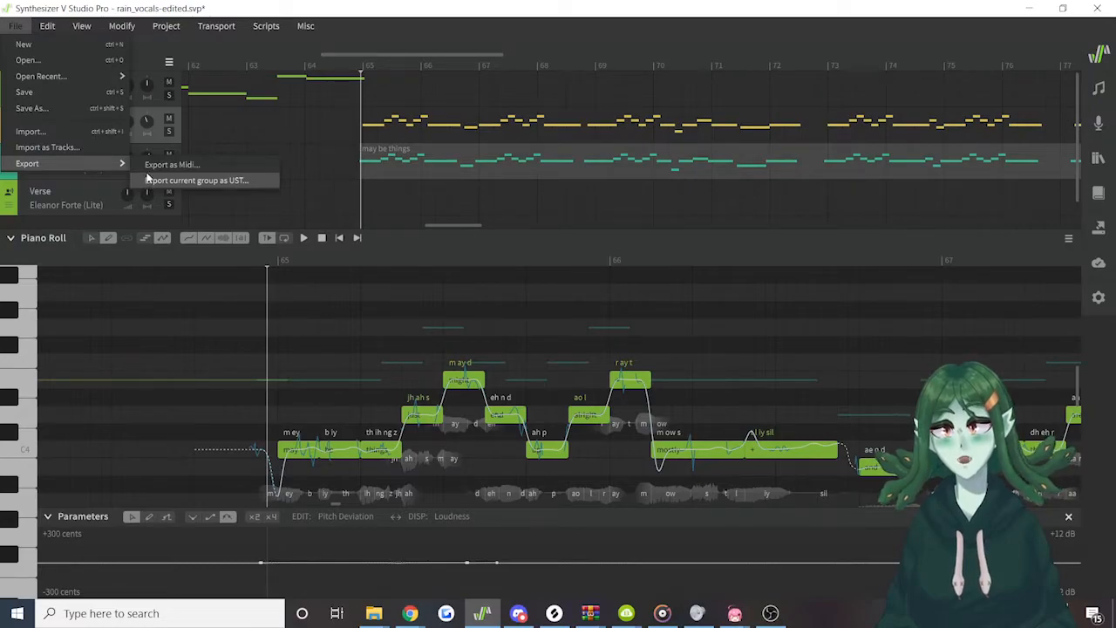
click(47, 25)
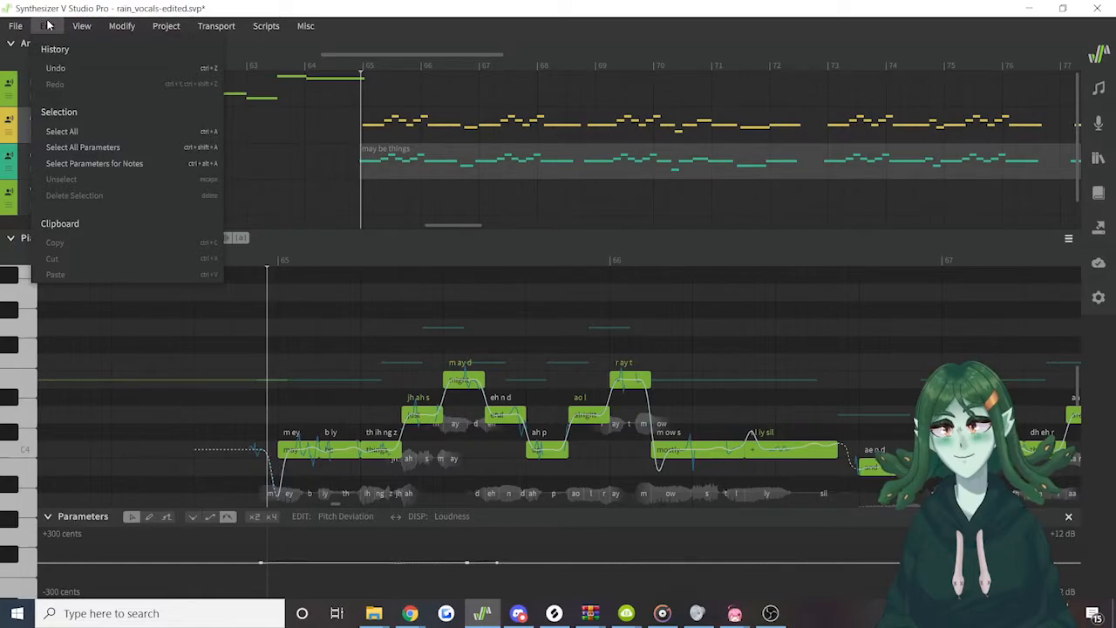
mouse_move(68, 25)
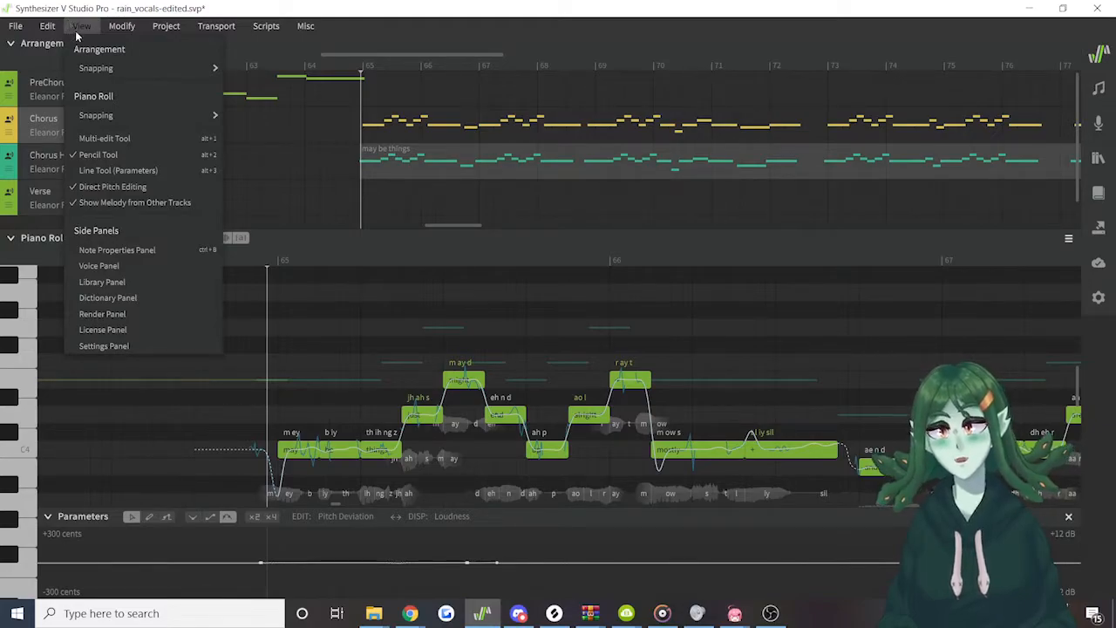
mouse_move(96, 68)
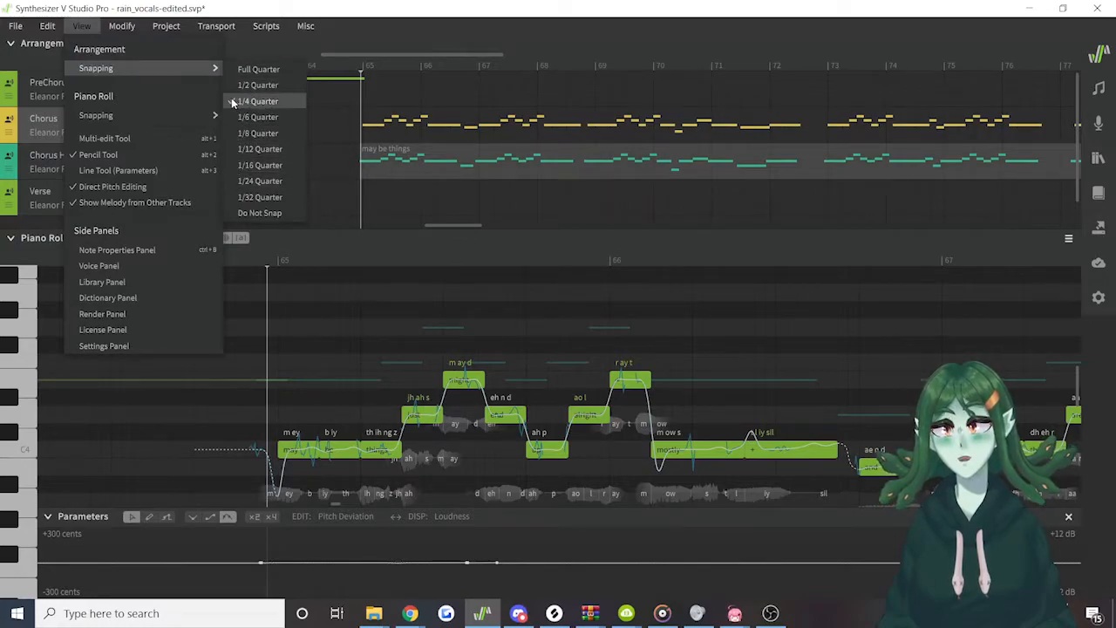
mouse_move(179, 115)
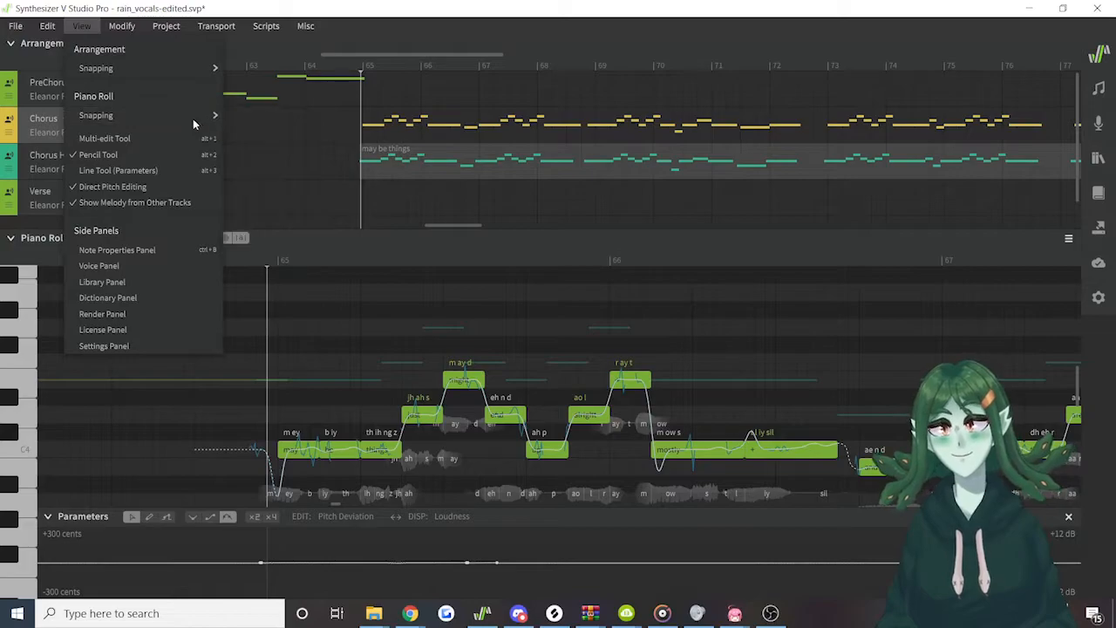
mouse_move(119, 27)
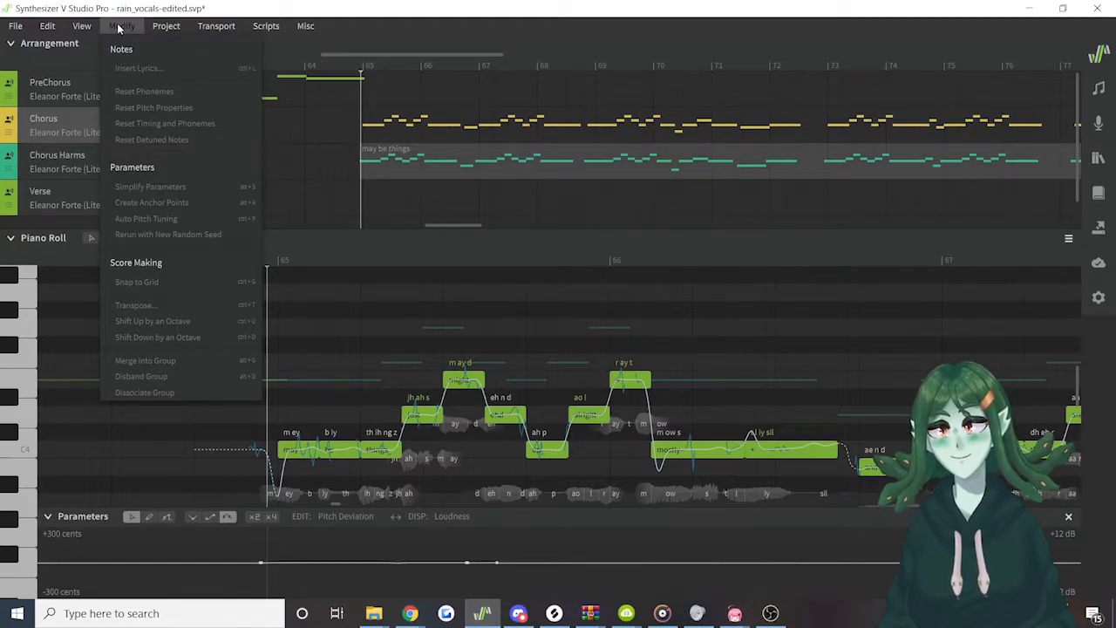
click(120, 27)
Change the Chorus track's voice to Tsurumaki Maki AI (ENG Lite)
click(71, 134)
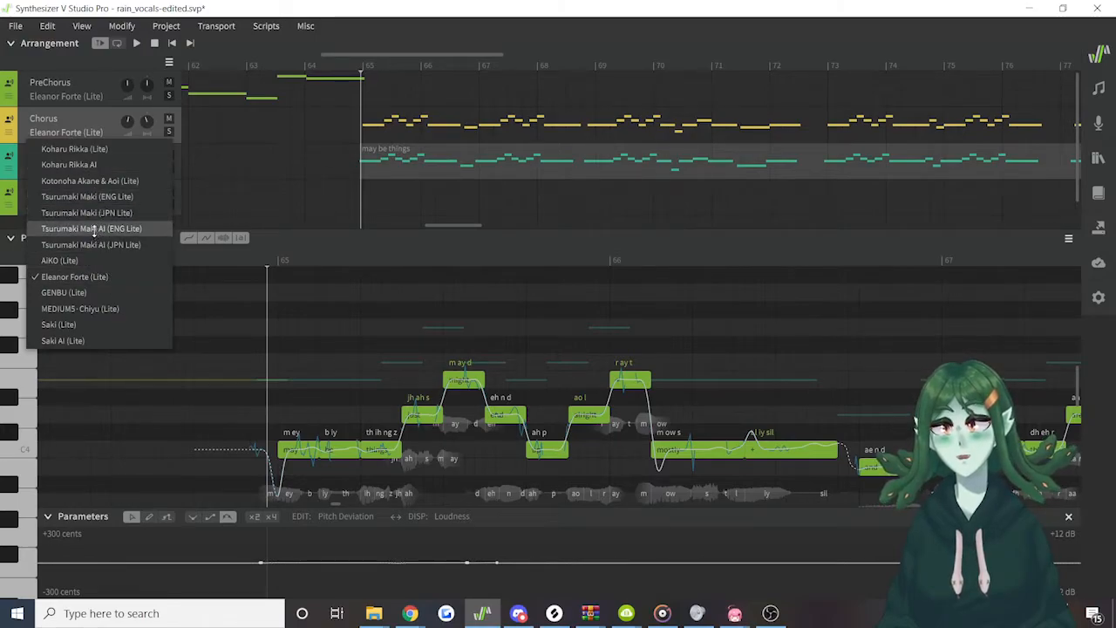
click(96, 229)
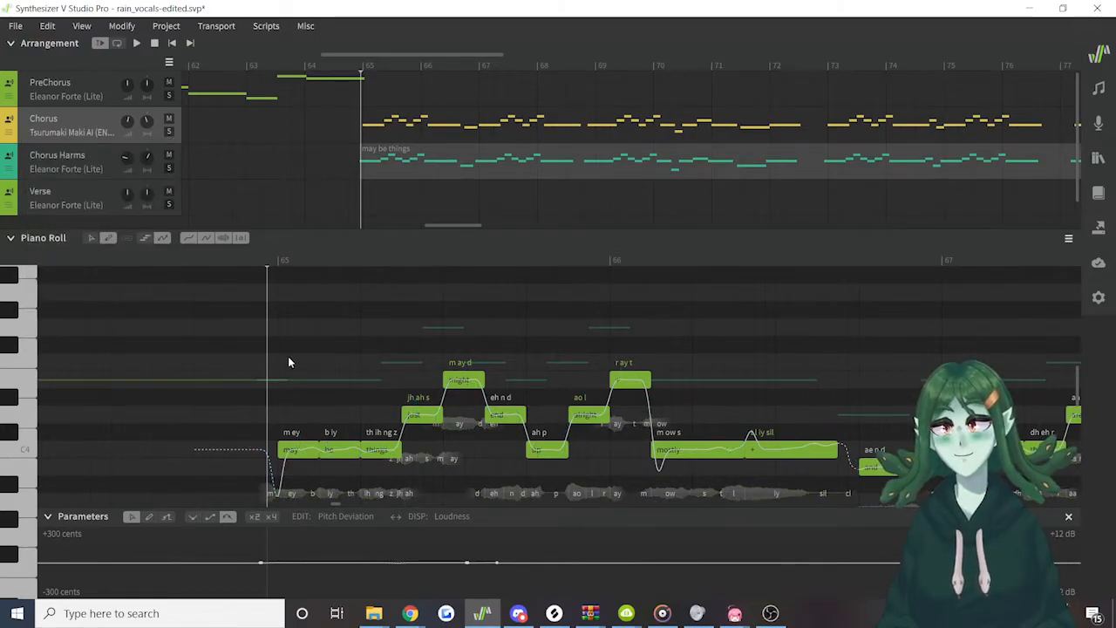
Toggle between note selection and pencil pitch editing, and draw a rising and falling pitch curve over the notes "may" to "things"
click(124, 237)
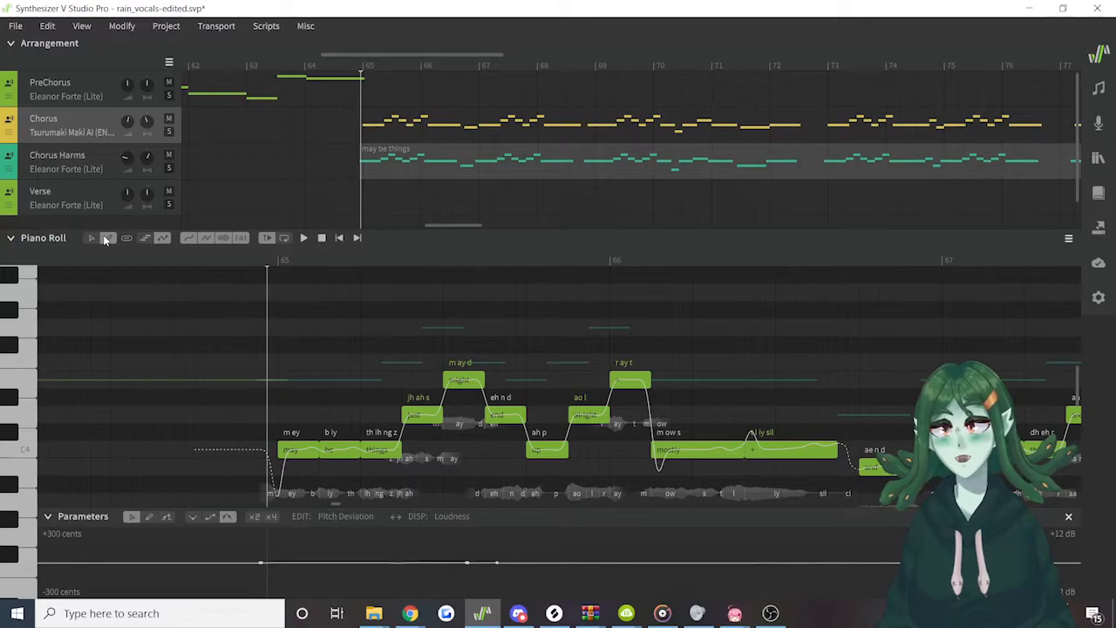
click(103, 239)
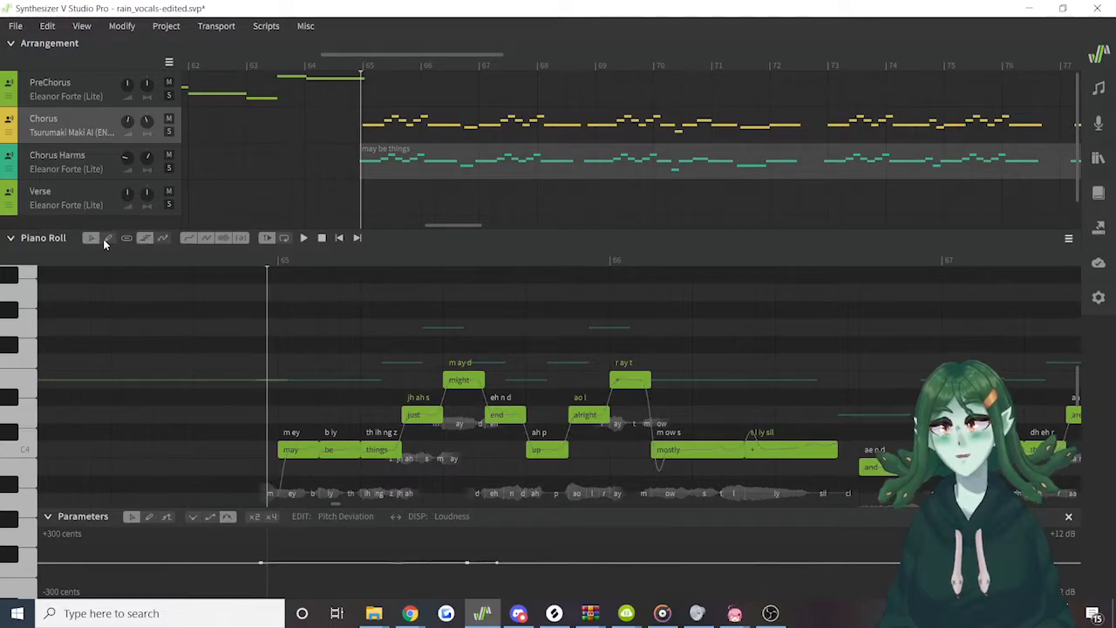
click(104, 239)
key(Tab)
key(Tab)
key(Tab)
key(Tab)
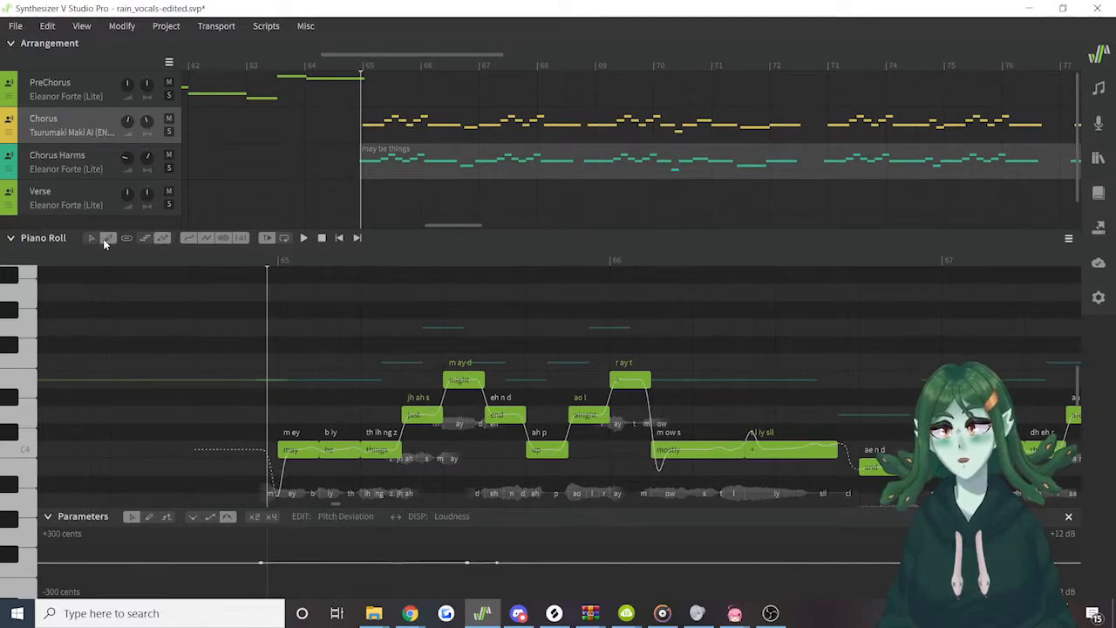
key(Tab)
key(Tab)
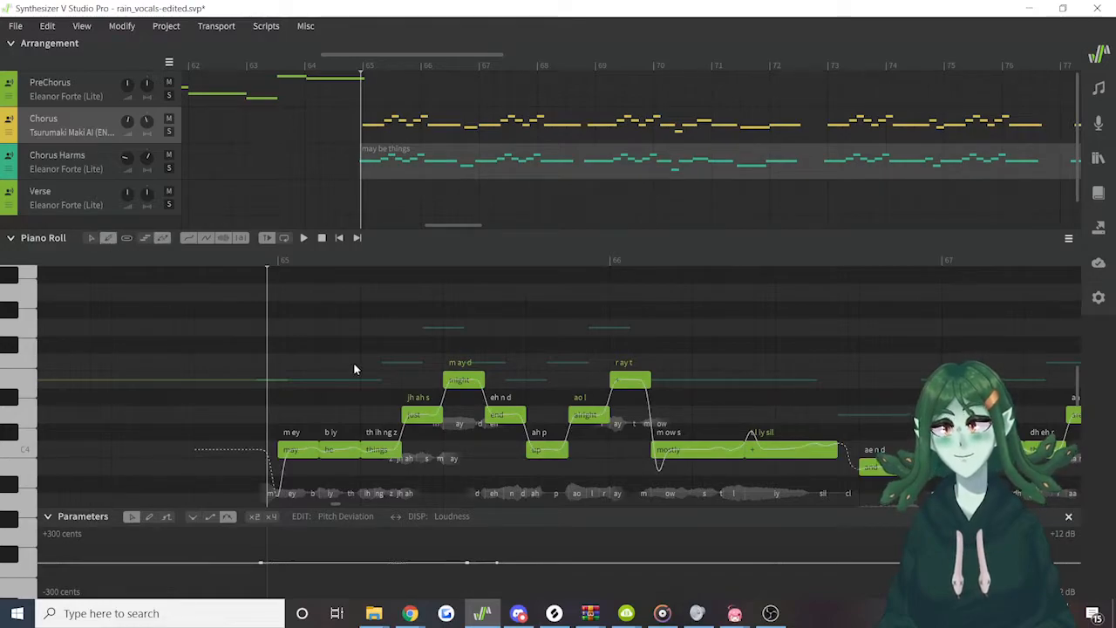
mouse_move(292, 451)
mouse_down()
mouse_move(306, 431)
mouse_move(342, 440)
mouse_move(352, 465)
mouse_move(382, 470)
mouse_move(391, 456)
mouse_up()
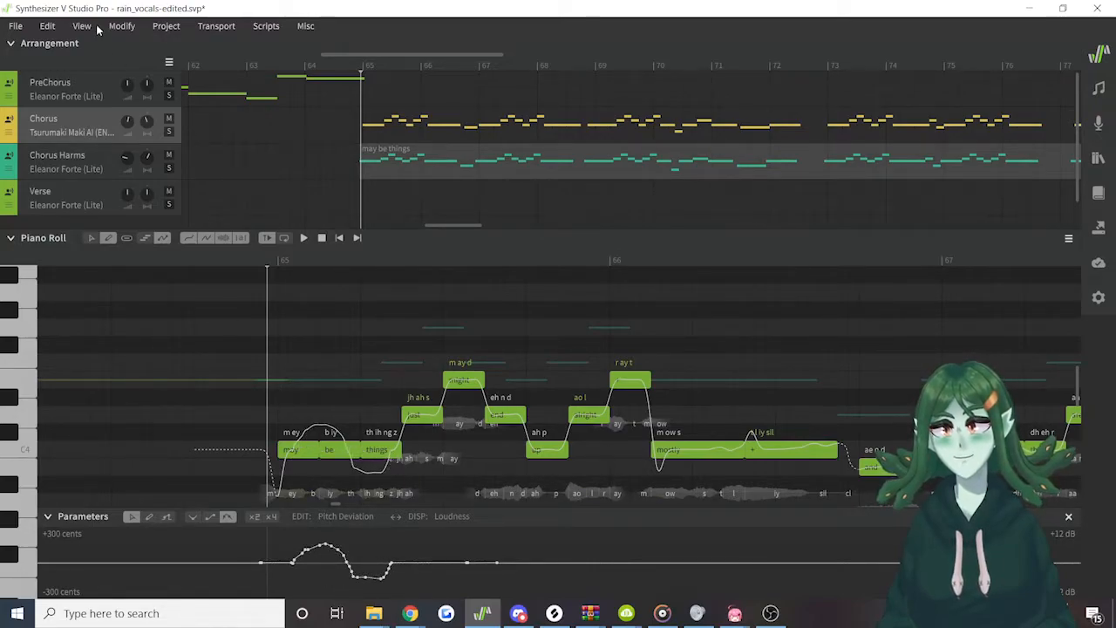
Select the notes "may" to "just" and reset their phonemes
click(93, 238)
drag(278, 382, 433, 471)
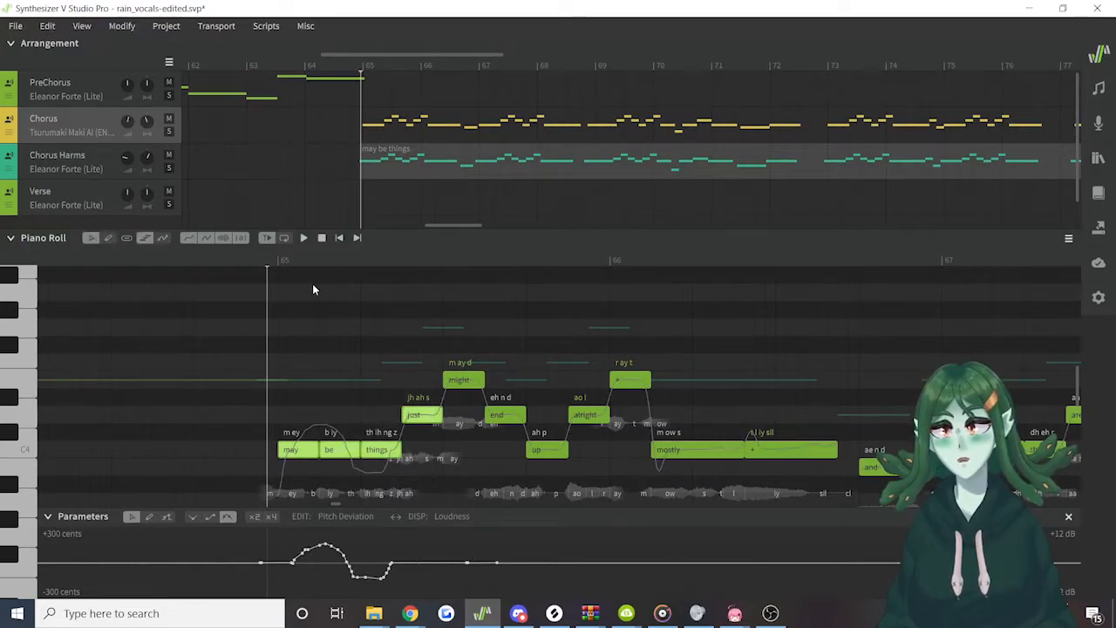
click(120, 26)
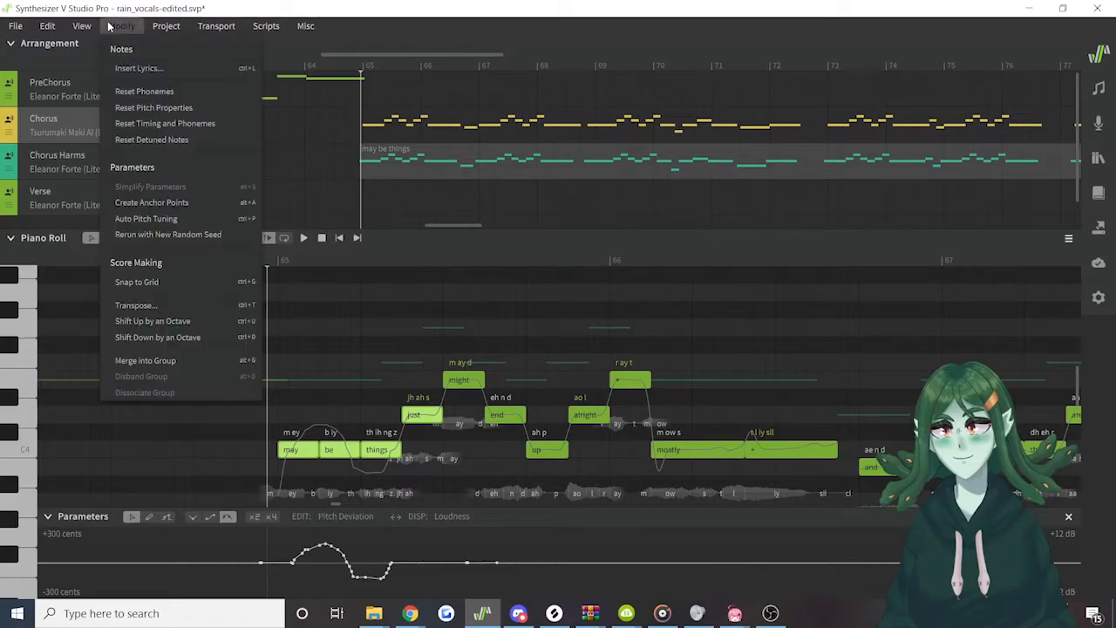
click(142, 87)
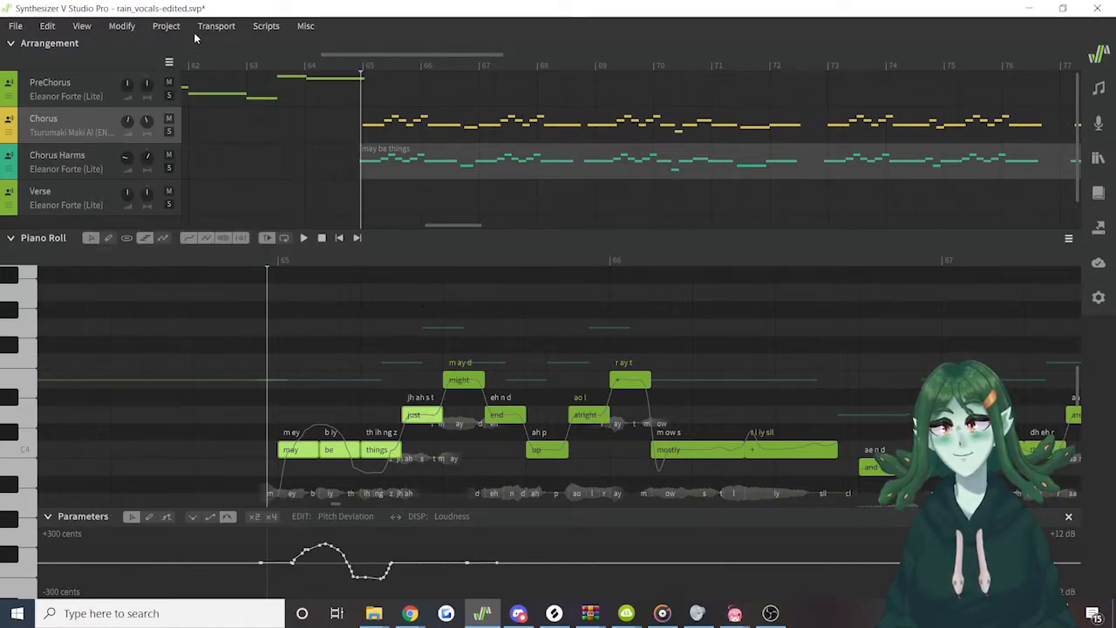
Select the Pitch Deviation points around the notes "may" to "things" in direct pitch editing, and simplify them
click(121, 25)
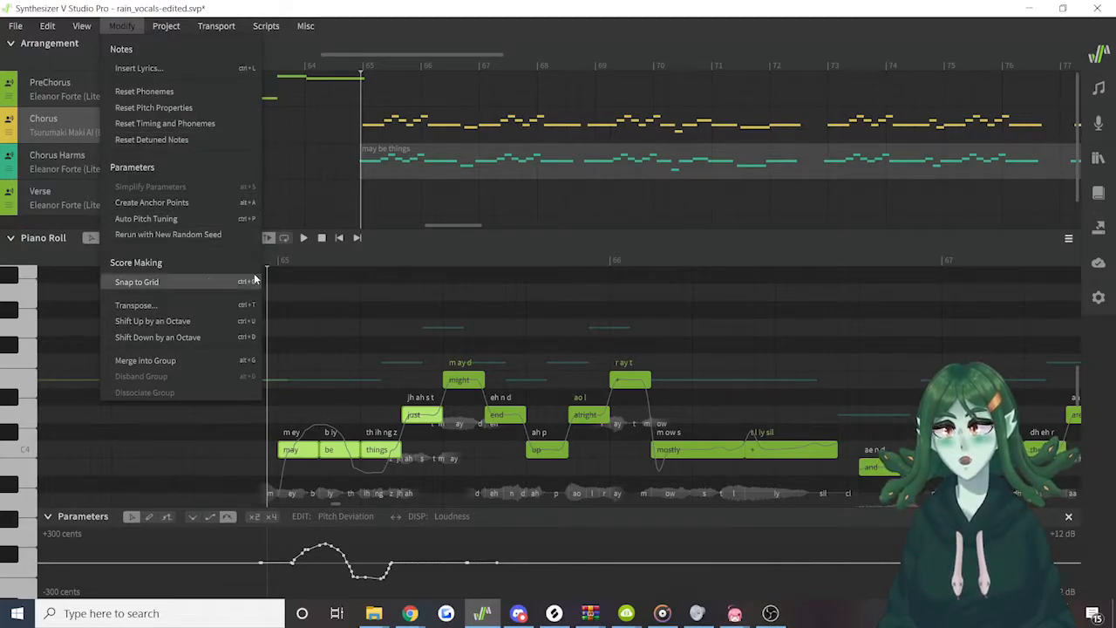
click(317, 325)
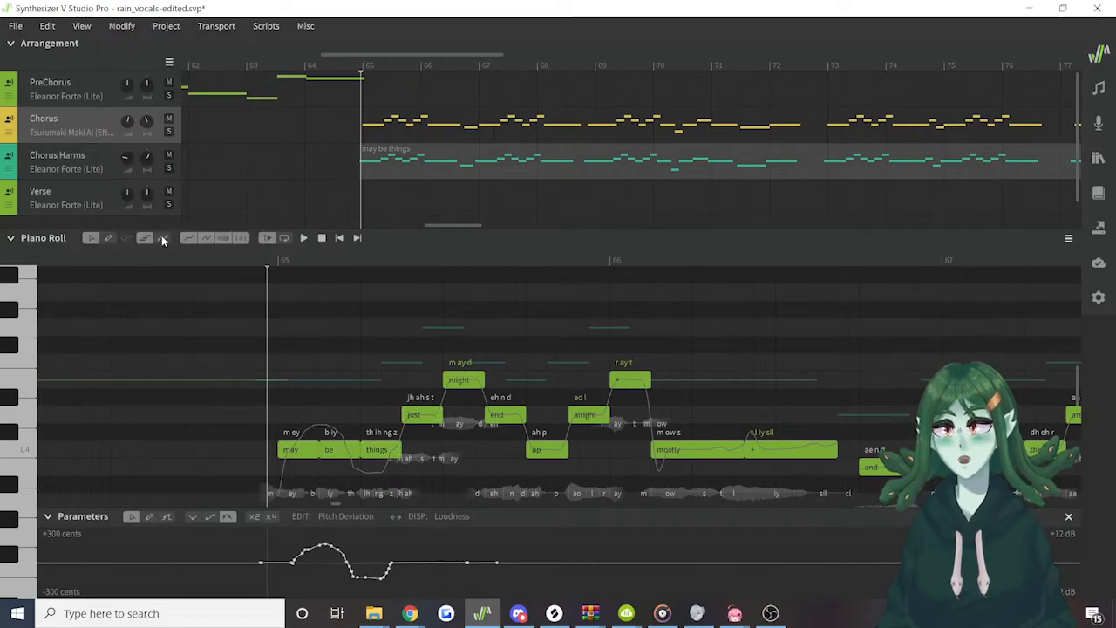
click(162, 238)
drag(242, 362, 445, 497)
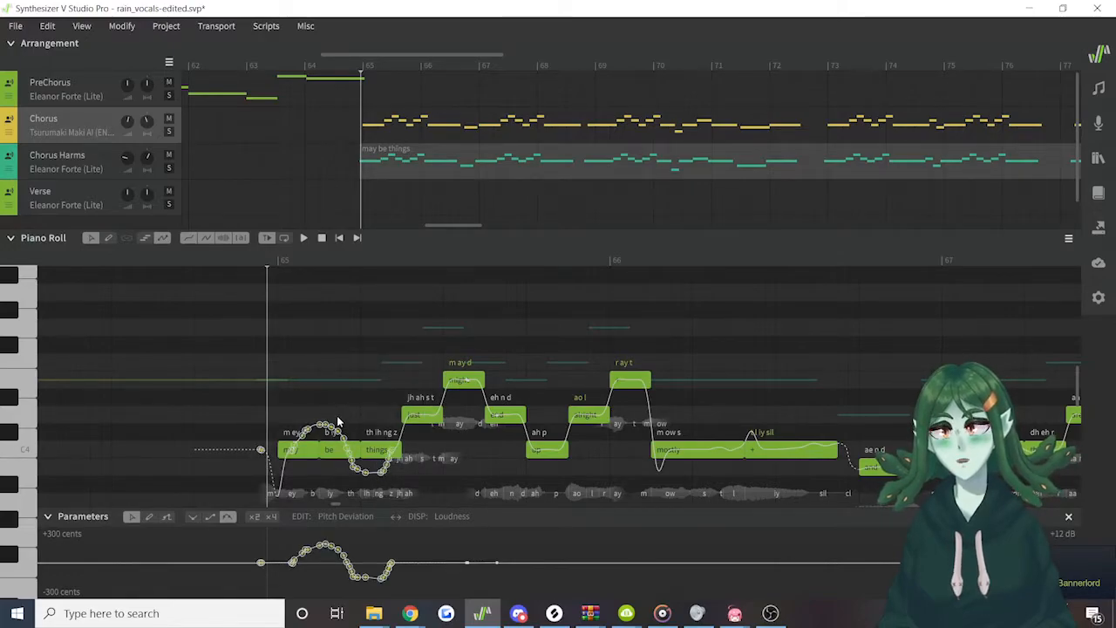
click(123, 29)
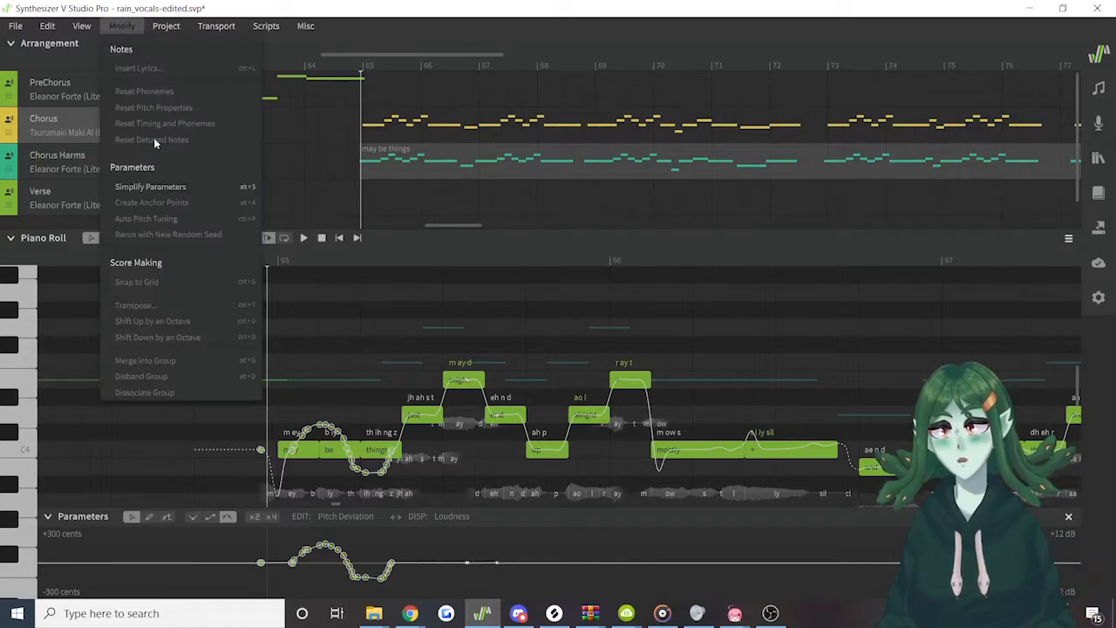
click(156, 188)
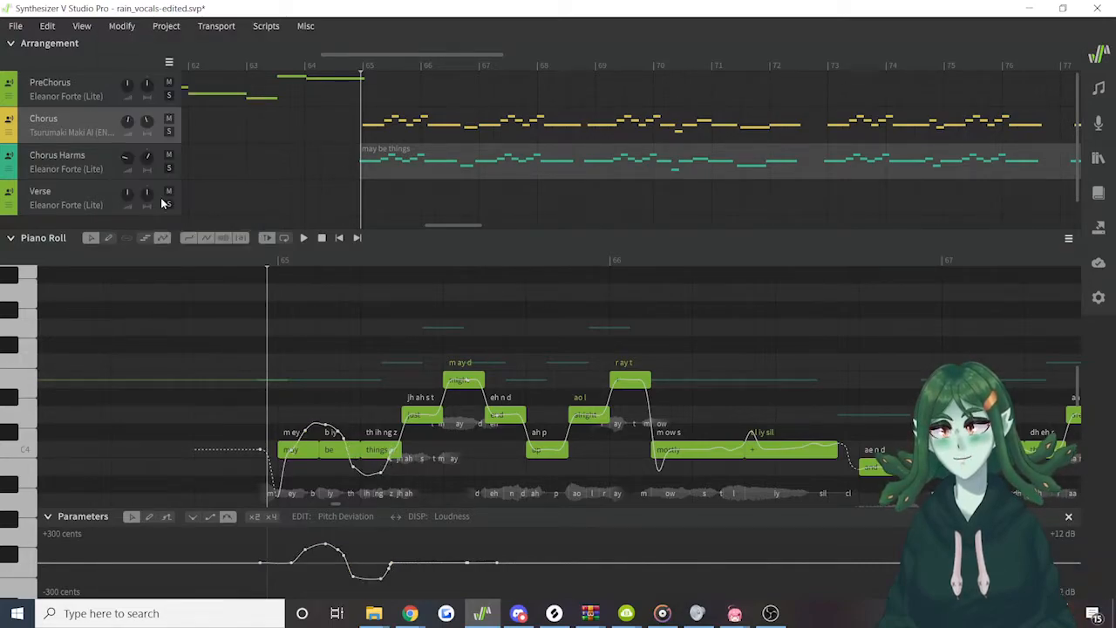
click(313, 370)
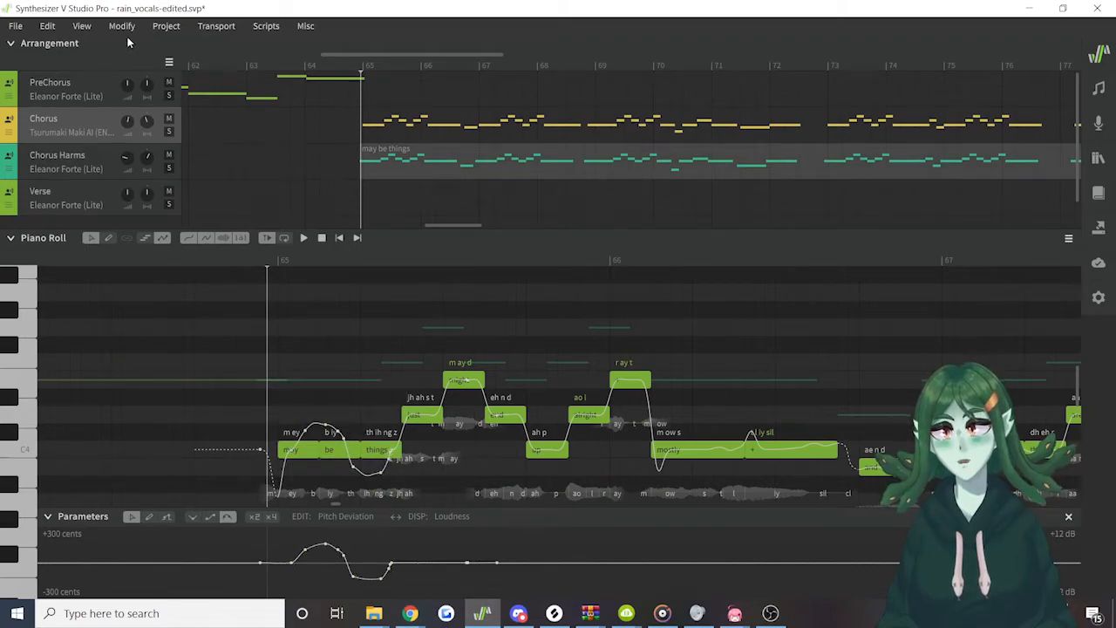
Apply Auto Pitch Tuning to the notes "may" to "might" with Improvisation 0.50 and Random Seed 0
click(150, 238)
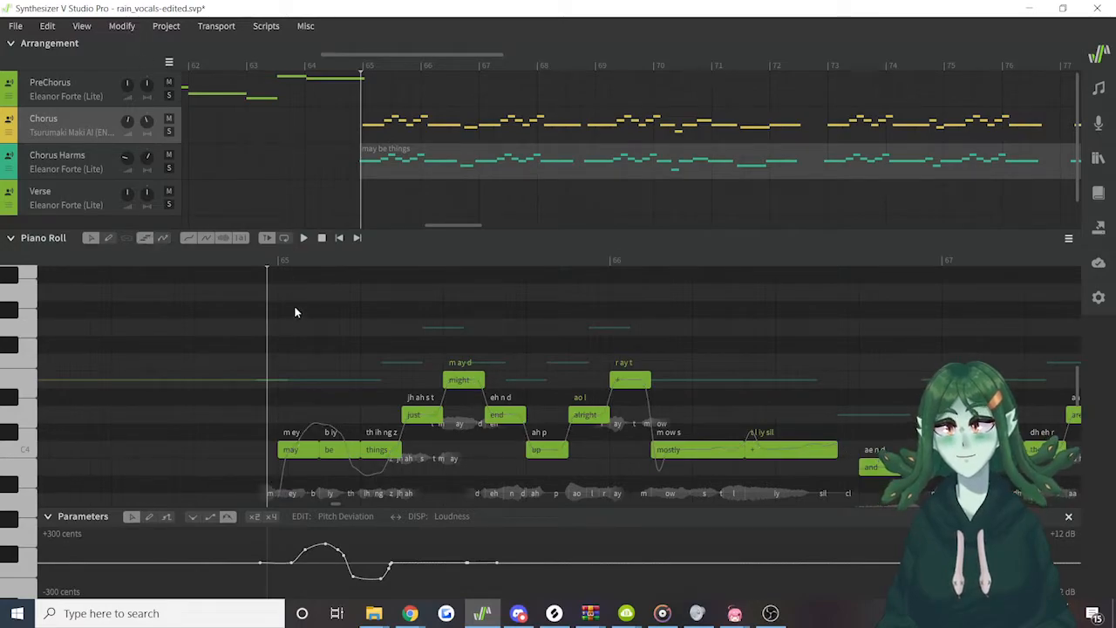
drag(282, 370, 446, 473)
click(118, 27)
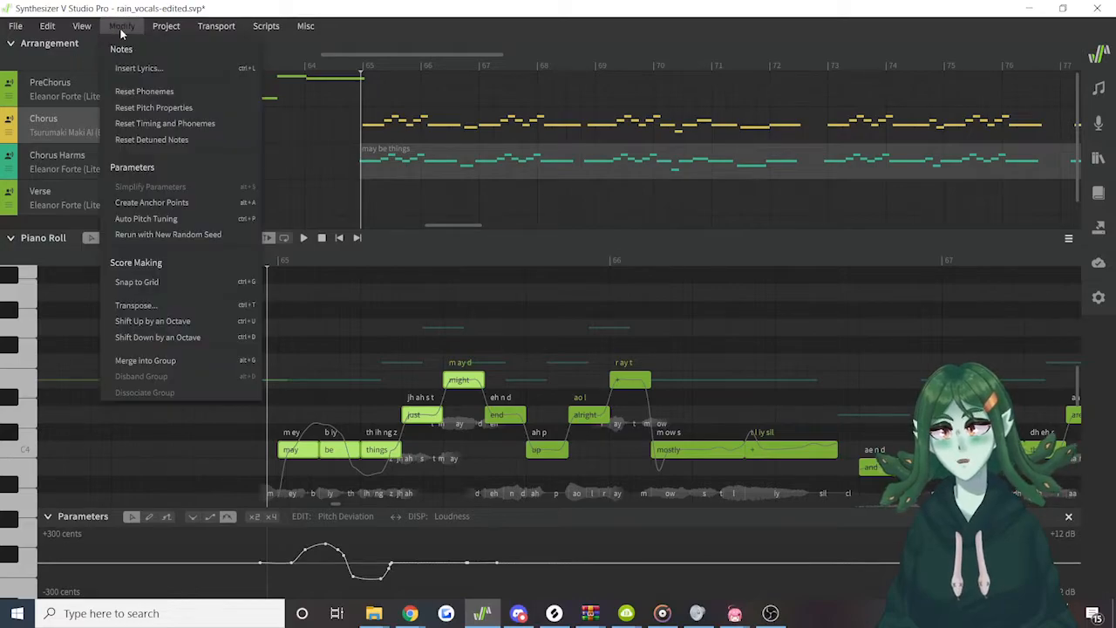
click(164, 215)
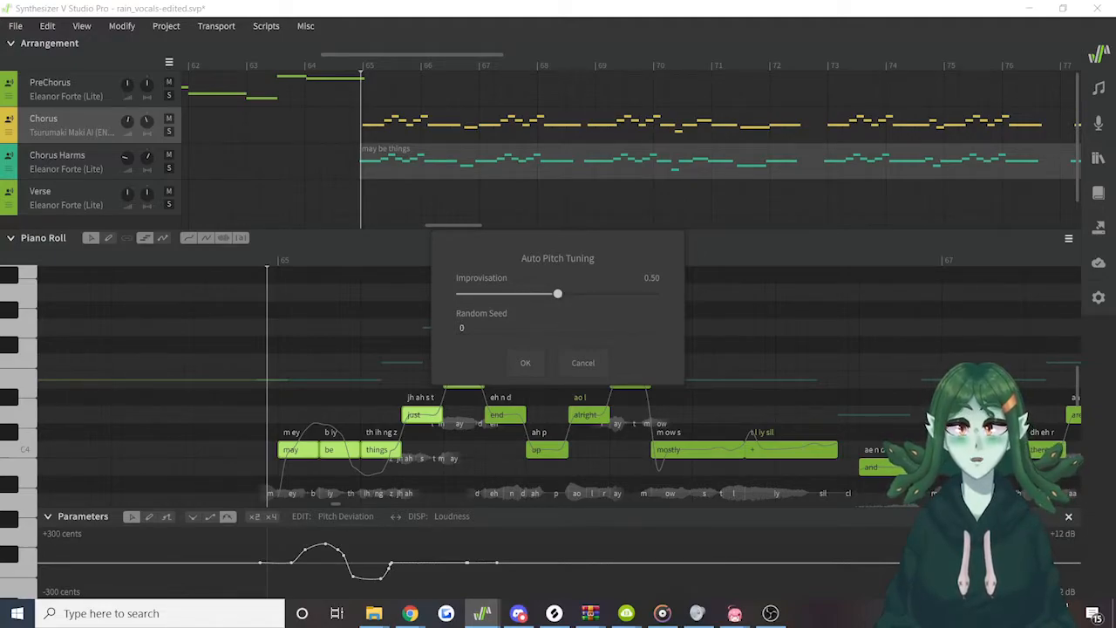
click(526, 363)
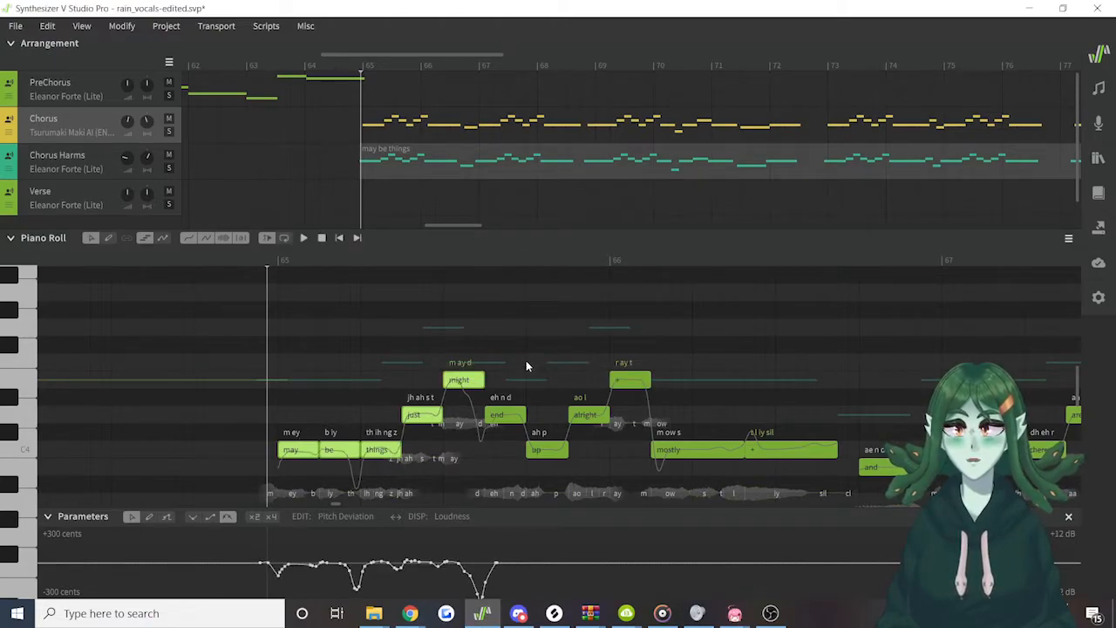
Solo the Chorus track, play back the tuned notes, and return the playhead to just before bar 65
key(space)
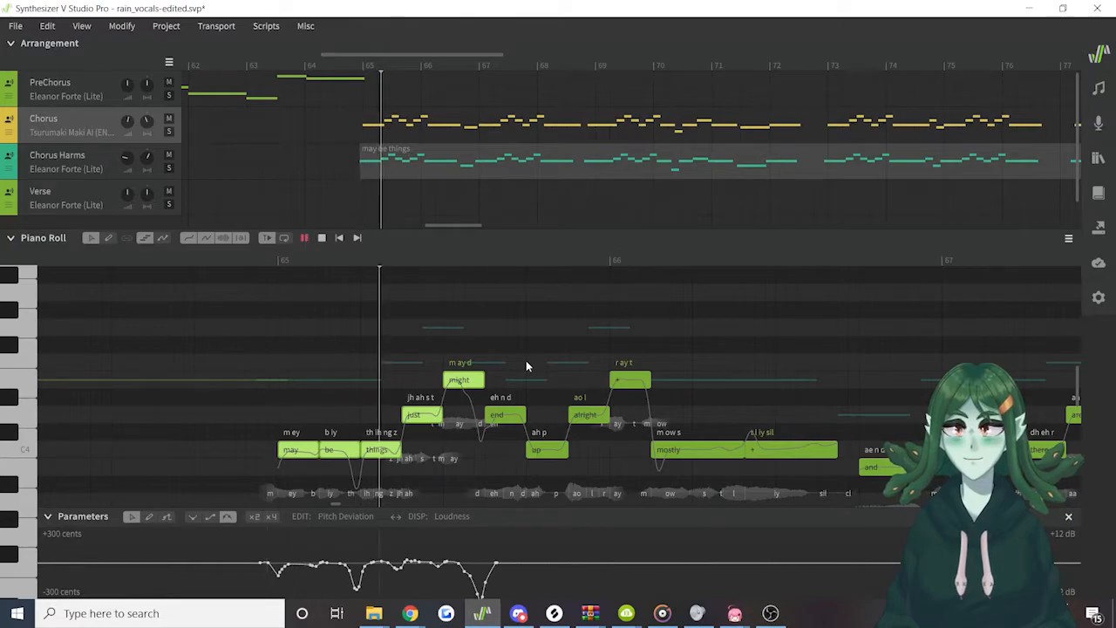
click(169, 131)
click(255, 261)
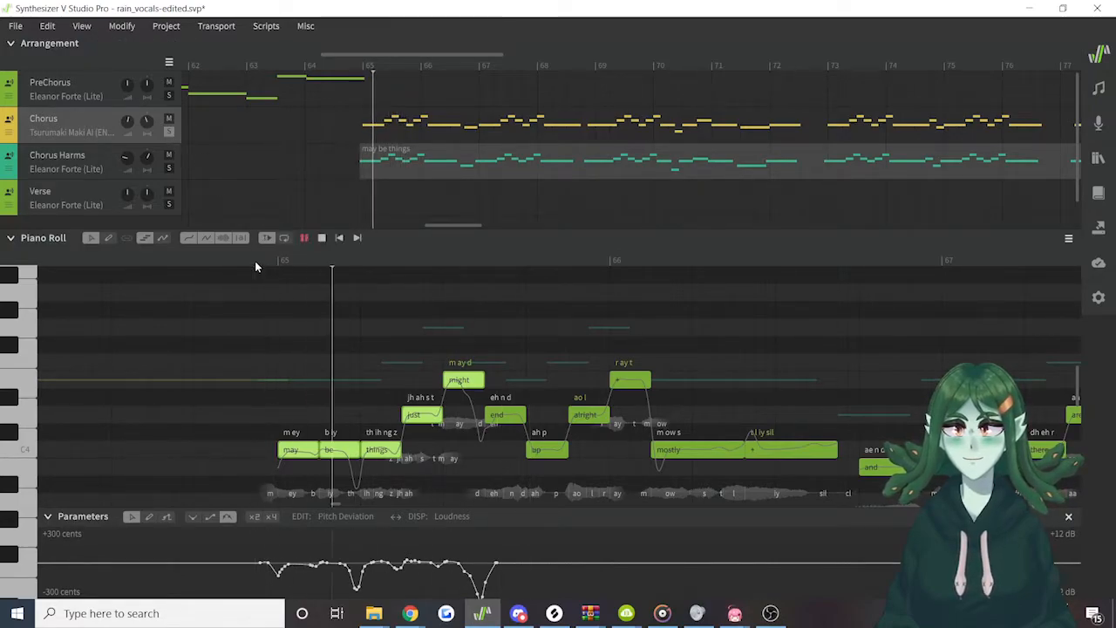
key(space)
click(255, 260)
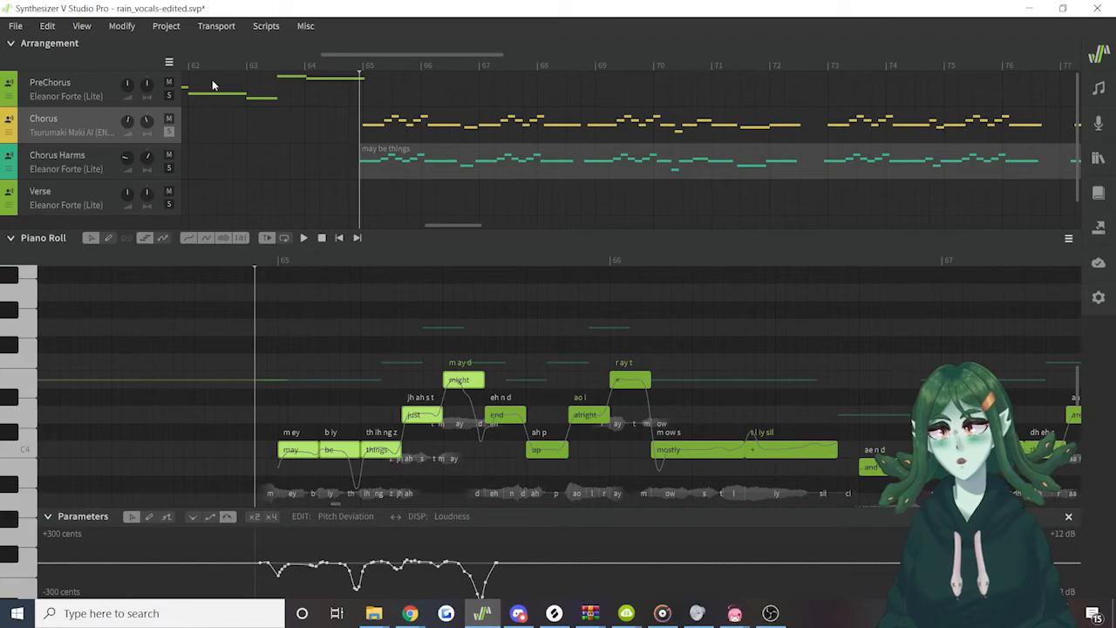
Rerun the pitch tuning of the notes "may" to "might" repeatedly with new random seeds
click(128, 27)
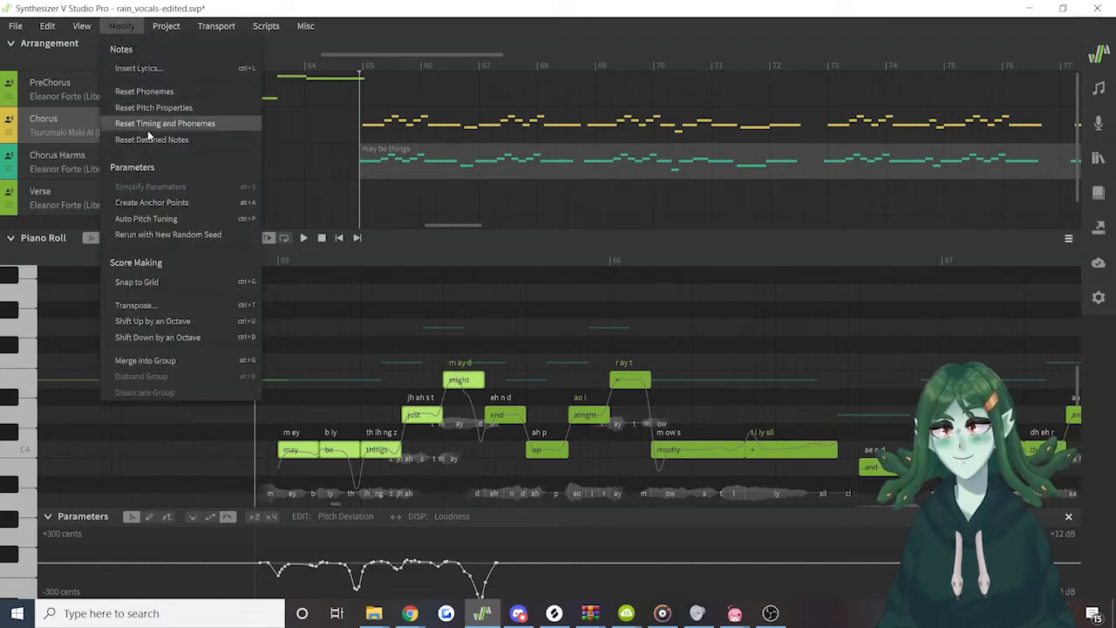
click(150, 236)
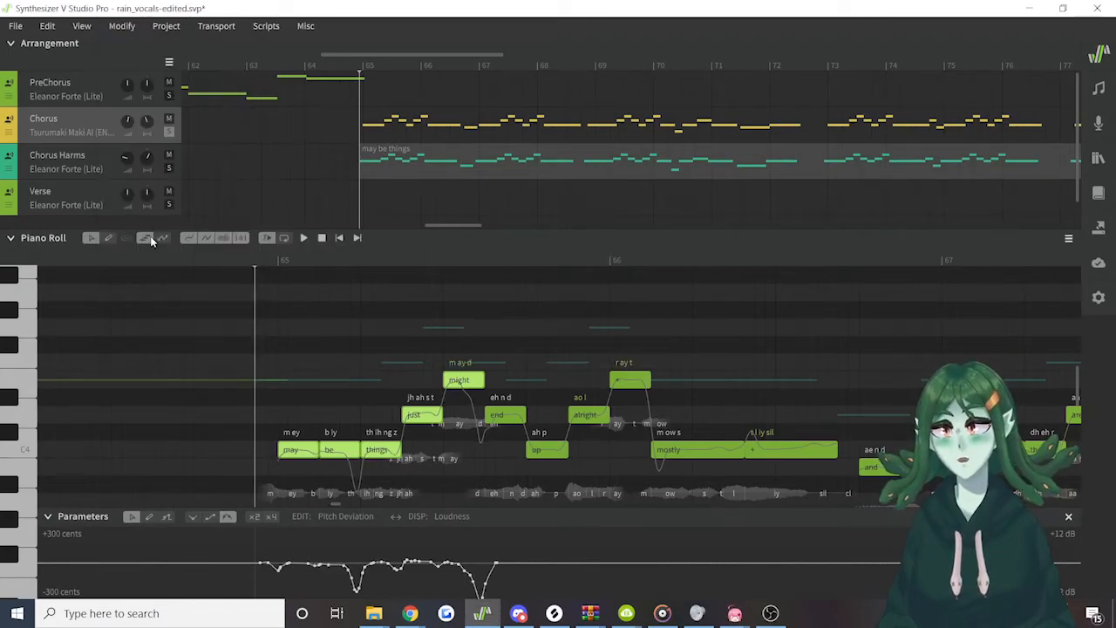
click(124, 27)
click(137, 231)
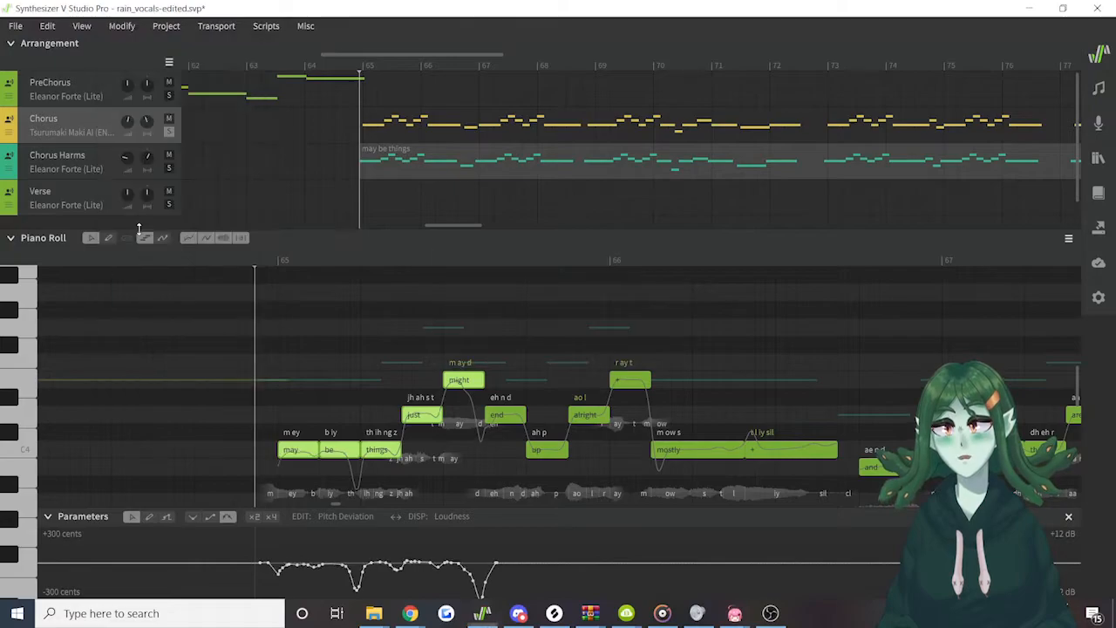
click(122, 27)
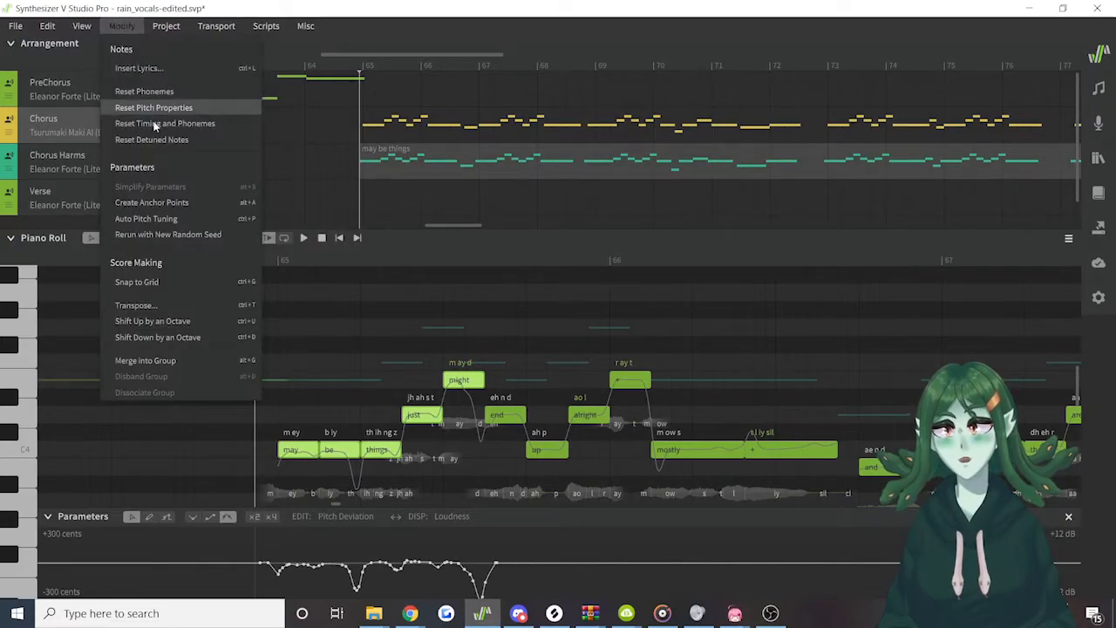
click(166, 221)
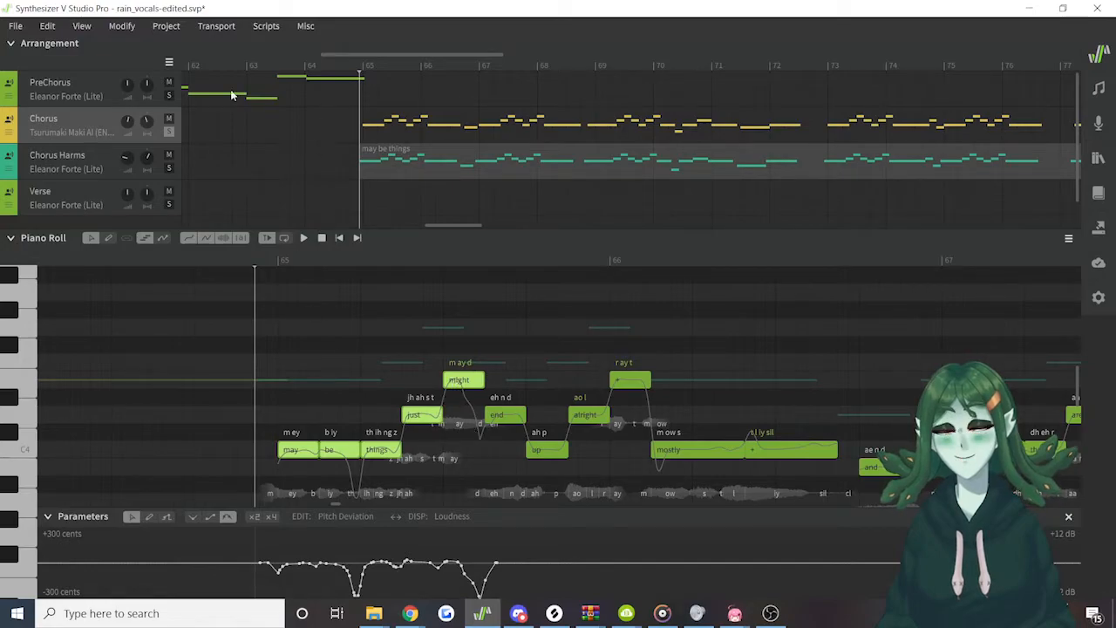
Apply Auto Pitch Tuning to the notes "may" to "might" with Improvisation 1.00 and Random Seed 0
click(122, 27)
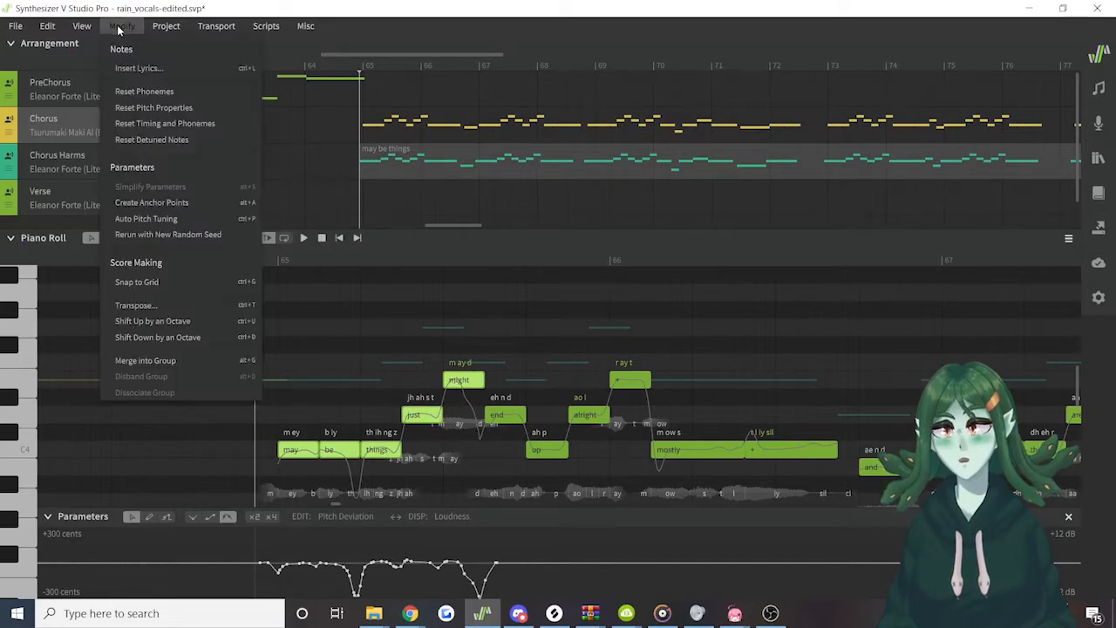
click(170, 221)
drag(557, 293, 687, 304)
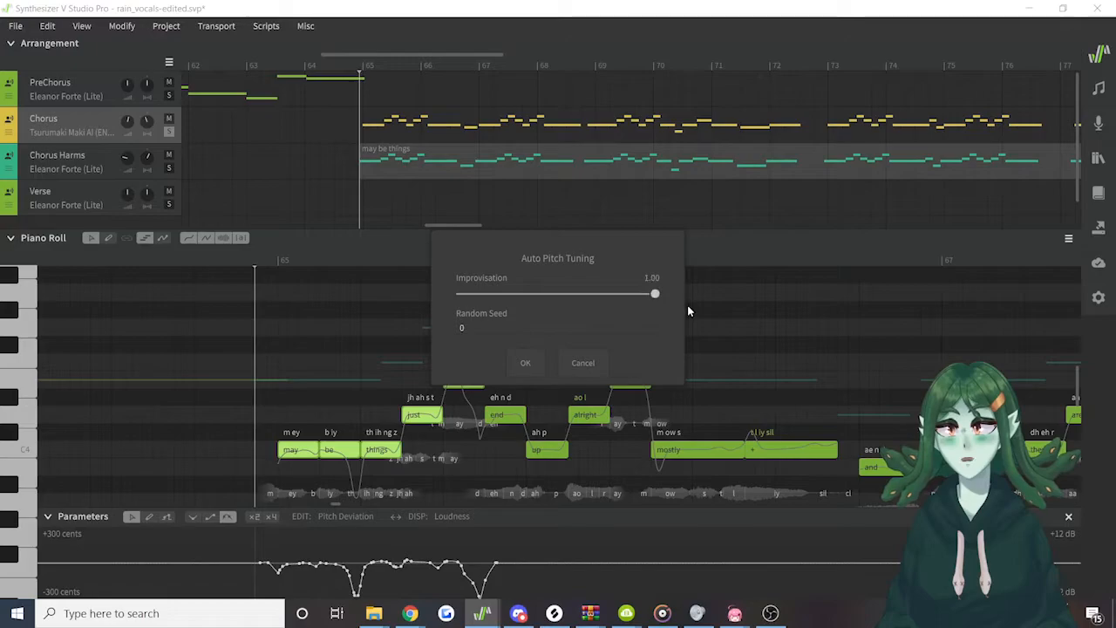
click(527, 364)
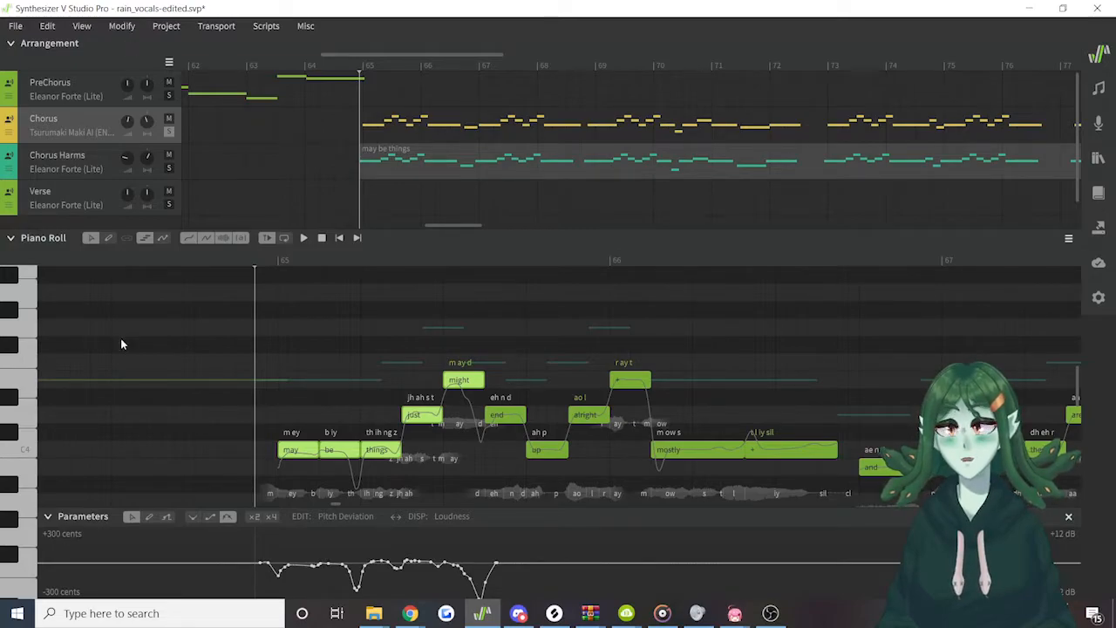
click(149, 516)
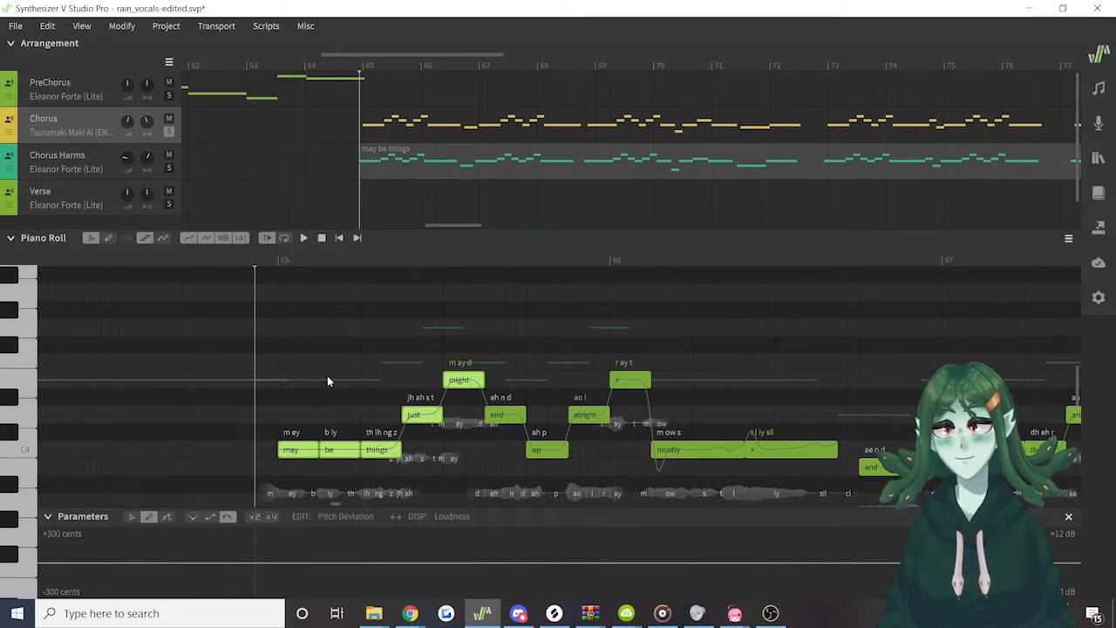
Look through the project, transport and script commands, open the scripts folder in File Explorer, and return to the project
click(153, 31)
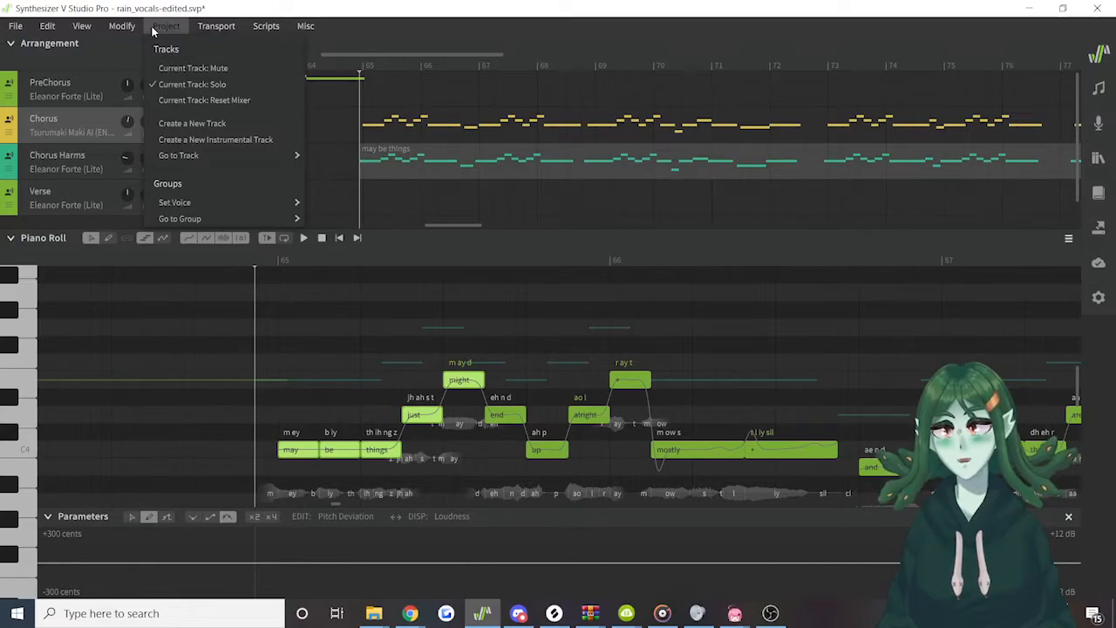
mouse_move(193, 29)
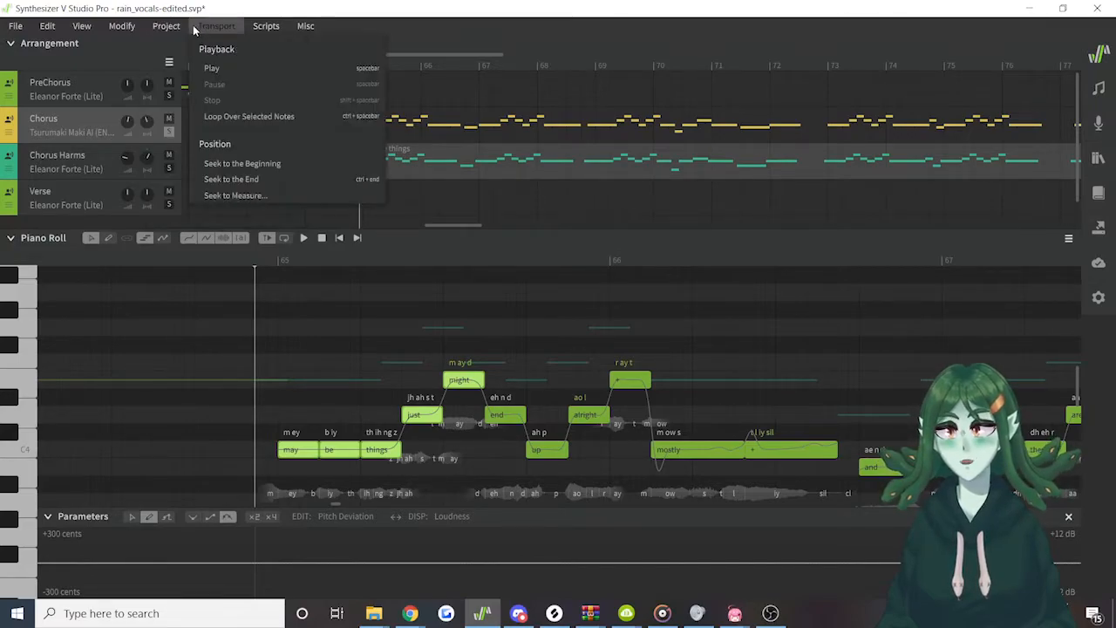
mouse_move(257, 27)
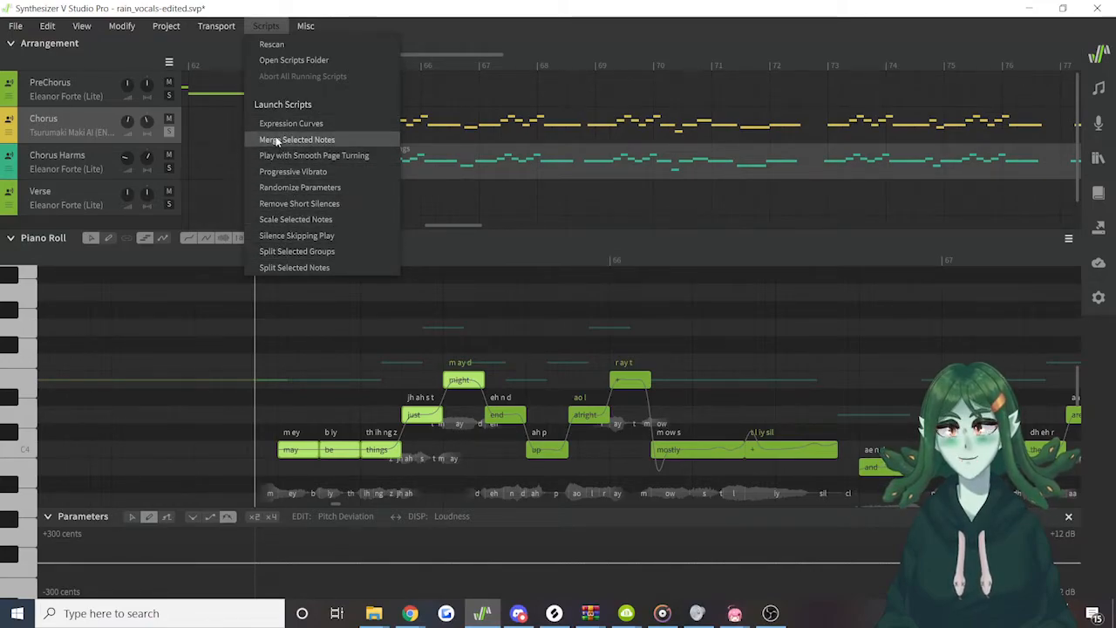
click(271, 60)
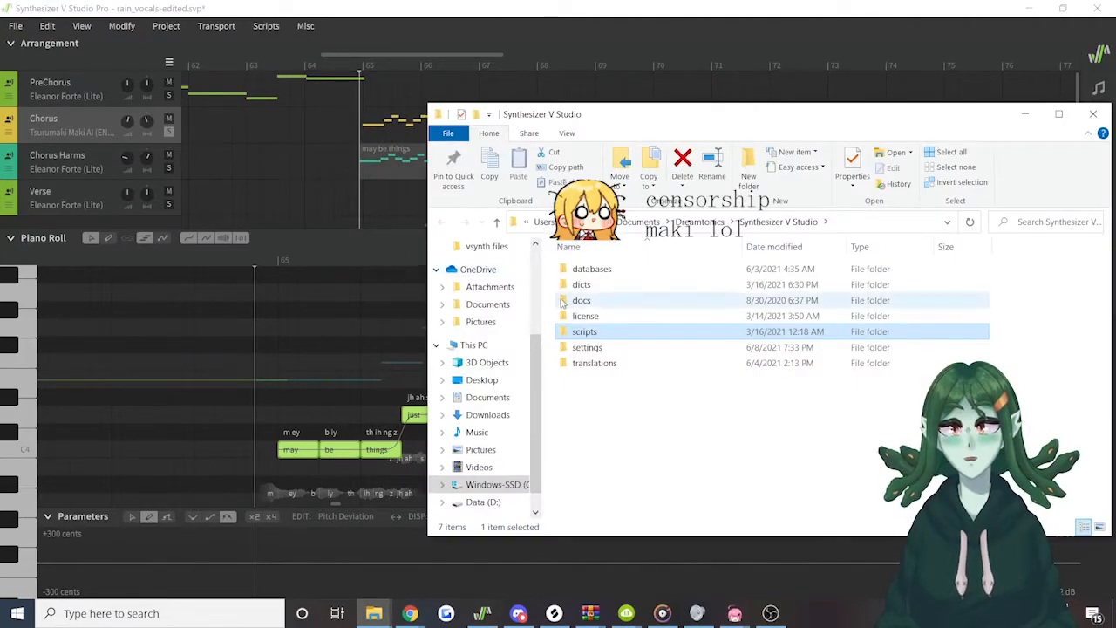
click(528, 6)
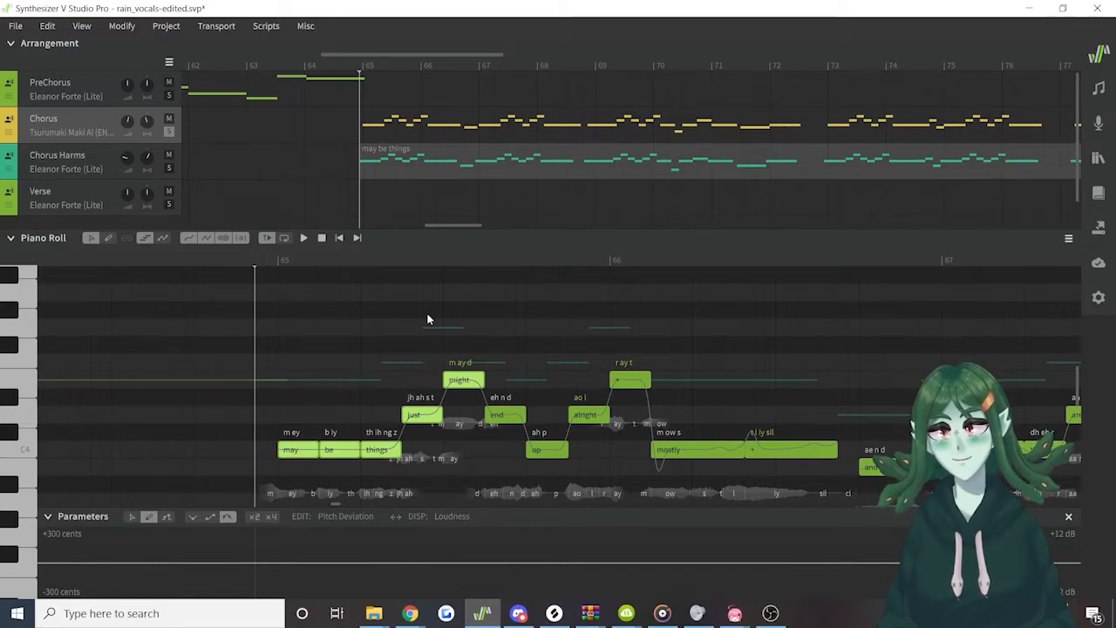
Select the "+" note after "mostly", view the scope options of the Remove Short Silences script, and cancel it
click(266, 25)
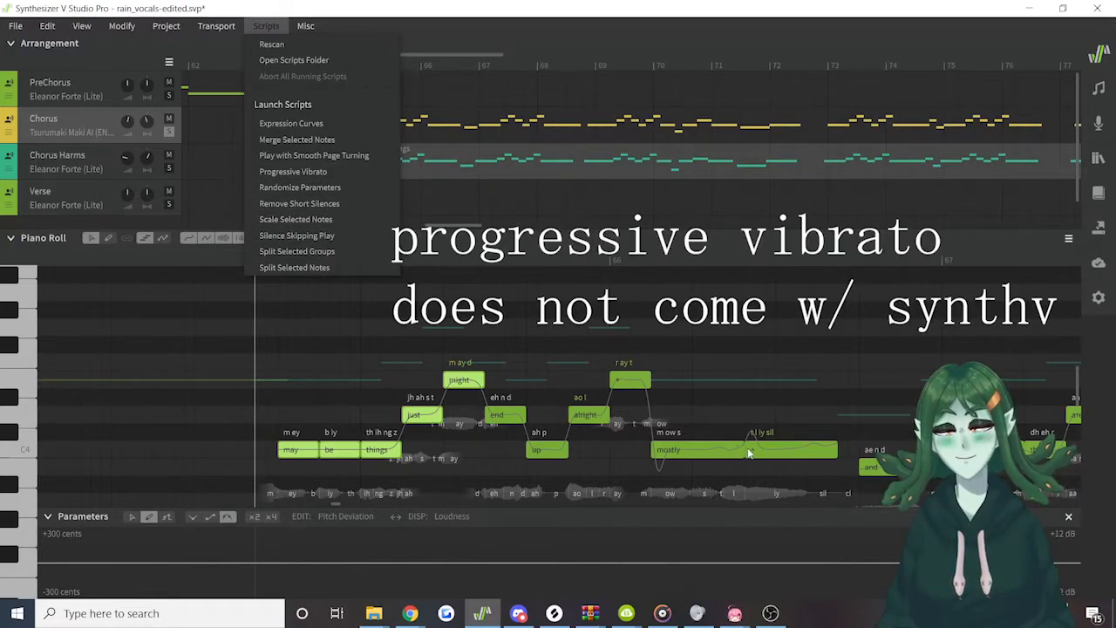
click(748, 451)
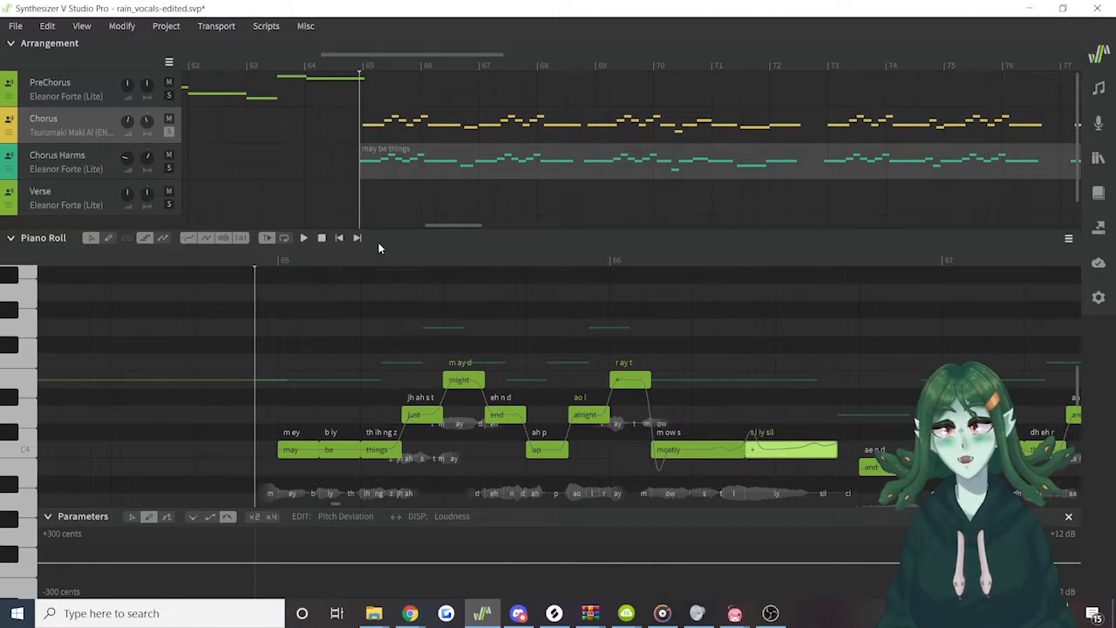
click(268, 30)
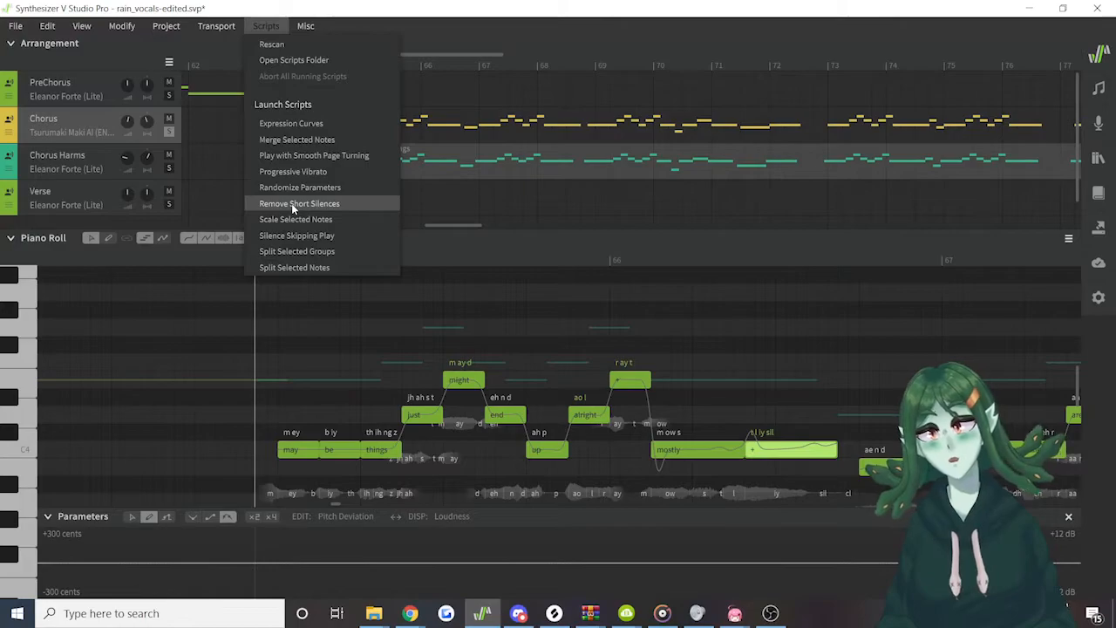
click(291, 203)
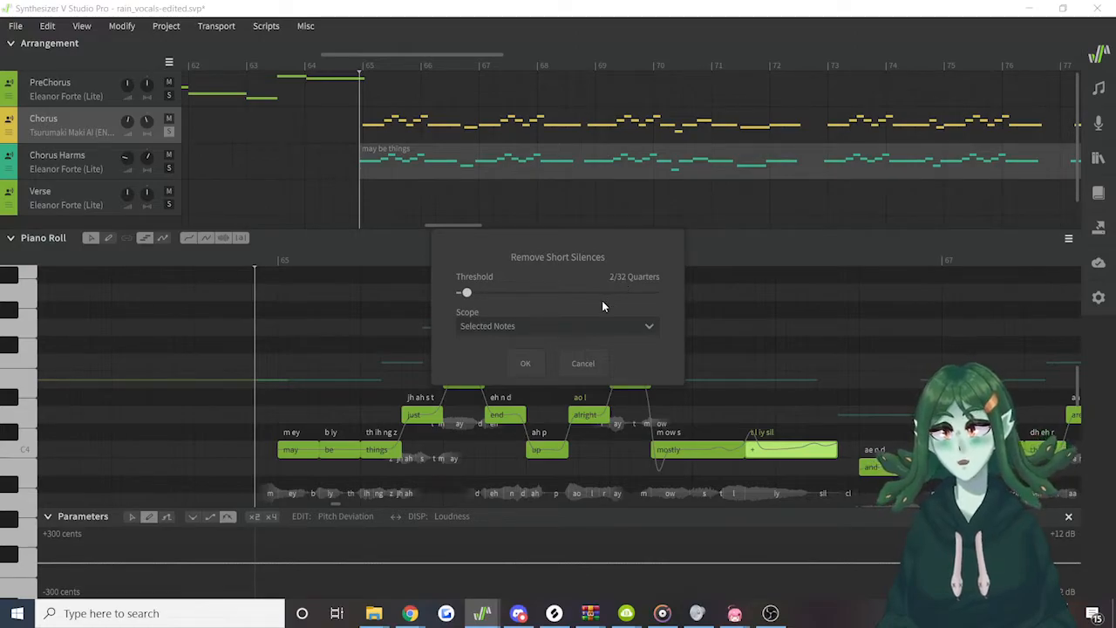
click(517, 326)
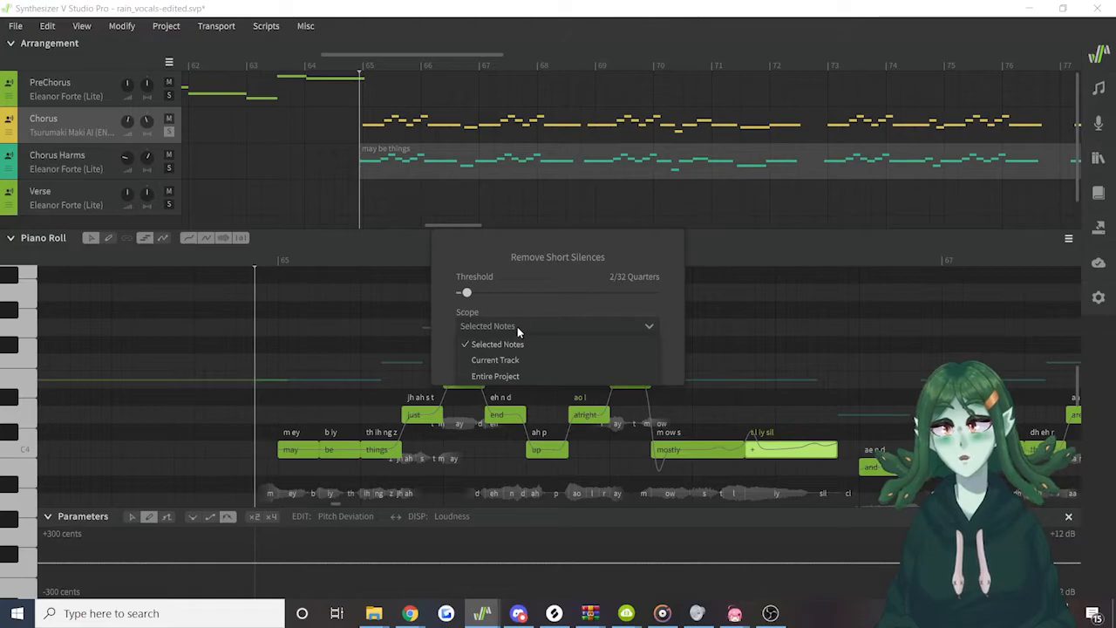
click(517, 326)
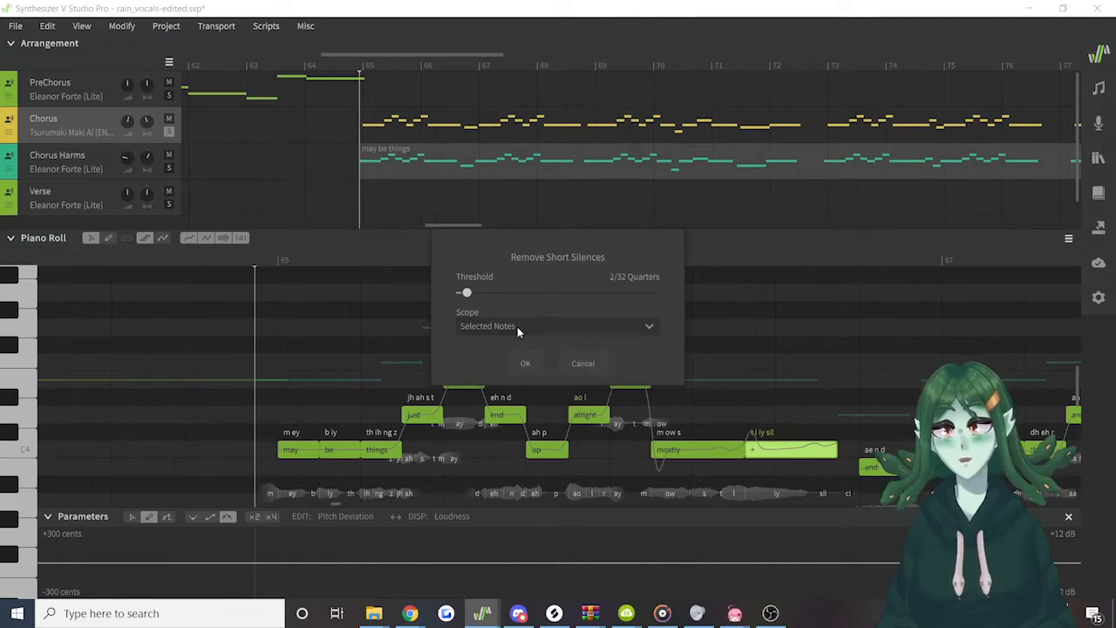
click(582, 363)
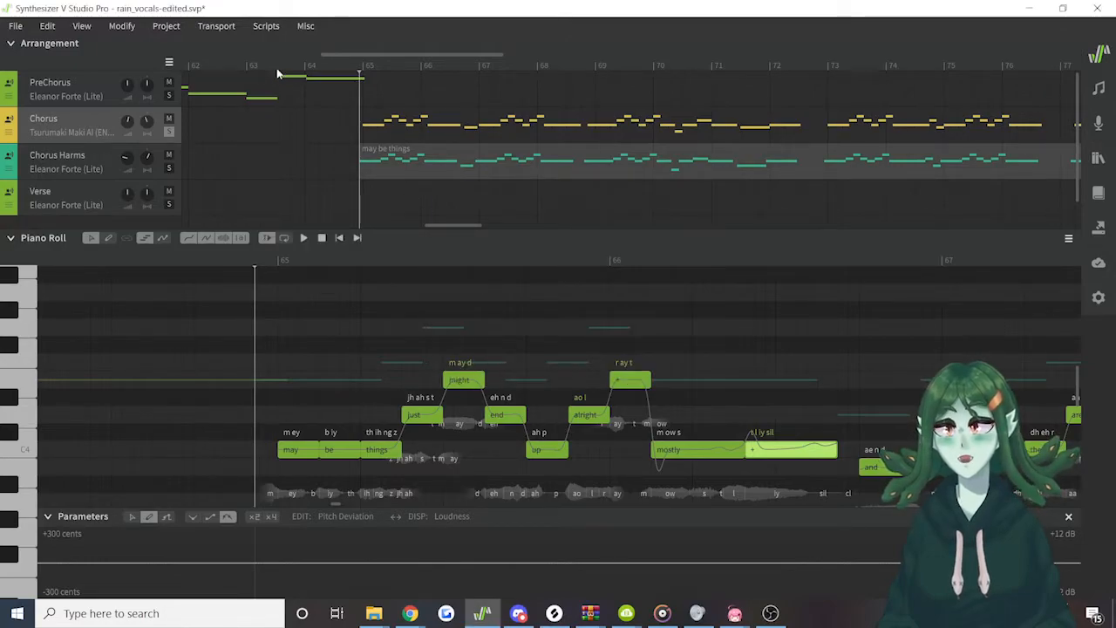
Place the playhead in bar 22 and run the Silence Skipping Play script
click(260, 27)
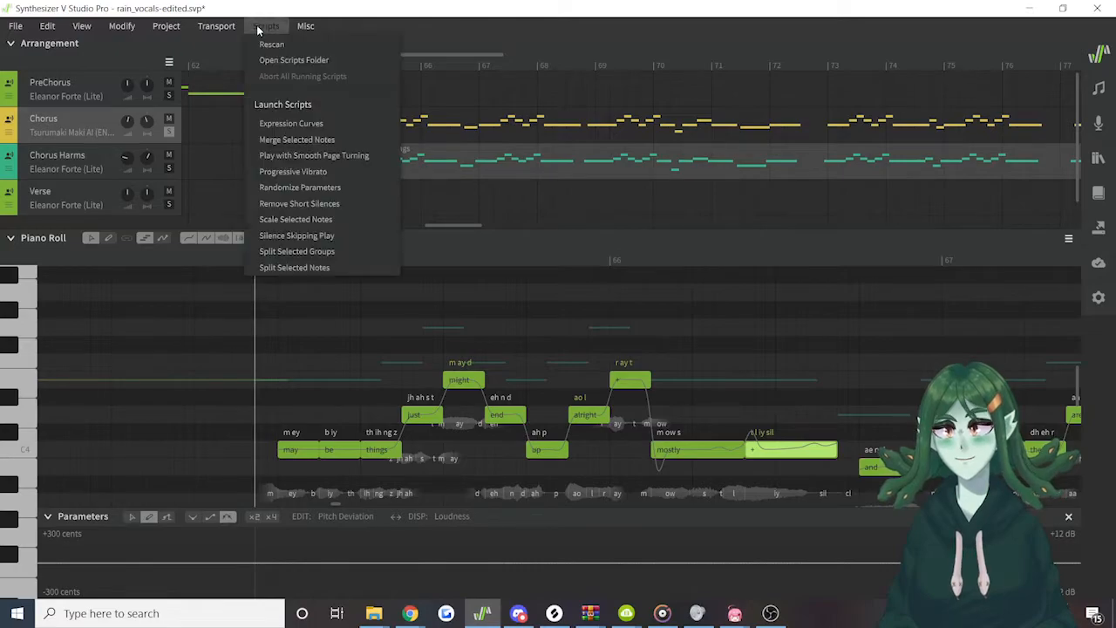
click(257, 29)
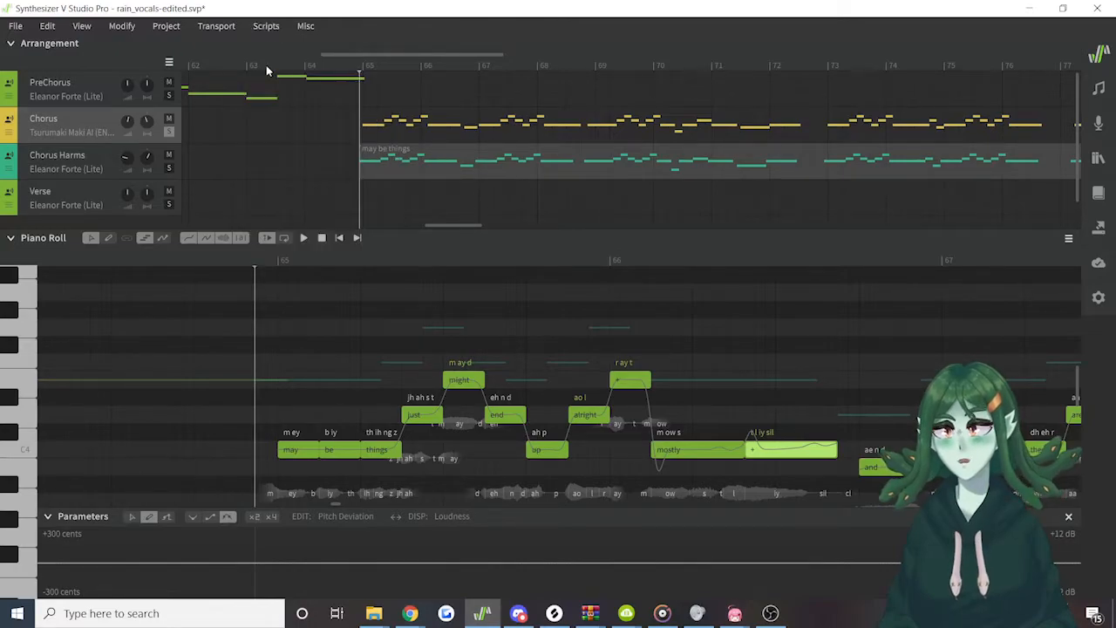
click(196, 66)
mouse_move(196, 66)
mouse_down()
mouse_move(142, 59)
mouse_move(197, 69)
mouse_up()
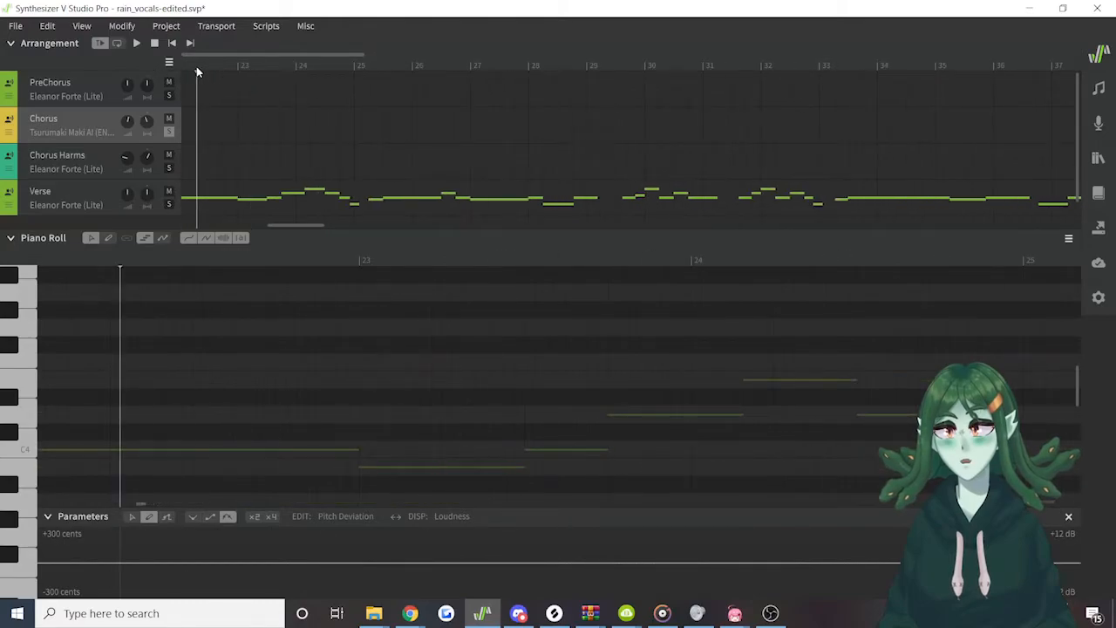
click(265, 26)
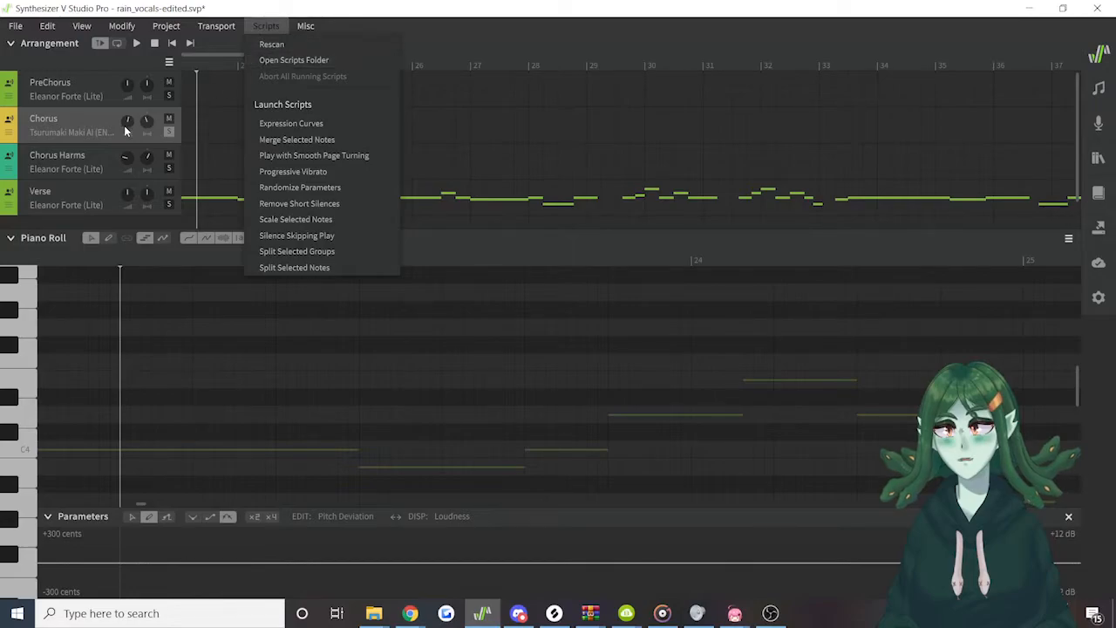
click(302, 231)
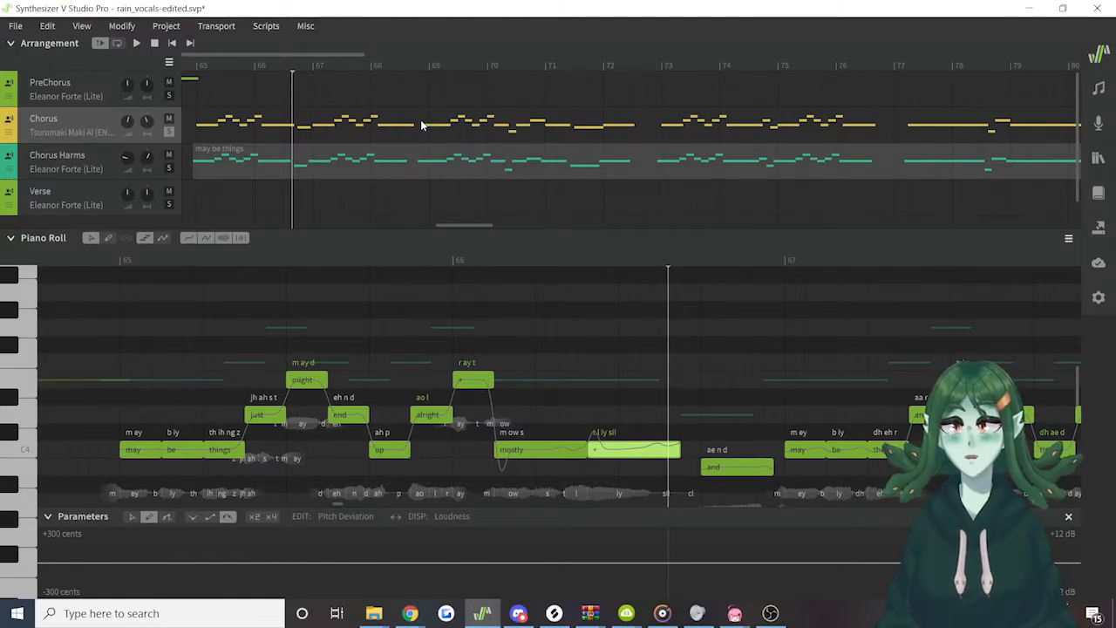
Open the Neural Networks Performance Tuner to read its description, and close it without running the benchmark
click(308, 28)
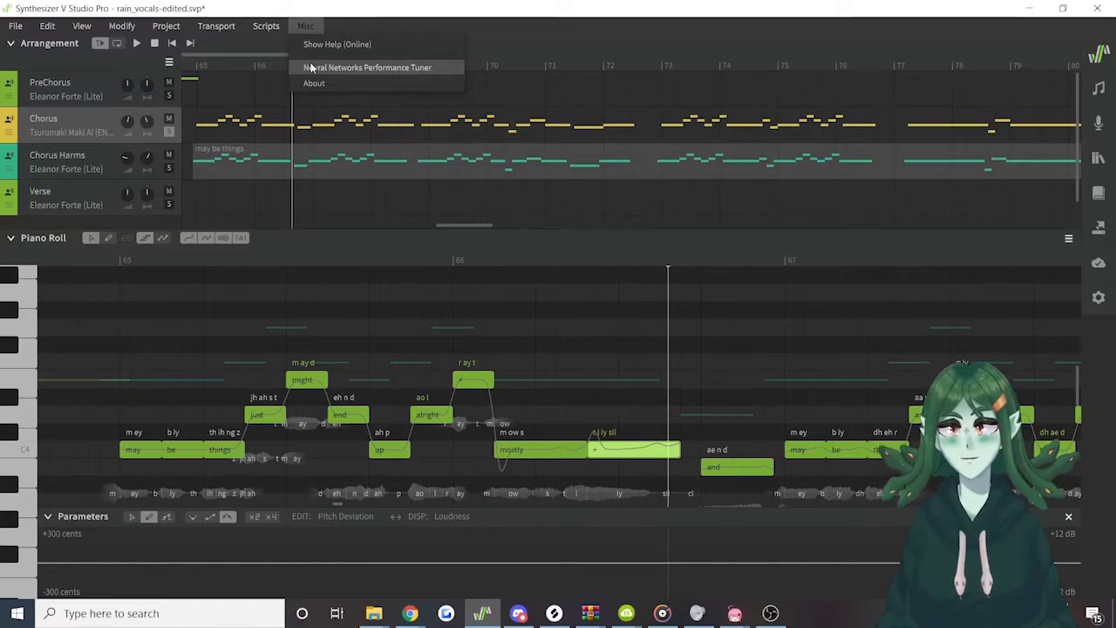
click(311, 68)
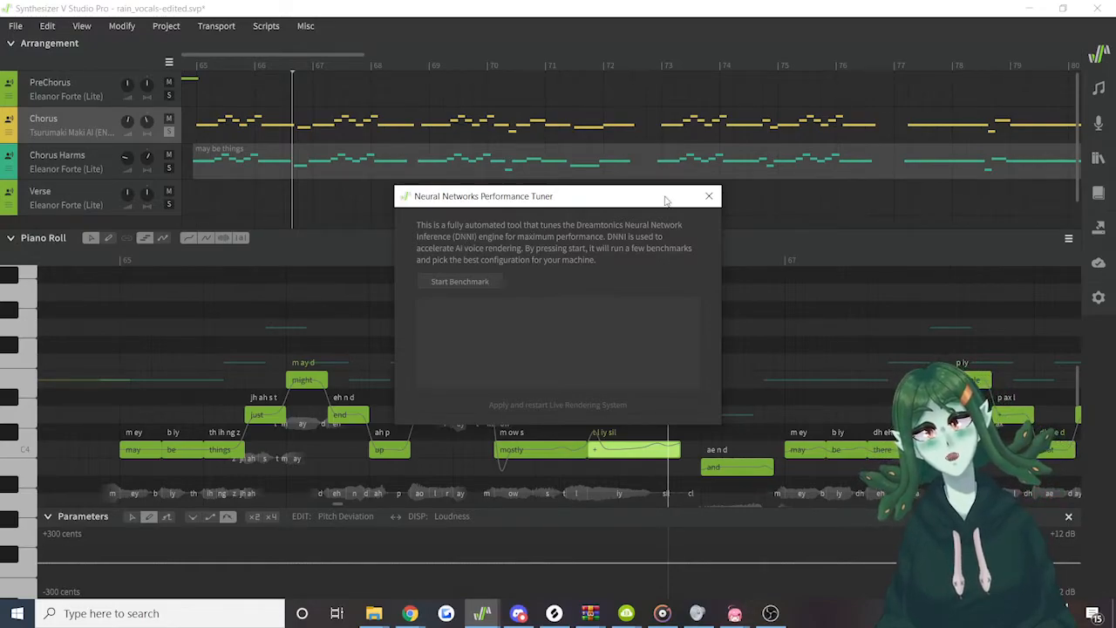
click(710, 196)
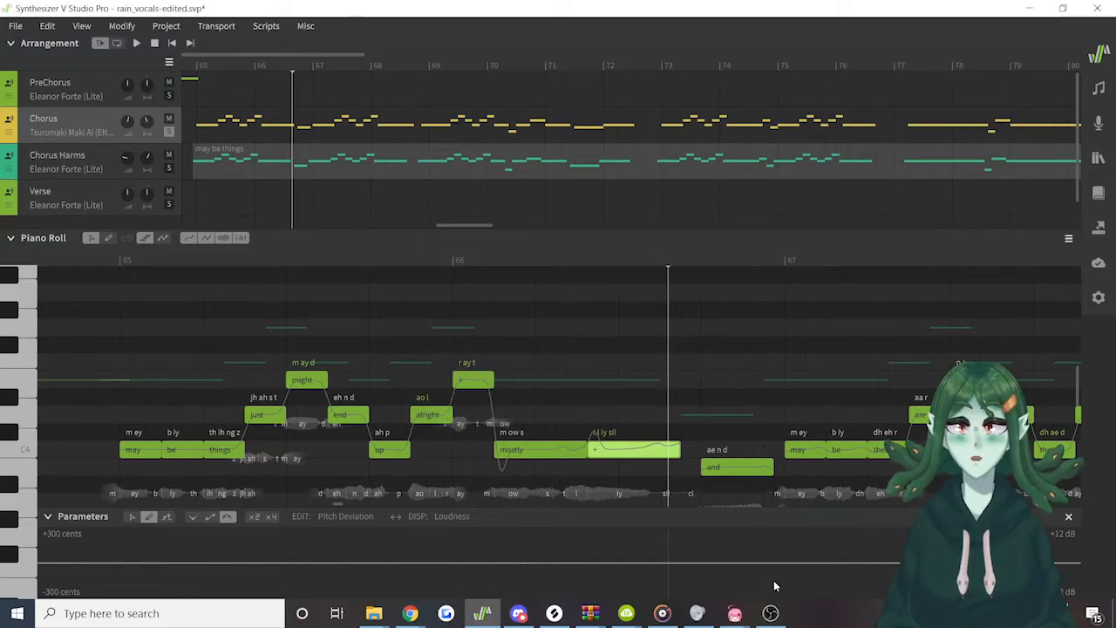
Switch to OBS, move the avatar to the opposite side of the recording scene, and return to Synthesizer V Studio
mouse_move(771, 613)
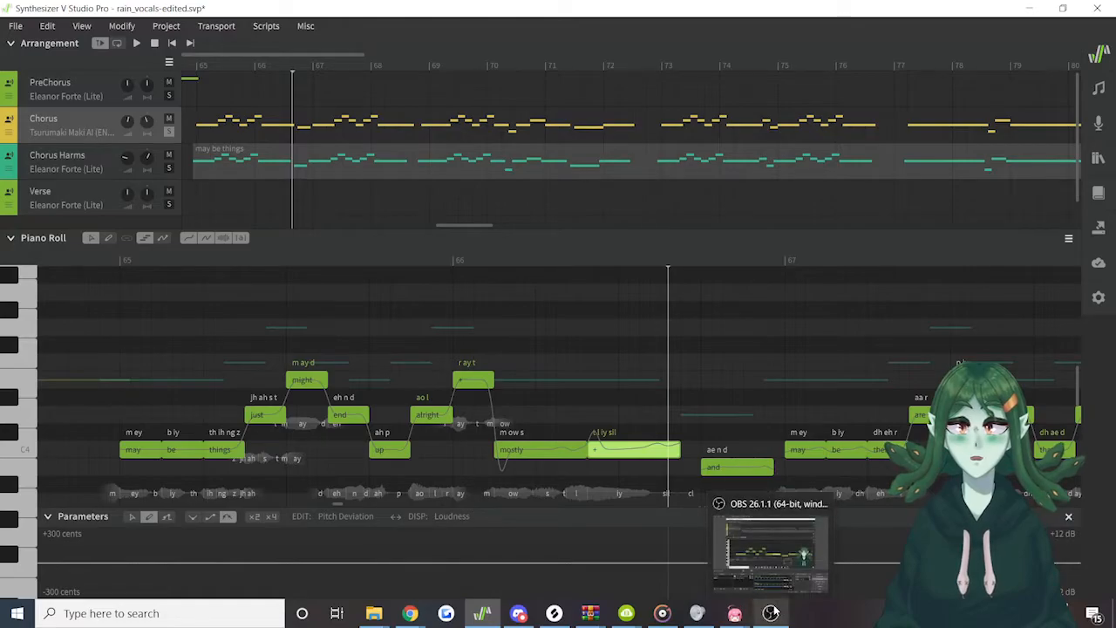
click(770, 554)
drag(792, 347, 334, 352)
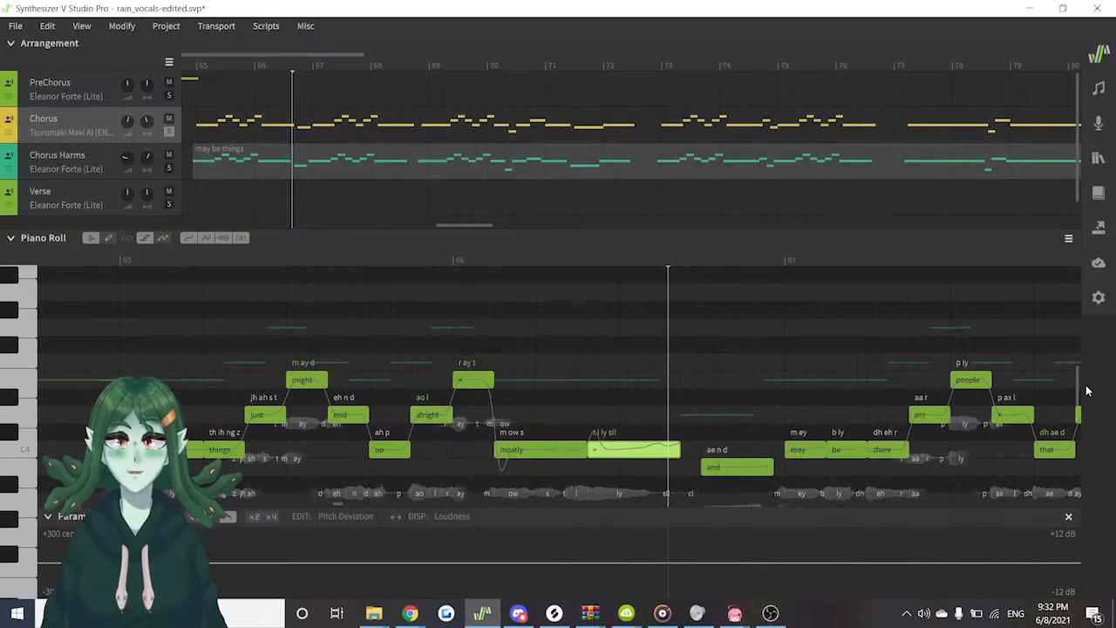
click(1085, 390)
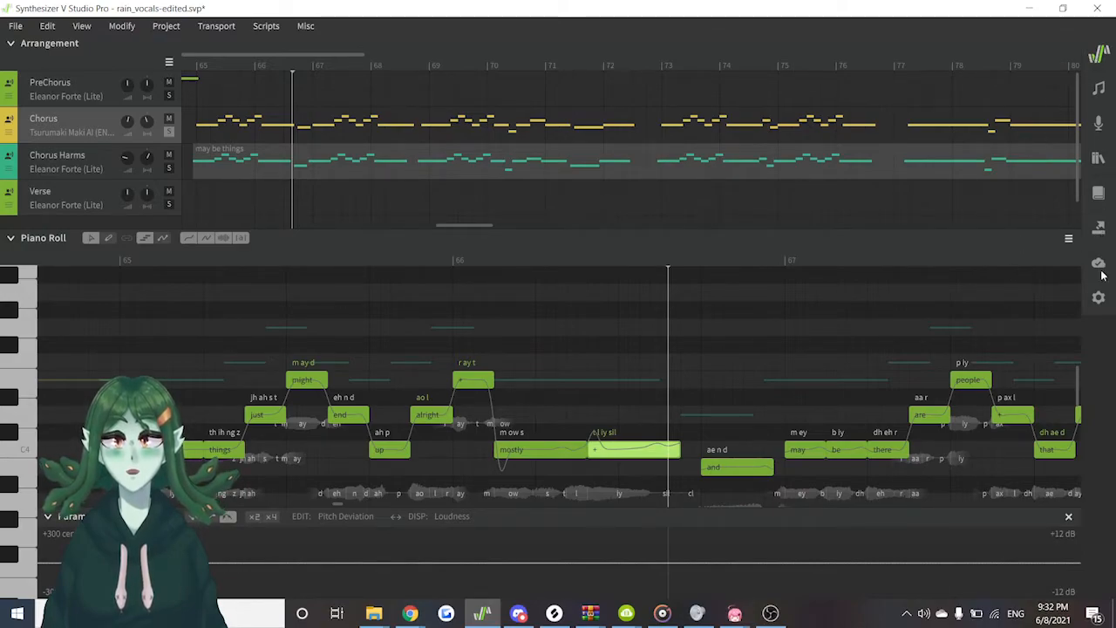
Show the note properties and examine the pitch transition settings of the "+" and "mostly" notes
click(1109, 91)
scroll(1003, 263, up, 3)
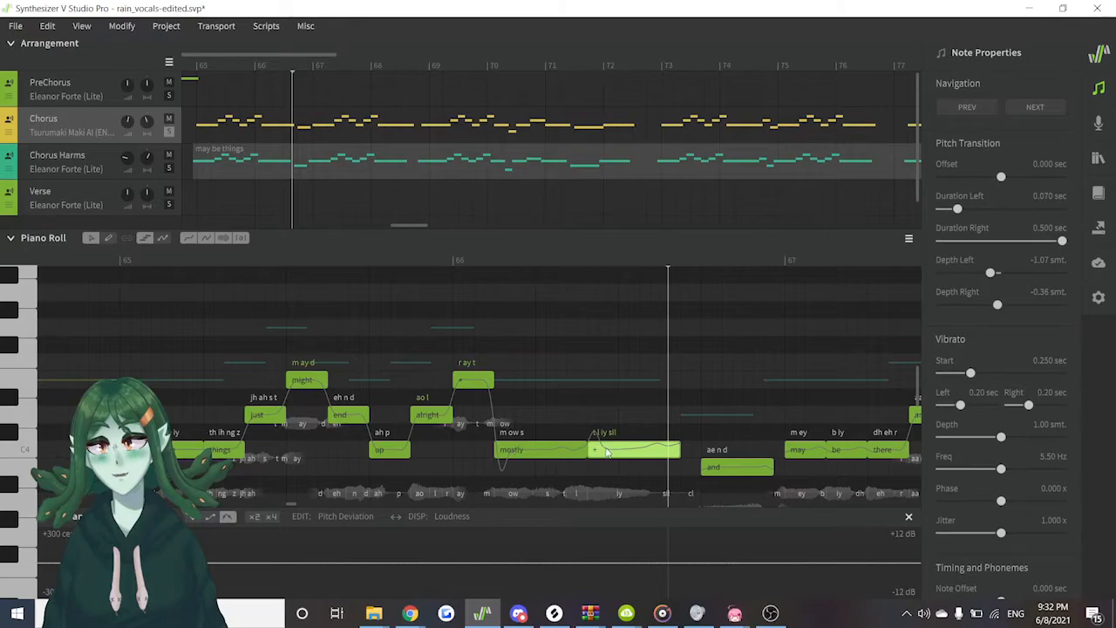
click(527, 450)
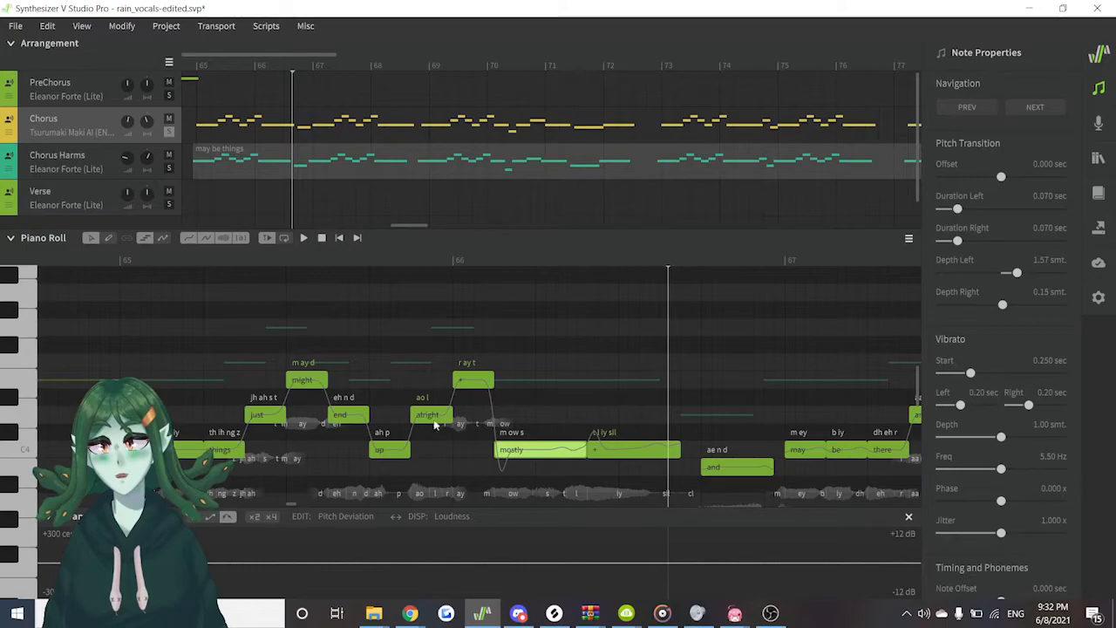
Set the note "and" to Depth Left -0.14 smt., Depth Right -3.93 smt., Duration Right 0.410 sec and Offset -0.210 sec
click(733, 470)
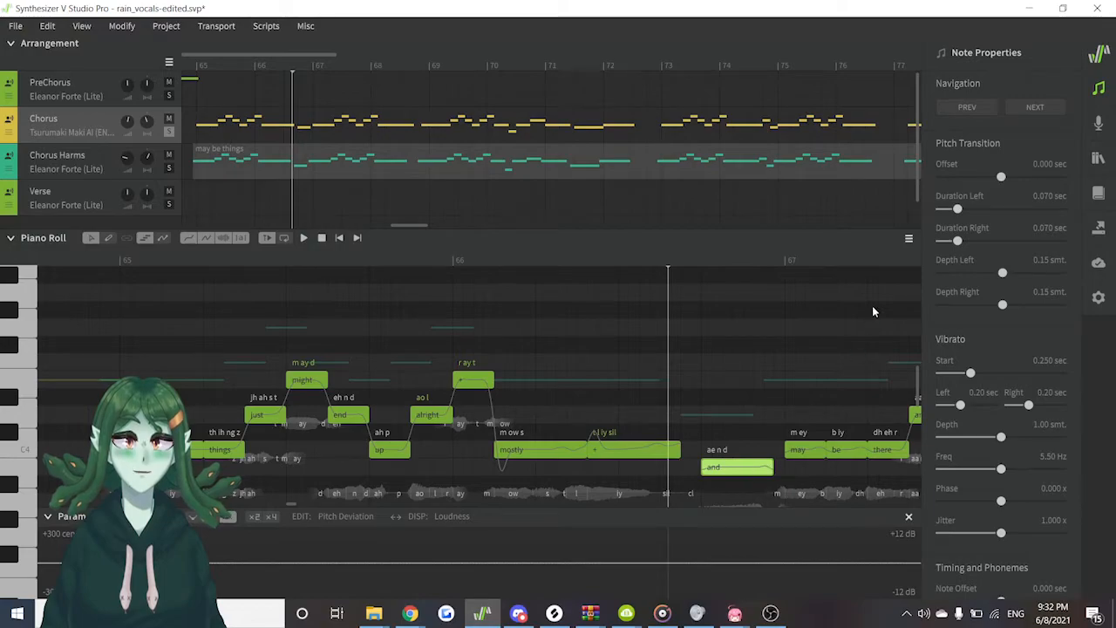
drag(1005, 275, 961, 307)
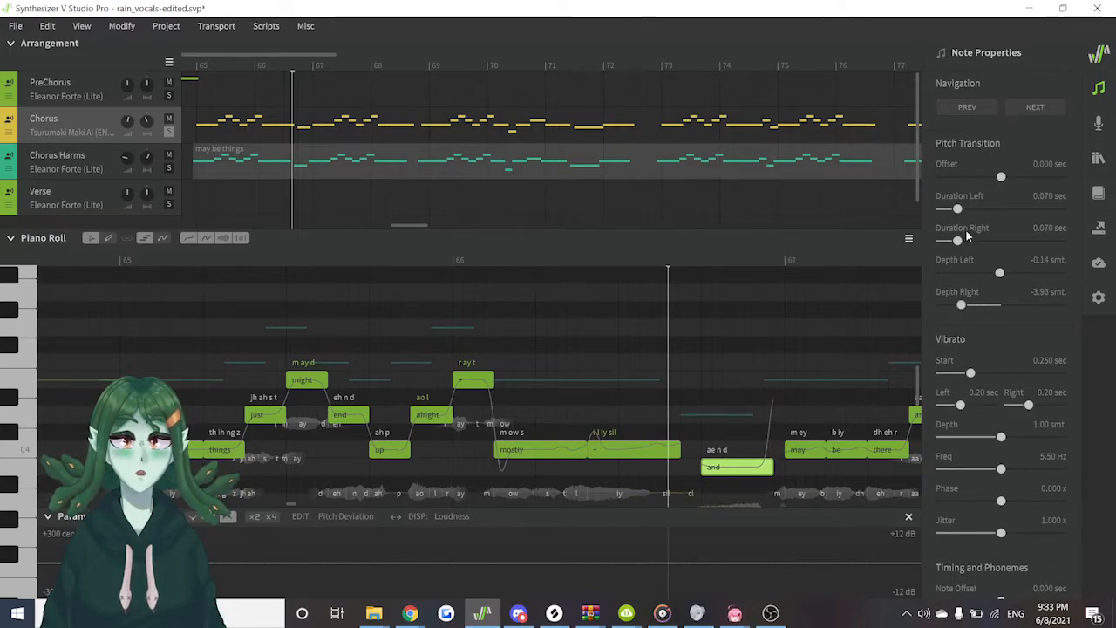
drag(957, 241, 1038, 245)
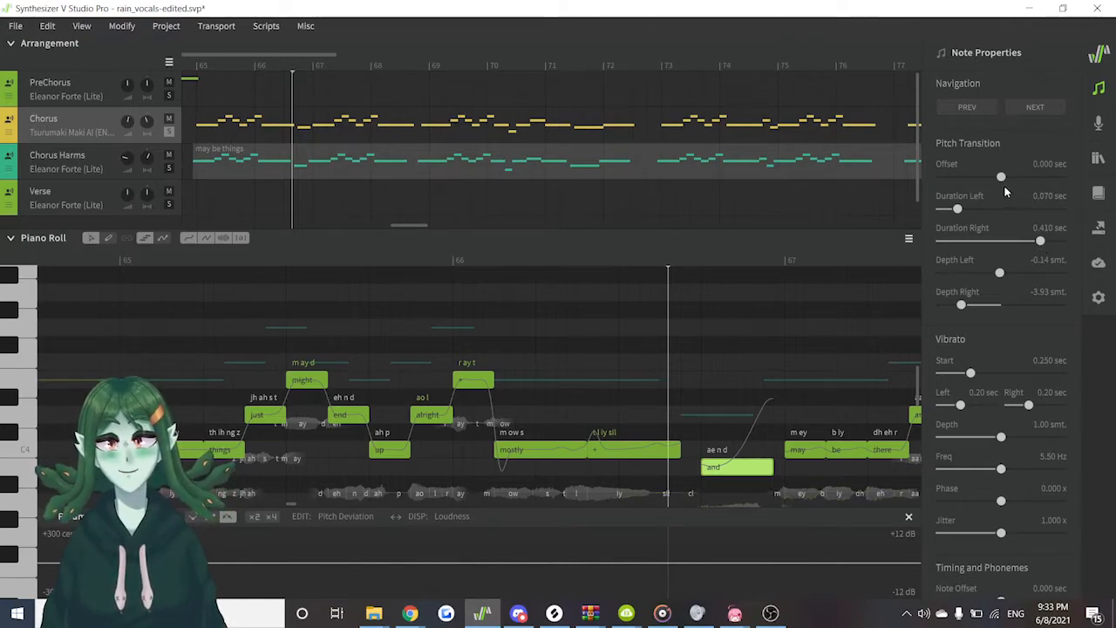
drag(1001, 180, 976, 188)
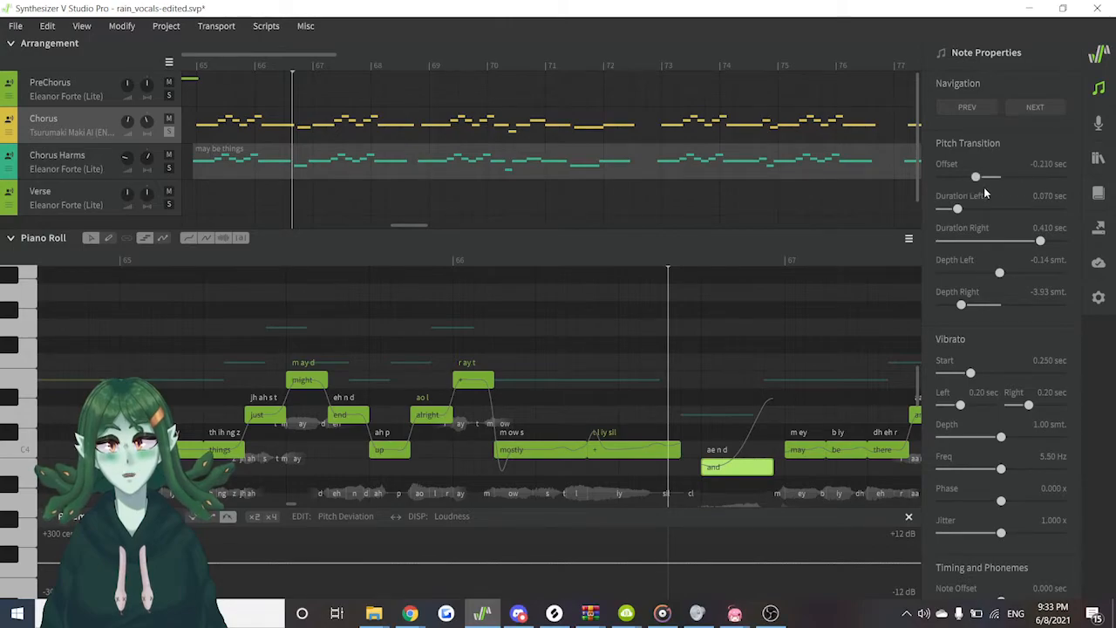
Undo the Offset, Duration Right and Depth Right changes on the note "and"
key(ctrl+z)
key(ctrl+z)
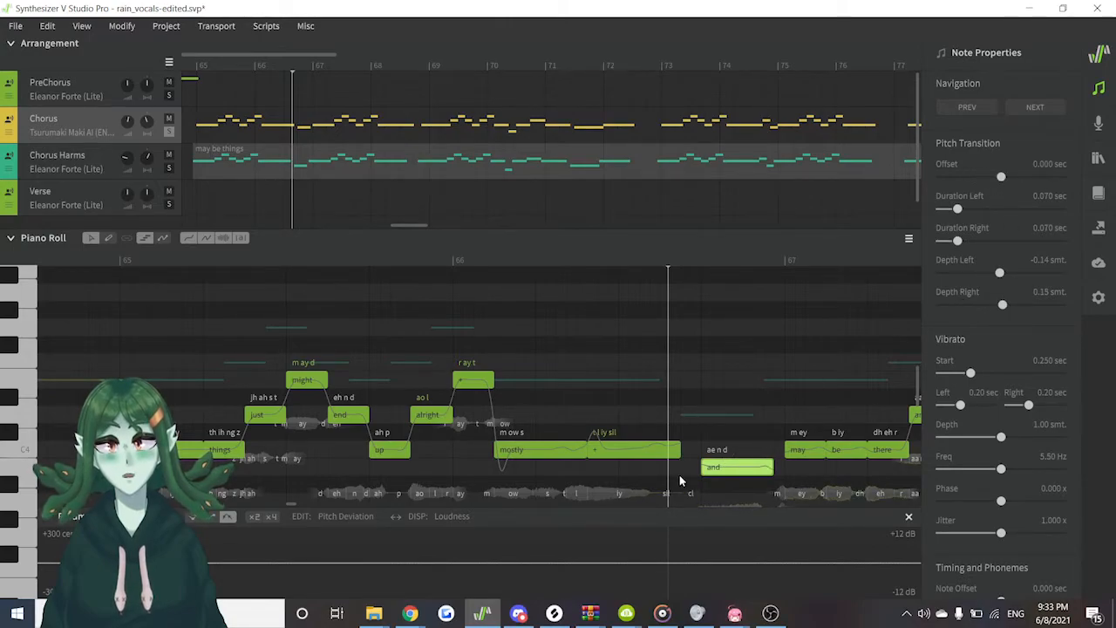
Set the pitch transition Offset of the "+" note after "mostly" to -0.020 sec
click(608, 441)
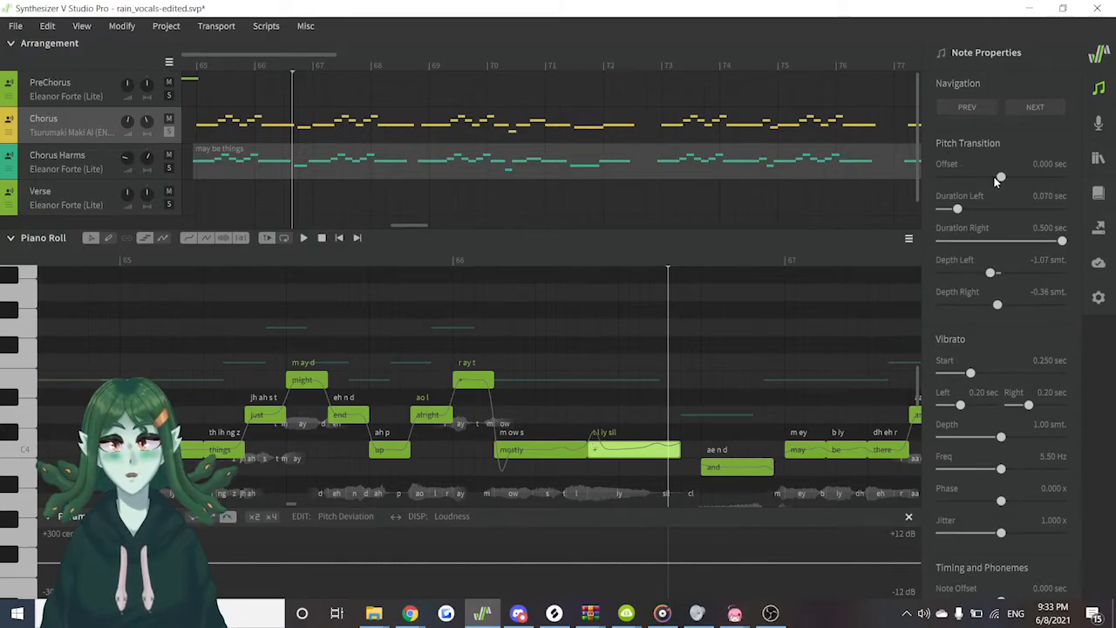
mouse_move(996, 180)
mouse_down()
mouse_move(965, 177)
mouse_move(1030, 184)
mouse_move(995, 195)
mouse_up()
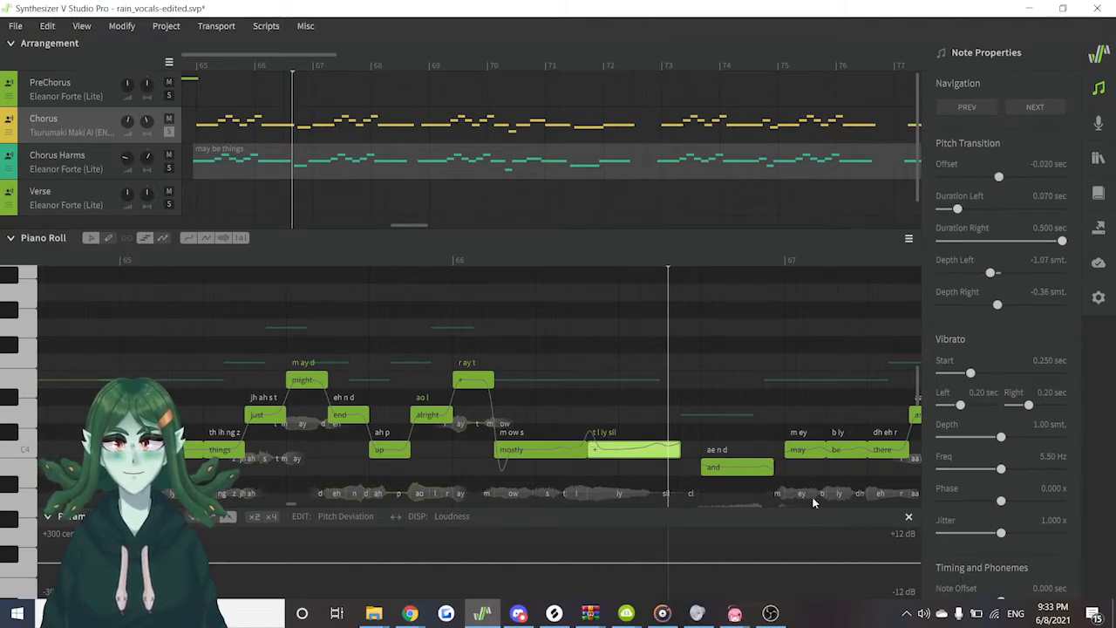
Set the vibrato Start of the note "and" to 0.000 sec
click(718, 469)
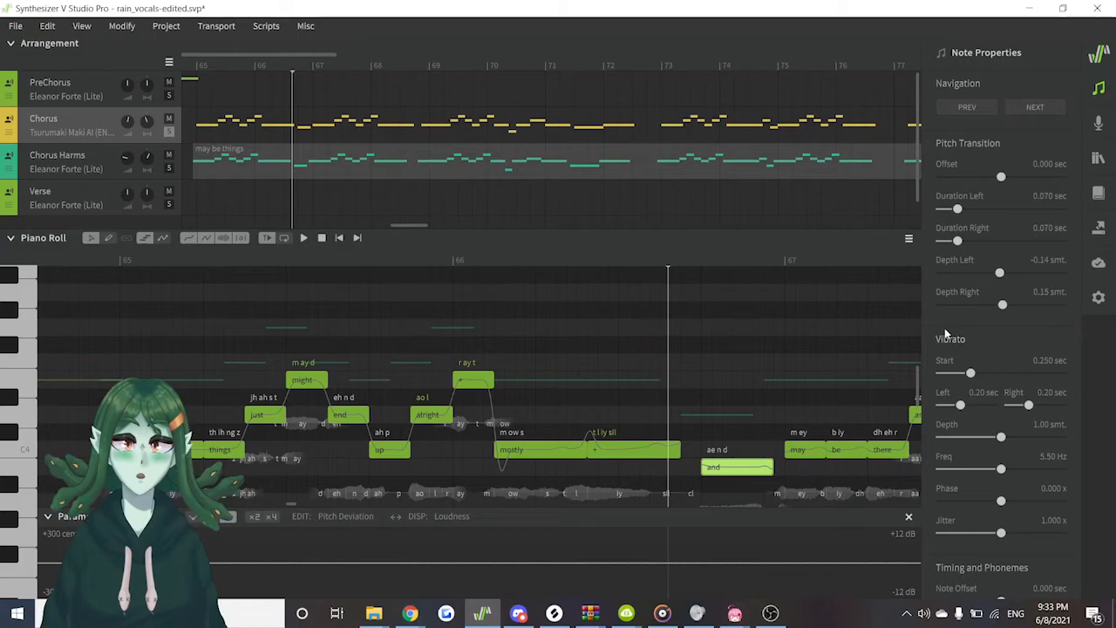
scroll(945, 333, down, 1)
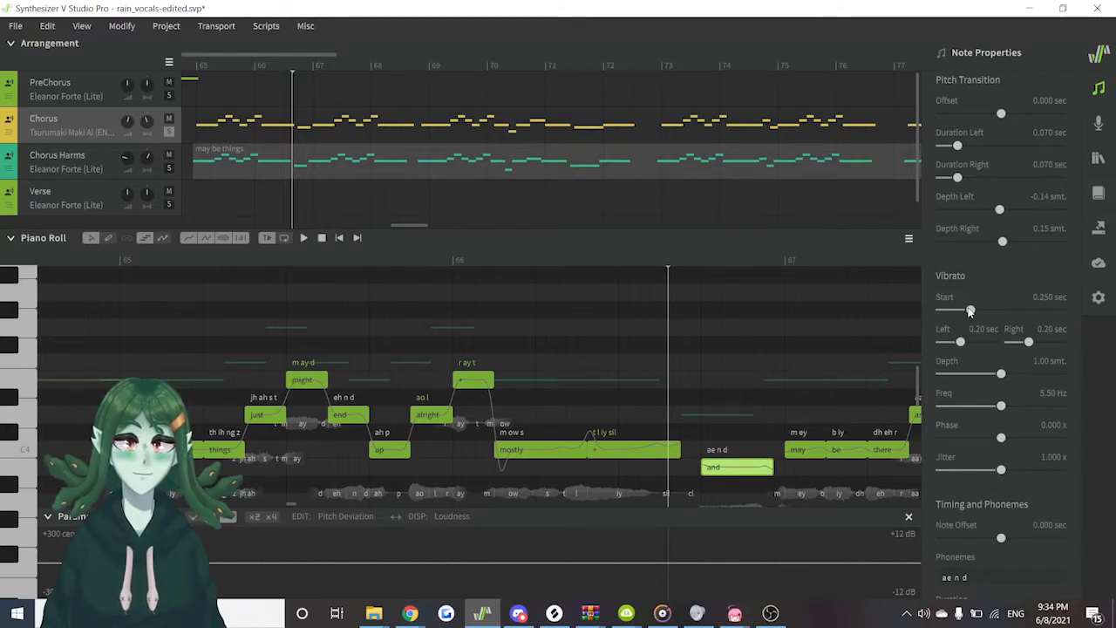
click(969, 311)
drag(970, 311, 935, 306)
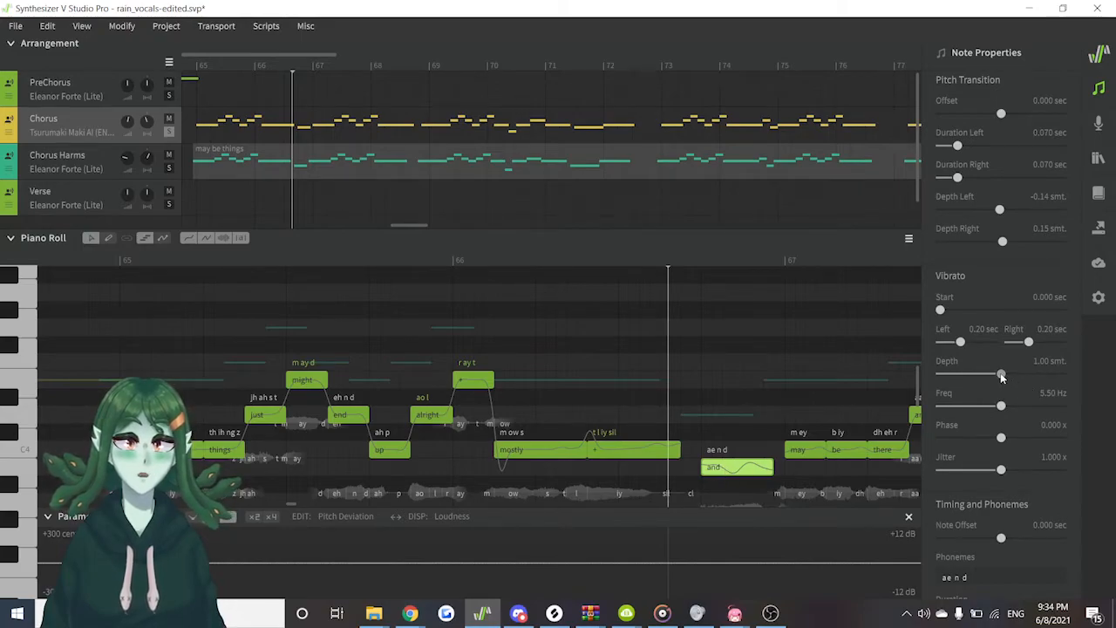
Set the vibrato of "and" to Depth 1.13 smt., Freq 5.66 Hz, Phase -0.010 x and Jitter 1.010 x
drag(1000, 375, 1003, 444)
drag(1060, 438, 1076, 476)
scroll(822, 476, down, 1)
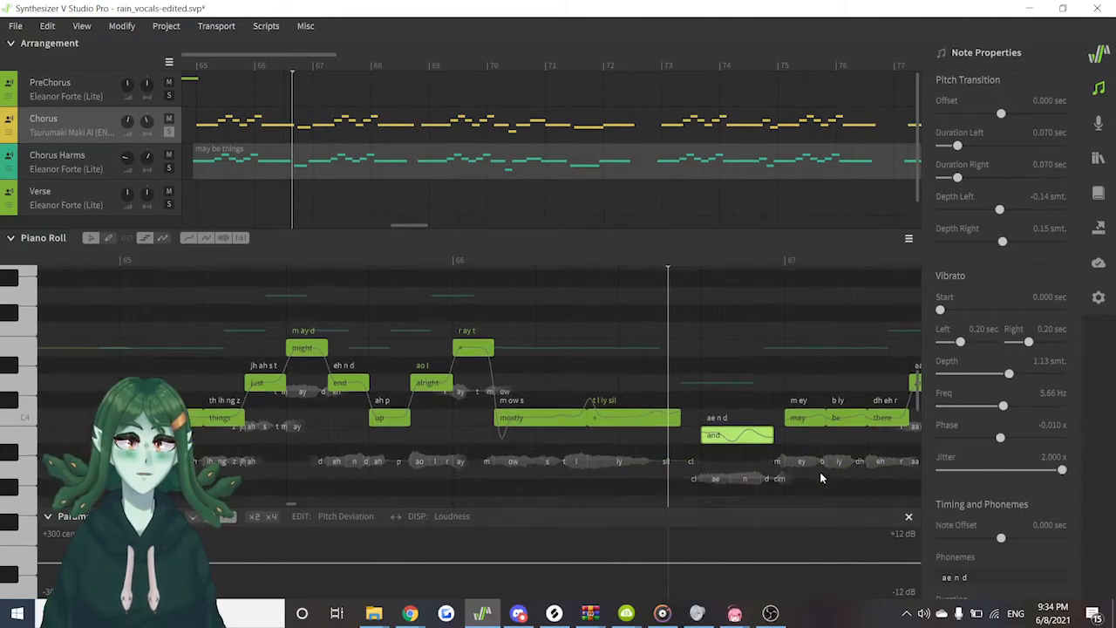
drag(1059, 469, 951, 478)
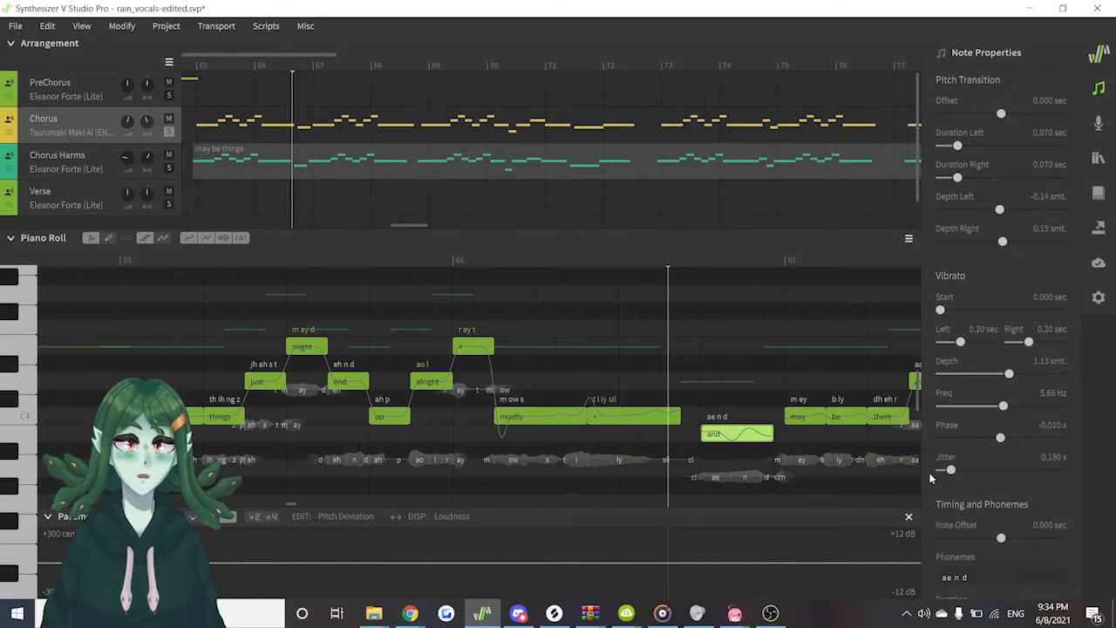
drag(950, 470, 1001, 470)
Play the phrase around measure 66, set the Note Offset of "and" to -0.100 sec, and play it again
scroll(952, 507, down, 5)
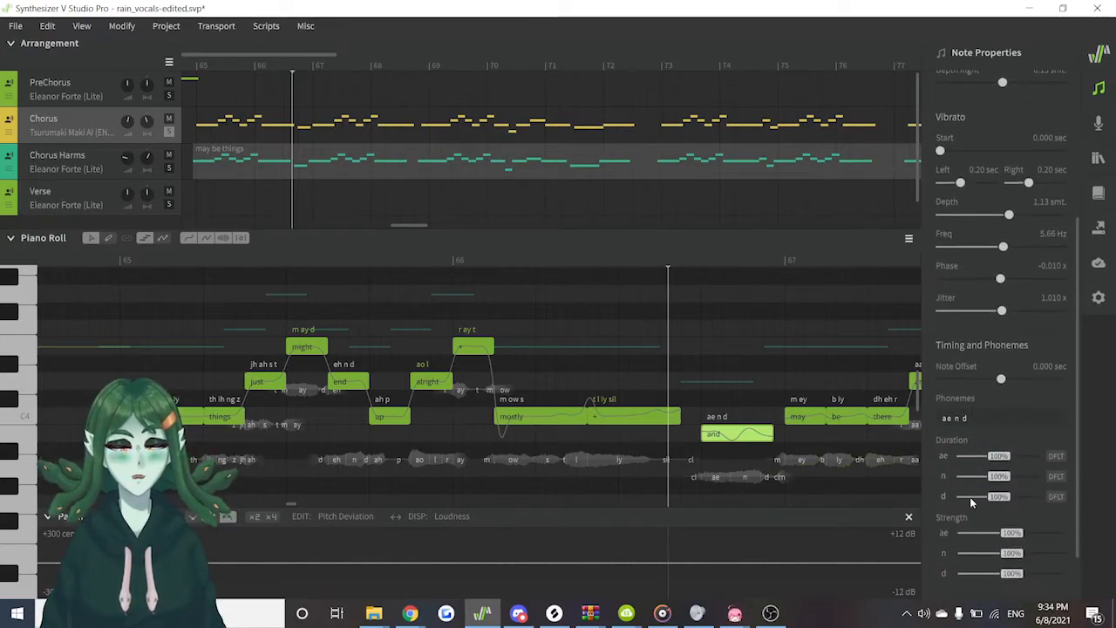
scroll(970, 497, down, 2)
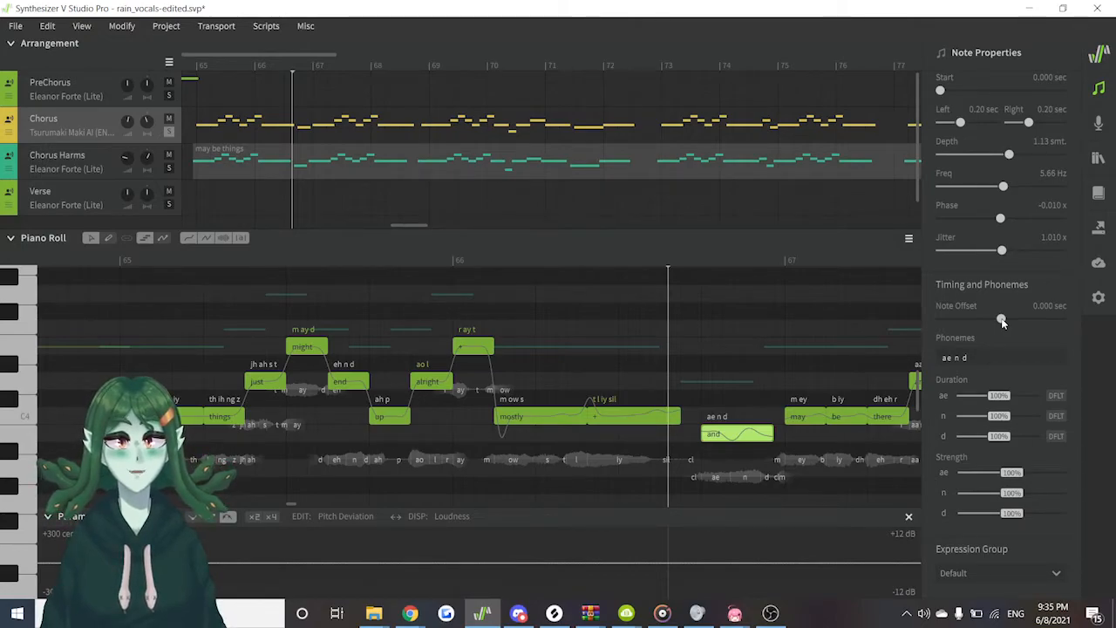
click(439, 260)
key(space)
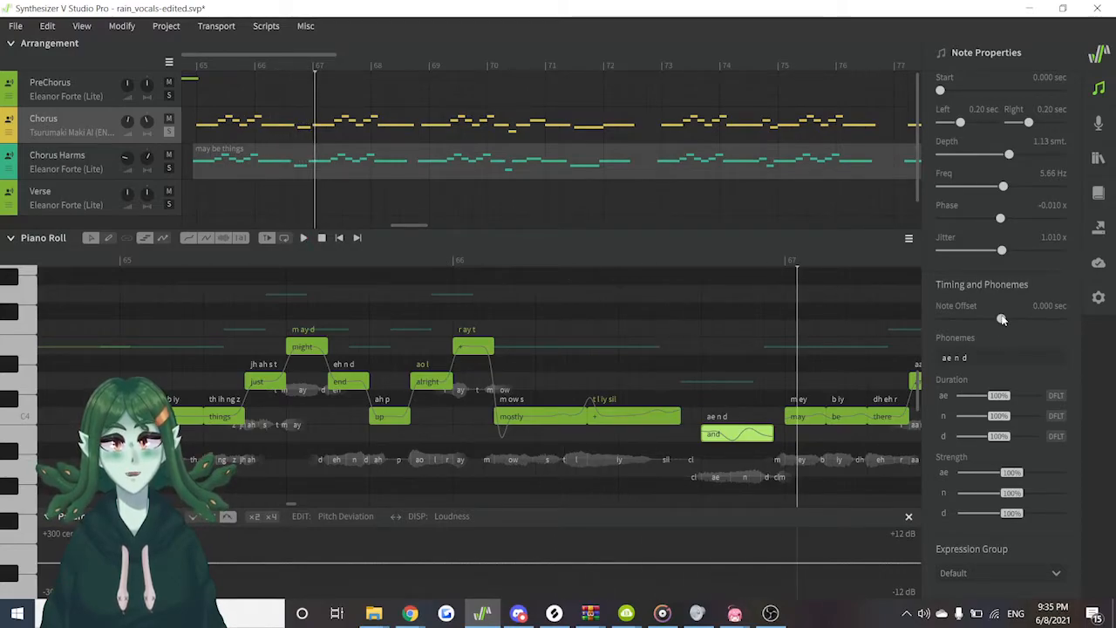
drag(971, 319, 897, 307)
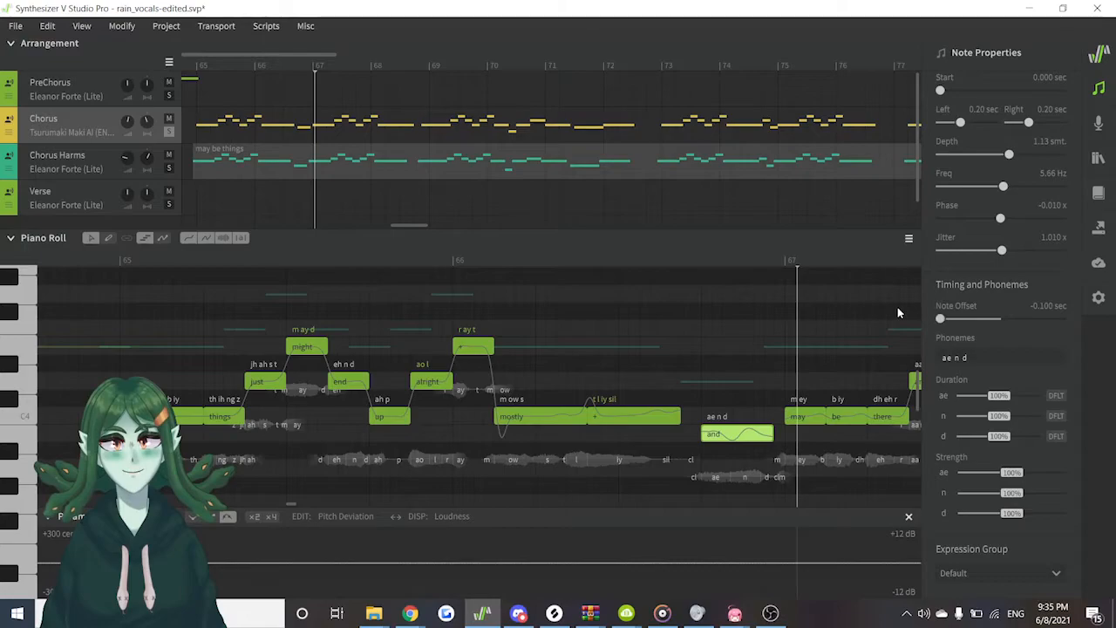
click(456, 257)
key(space)
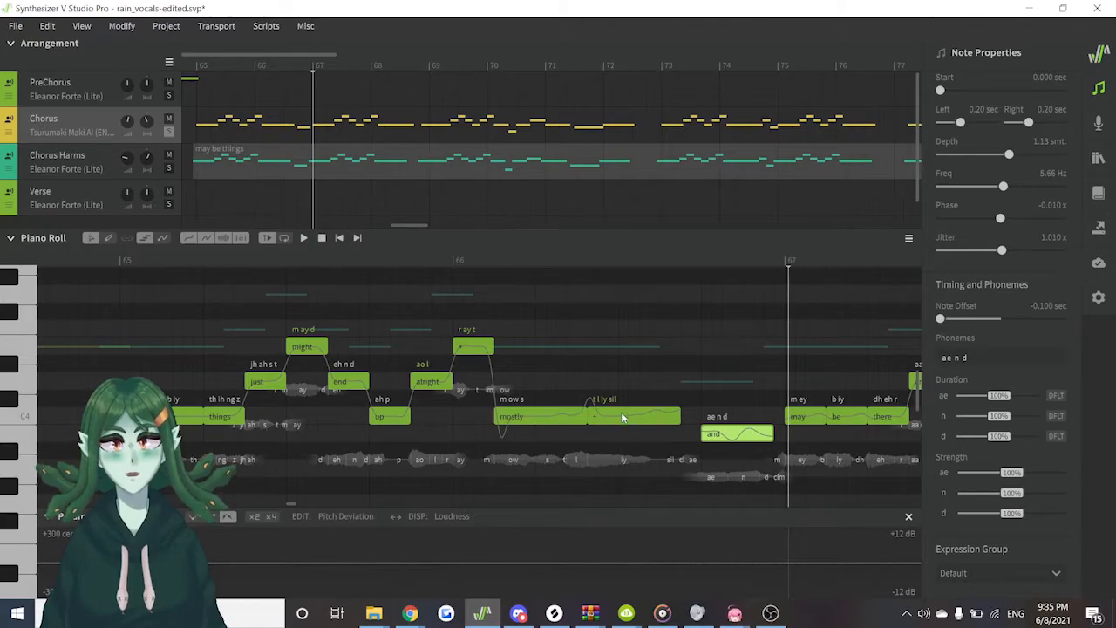
Set the Note Offset of the note "and" to 0 sec
click(1003, 319)
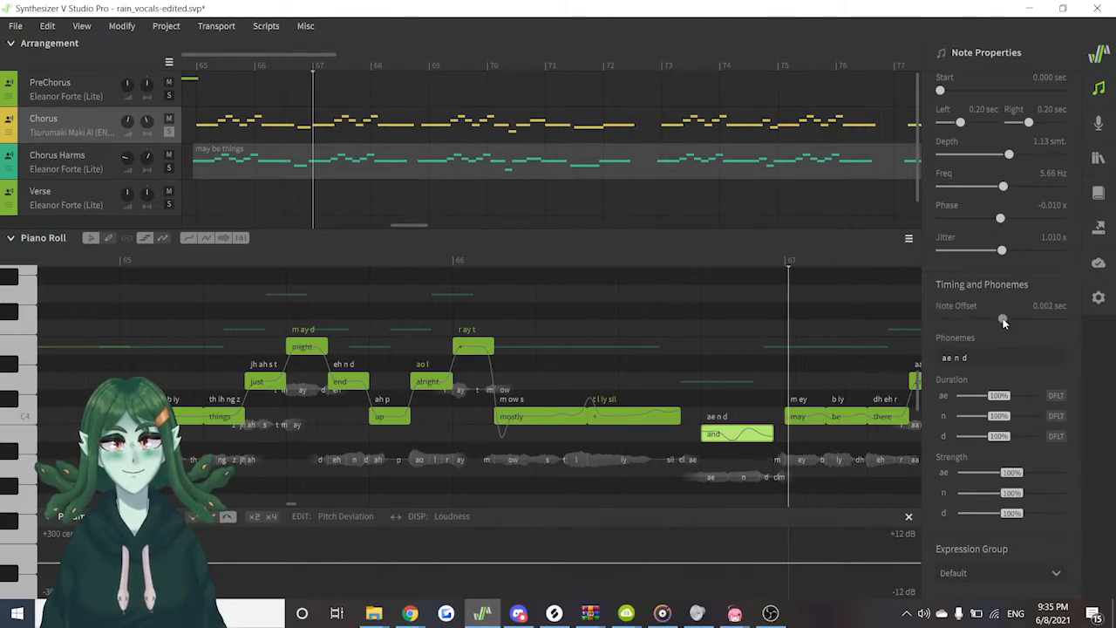
click(1053, 307)
text(0)
key(Return)
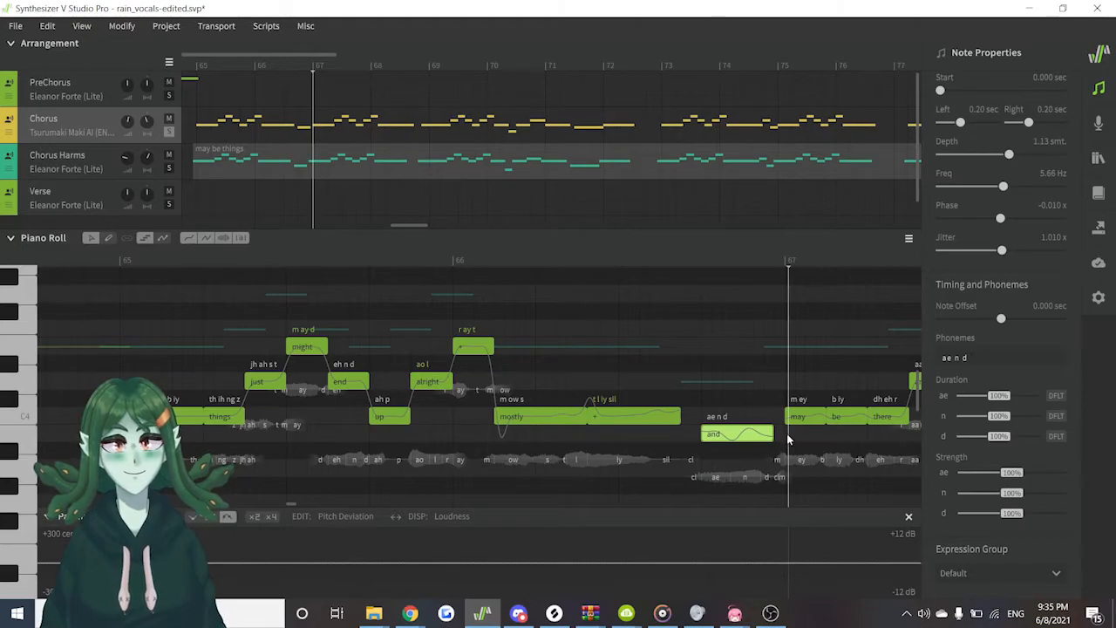
Try the "n" phoneme duration of the note "and" at 20% and at 180%
click(718, 419)
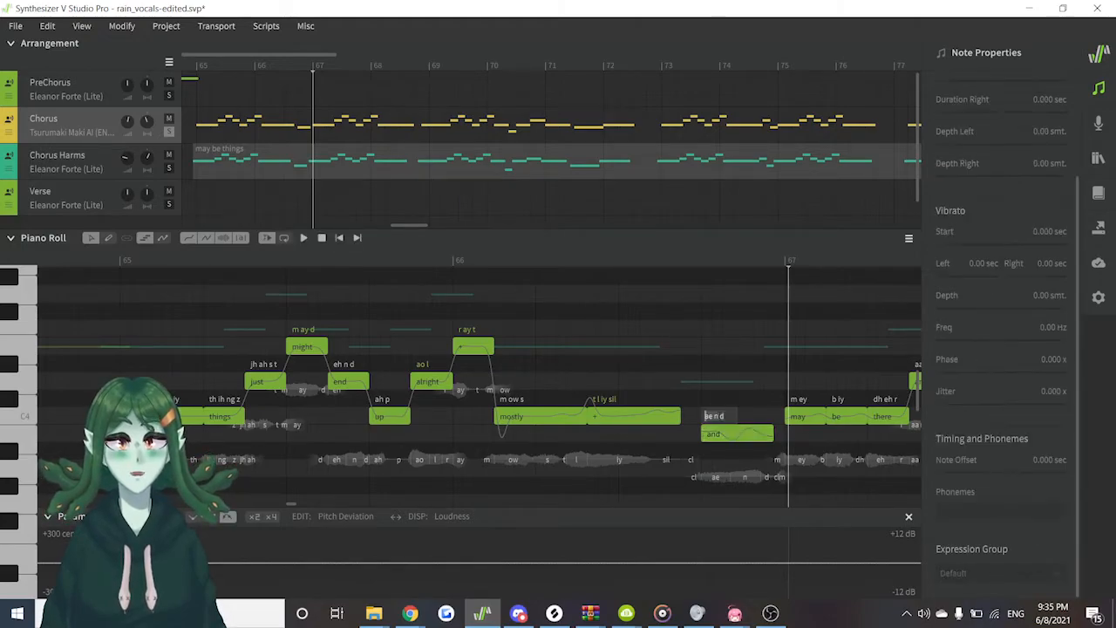
click(712, 433)
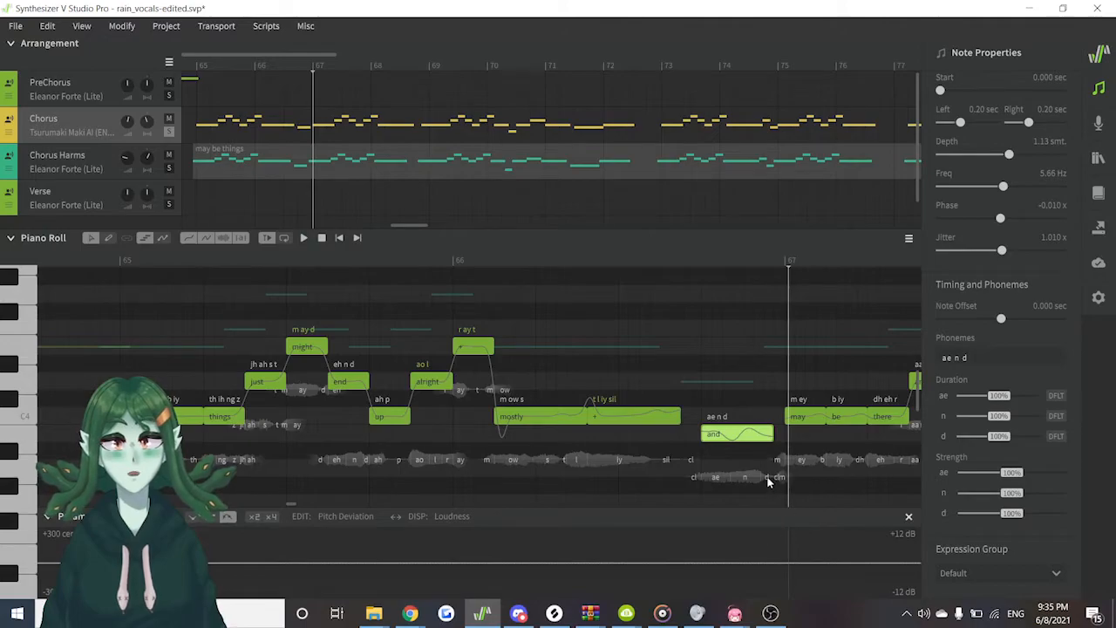
scroll(771, 481, up, 3)
scroll(767, 481, up, 2)
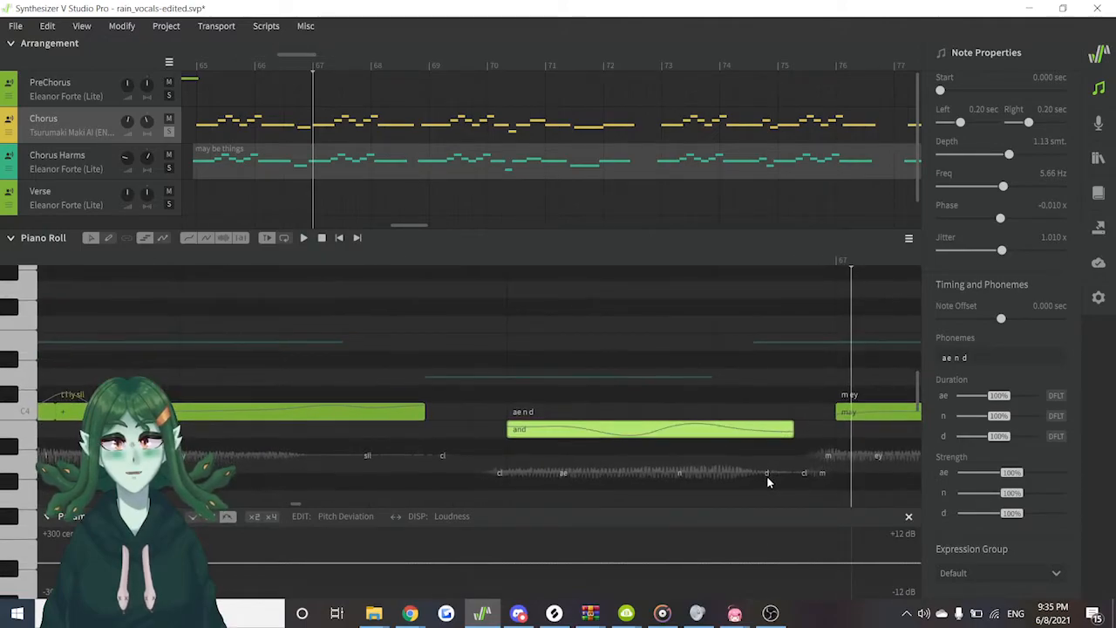
scroll(767, 481, down, 1)
scroll(767, 482, up, 1)
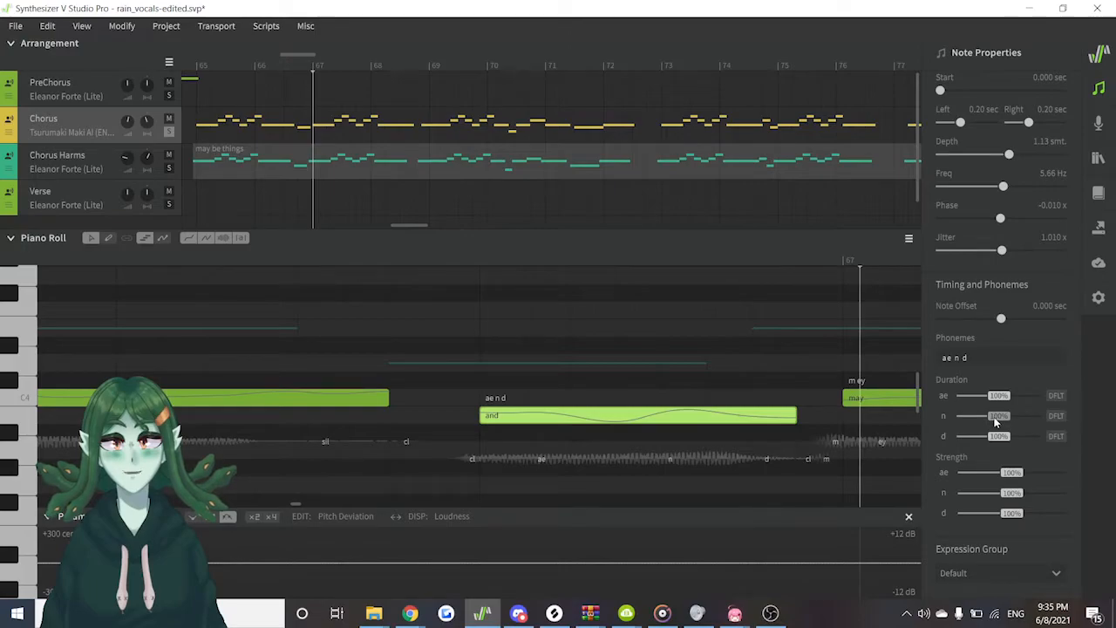
drag(995, 422, 911, 421)
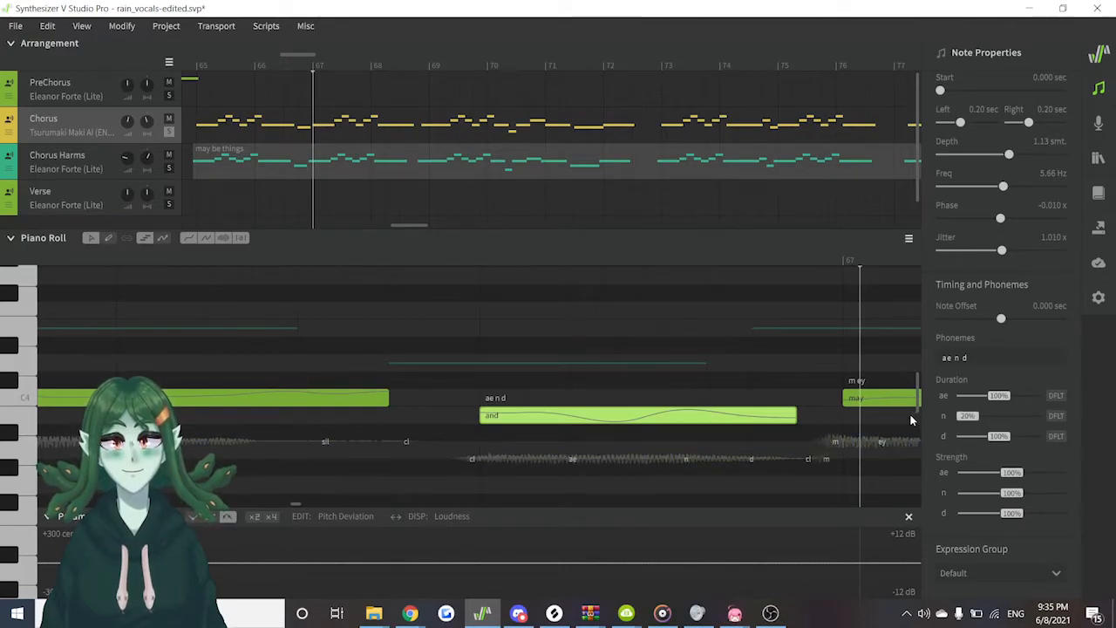
drag(960, 424, 1051, 419)
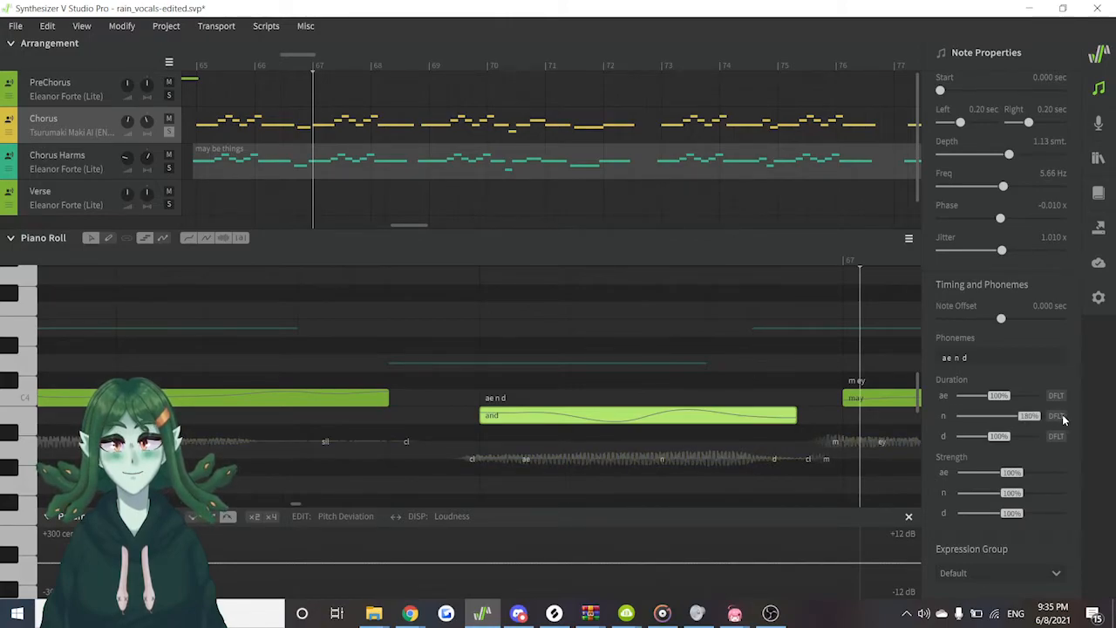
Save the project and set the "n" phoneme duration of "and" to 105%
click(1057, 417)
key(ctrl+s)
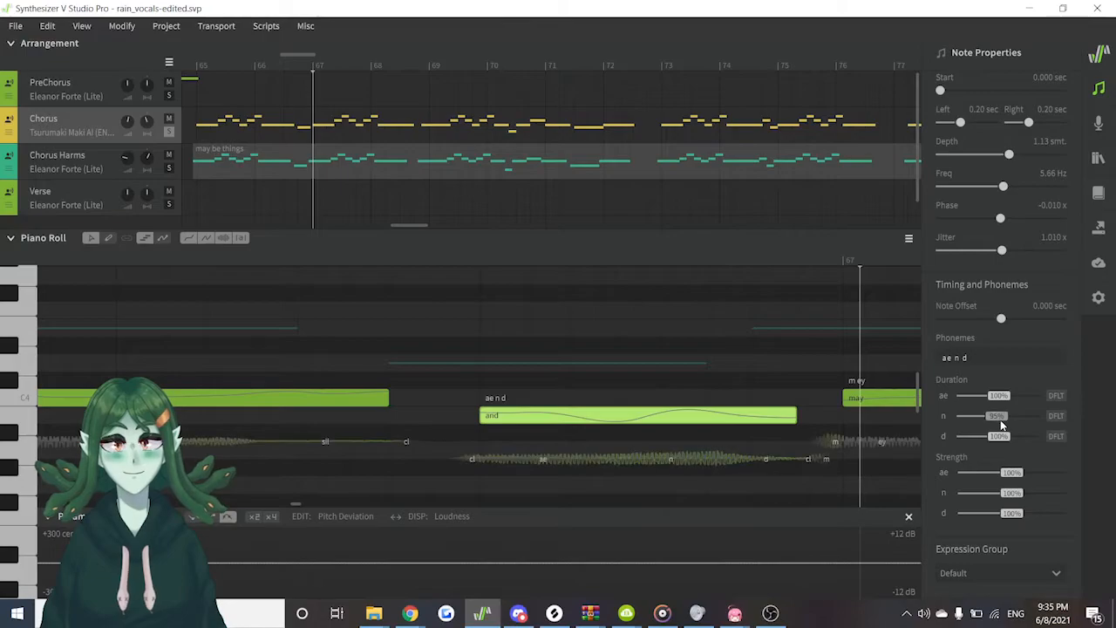
click(1003, 420)
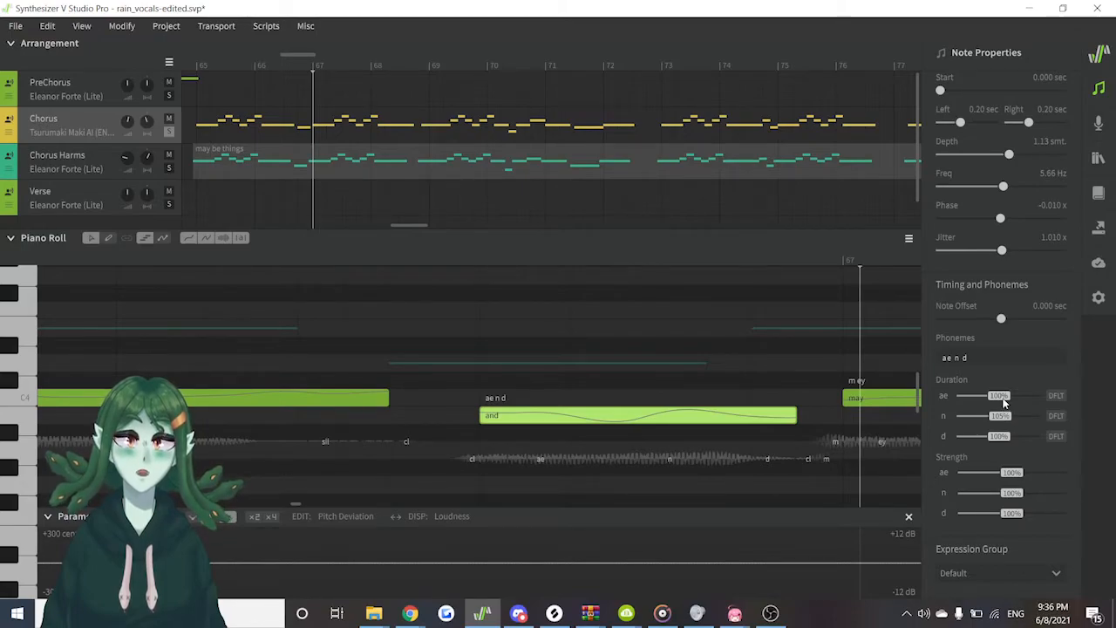
Audition the "ae" phoneme duration of "and" at 180% and 20%, and set it to 105%
drag(998, 398, 1061, 400)
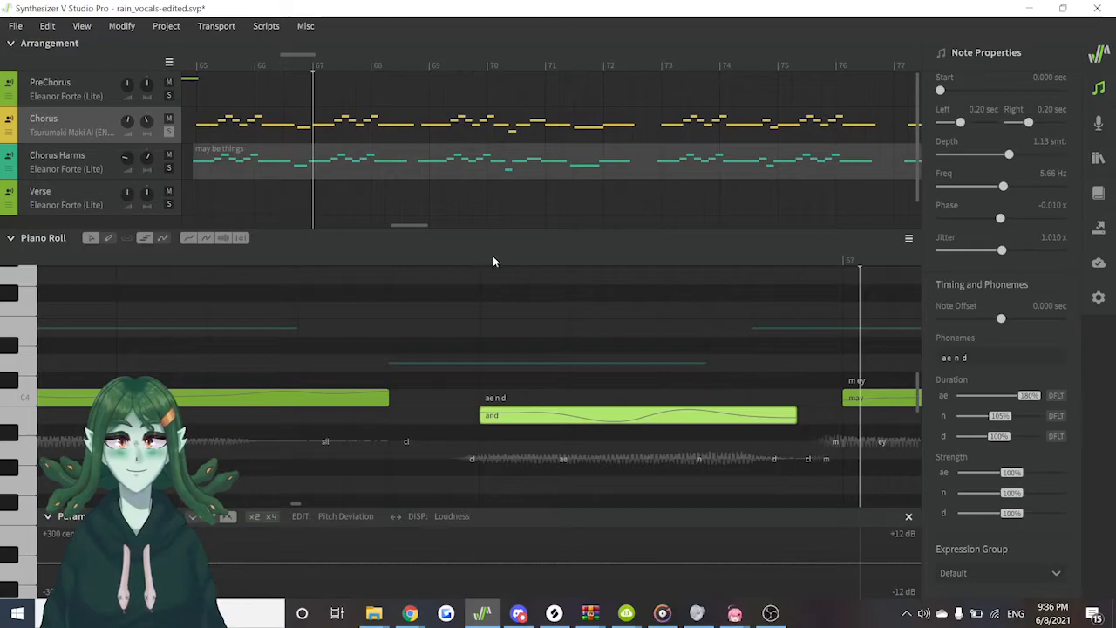
click(458, 263)
key(space)
key(space)
drag(988, 396, 895, 406)
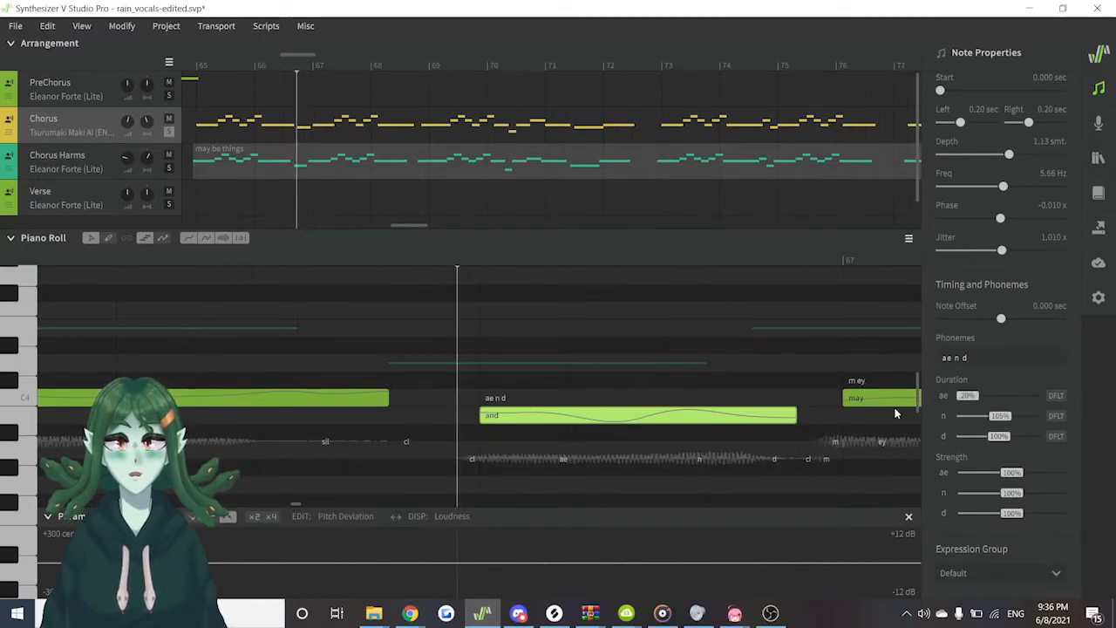
key(space)
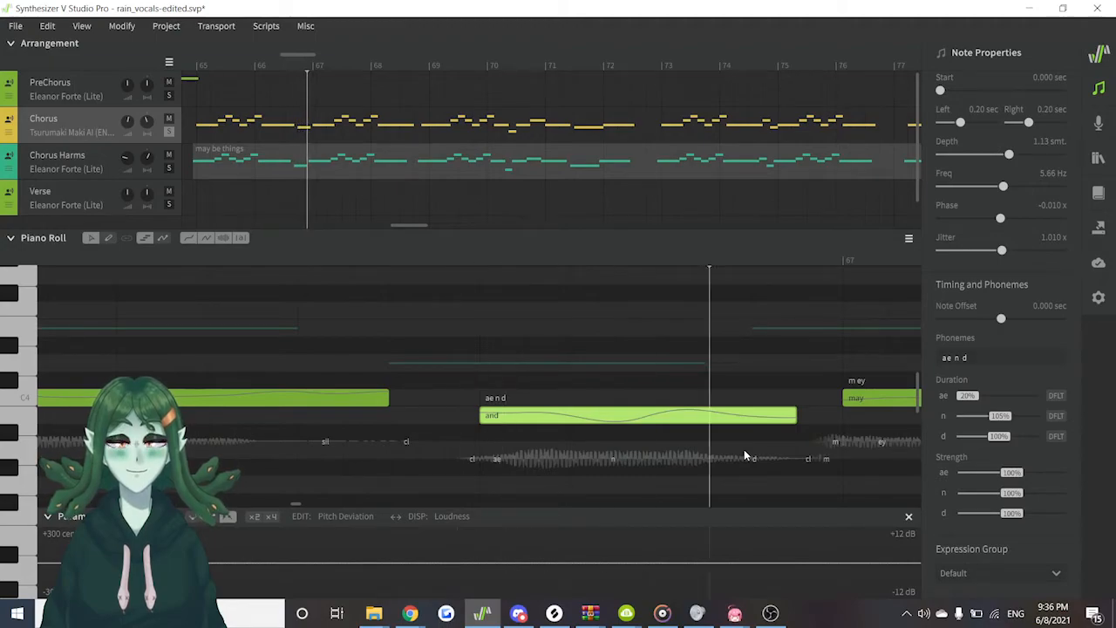
drag(978, 395, 1002, 397)
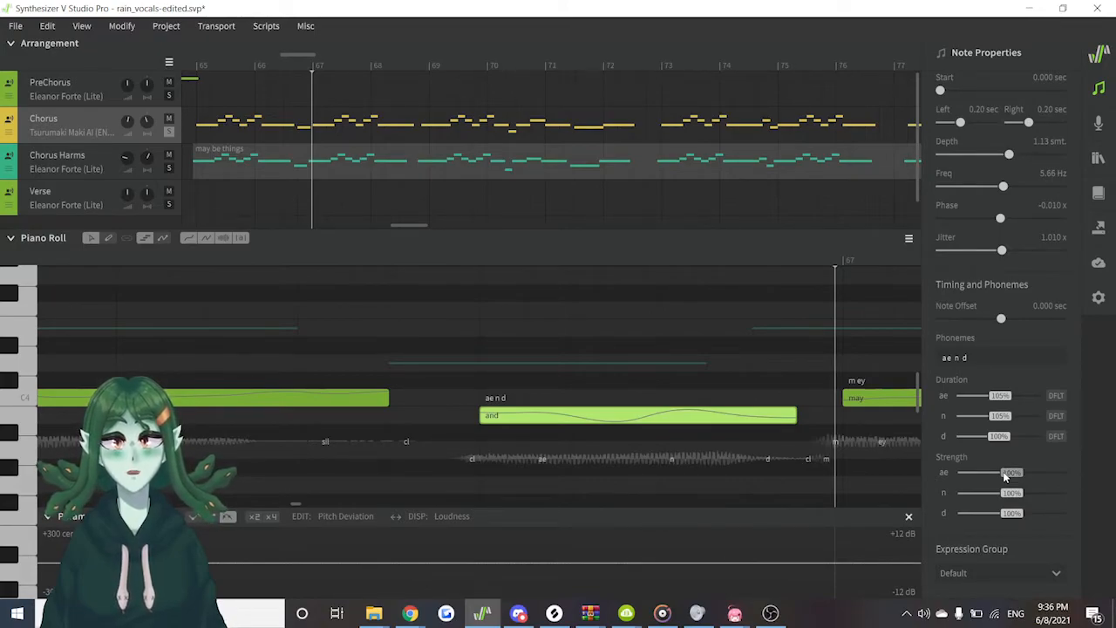
Audition the "ae" phoneme strength of "and" at 180% and 20%, and reset it to 100%
drag(1004, 474, 1098, 480)
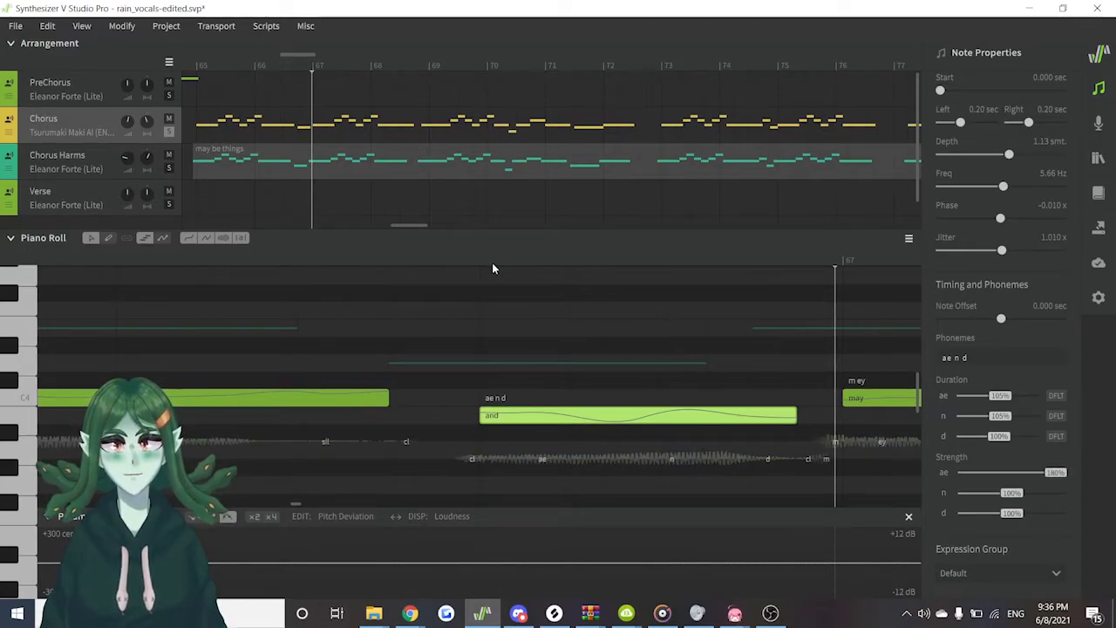
click(462, 261)
key(space)
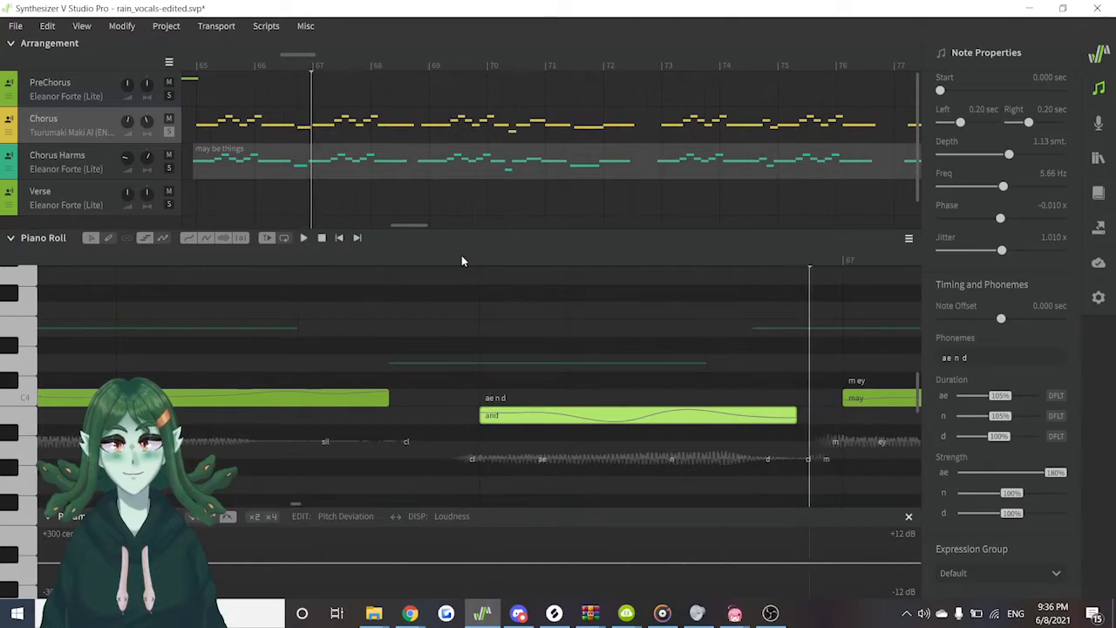
click(967, 471)
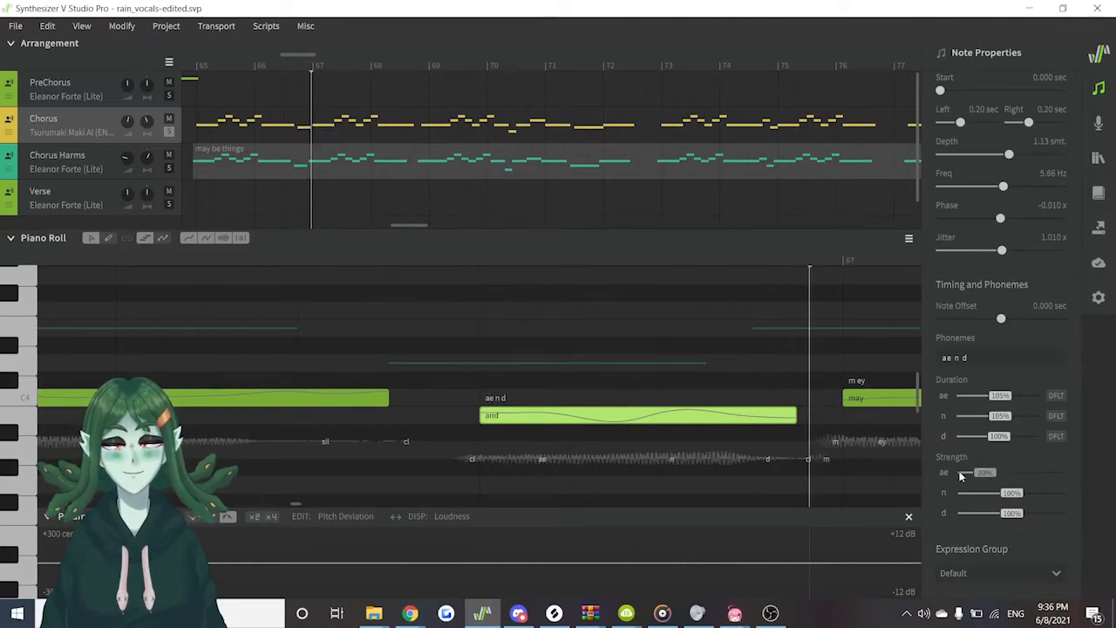
click(441, 260)
key(space)
key(space)
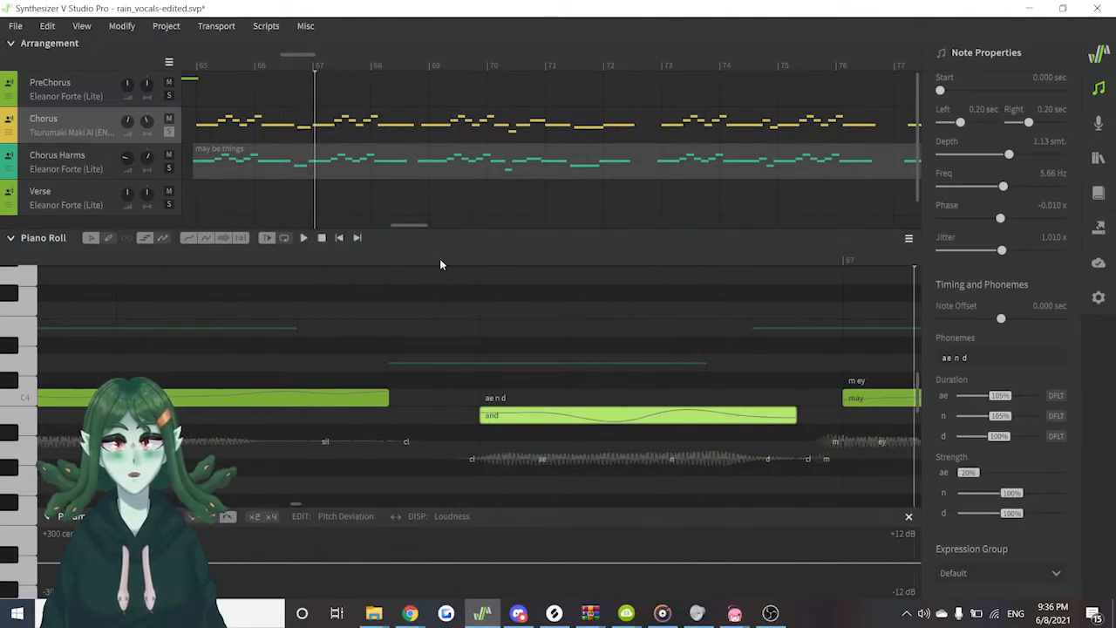
click(439, 258)
click(453, 259)
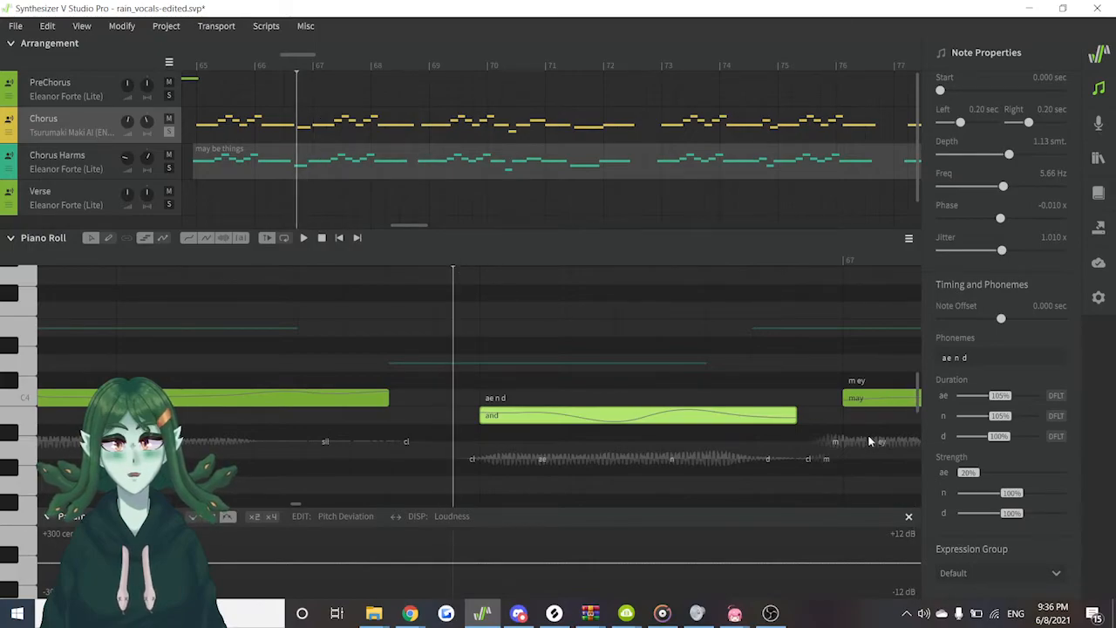
double_click(972, 473)
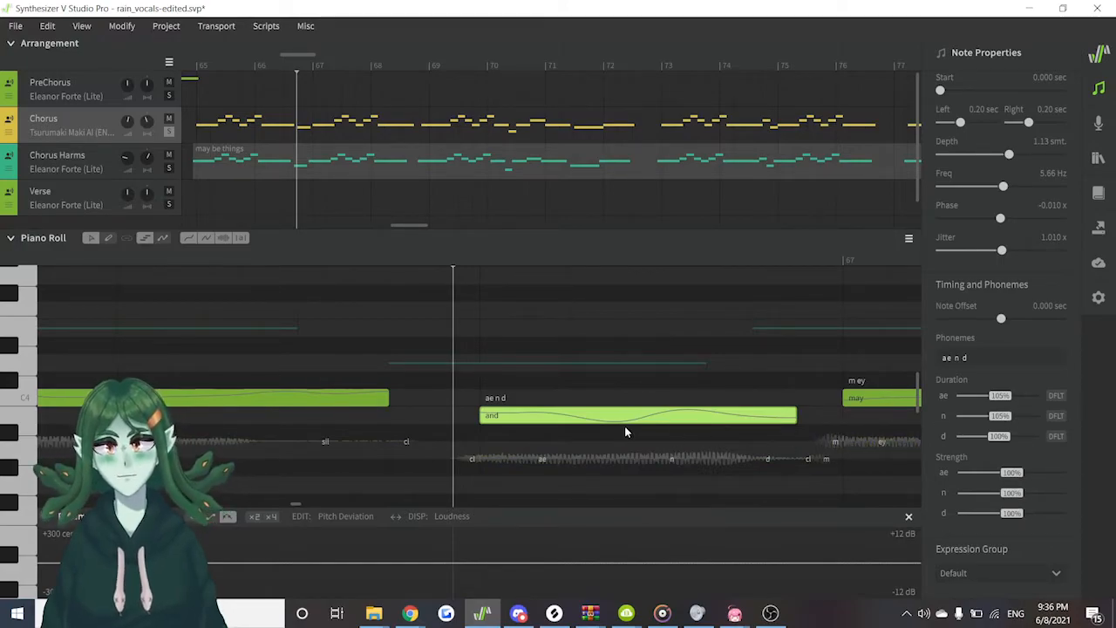
Switch the Chorus track's voice to Tsurumaki Maki (ENG Lite) and play the note "and"
click(94, 132)
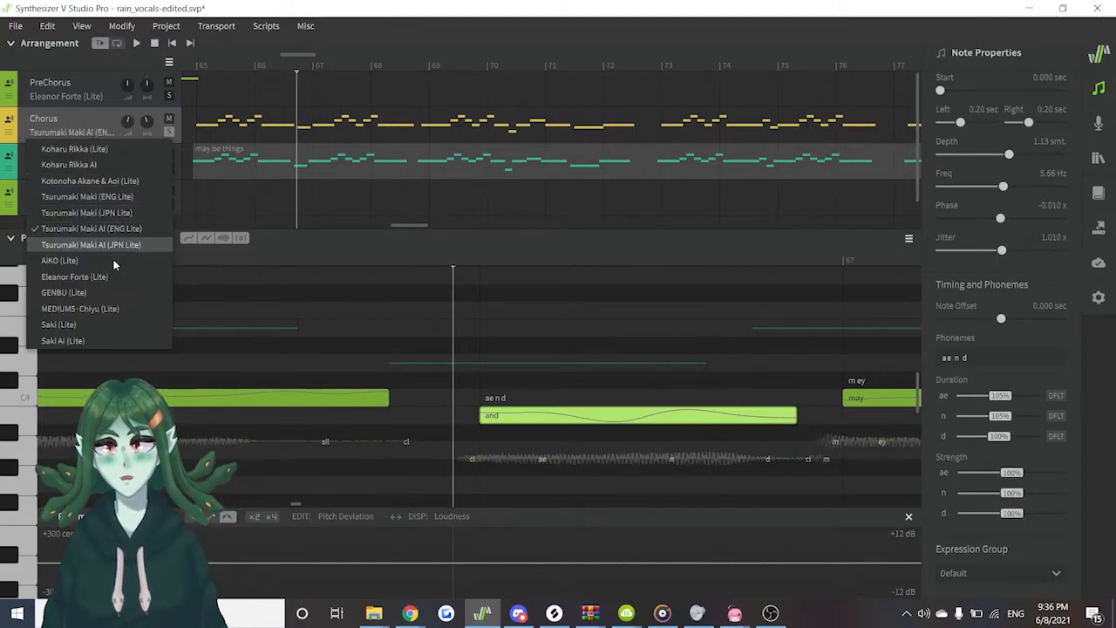
click(102, 198)
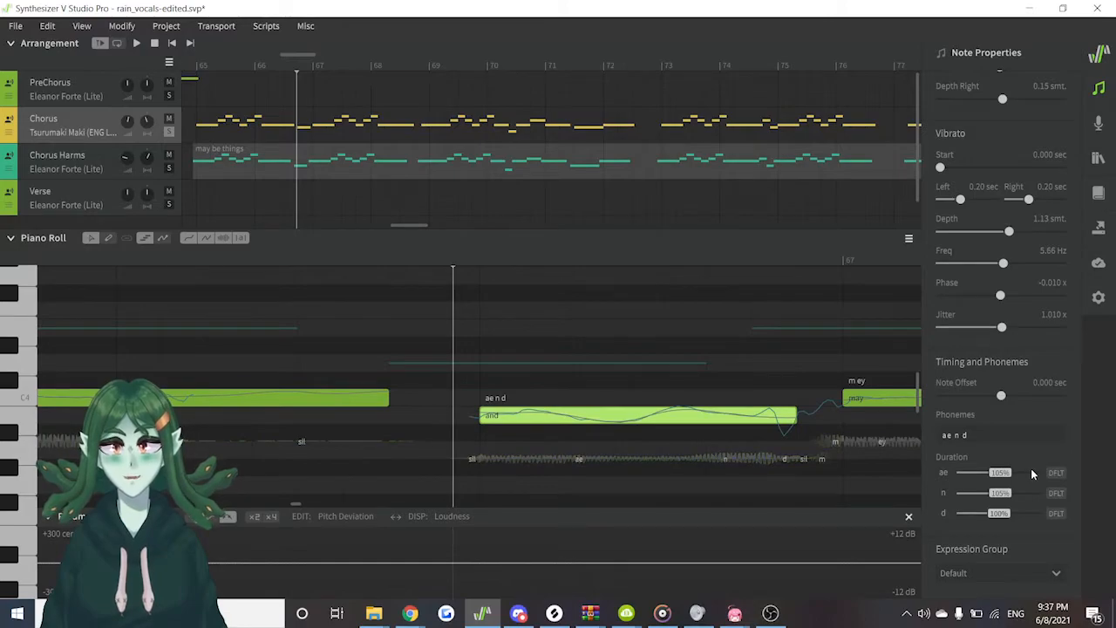
key(space)
key(space)
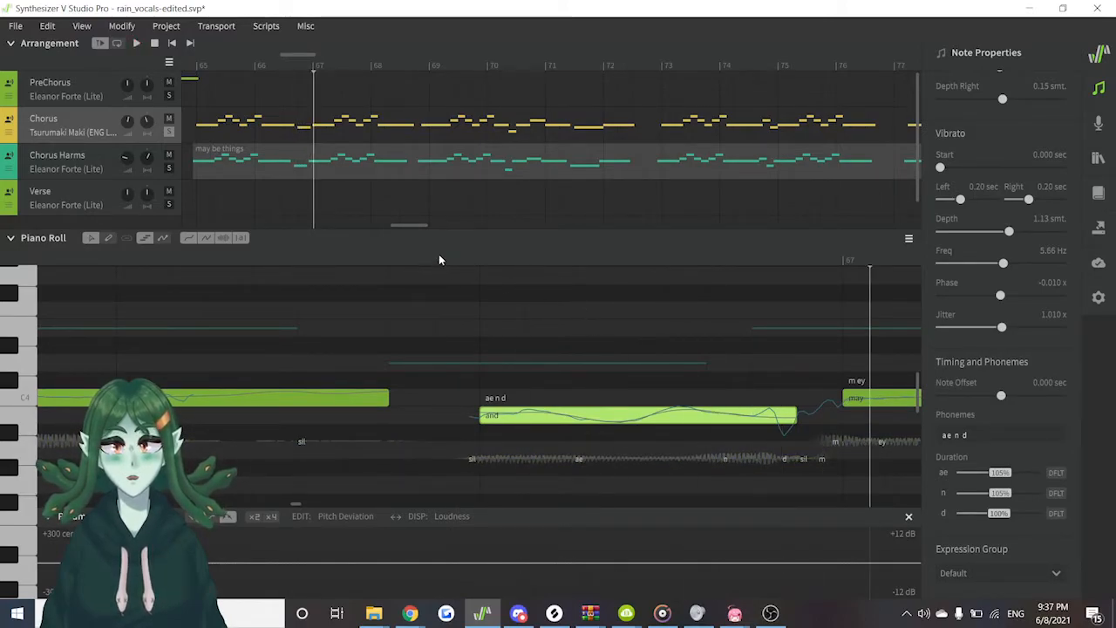
Audition the ALT1 and ALT2 pronunciations of the "ae" phoneme in "and", and return it to the default
click(460, 260)
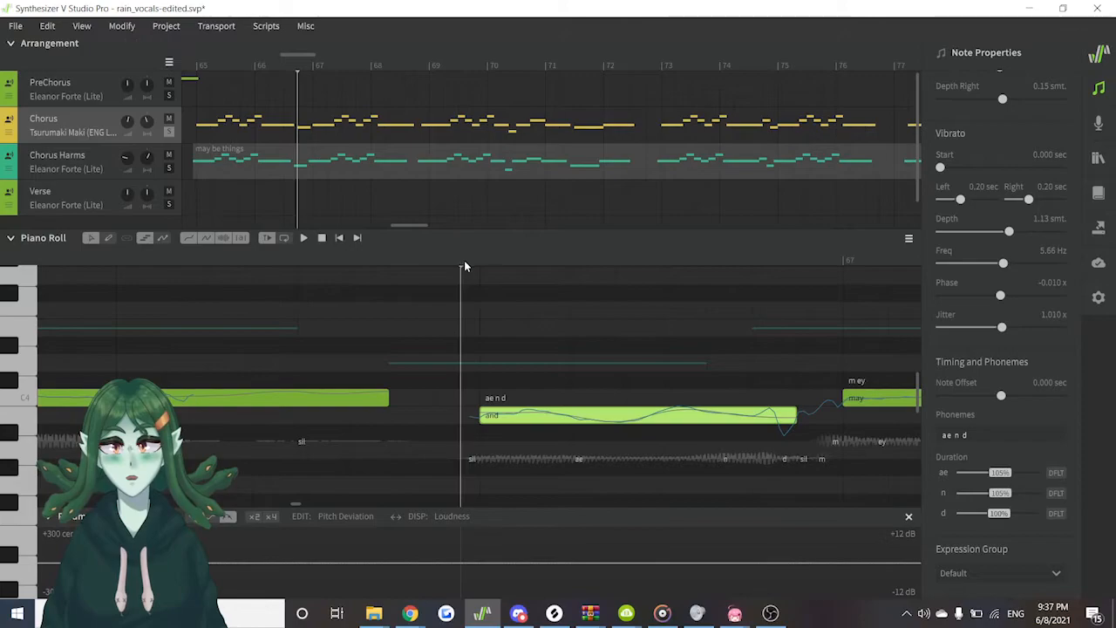
click(1053, 474)
key(space)
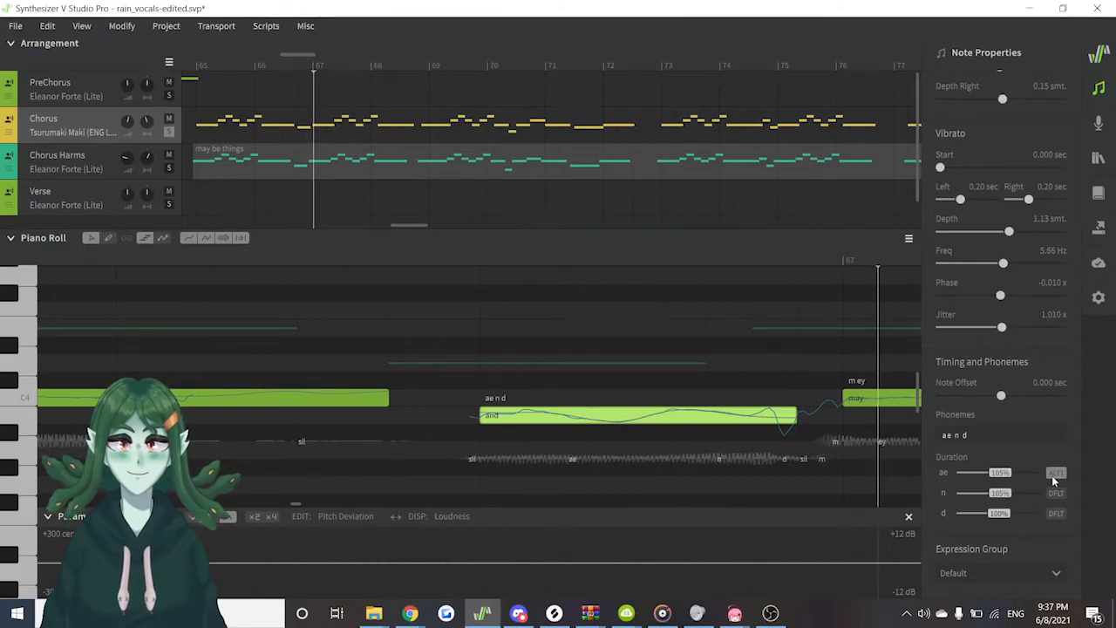
click(1052, 474)
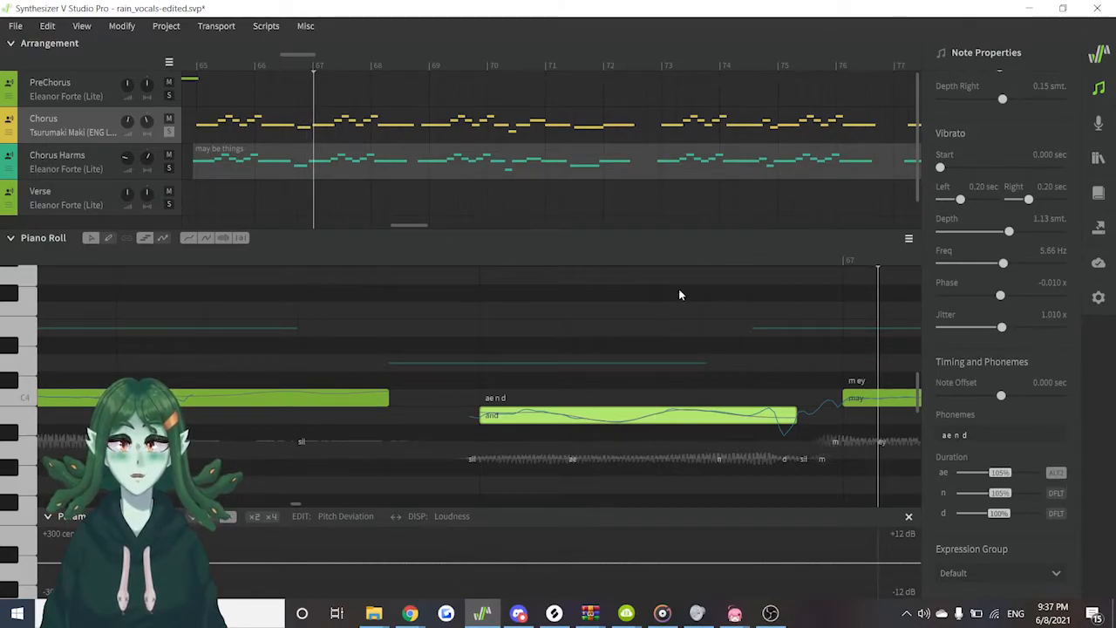
click(459, 260)
key(space)
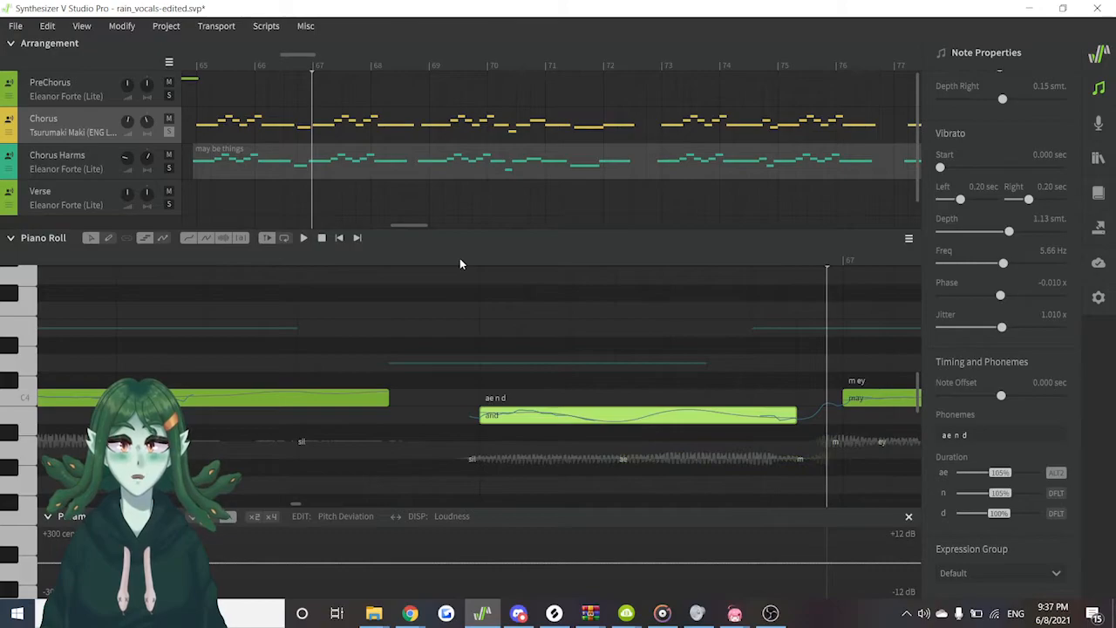
click(1053, 473)
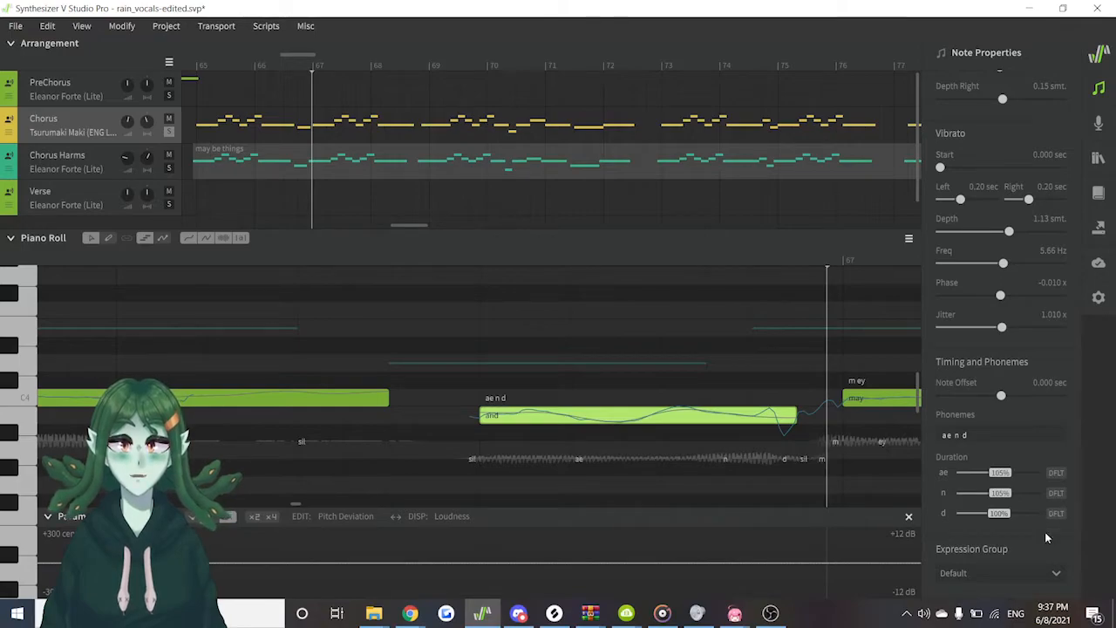
View the expression groups available for the note "and"
click(992, 573)
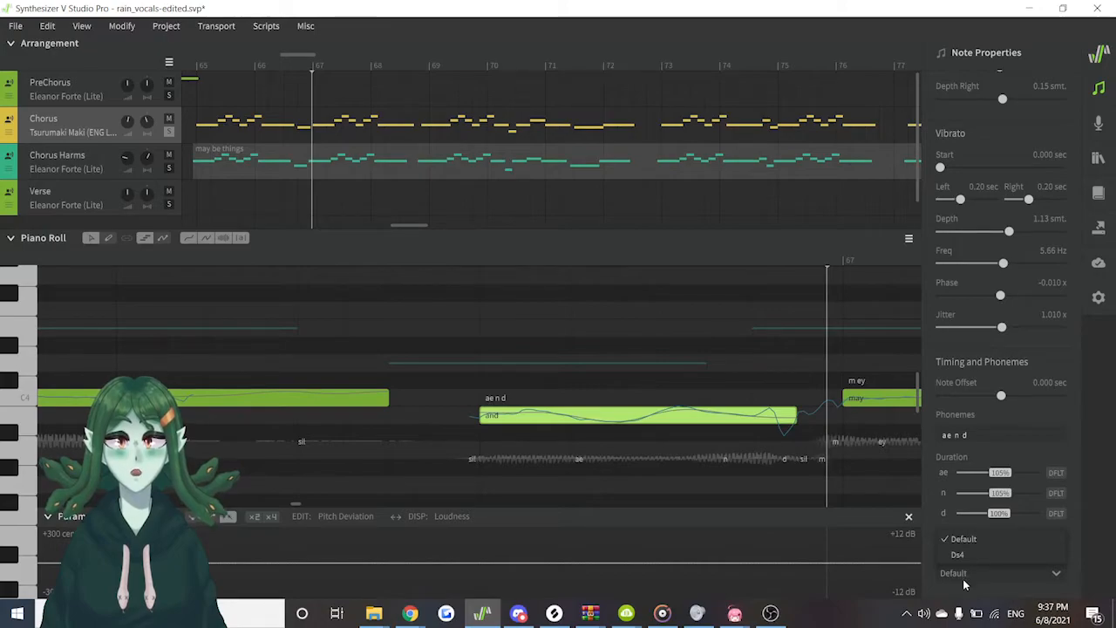
click(964, 584)
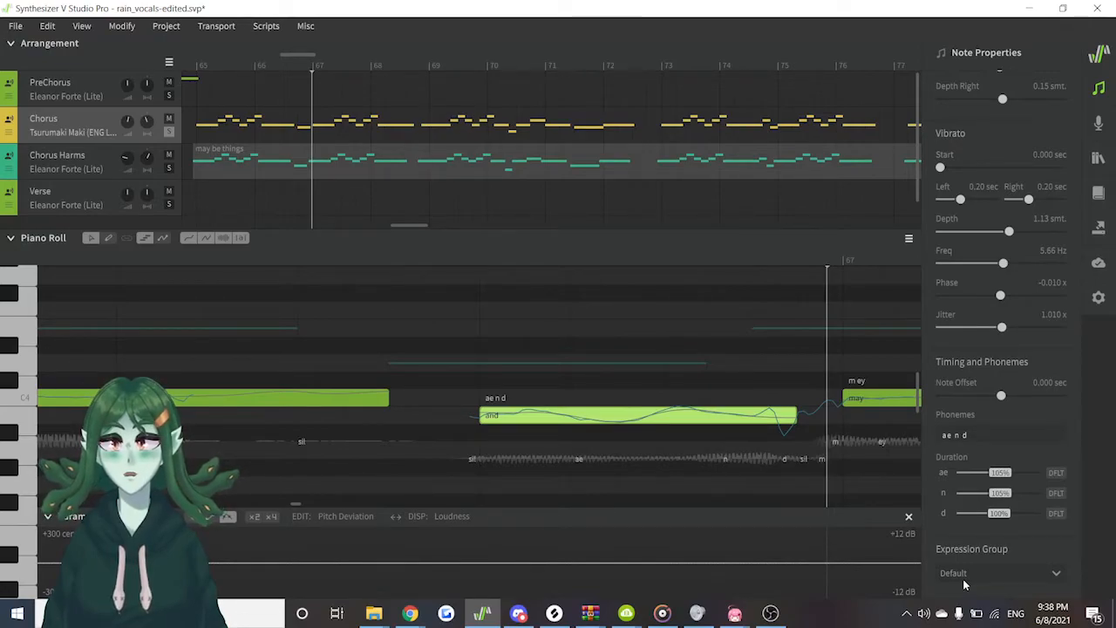
Open the Chorus track's voice settings, check its database choices and reset the voice parameters
click(1099, 91)
click(1098, 126)
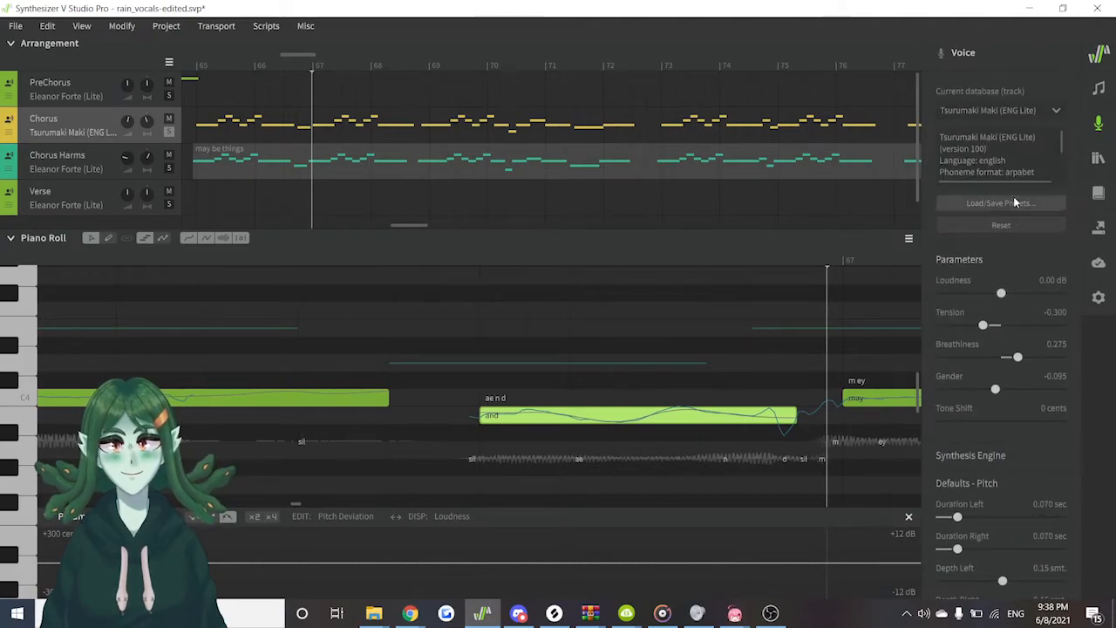
click(980, 108)
click(980, 108)
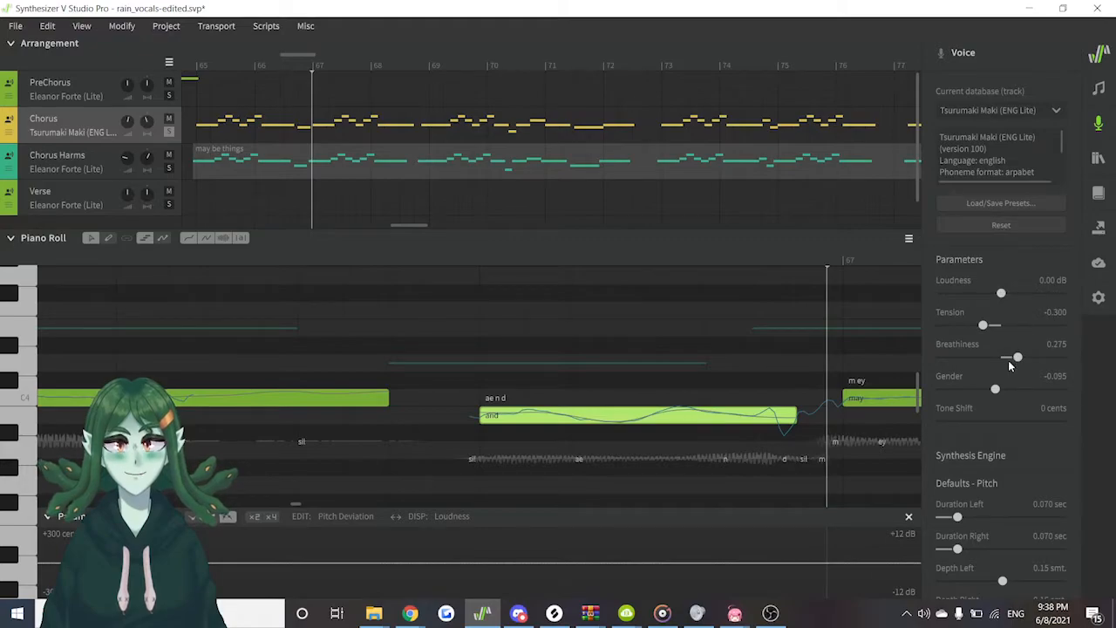
click(976, 225)
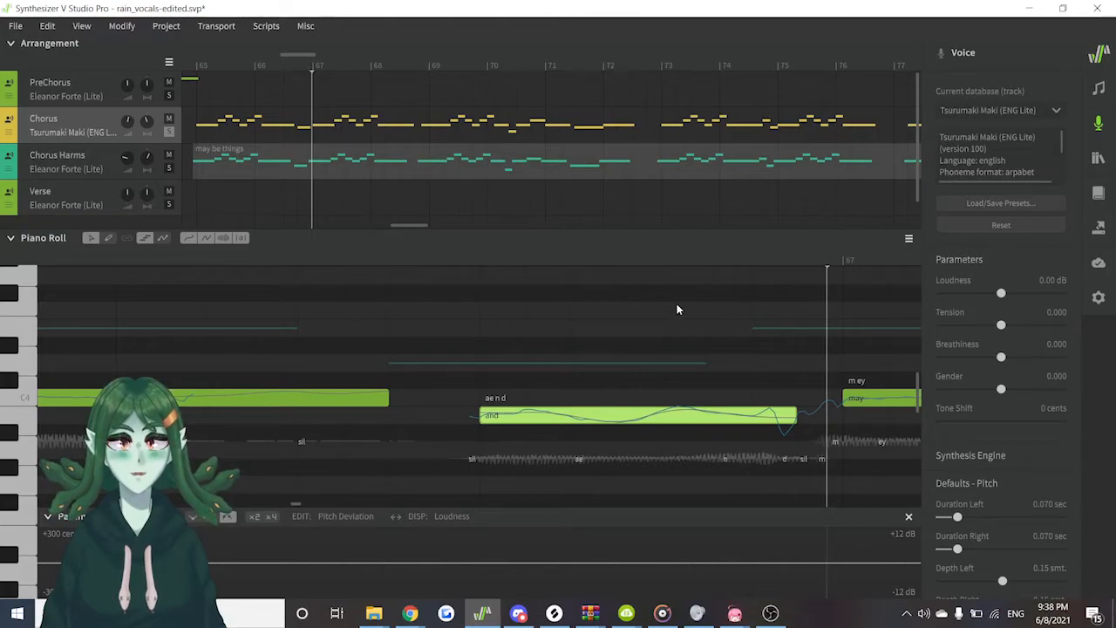
Audition the Chorus voice's tension at -1.000 and 1.000, and reset it to 0.000
drag(1001, 324, 938, 326)
click(432, 262)
key(space)
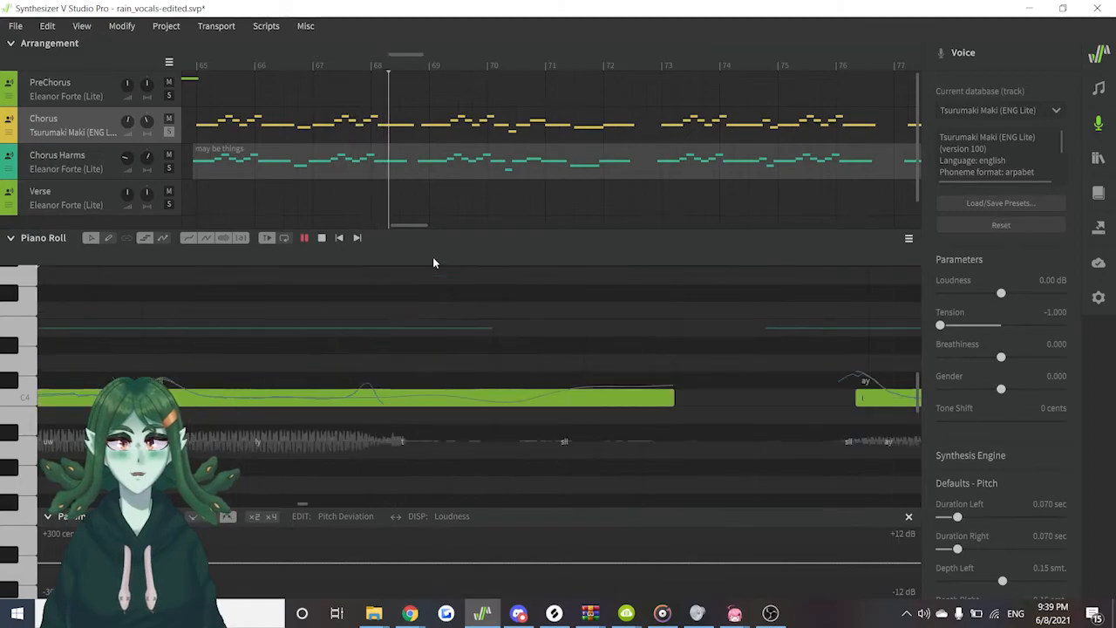
key(space)
drag(0, 261, 137, 358)
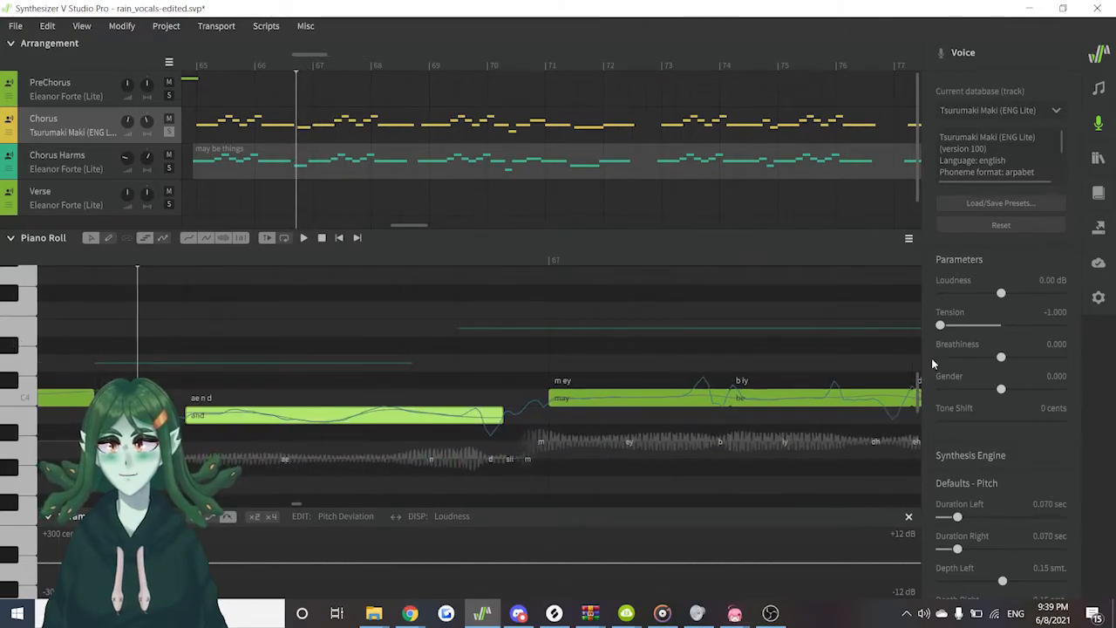
drag(940, 324, 1062, 324)
key(space)
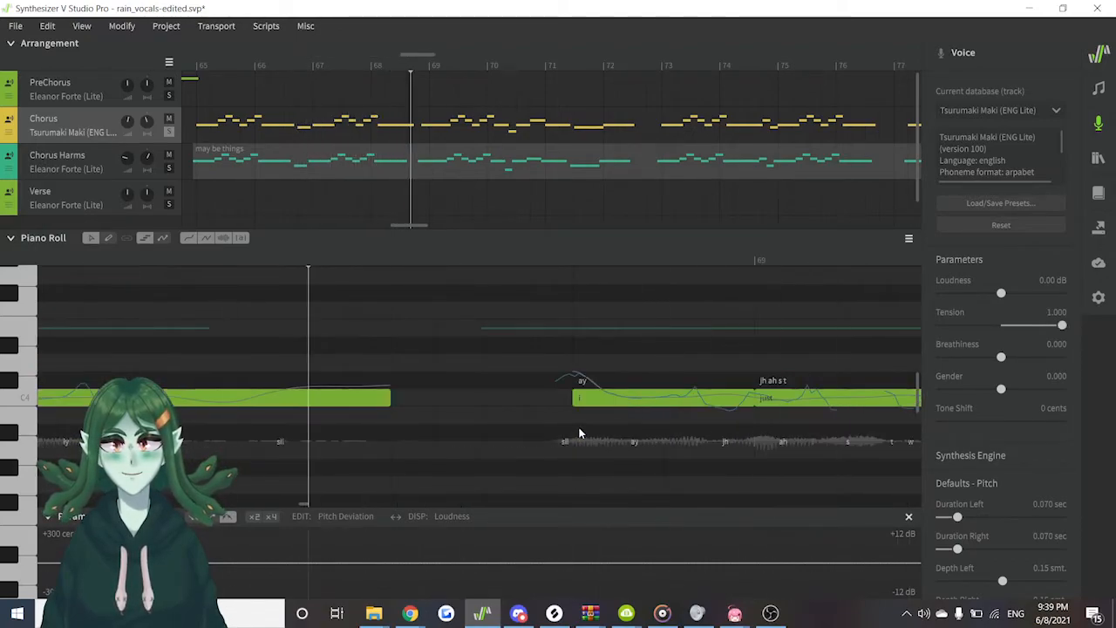
double_click(1061, 320)
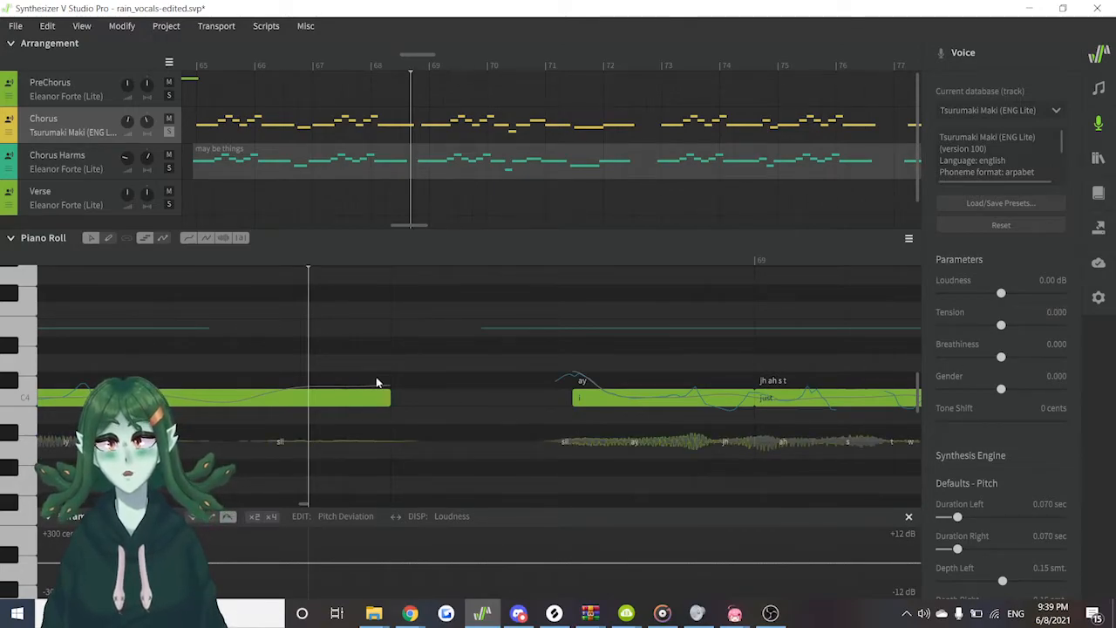
Audition the Chorus voice's breathiness at 1.000 and -1.000 from the note "and", and set it back to 0
drag(159, 258, 97, 332)
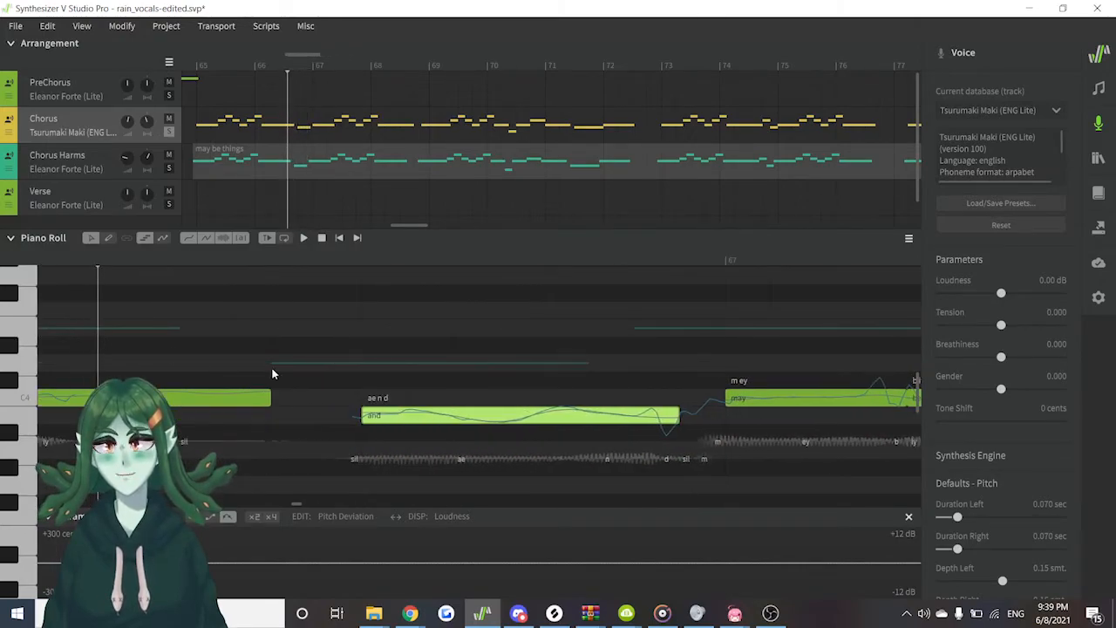
scroll(272, 373, down, 5)
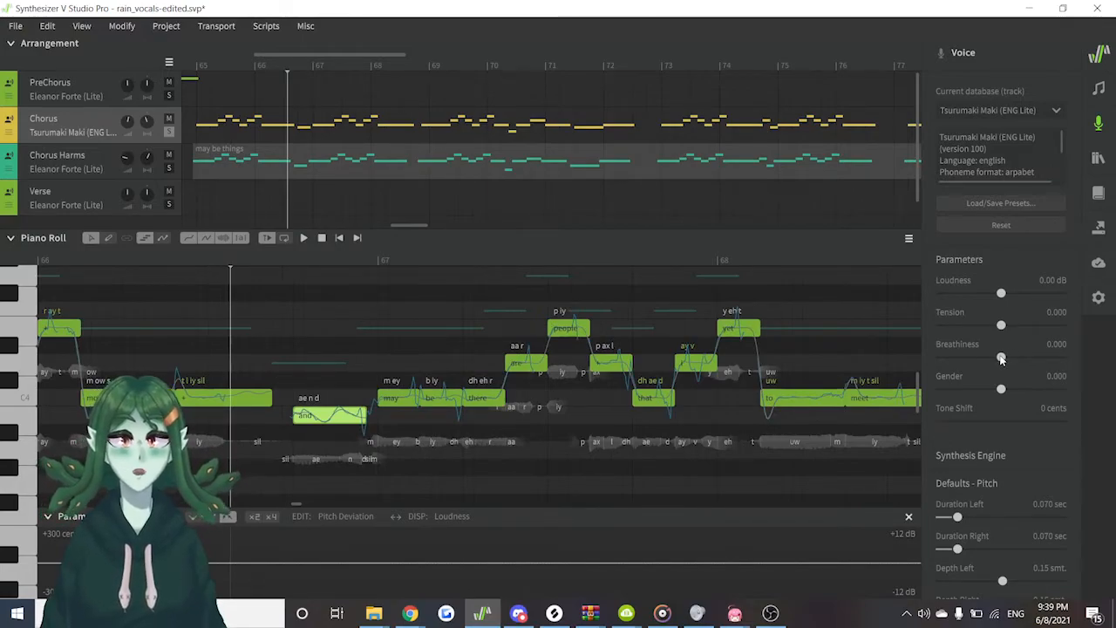
drag(1001, 358, 1066, 357)
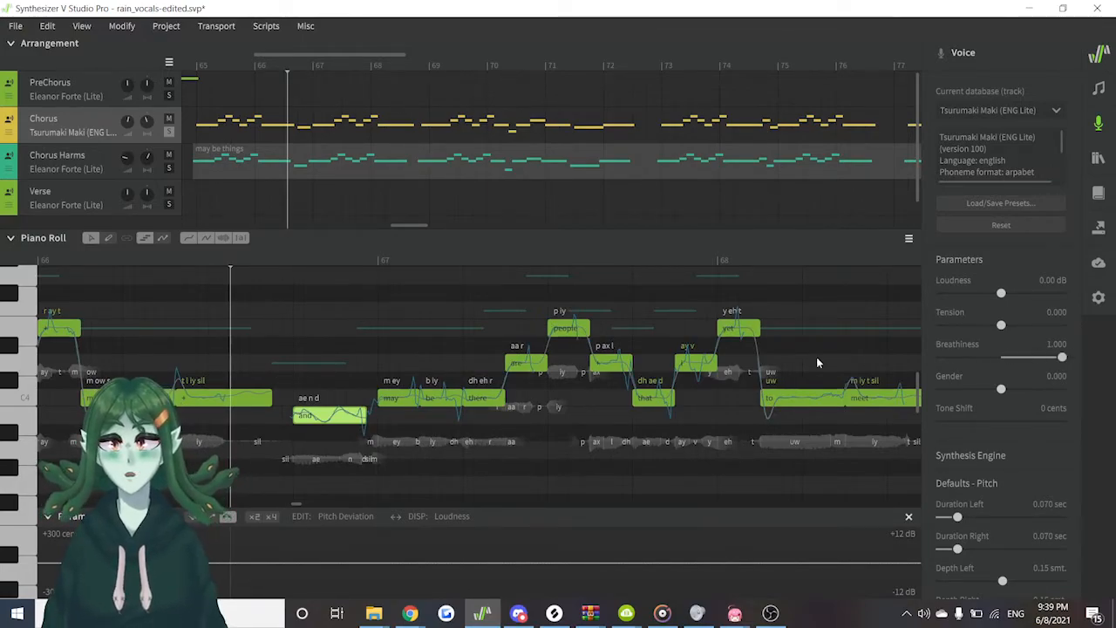
key(space)
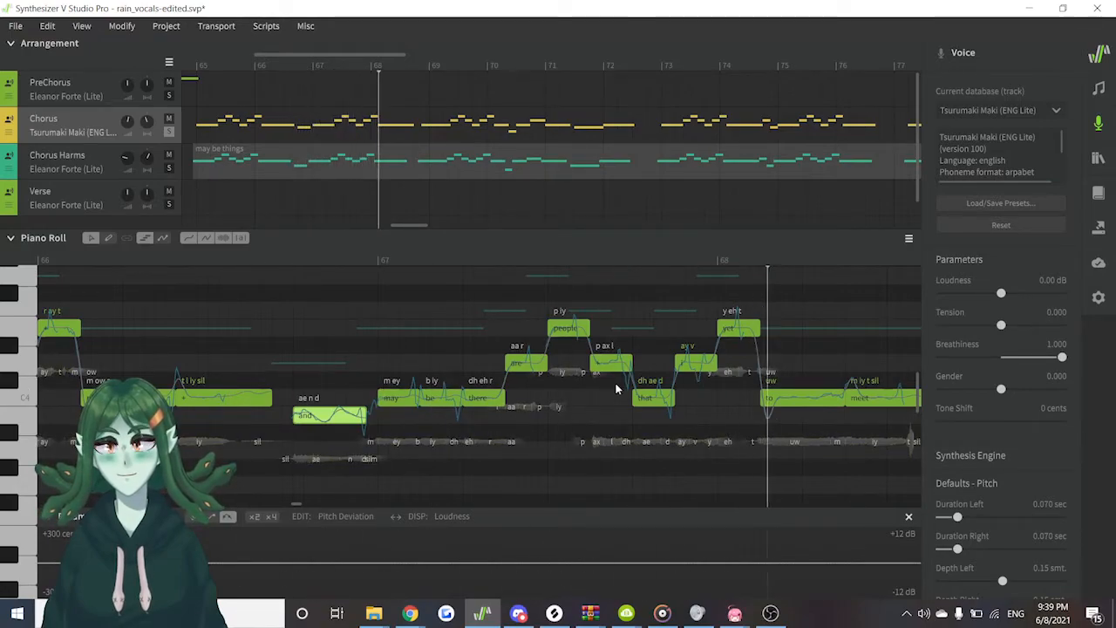
drag(949, 359, 836, 349)
click(263, 259)
key(space)
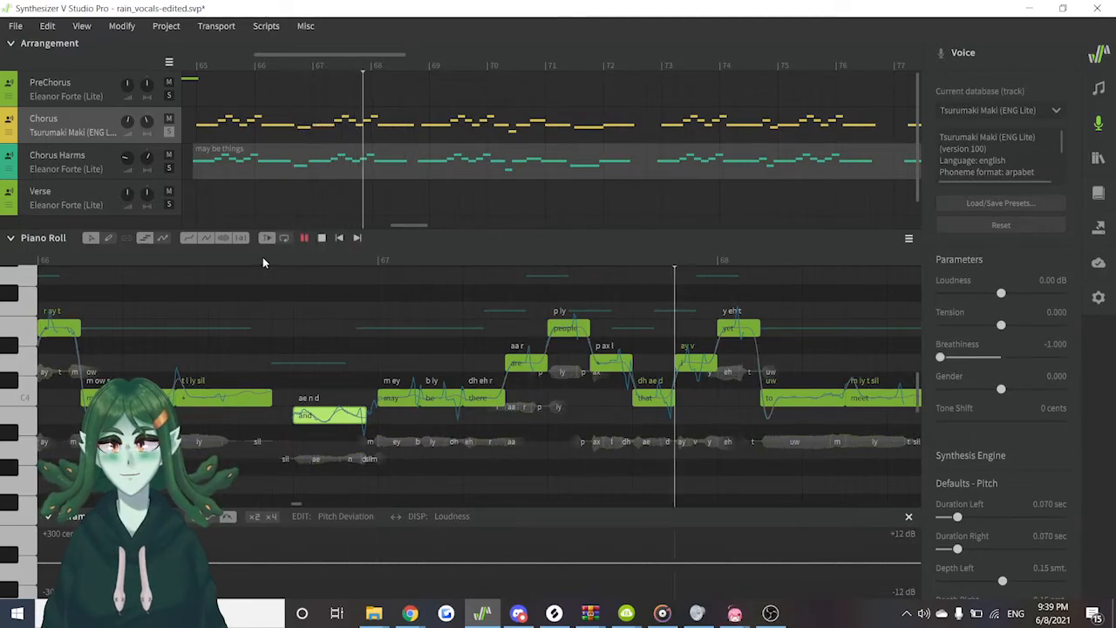
key(space)
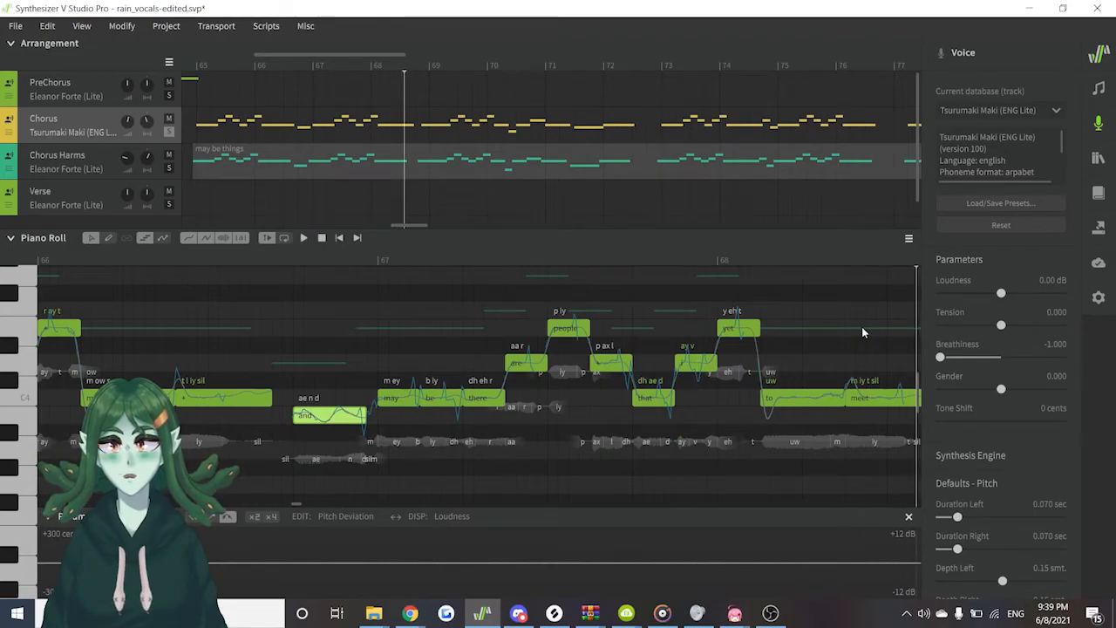
click(1057, 345)
text(0)
key(Return)
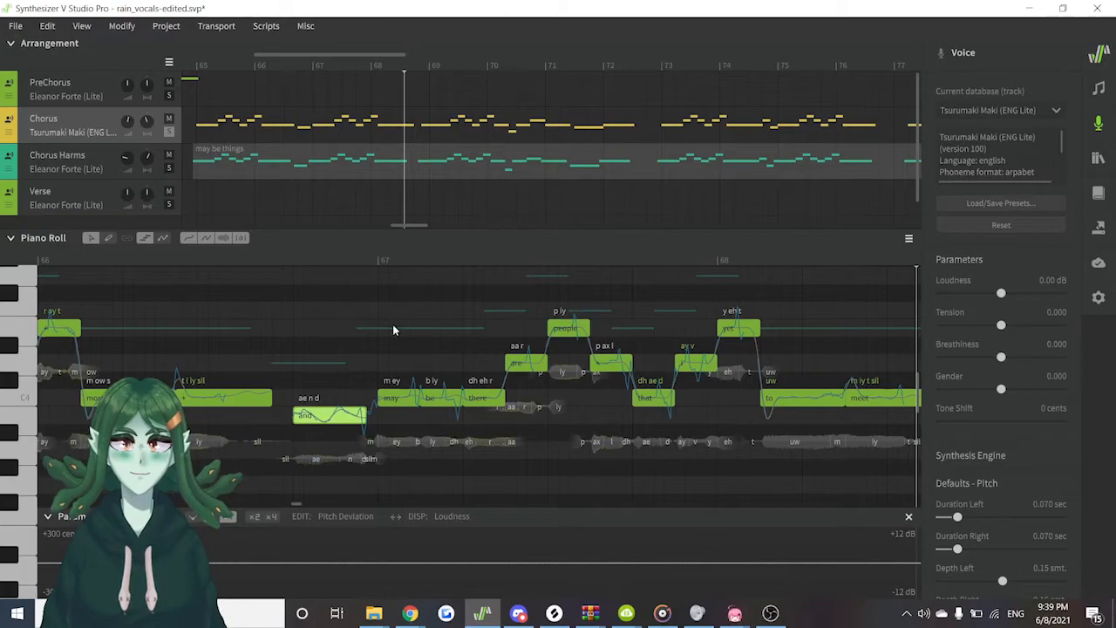
Audition the Chorus voice's gender parameter at -0.225 and 0.225 from the note "and"
click(290, 259)
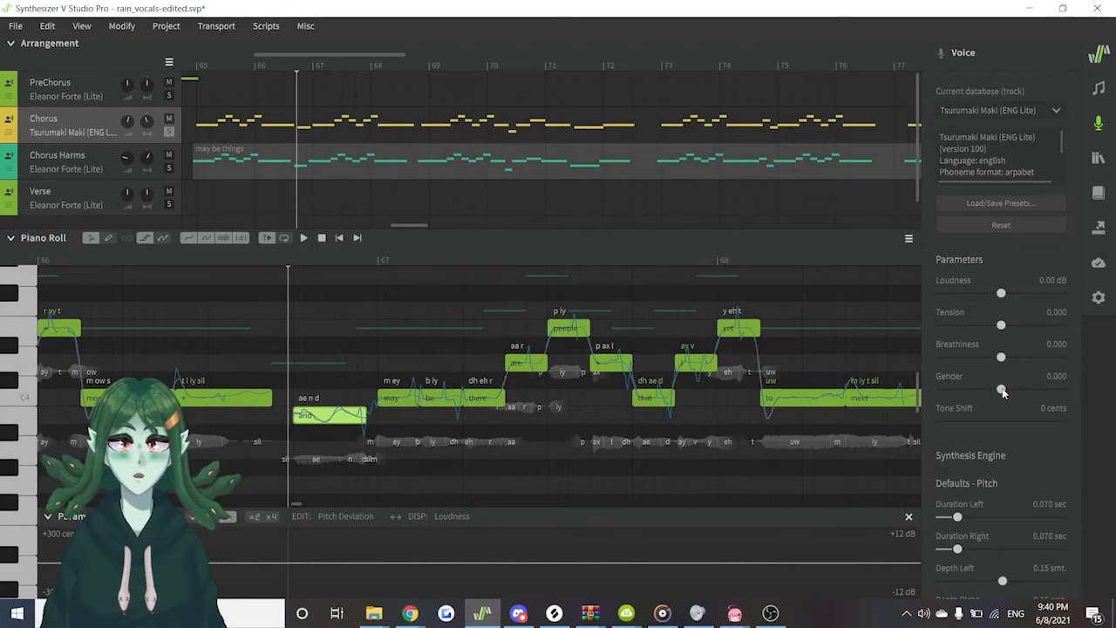
drag(1002, 392, 990, 392)
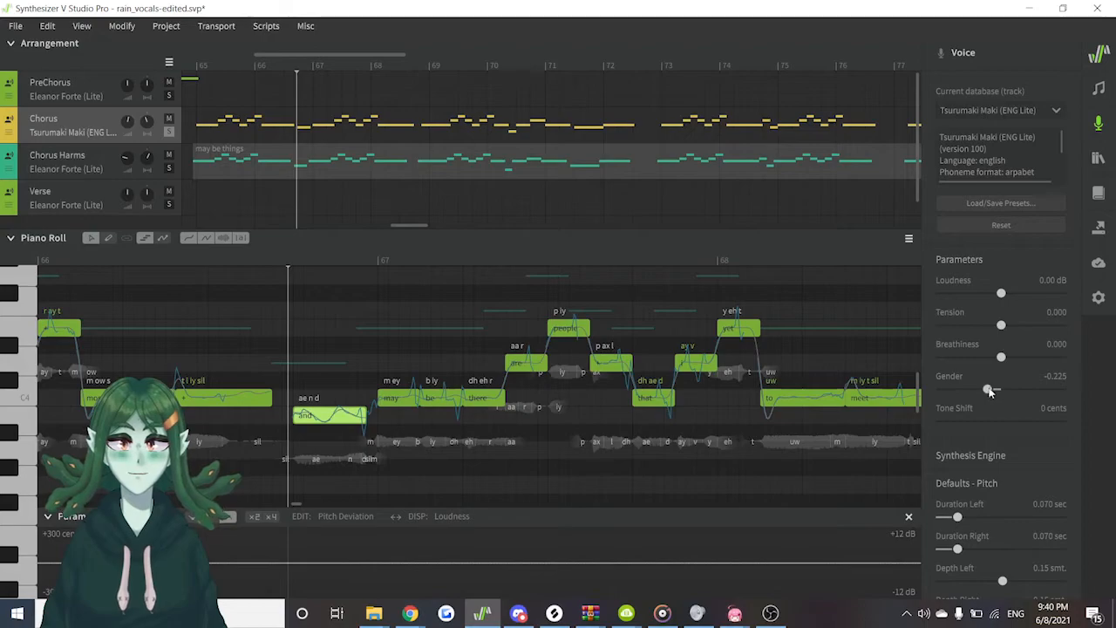
key(space)
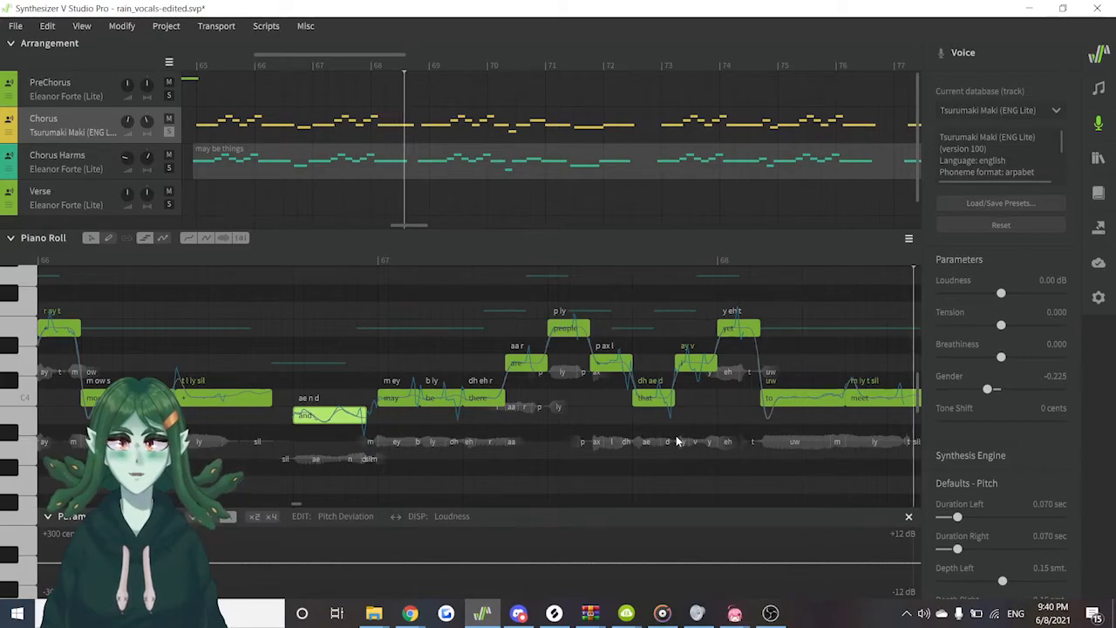
drag(990, 392, 1015, 392)
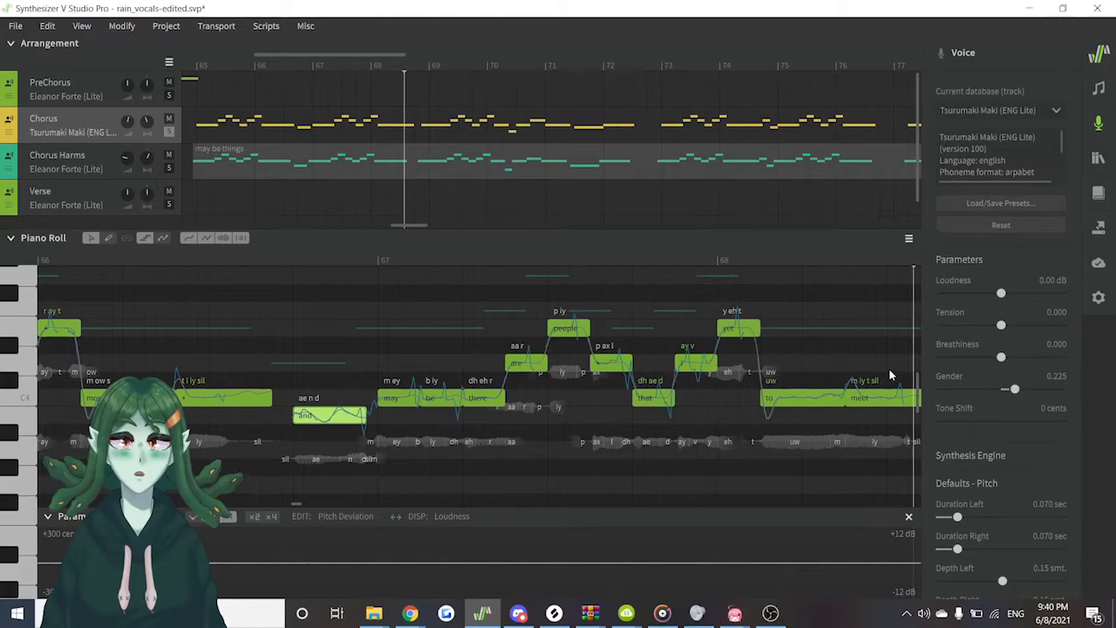
click(275, 258)
key(space)
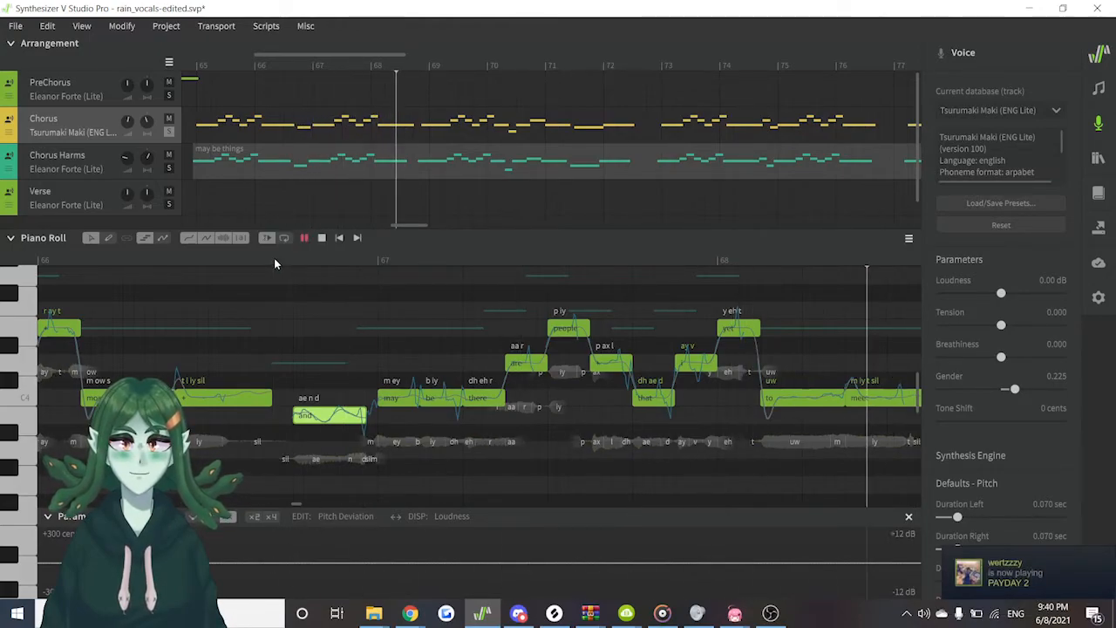
key(space)
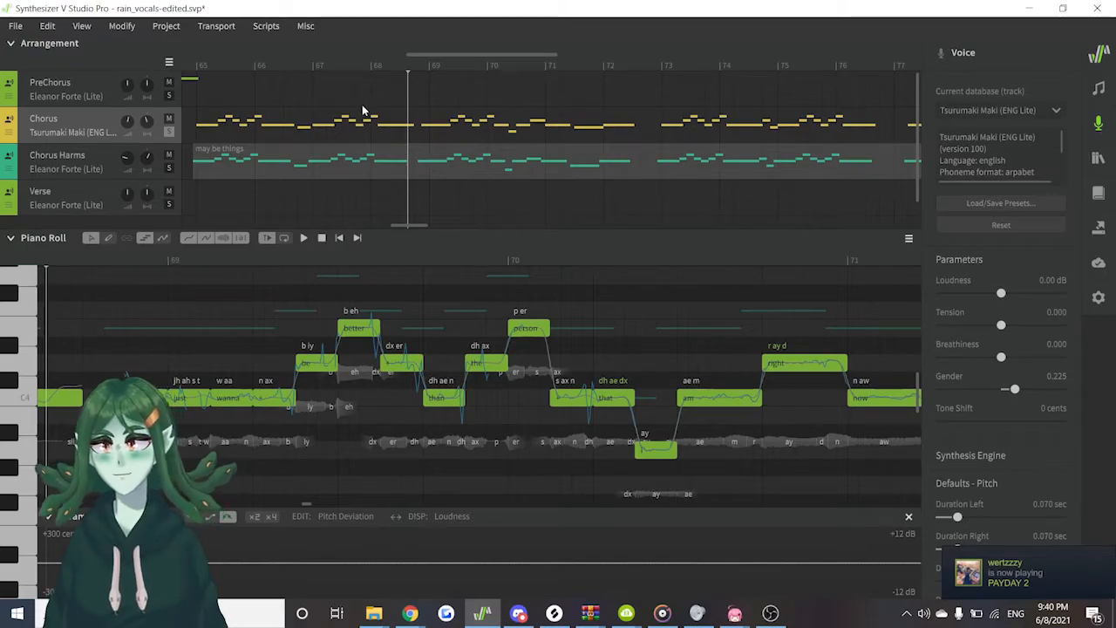
Return the playhead to just before bar 67 and switch the Chorus track's voice to Tsurumaki Maki AI (ENG Lite)
drag(332, 64, 292, 69)
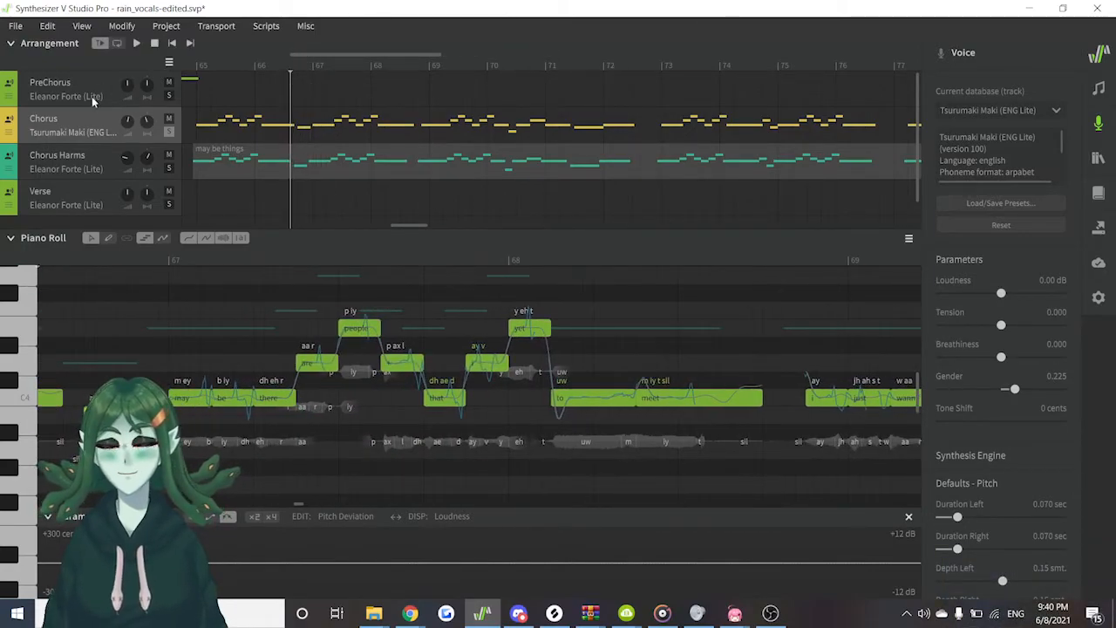
click(66, 133)
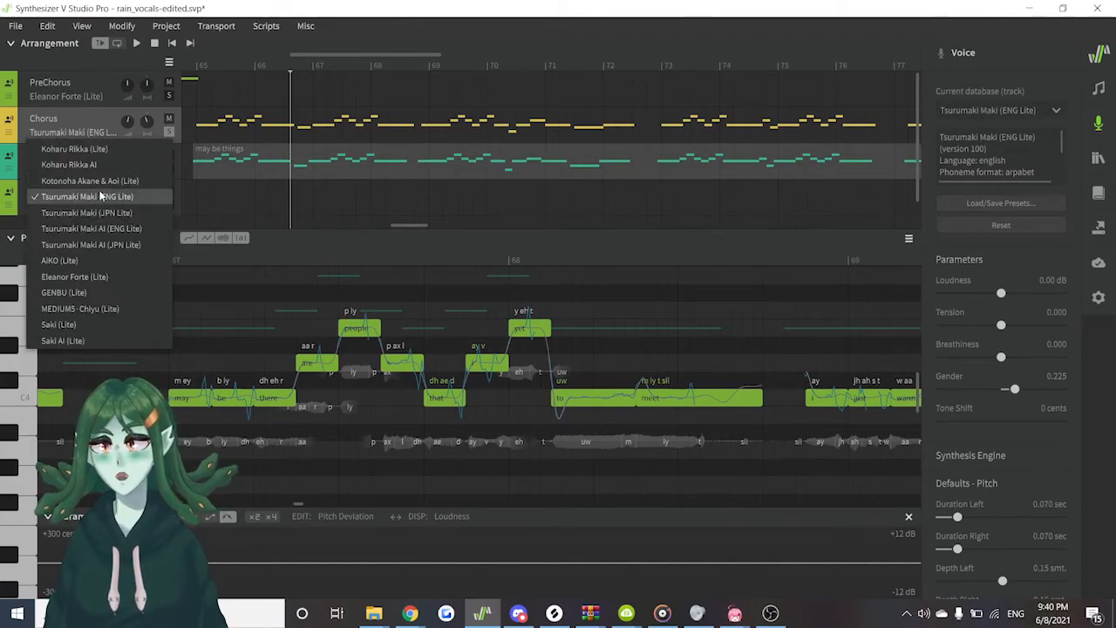
click(118, 229)
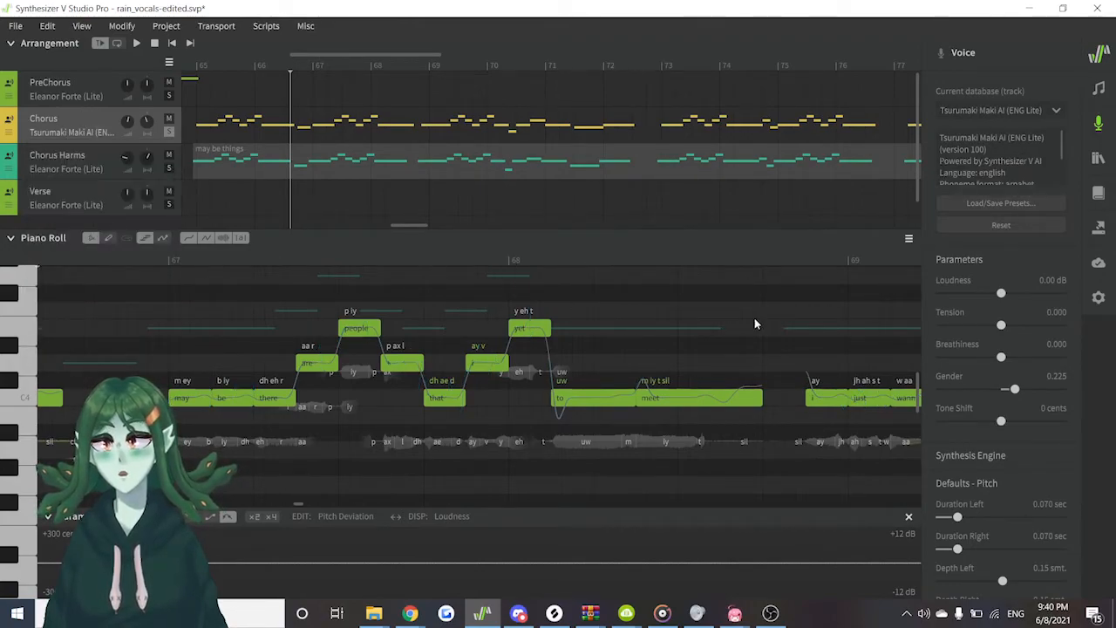
Set the Chorus voice's gender to 0.035 and play the phrase starting at "and"
click(77, 260)
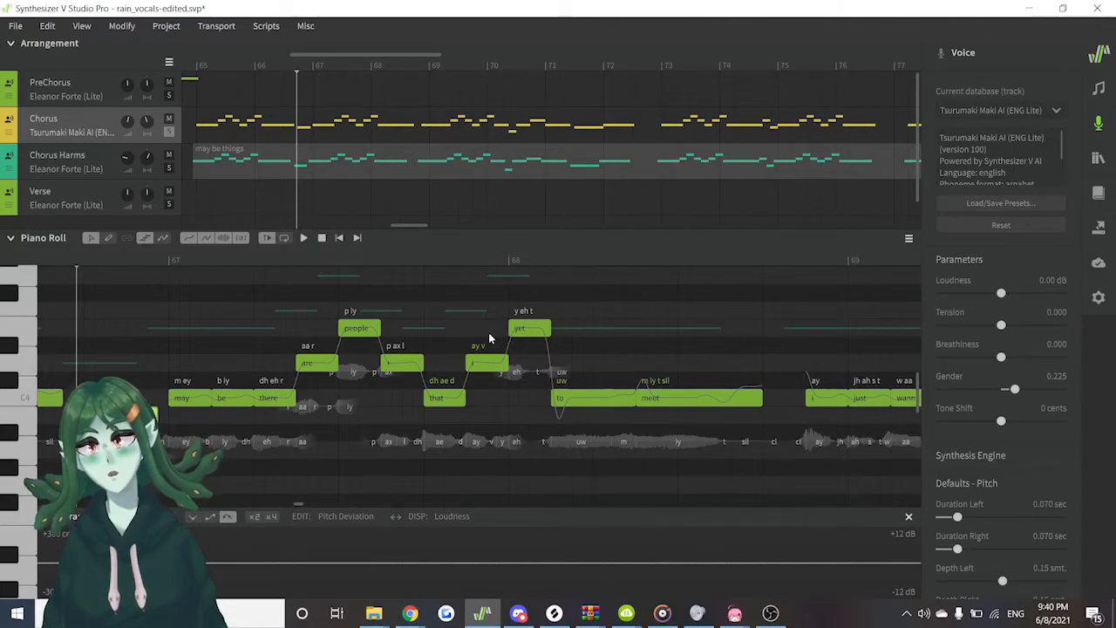
drag(1023, 391, 1003, 395)
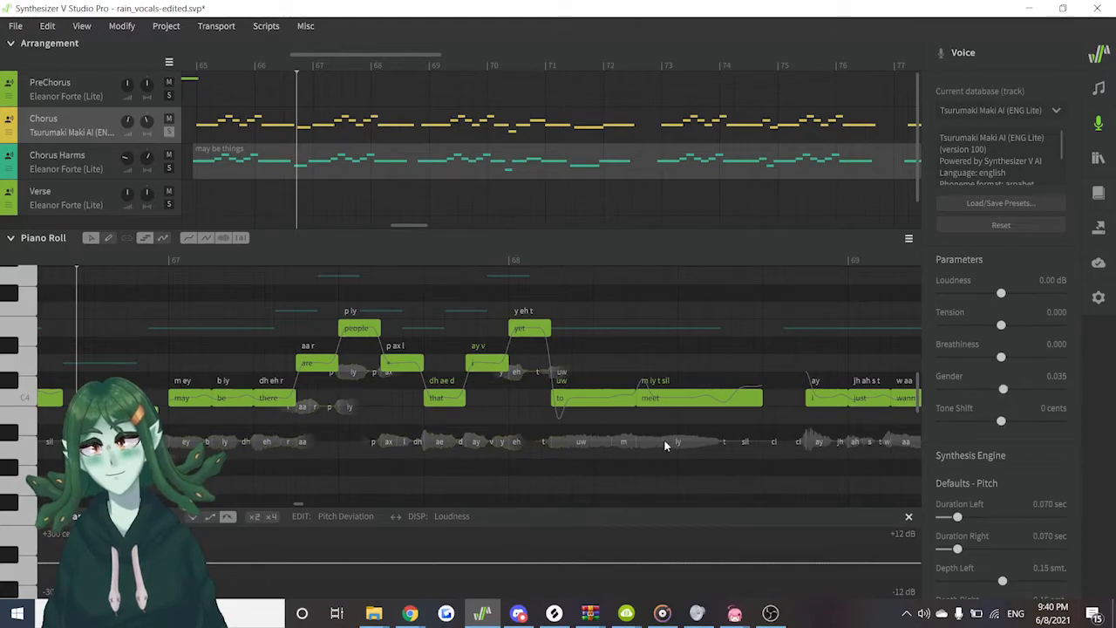
key(space)
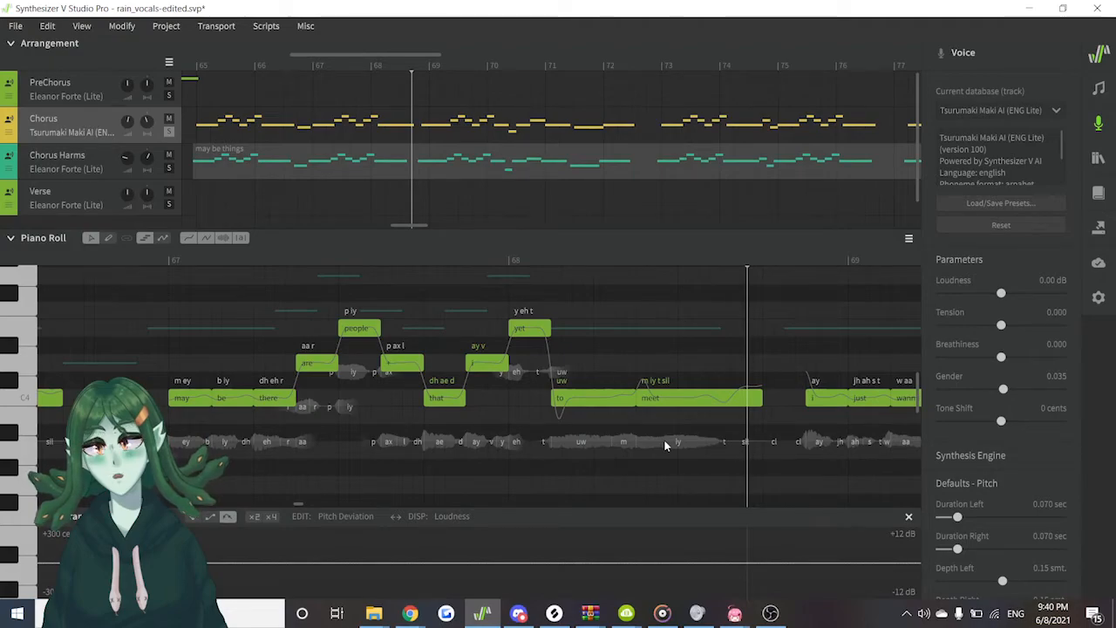
Set the Chorus voice's tone shift to 400 cents and play the phrase starting at "and"
click(87, 259)
drag(1001, 420, 872, 408)
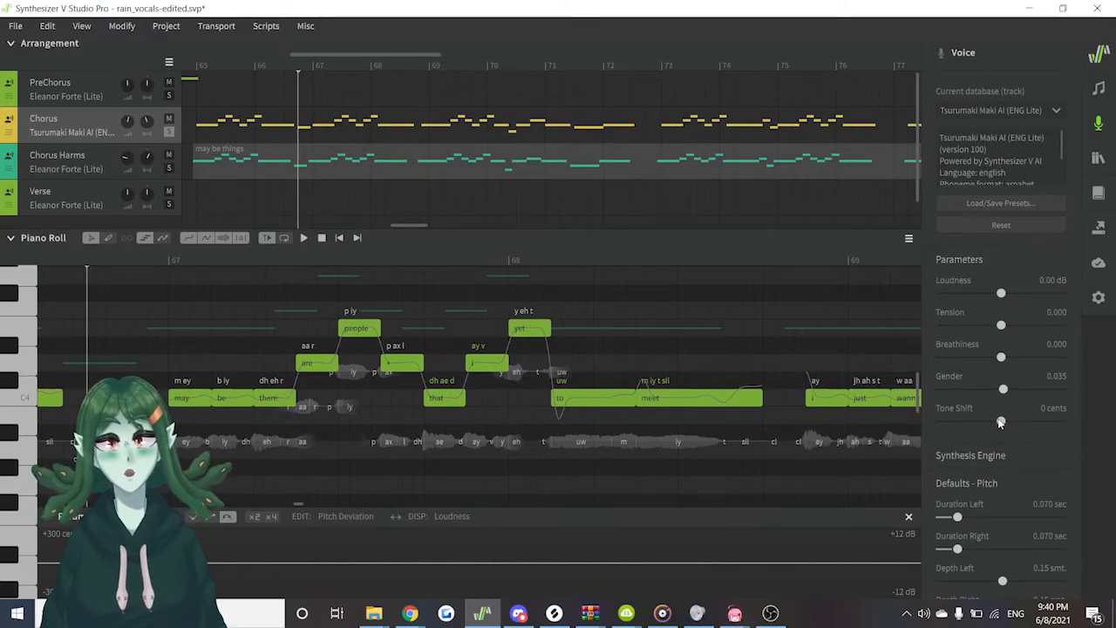
key(space)
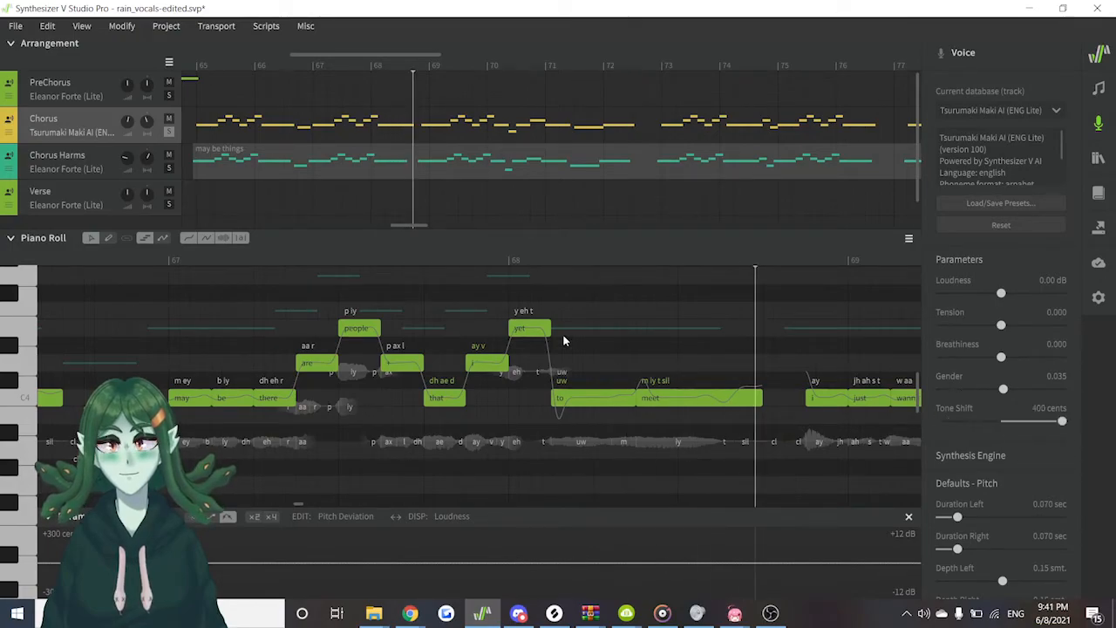
Replay the Chorus phrase starting just before bar 67, and reset the track's voice parameters to their defaults
click(73, 262)
key(space)
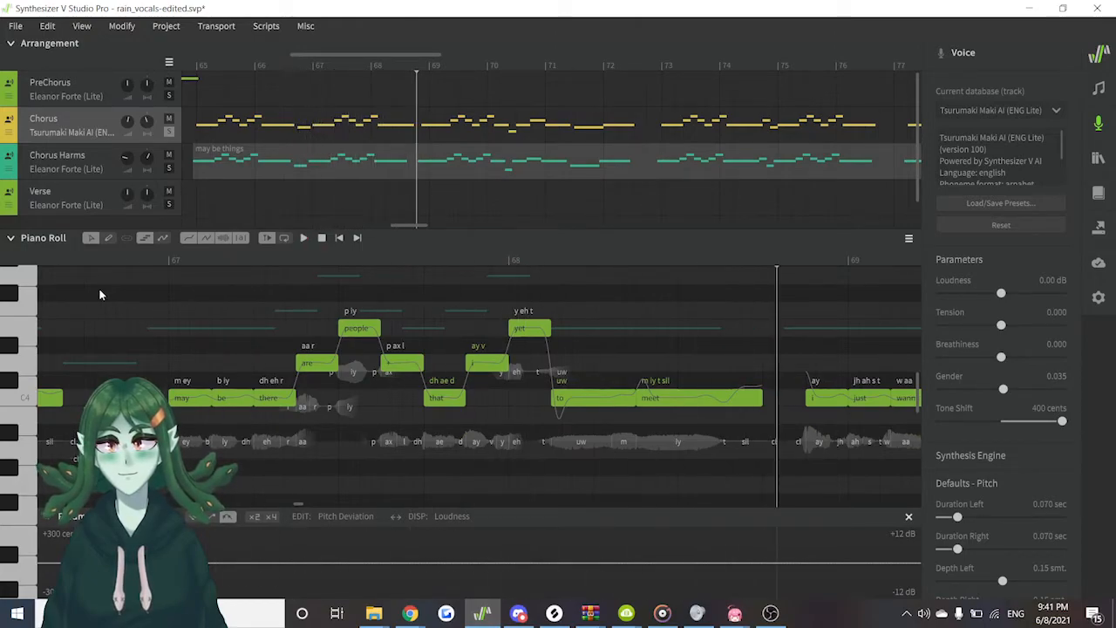
click(974, 228)
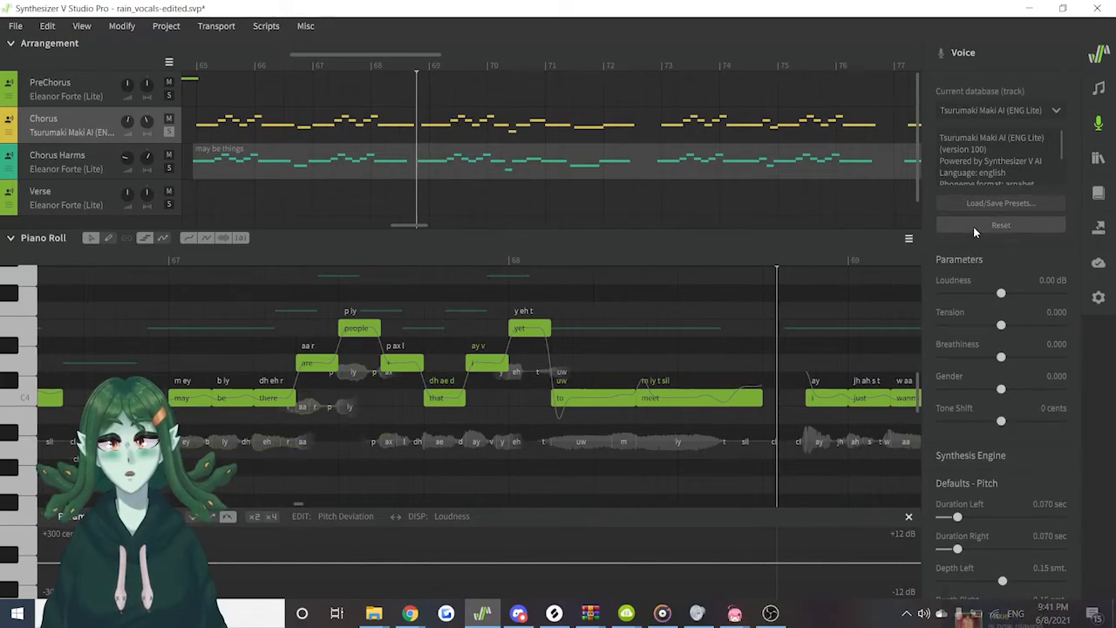
Set only the Chorus voice's tone shift to 400 cents and play the phrase starting just before bar 67
drag(1001, 425, 1064, 425)
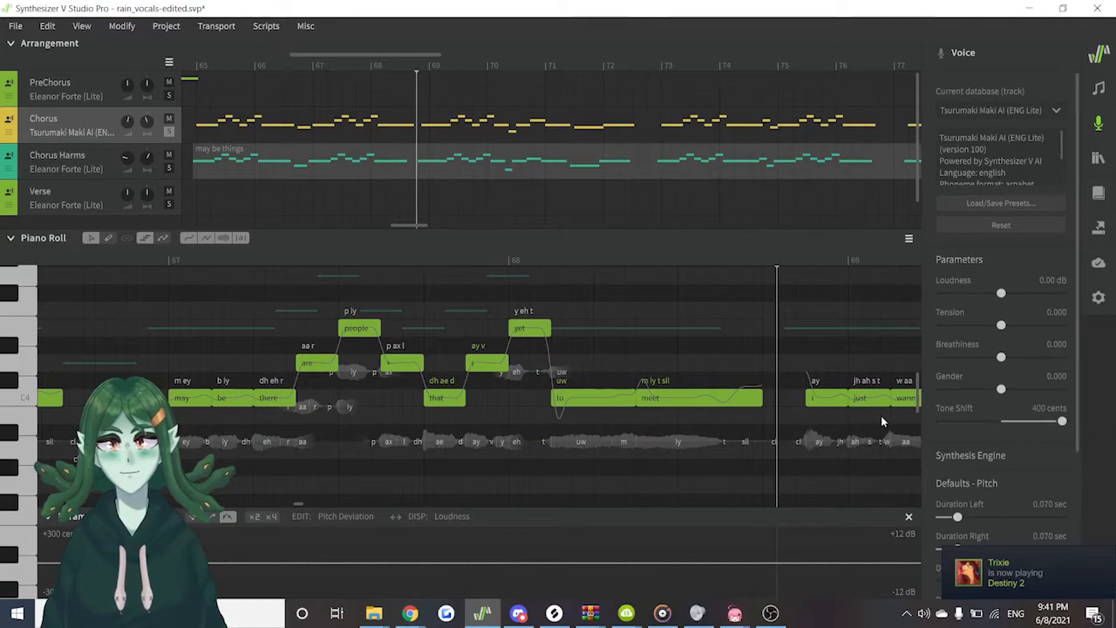
click(81, 256)
key(space)
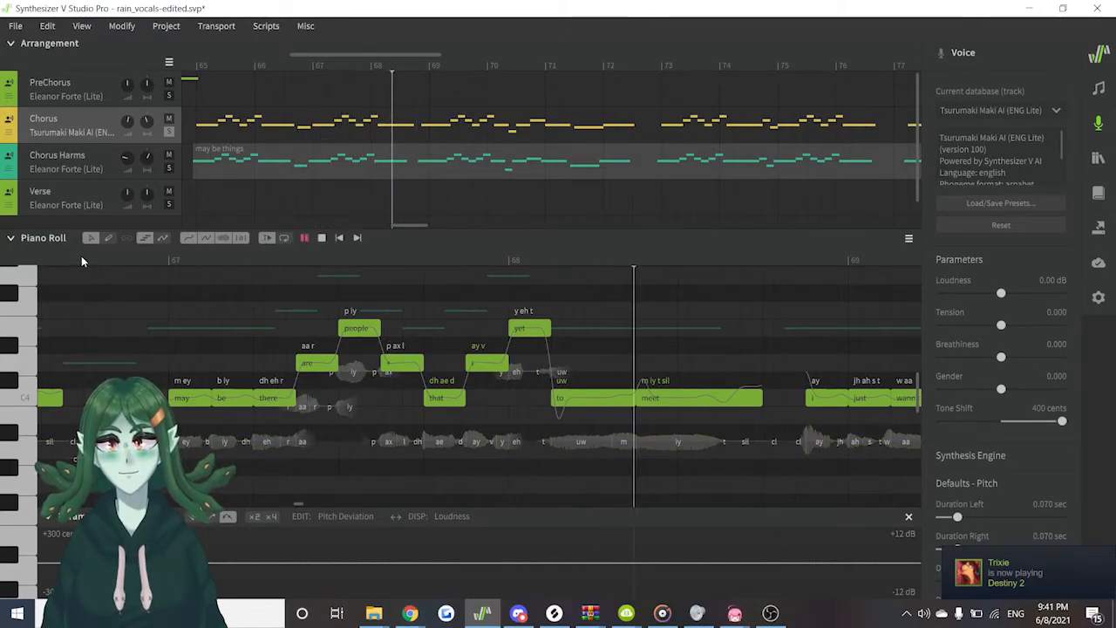
key(space)
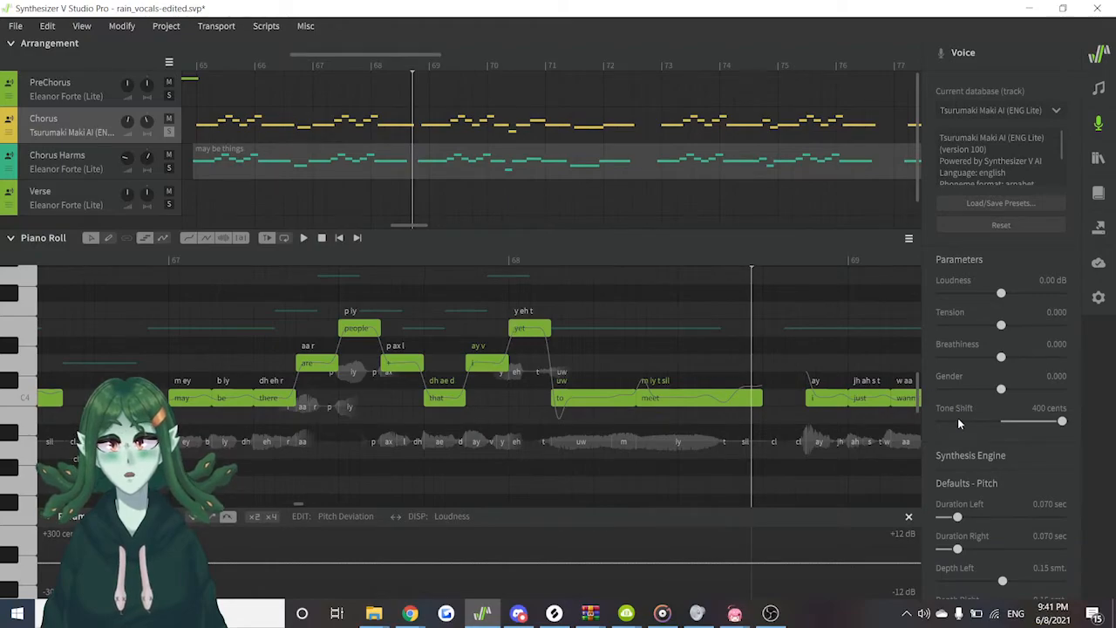
Set the Chorus voice's tone shift to -400 cents and play the same phrase from just before bar 67
drag(961, 422, 851, 417)
click(73, 252)
key(space)
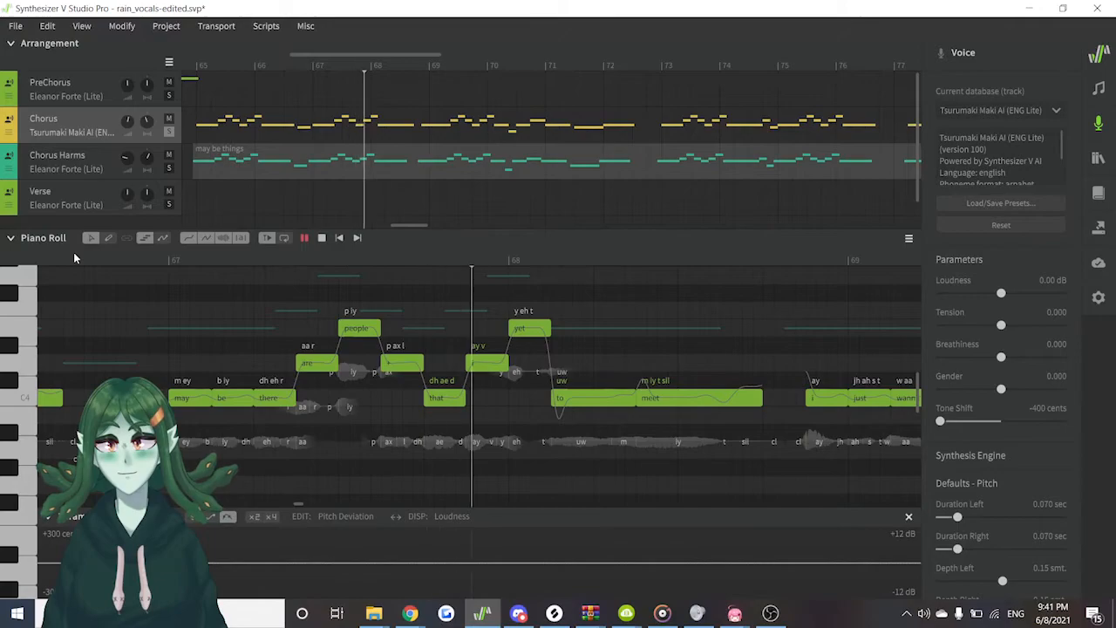
key(space)
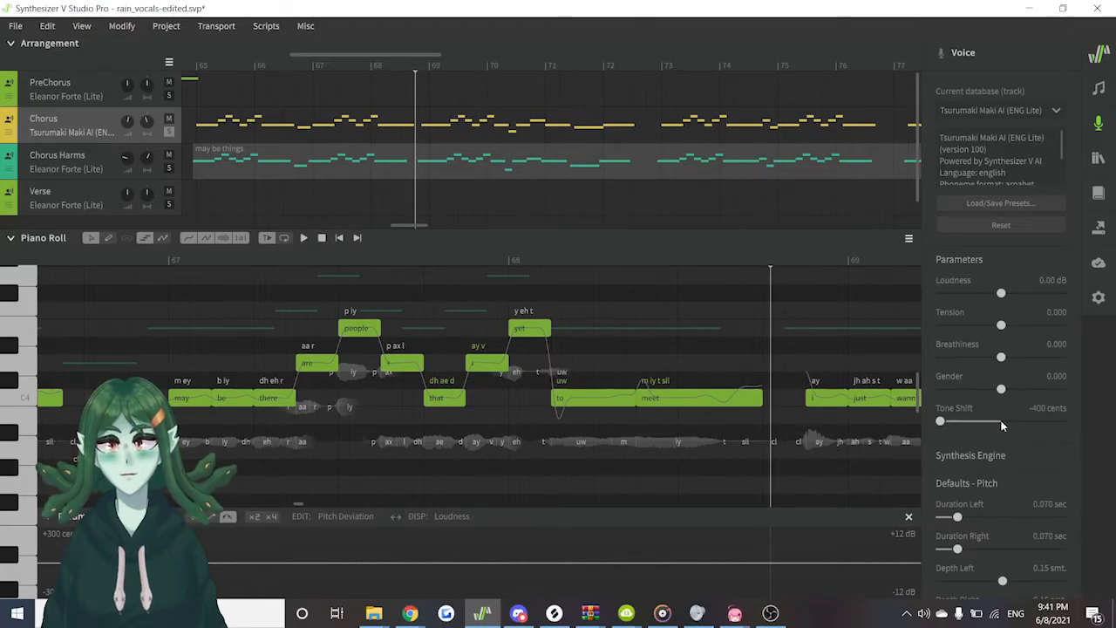
Set the Chorus voice's tension to -1.000 and tone shift to 400 cents, and play the phrase around bar 67
click(1002, 425)
drag(1001, 324, 917, 325)
drag(1000, 421, 1062, 421)
click(71, 260)
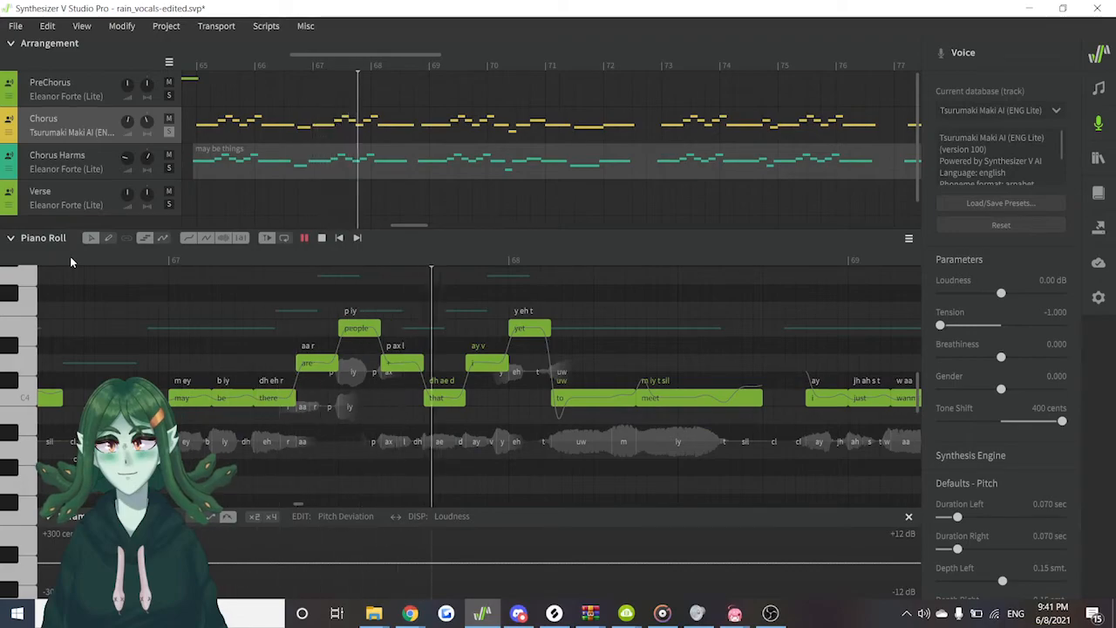
key(space)
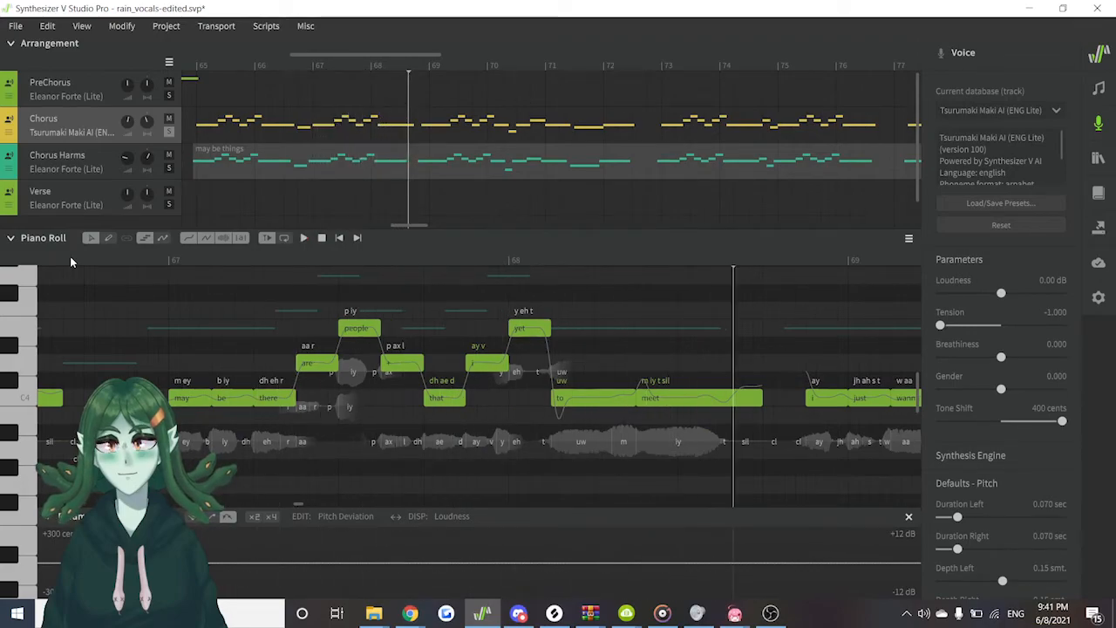
Audition the Chorus voice with tension at 1.000 and tone shift at -400 cents, and reset the voice parameters
drag(981, 324, 1062, 325)
drag(1054, 419, 801, 413)
click(77, 258)
key(space)
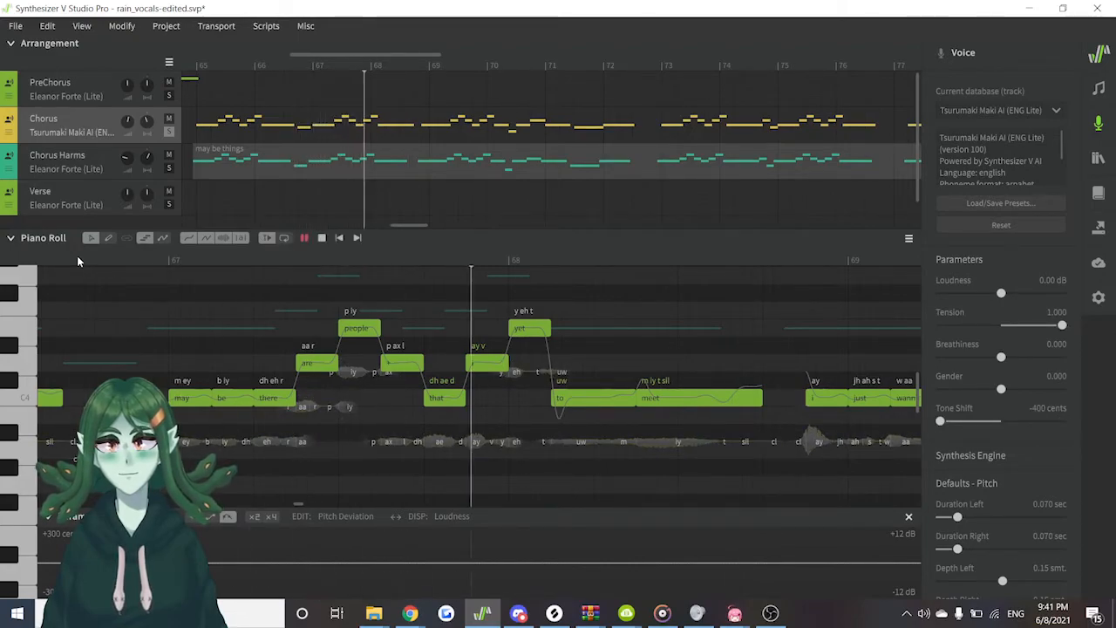
key(space)
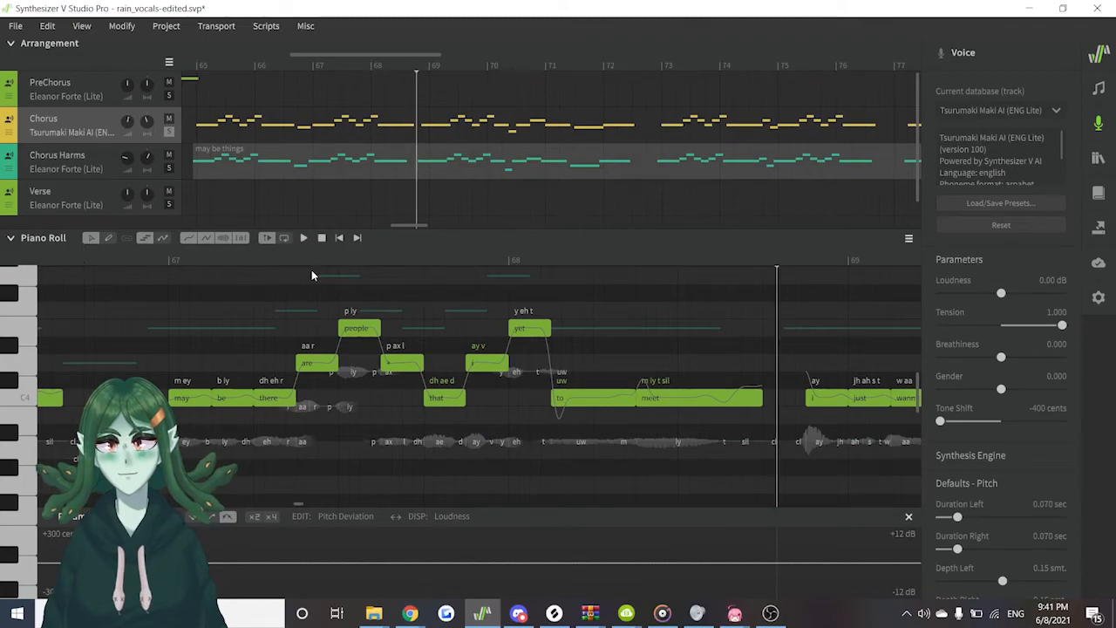
click(1001, 225)
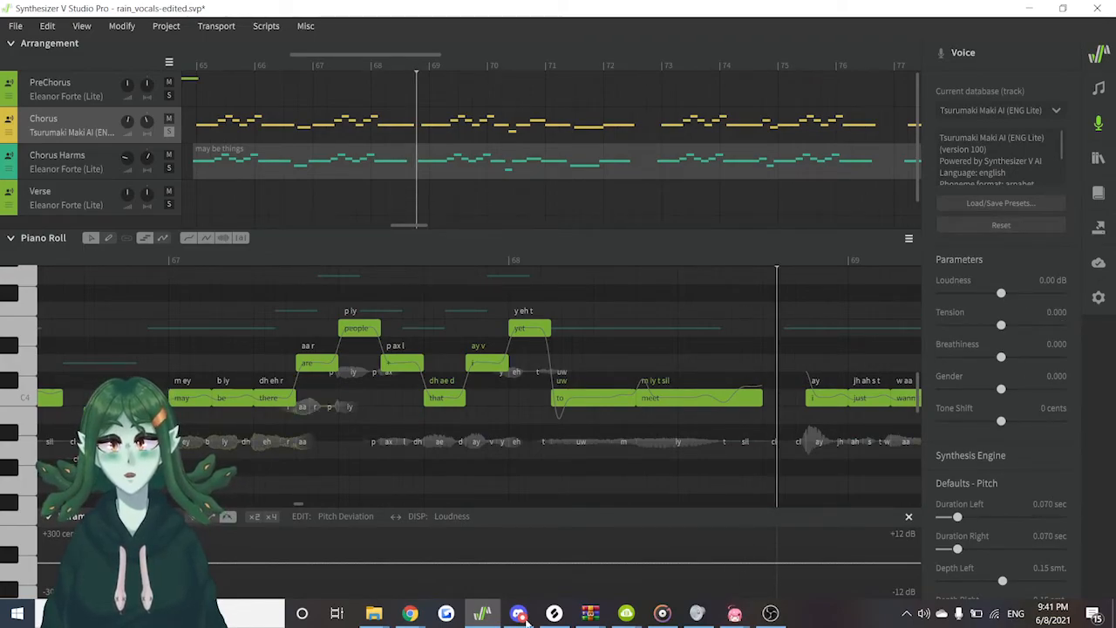
Try a freehand breathiness curve under the notes "may be there" at bar 67, play it, and undo the curve
click(326, 519)
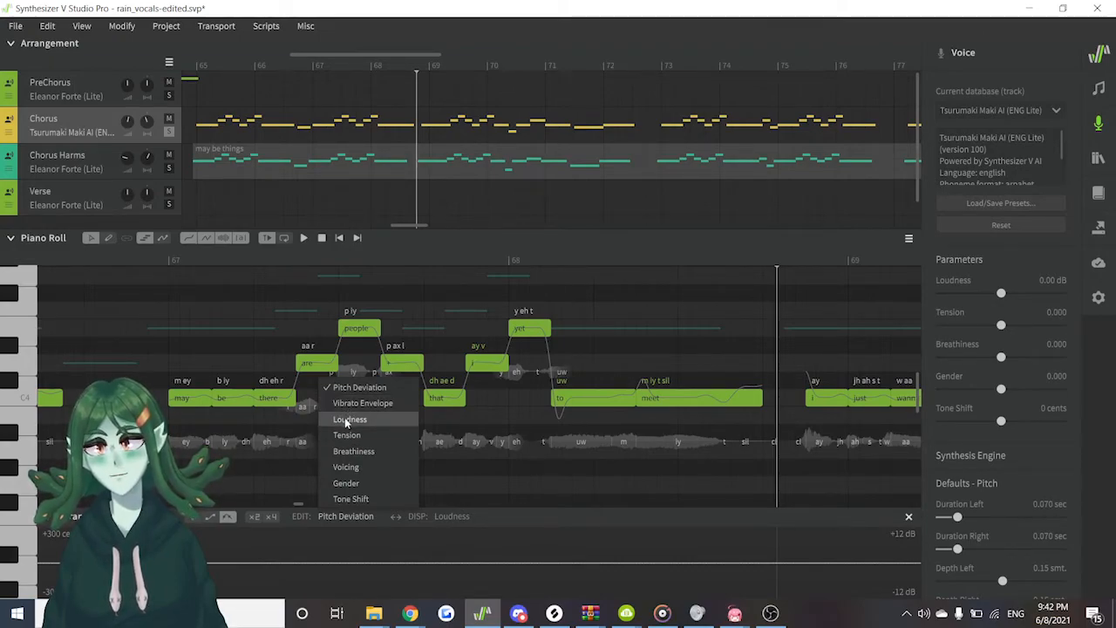
click(353, 451)
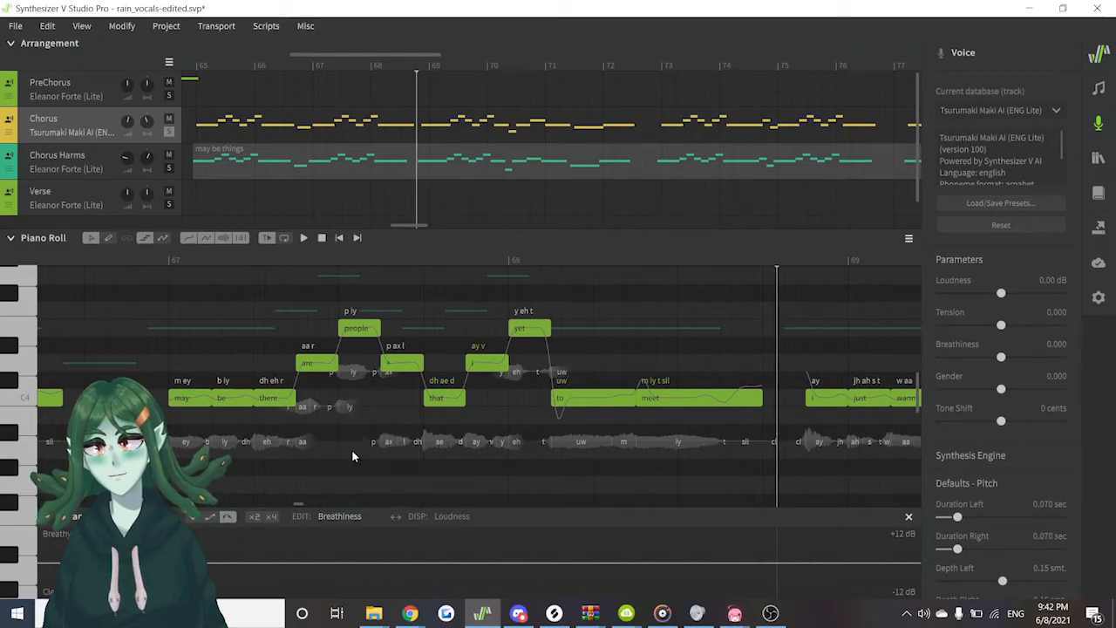
drag(214, 539, 315, 562)
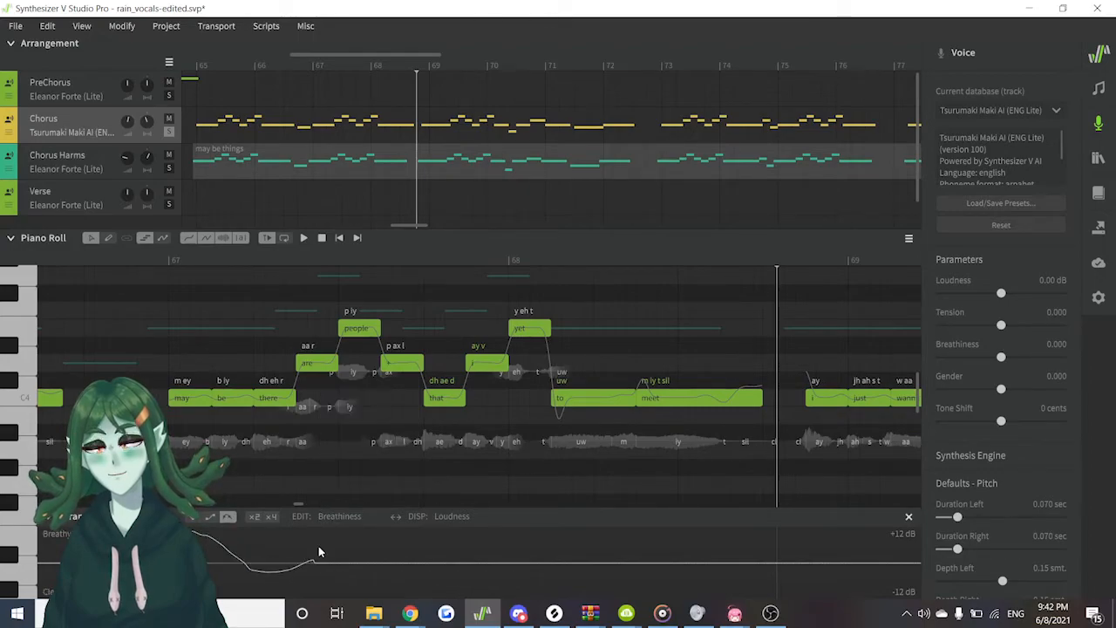
click(77, 253)
key(space)
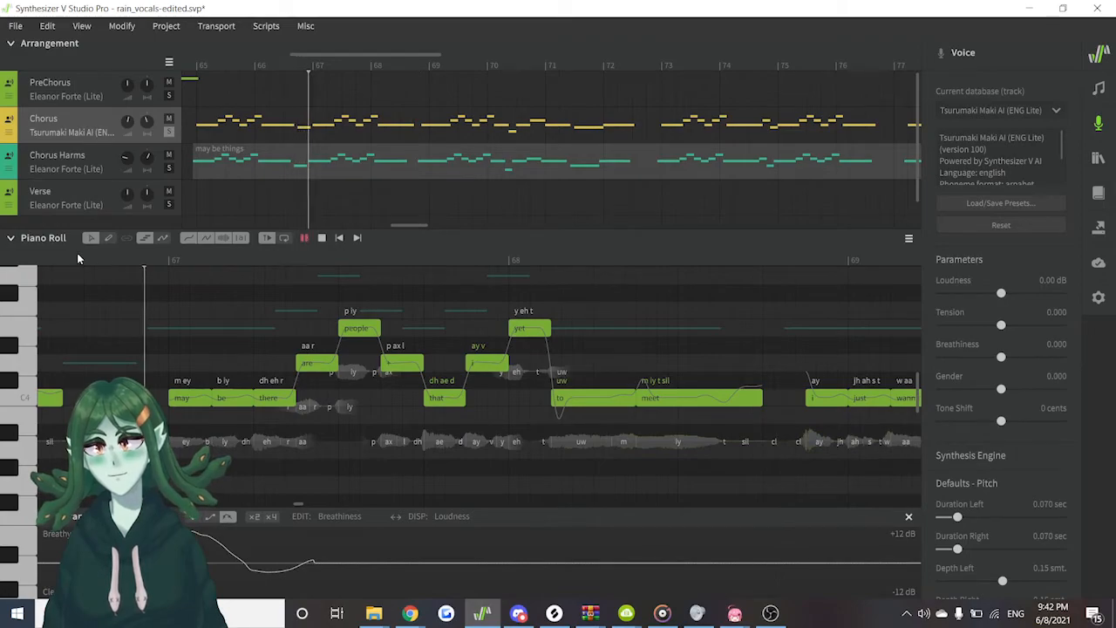
key(space)
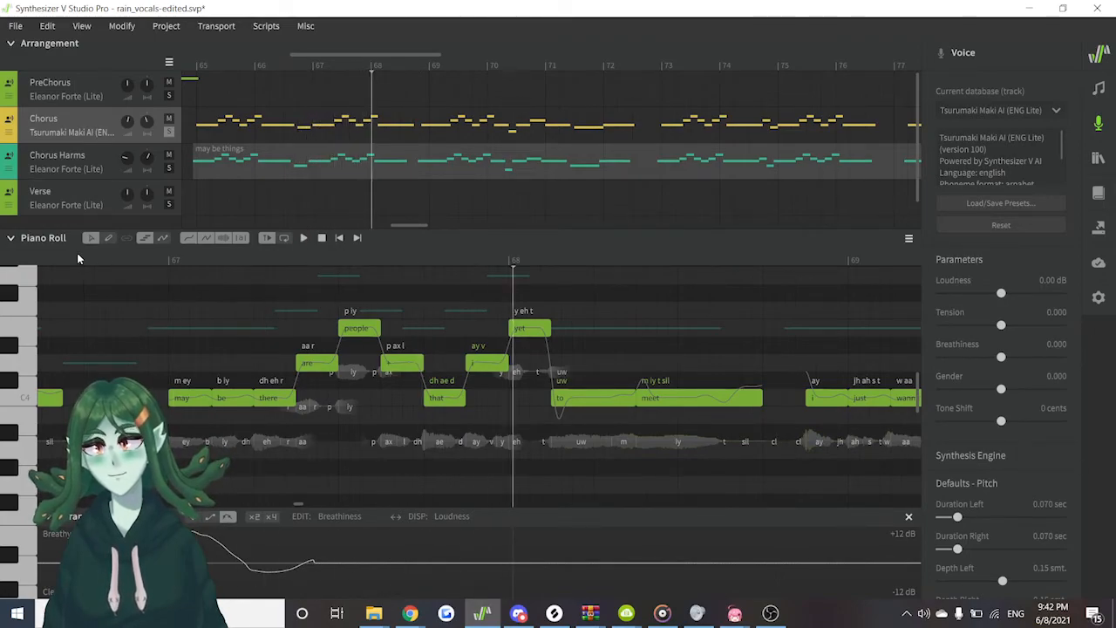
key(ctrl+z)
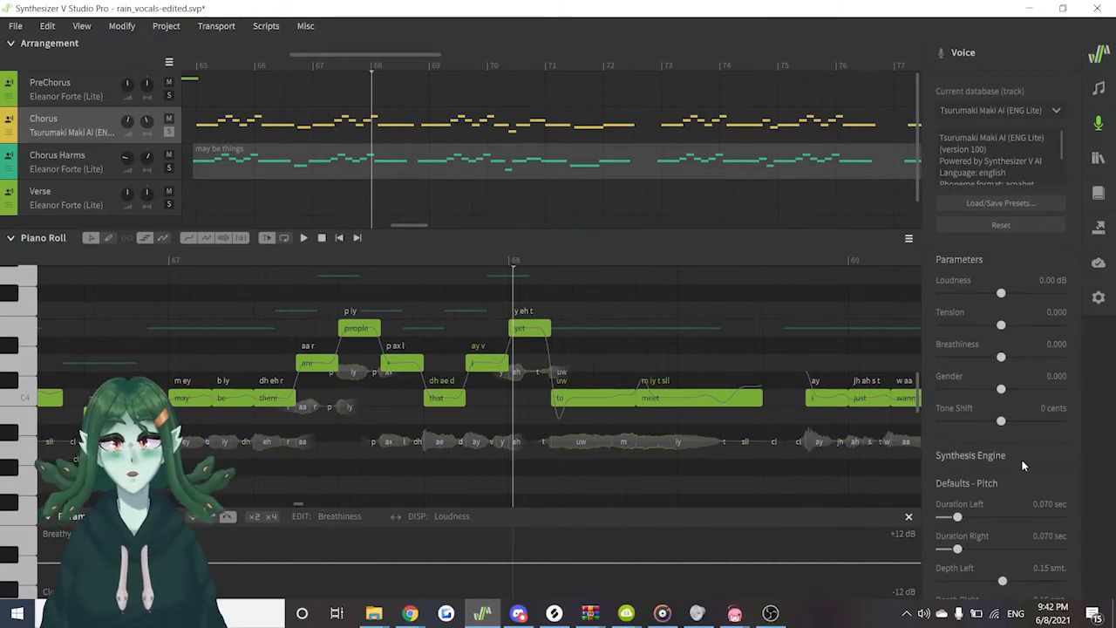
Set the Chorus voice's default vibrato start to 0.180 sec and its default left pitch depth to 0.07 semitones
scroll(1021, 459, down, 3)
scroll(1021, 459, down, 1)
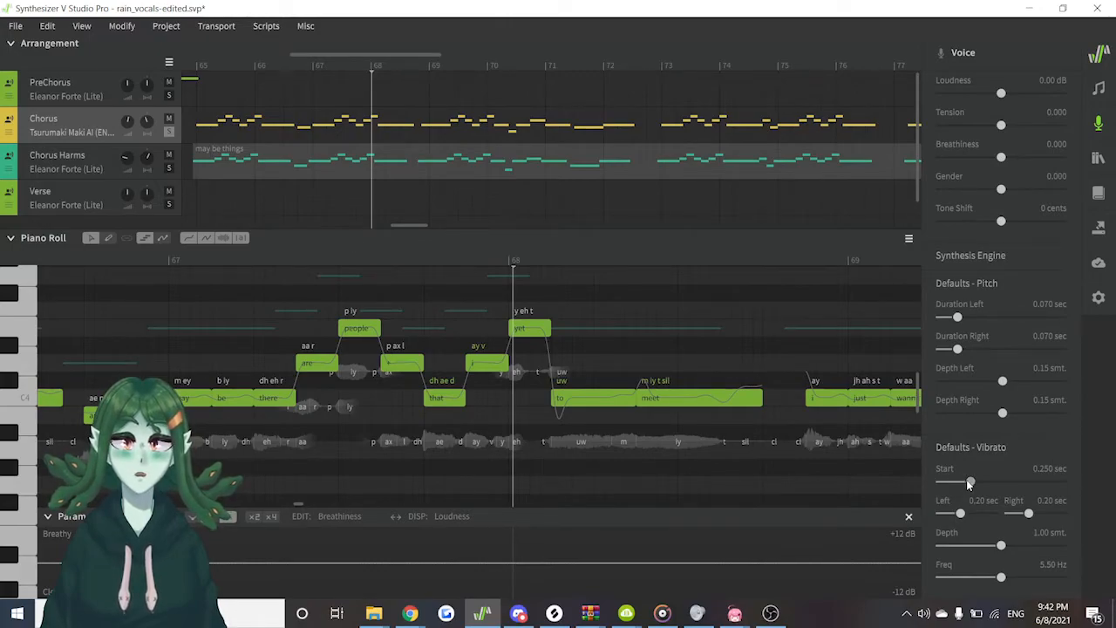
mouse_move(968, 482)
mouse_down()
mouse_move(910, 485)
mouse_move(984, 483)
mouse_move(960, 483)
mouse_up()
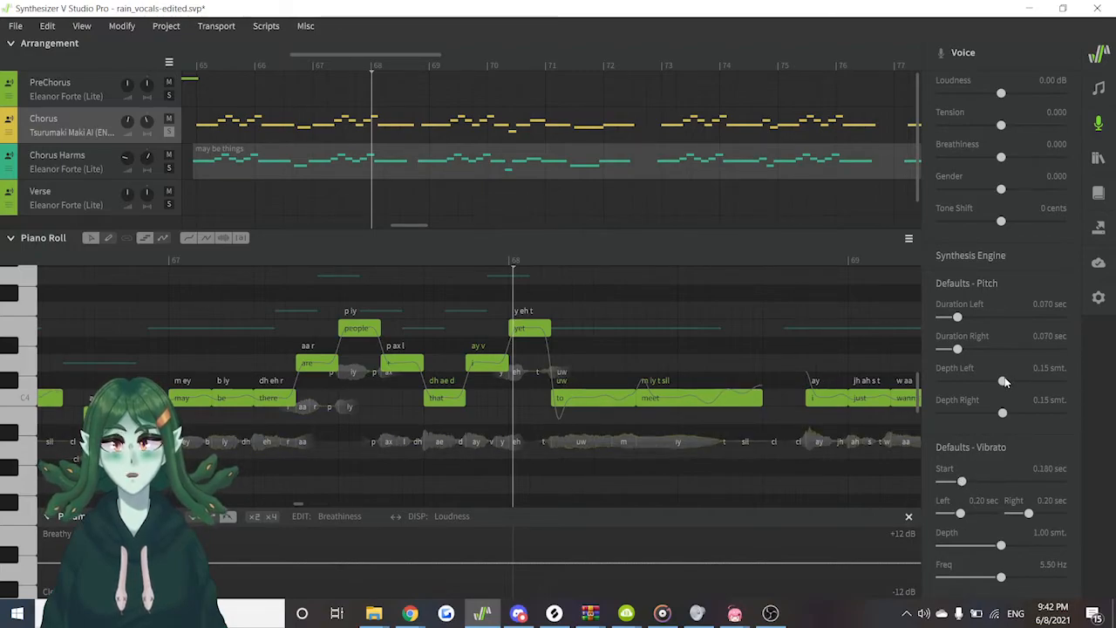
drag(1003, 381, 1037, 381)
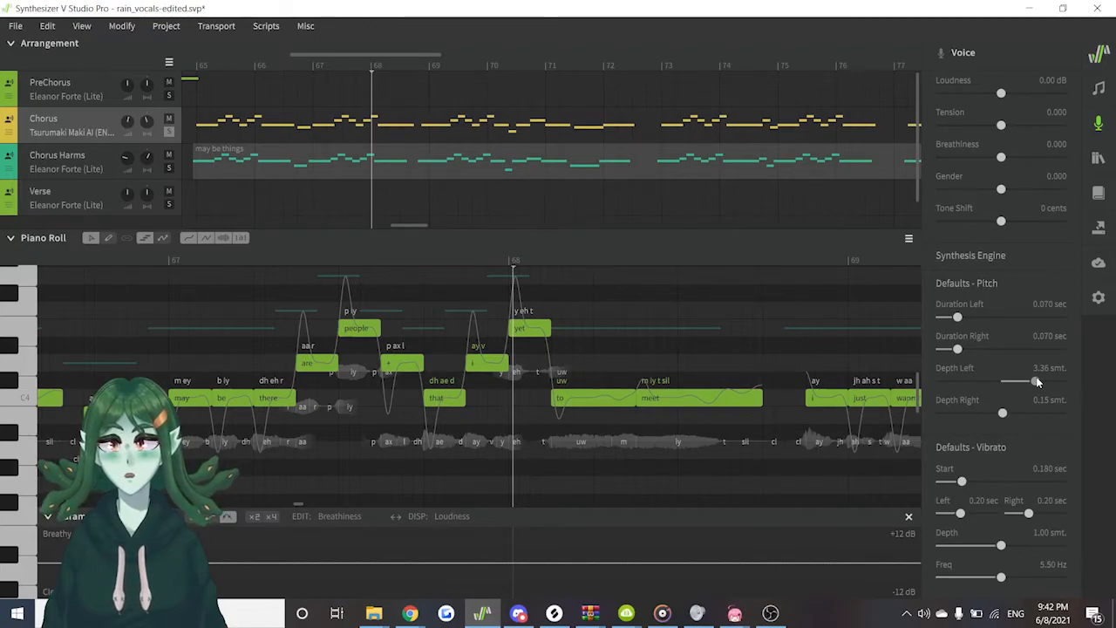
drag(1037, 381, 1009, 381)
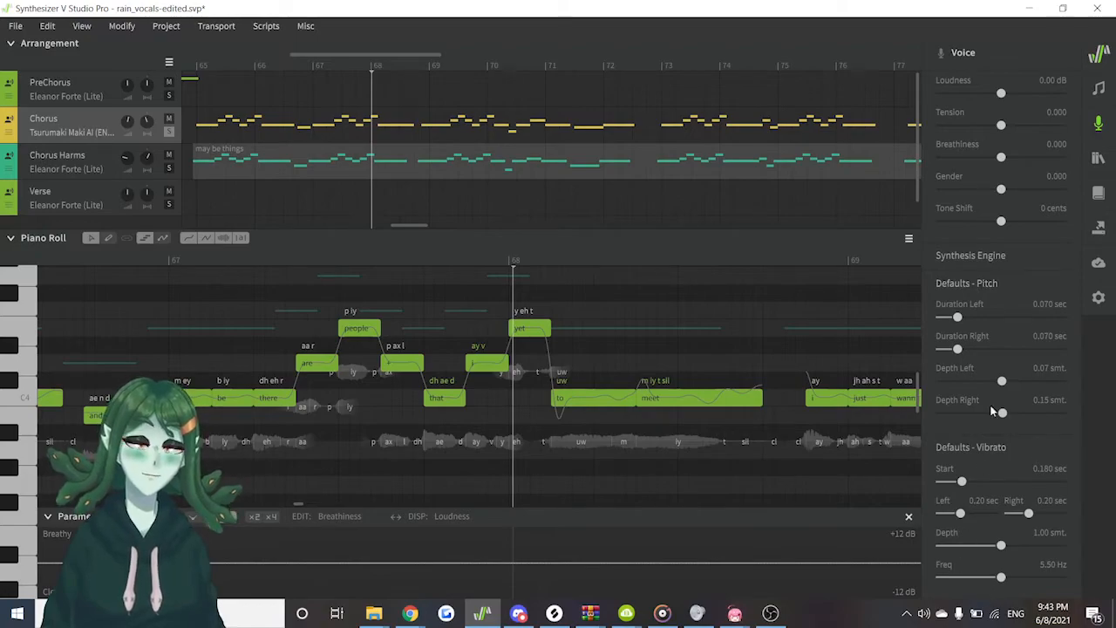
Browse the library's note groups, and place the 19-note "some times it" group on the Verse track at measure 71 and delete it
click(1101, 124)
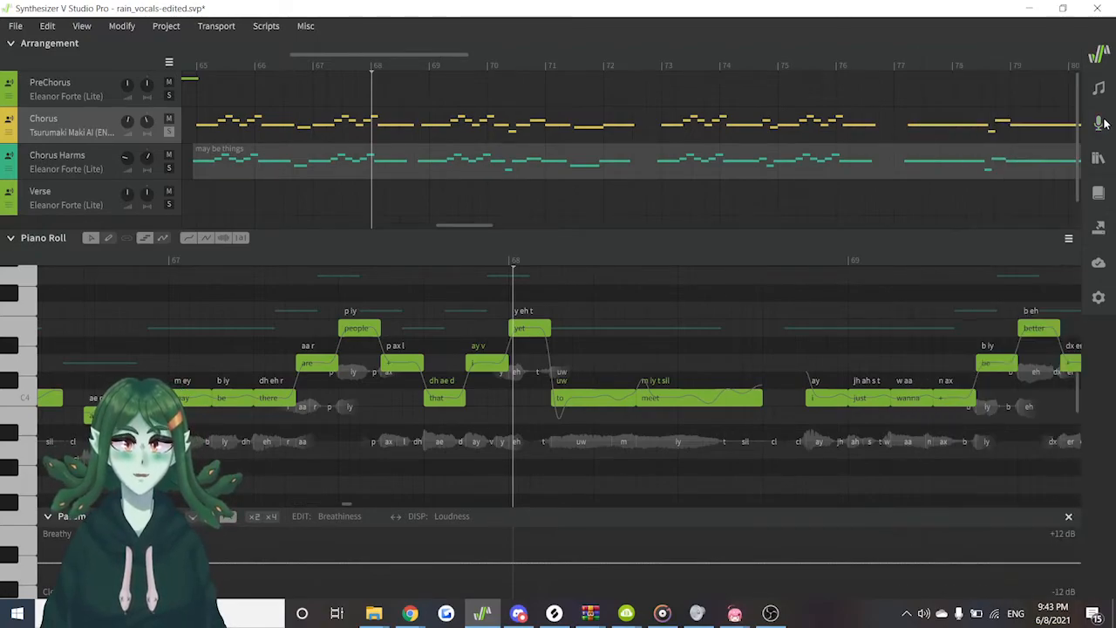
click(1099, 158)
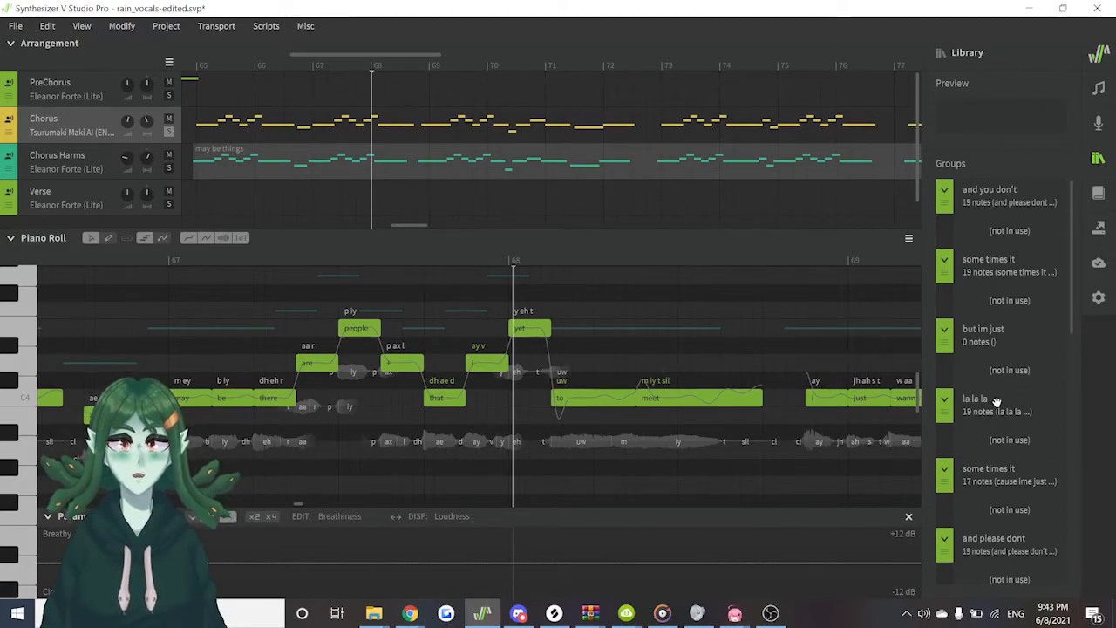
scroll(1011, 388, down, 10)
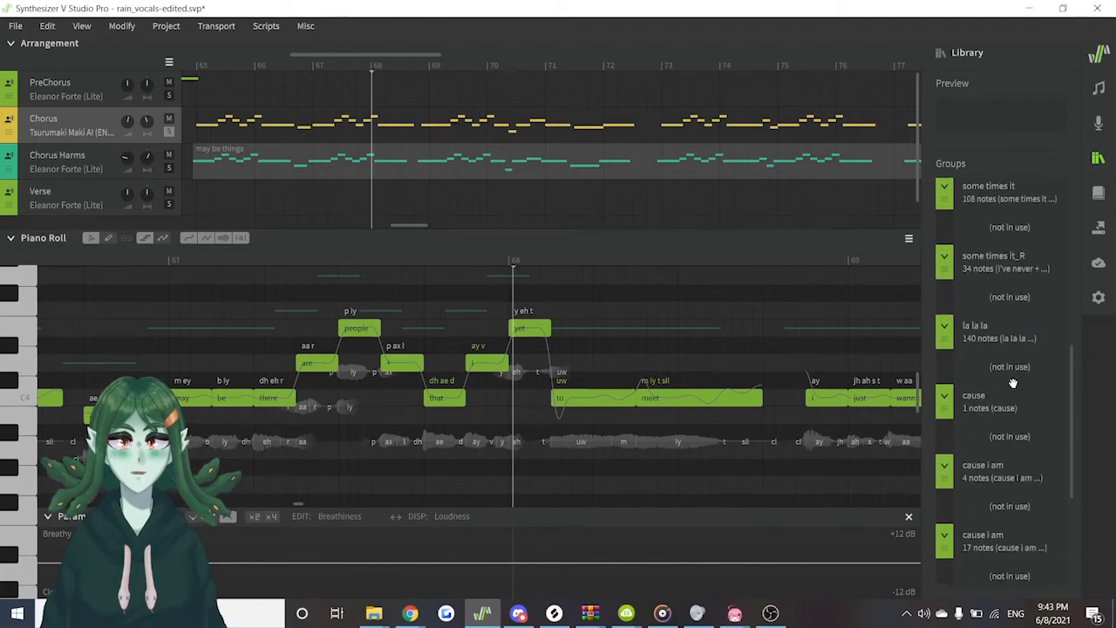
scroll(1012, 383, up, 10)
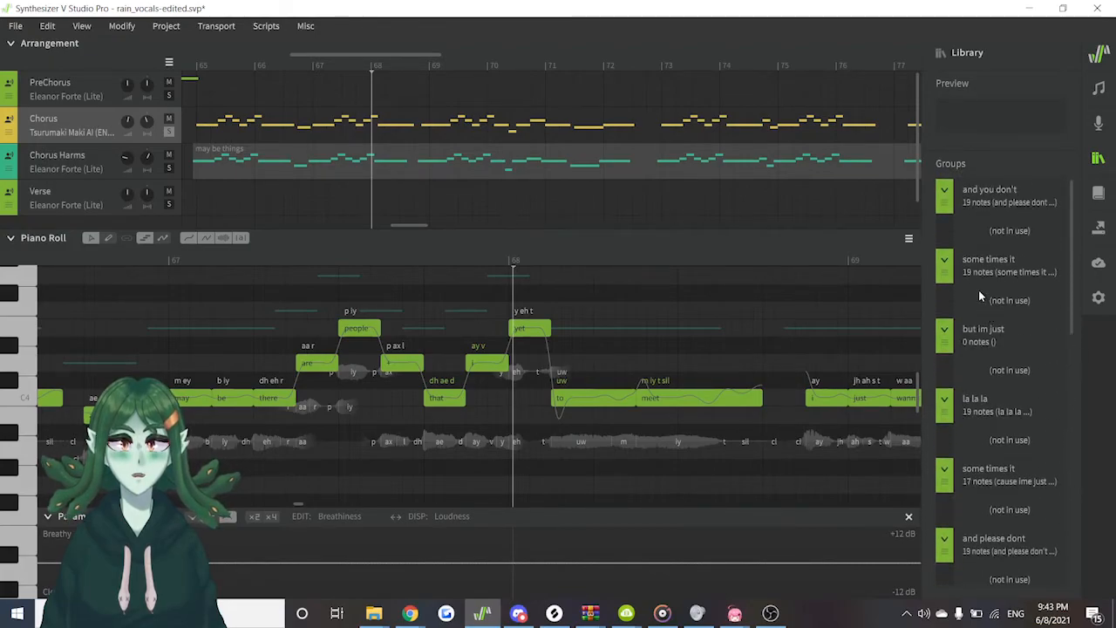
drag(995, 275, 598, 209)
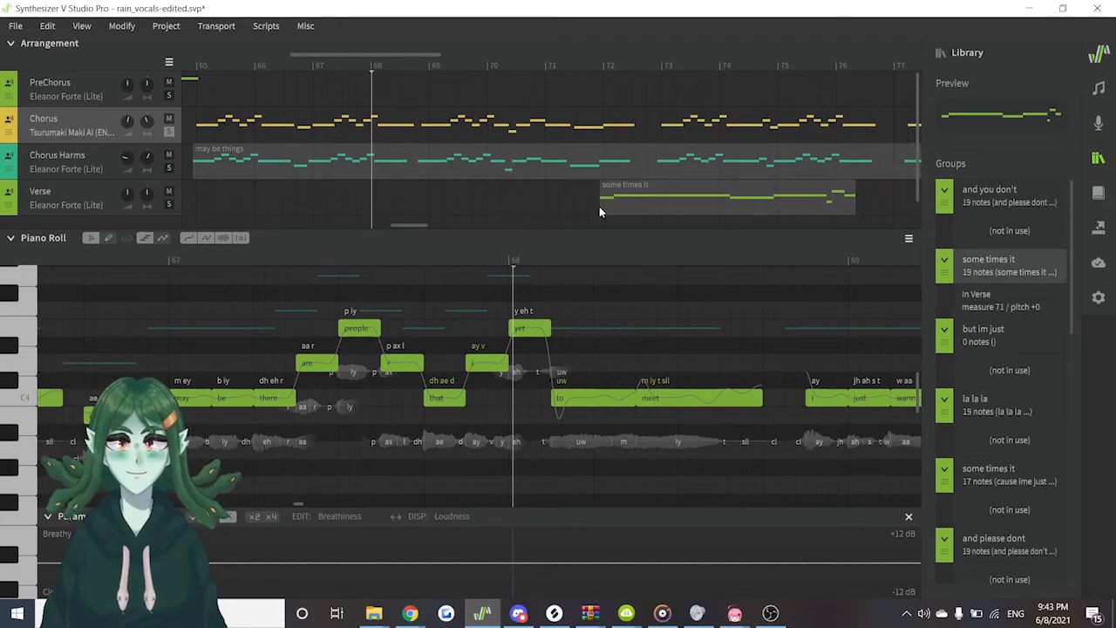
key(Delete)
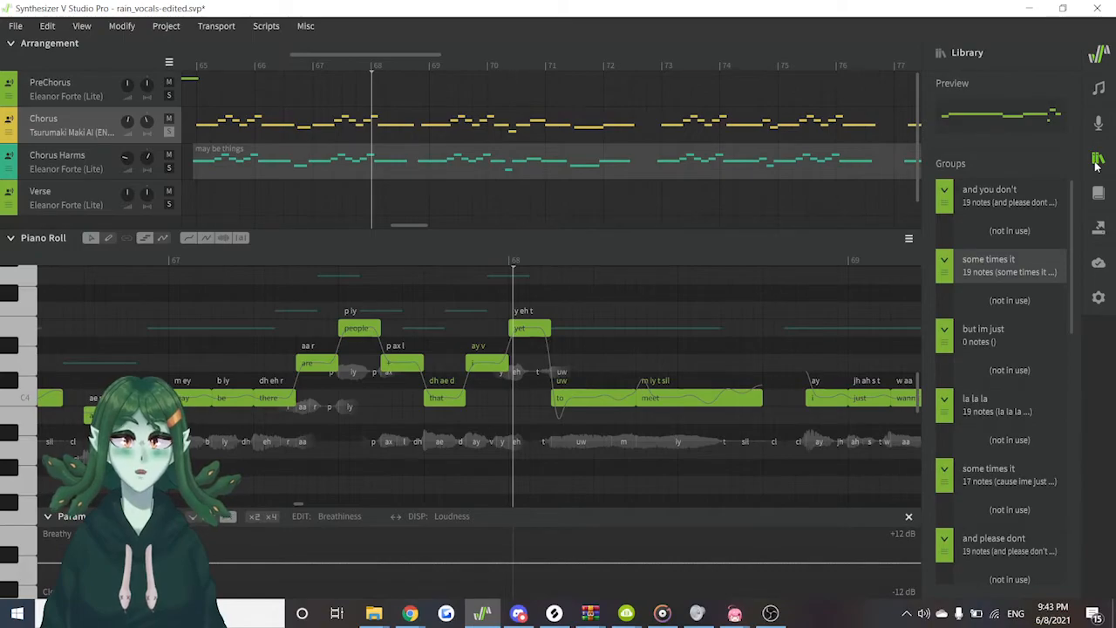
Open the pronunciation dictionary settings and play the Chorus from just before bar 67
click(1097, 193)
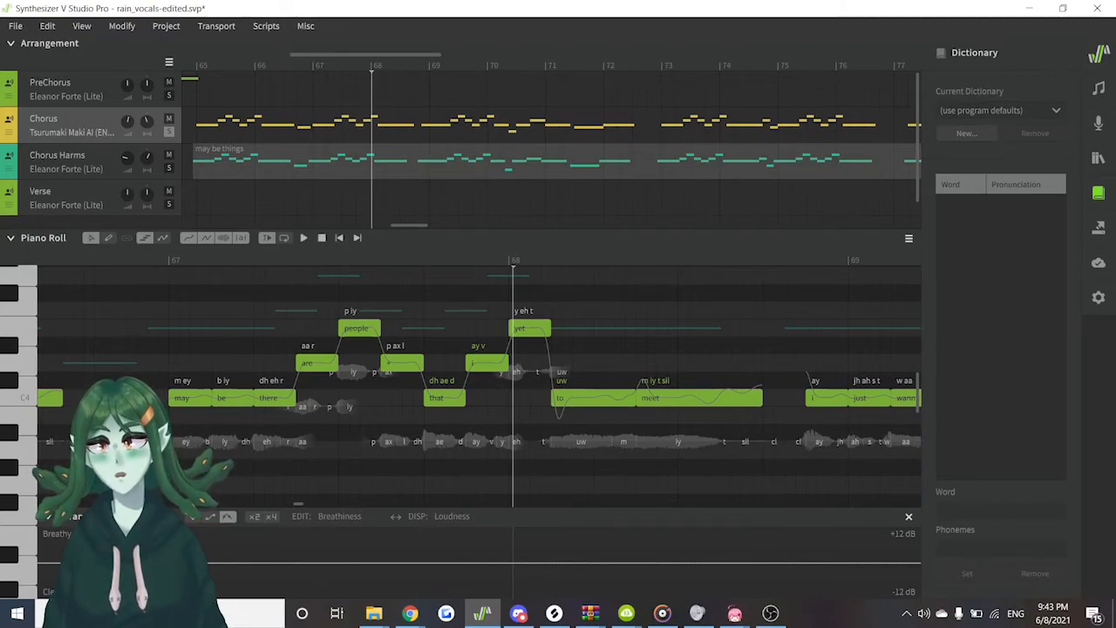
click(57, 259)
key(space)
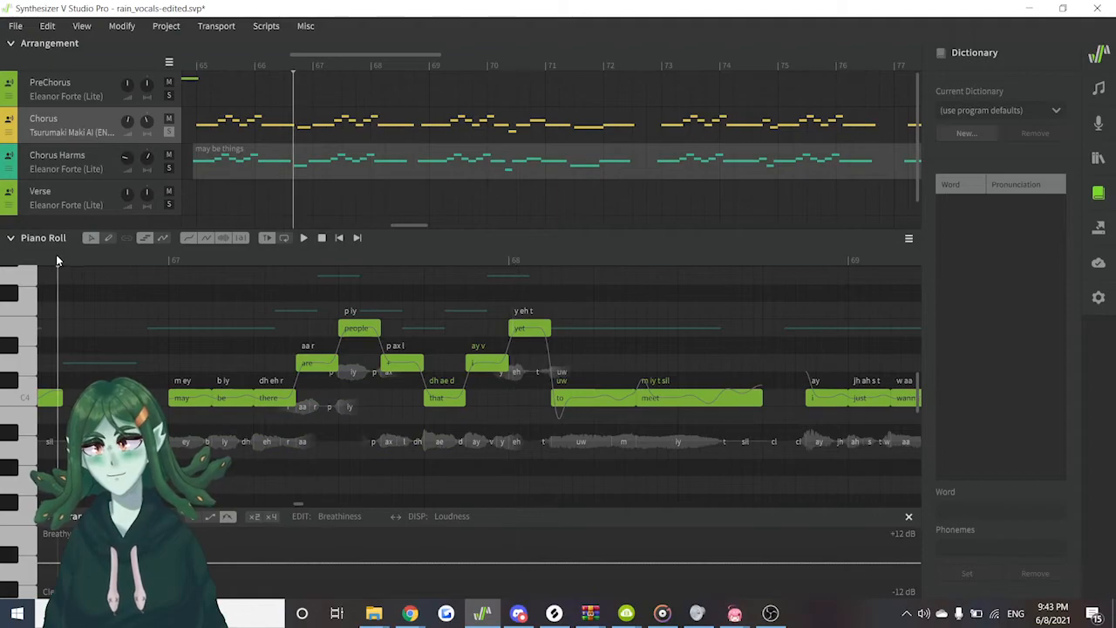
key(space)
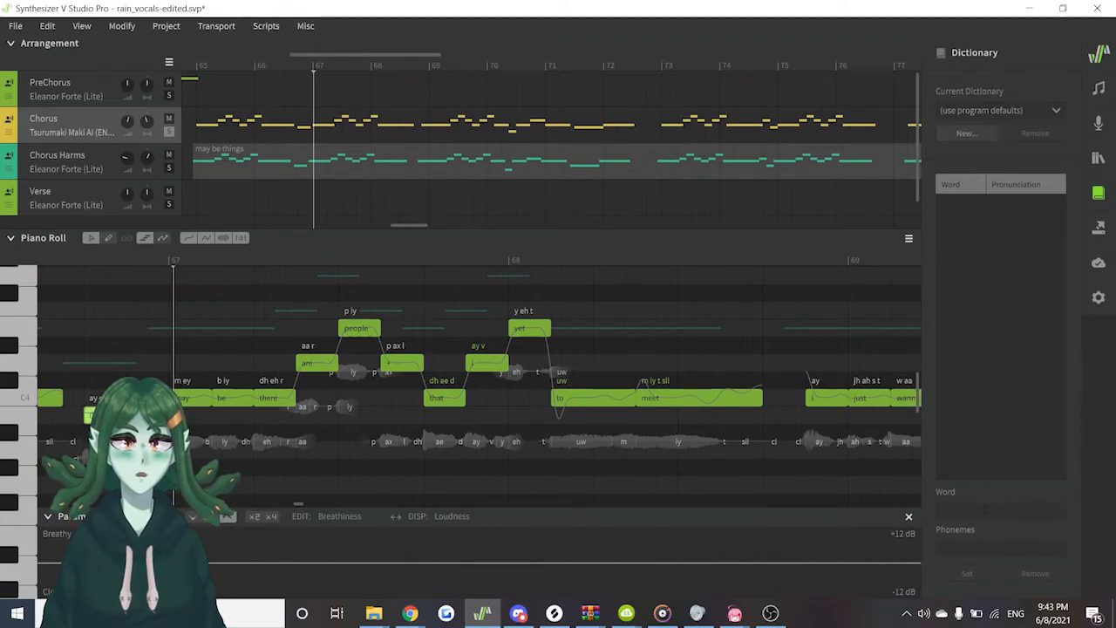
Create a dictionary named "maki" and add the word "i'm" with the phonemes "ay m"
click(968, 132)
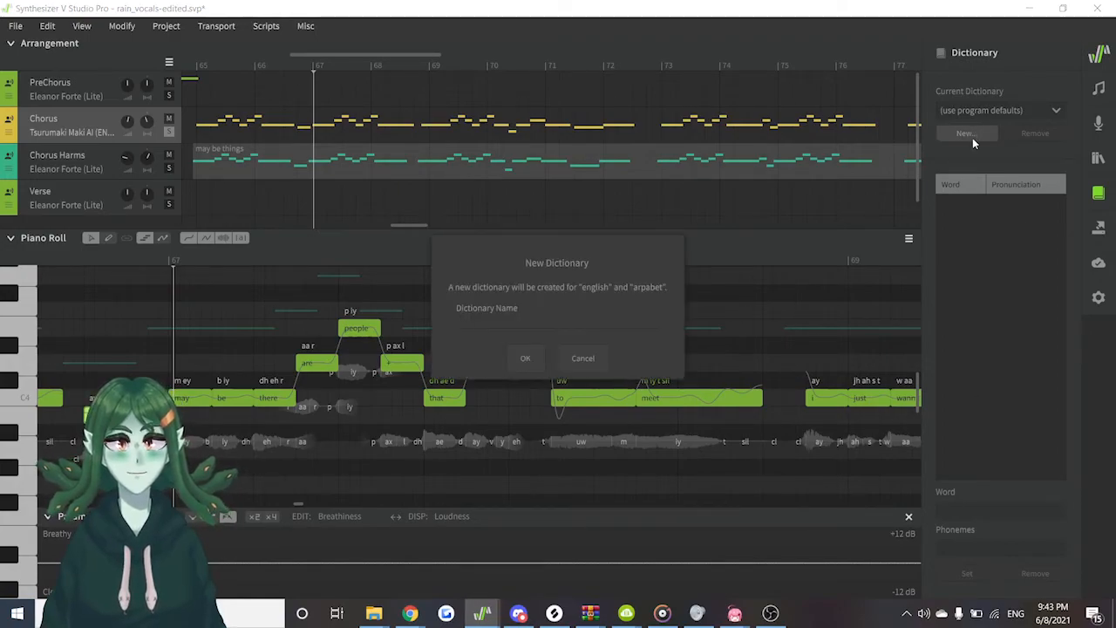
text(maki)
key(Return)
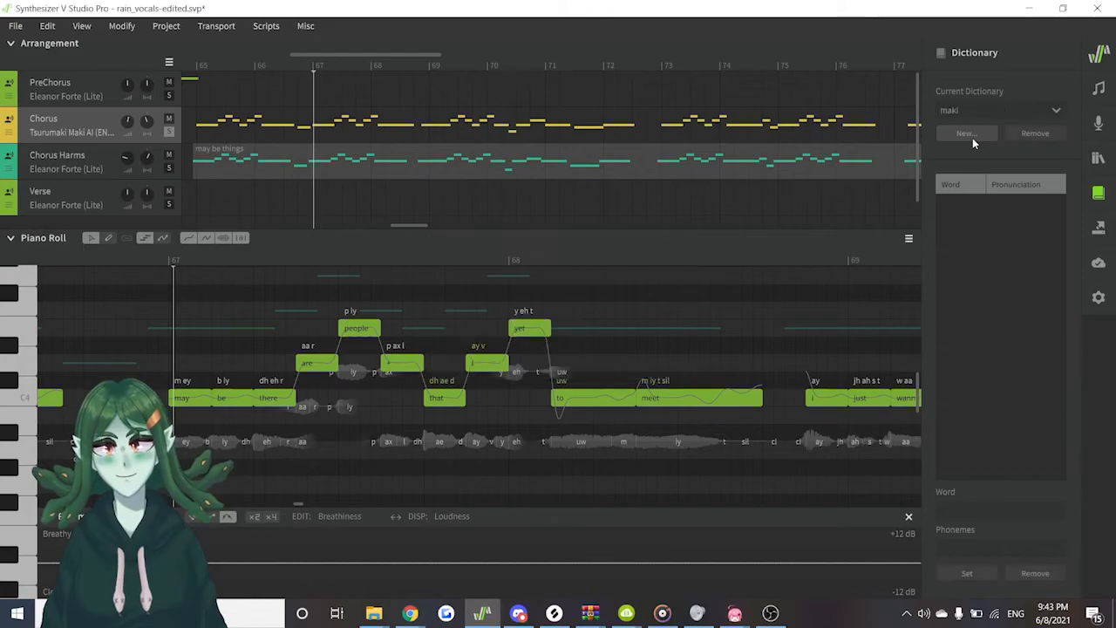
click(986, 510)
text(i'm)
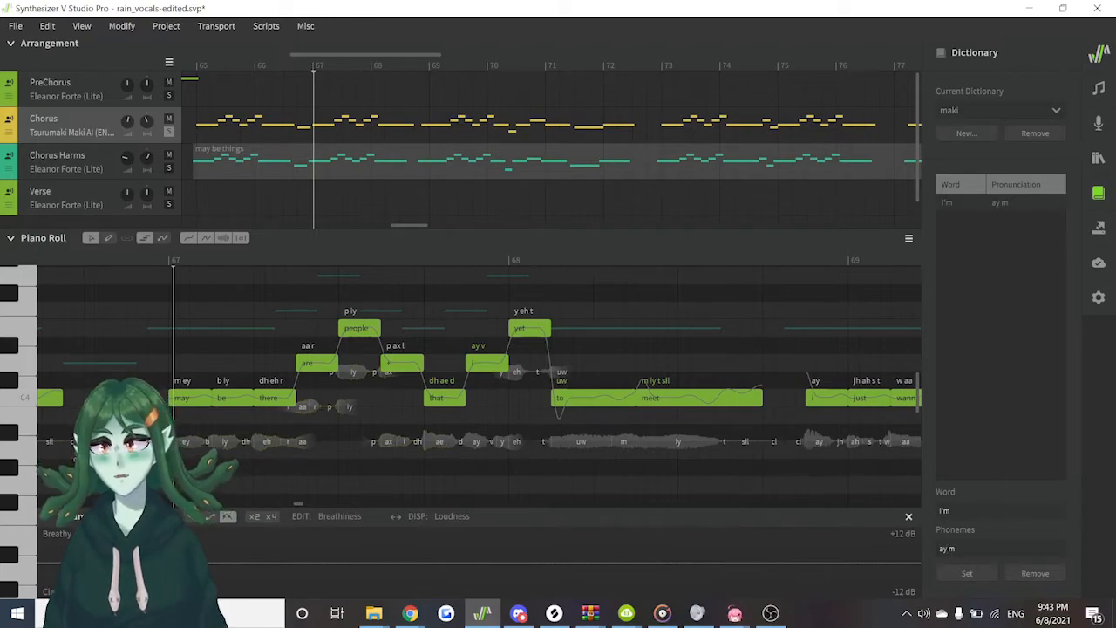
Change the lyric of the "may" note at the start of bar 67 to "i'm"
click(185, 399)
key(Return)
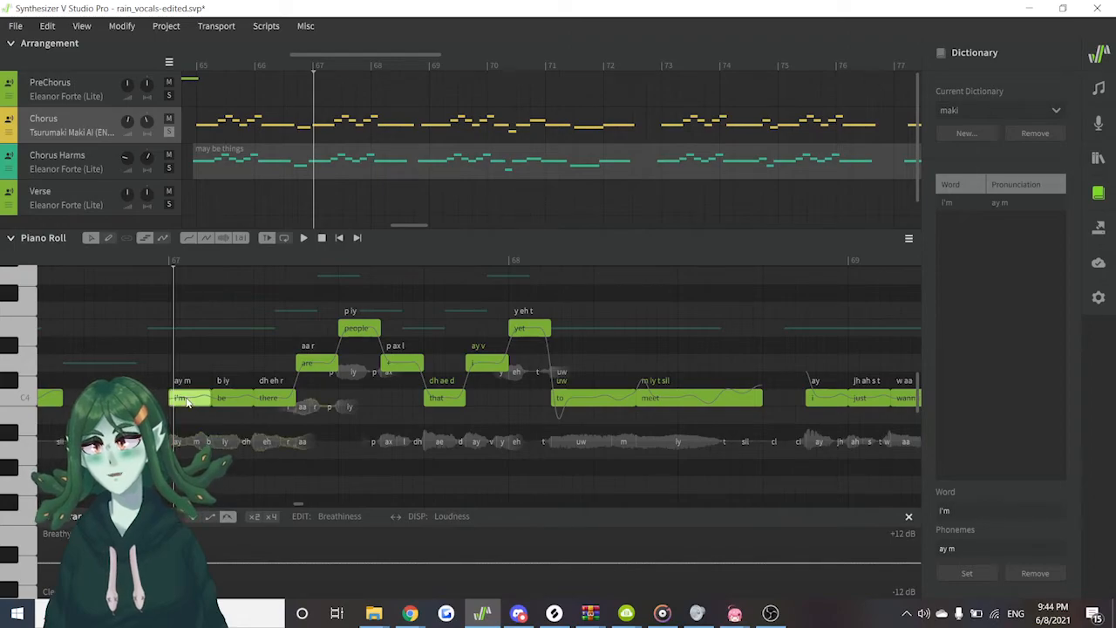
Undo the lyric change on the note at the start of bar 67 and play the Chorus from just before that bar
click(234, 261)
click(241, 261)
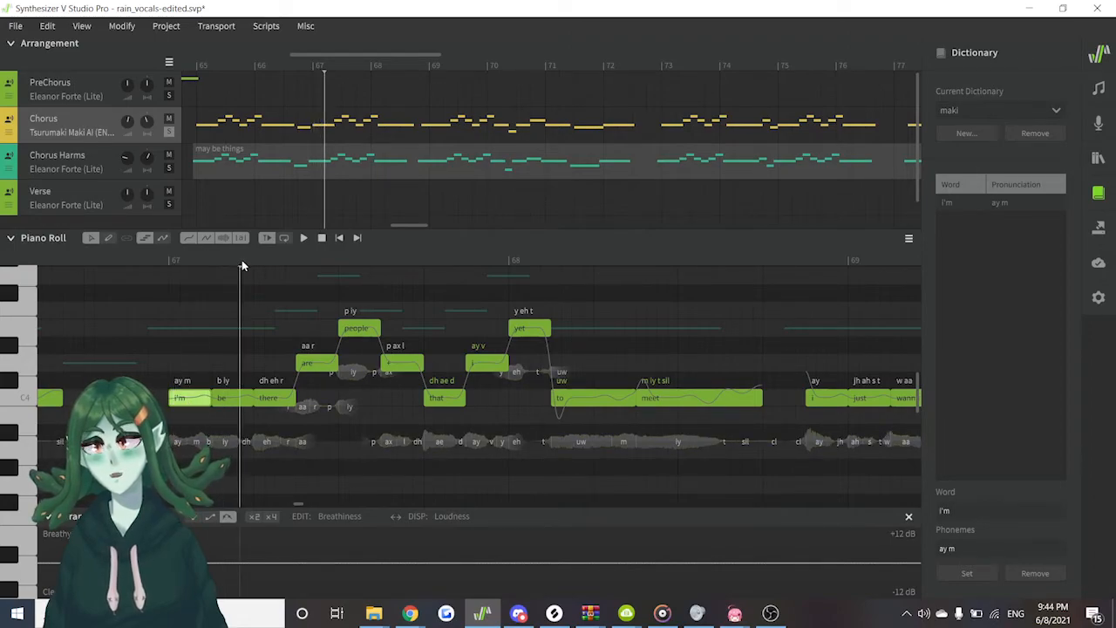
key(ctrl+z)
click(55, 261)
key(space)
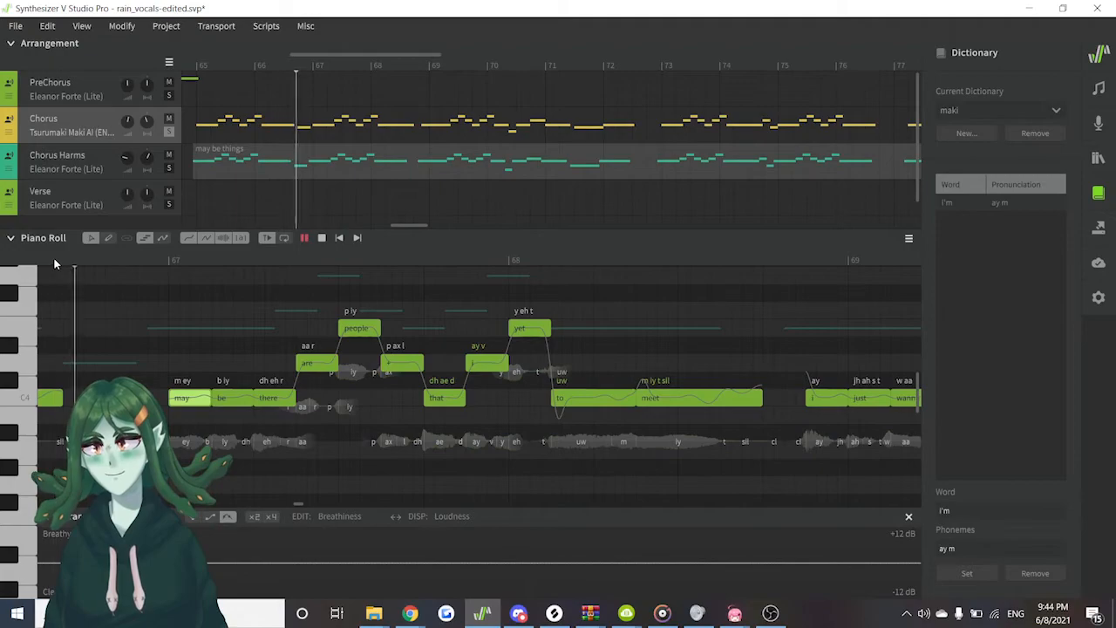
key(space)
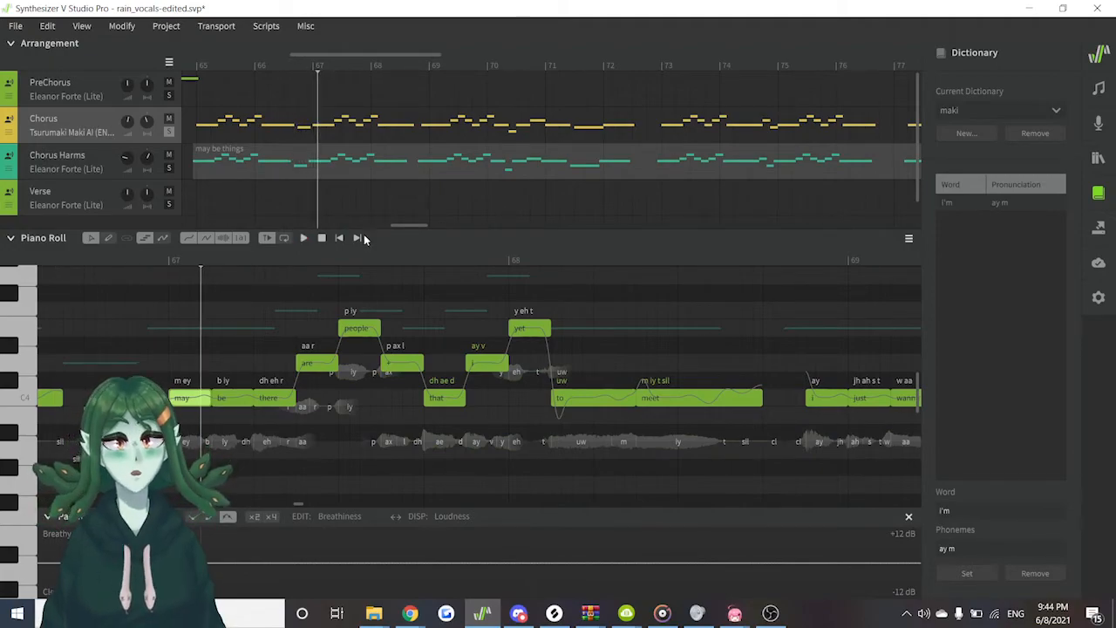
Open the render settings and exclude the PreChorus, Chorus, Chorus Harms and Verse tracks, keeping only Mix Down for export
click(1100, 197)
click(1100, 229)
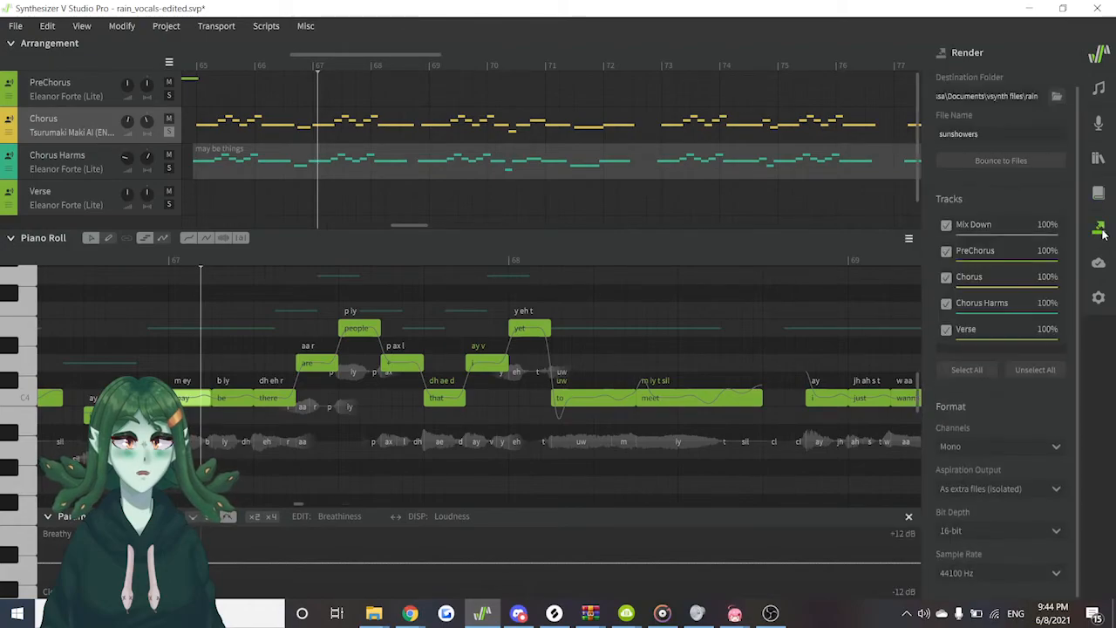
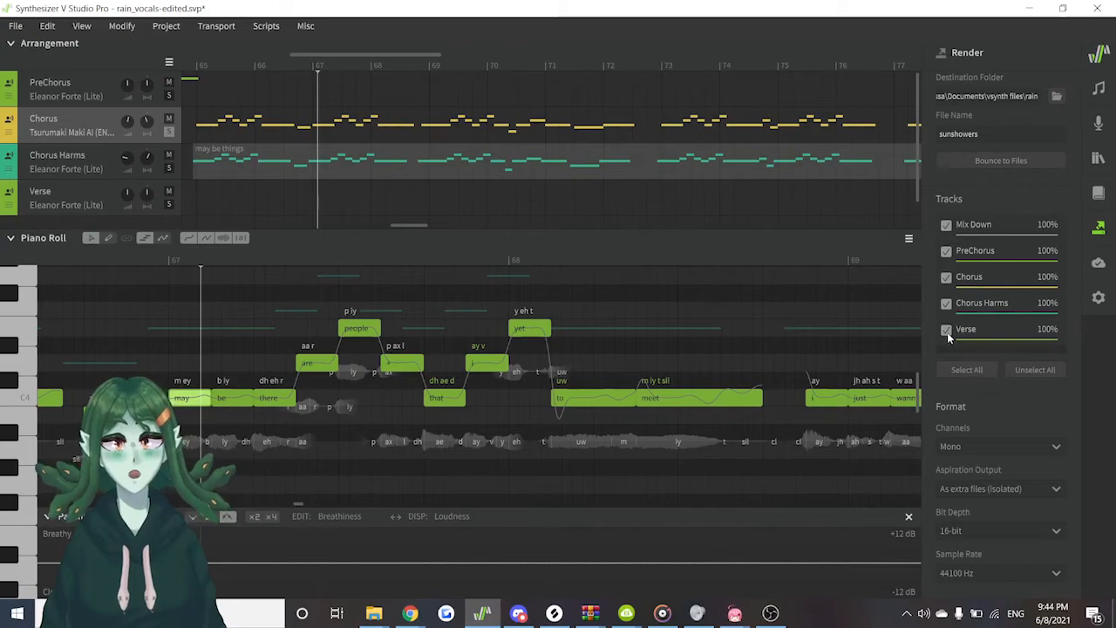
click(947, 278)
click(946, 250)
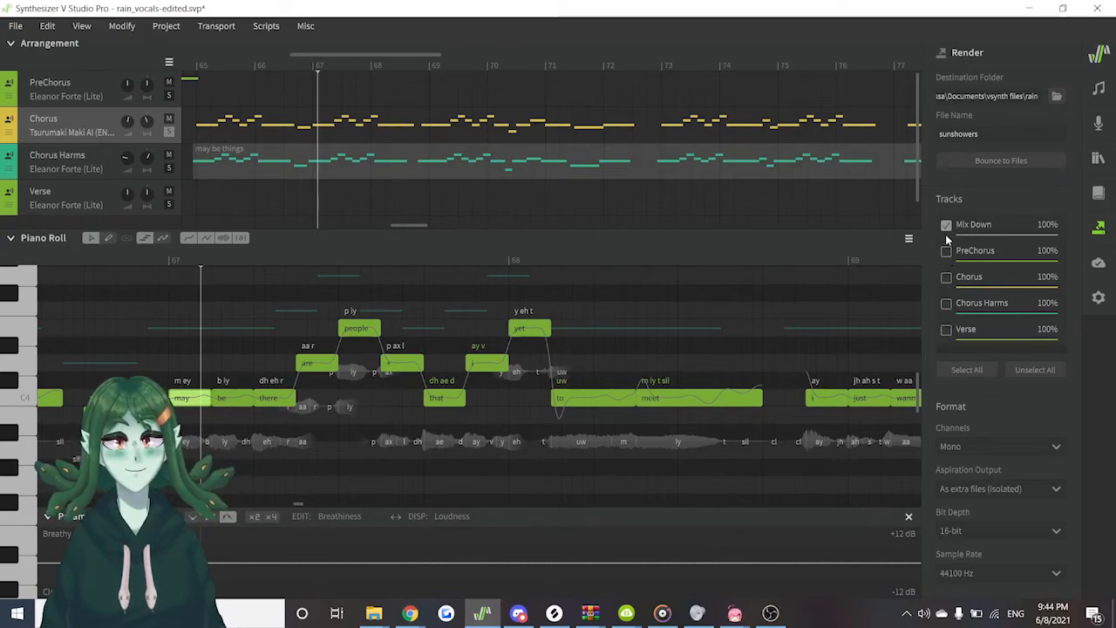
Include the PreChorus, Chorus, Chorus Harms and Verse tracks in the render again
click(946, 251)
click(946, 278)
click(947, 303)
click(946, 329)
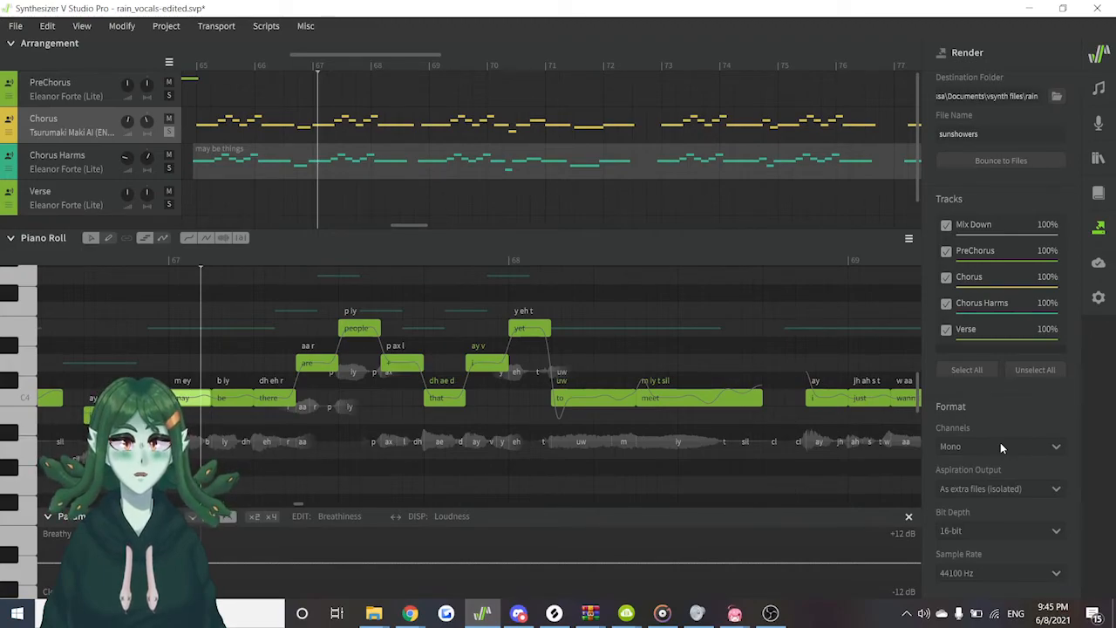
Examine the available Channels and Aspiration Output options in the render format settings
click(968, 445)
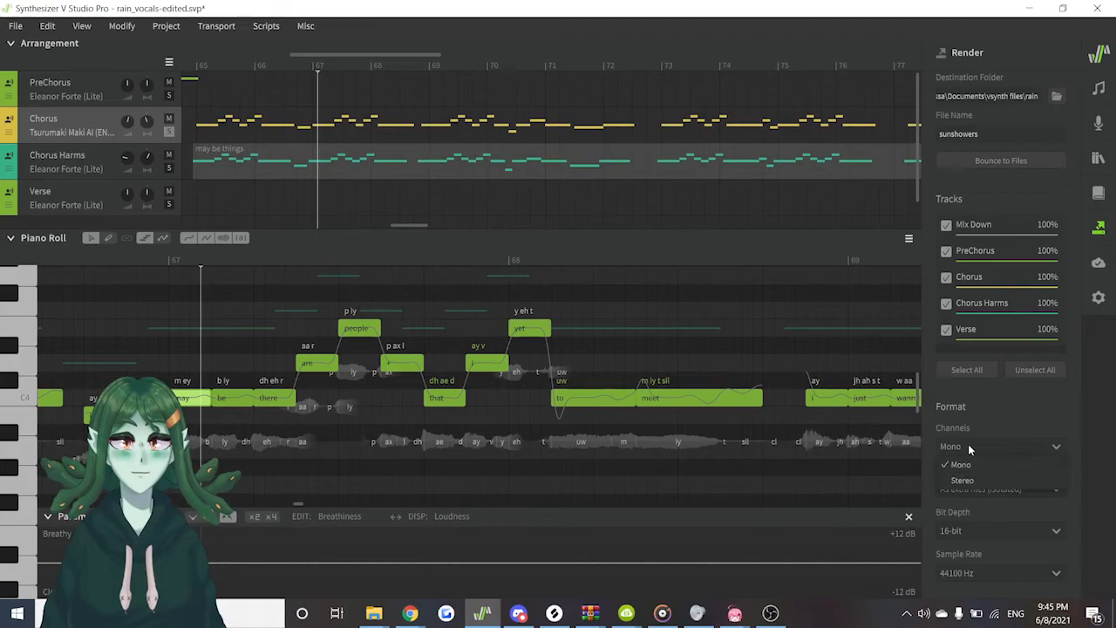
click(954, 430)
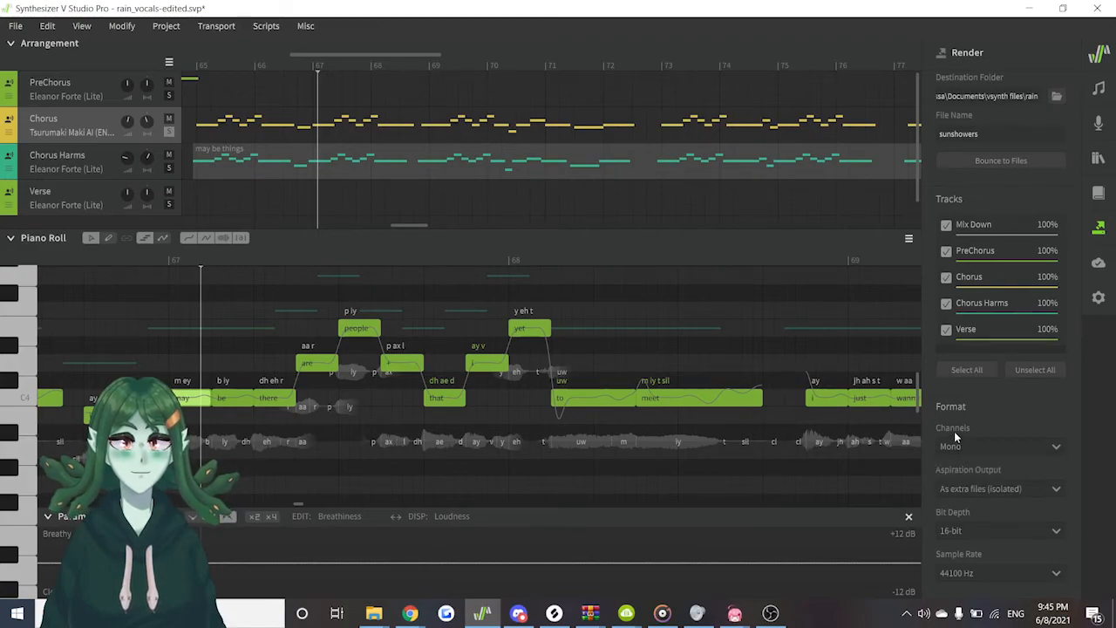
click(957, 489)
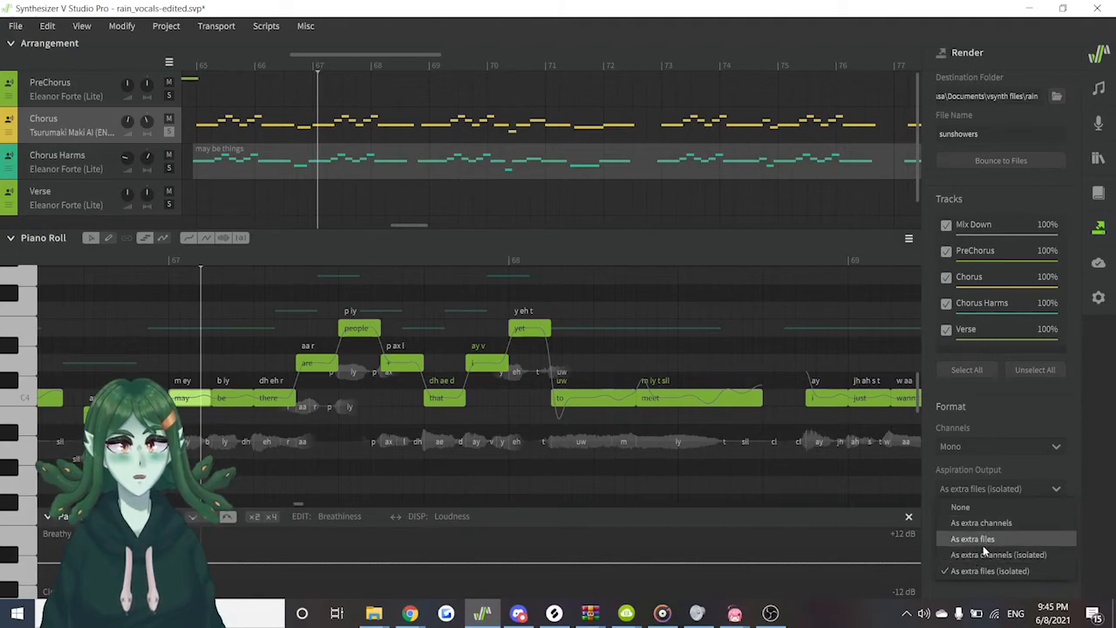
click(1099, 473)
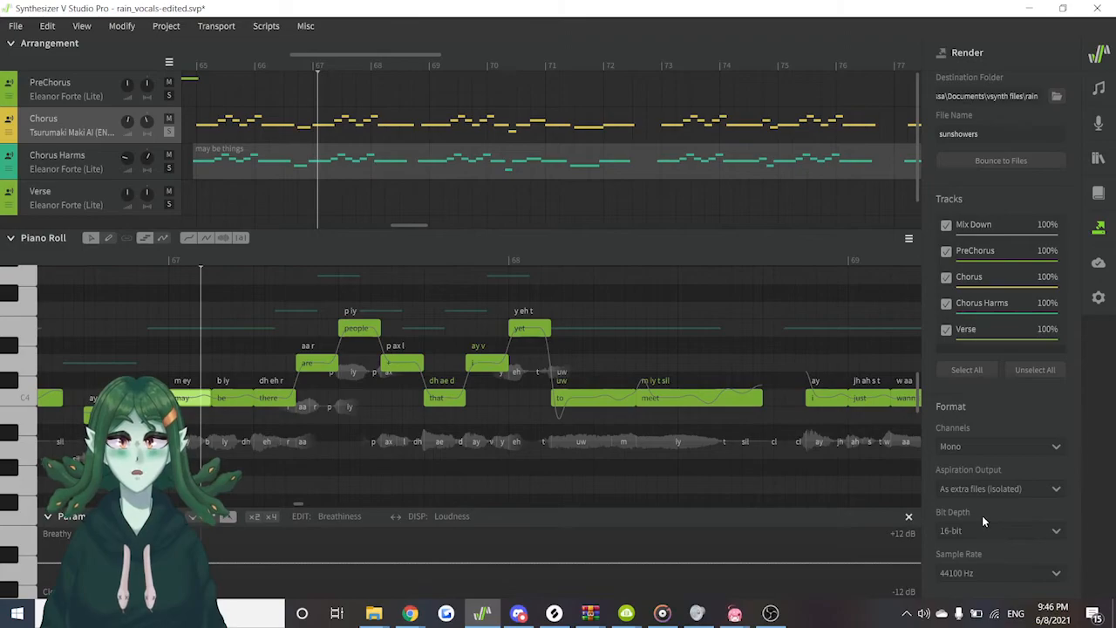
Check the installed products for updates and view the license status of Koharu Rikka AI
click(1103, 227)
click(1099, 261)
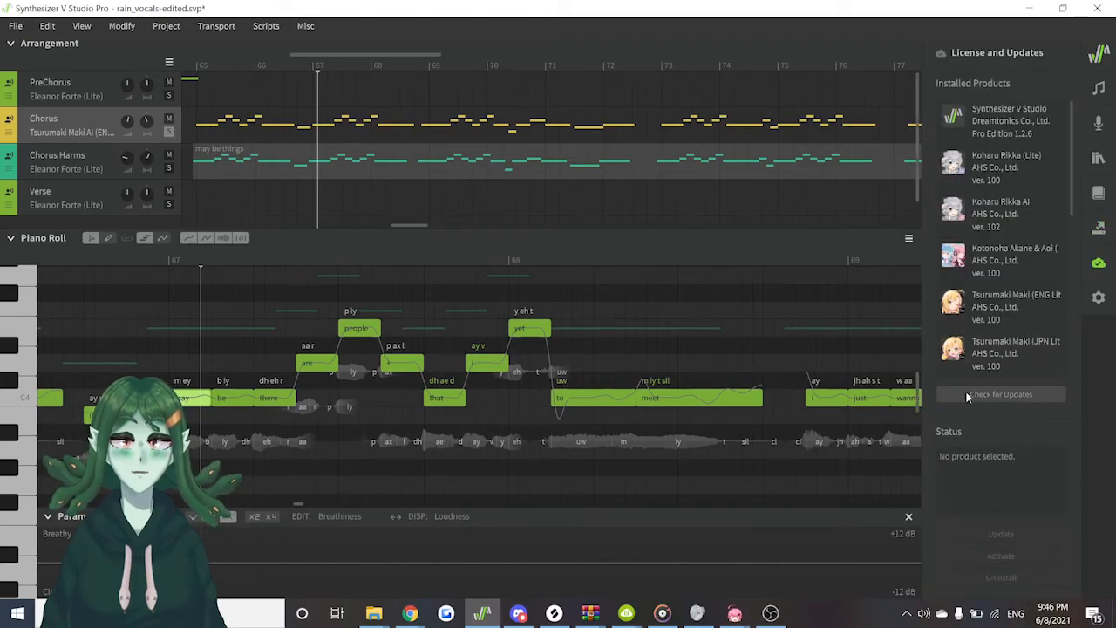
click(968, 395)
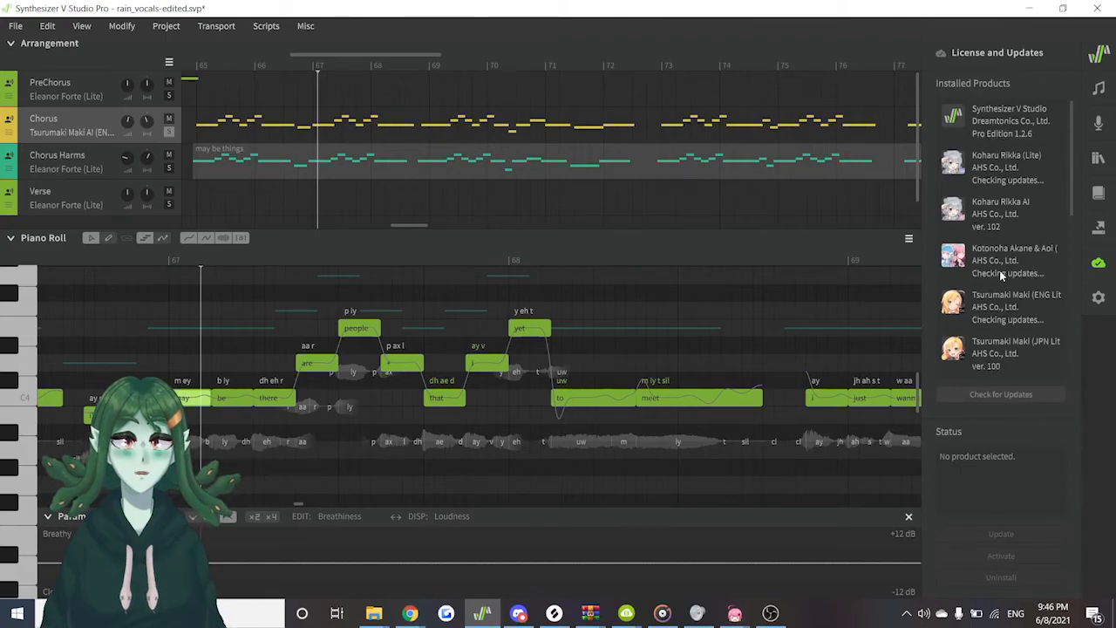
scroll(999, 270, down, 5)
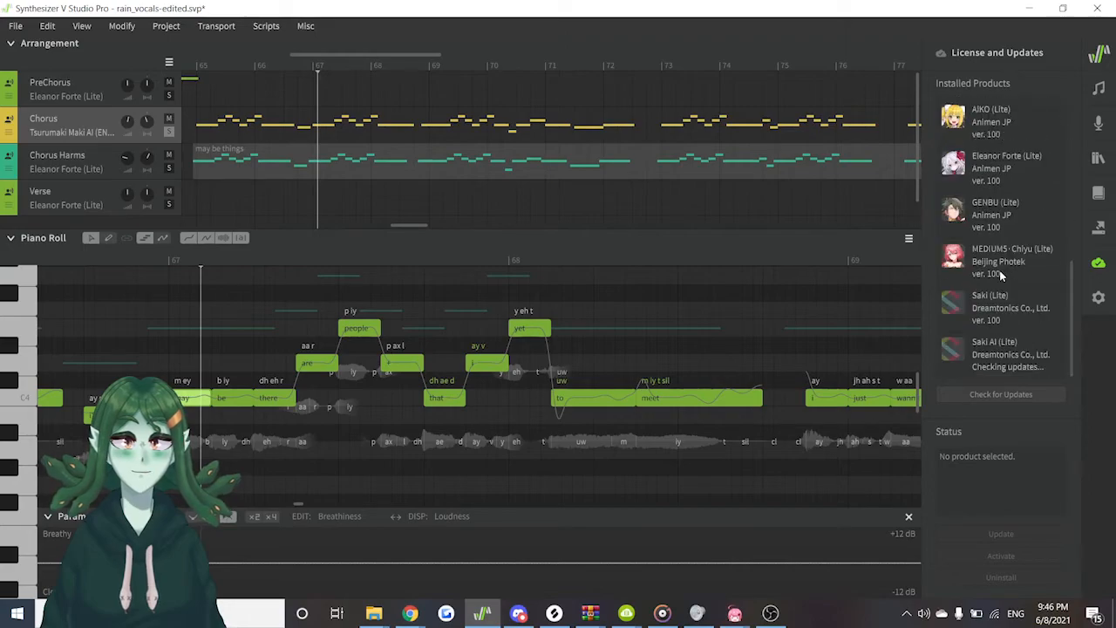
scroll(1001, 276, up, 5)
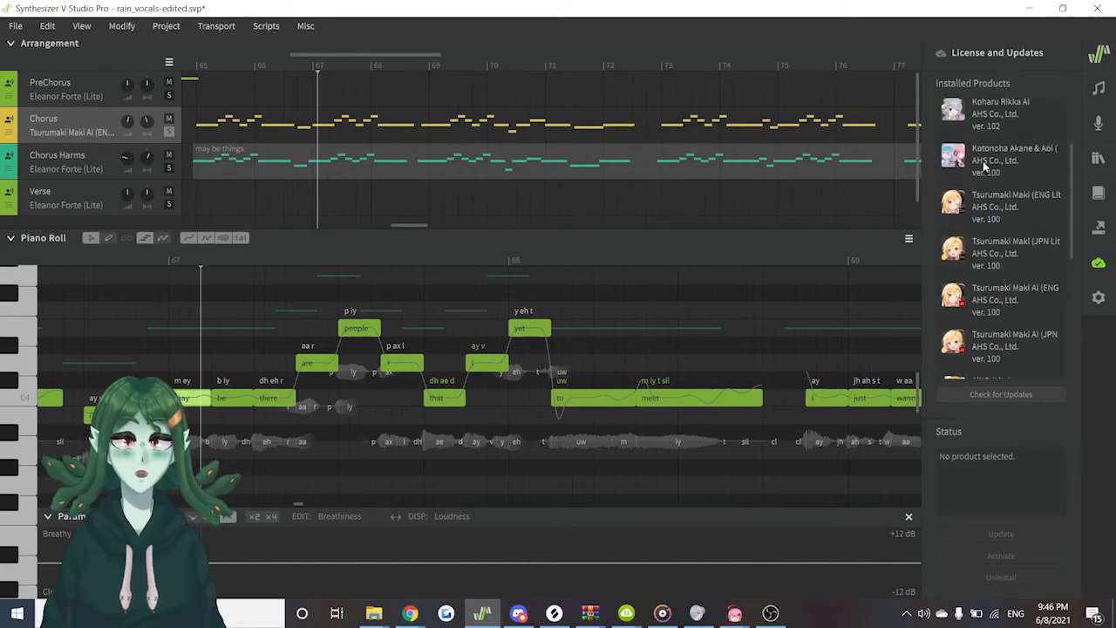
click(995, 120)
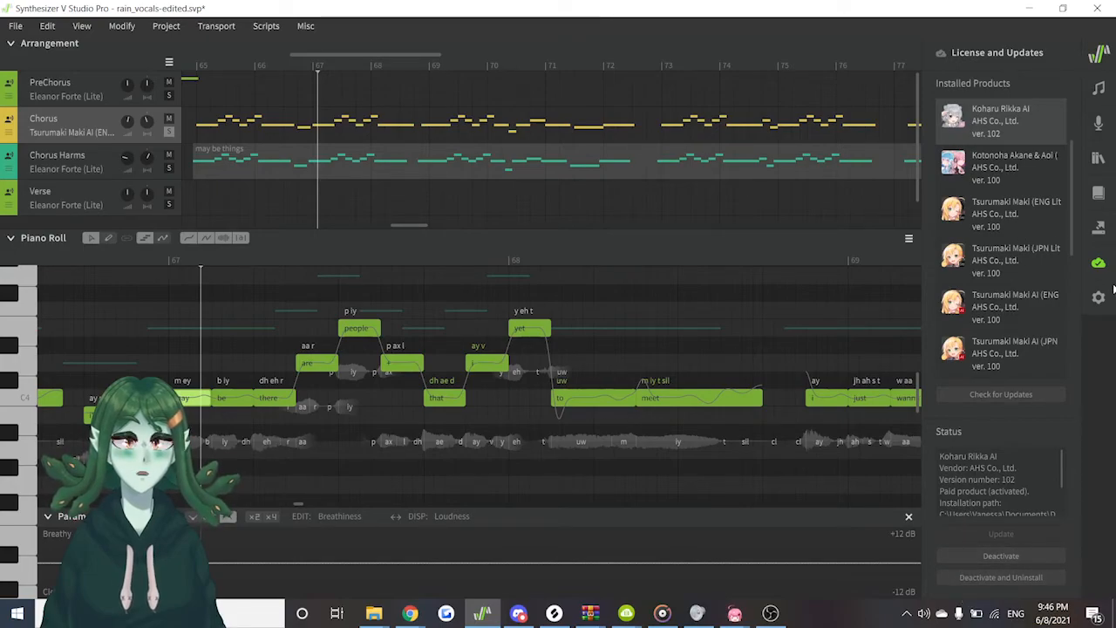
Open the application settings, play the Chorus briefly from just before bar 69, and return the playhead to bar 67
click(1098, 263)
click(1099, 297)
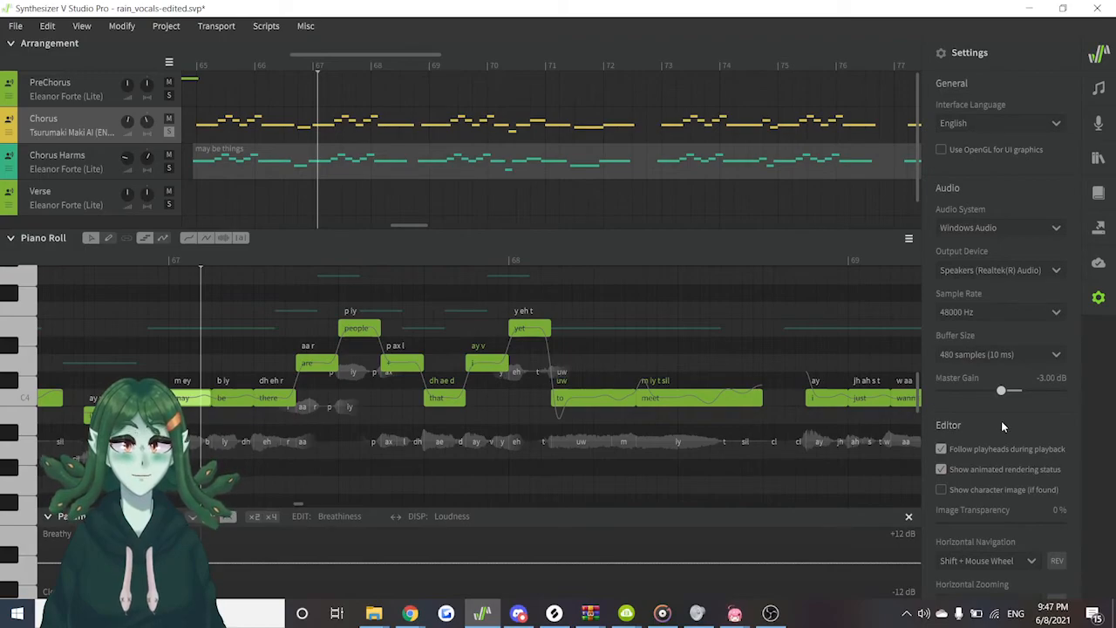
scroll(1000, 420, down, 1)
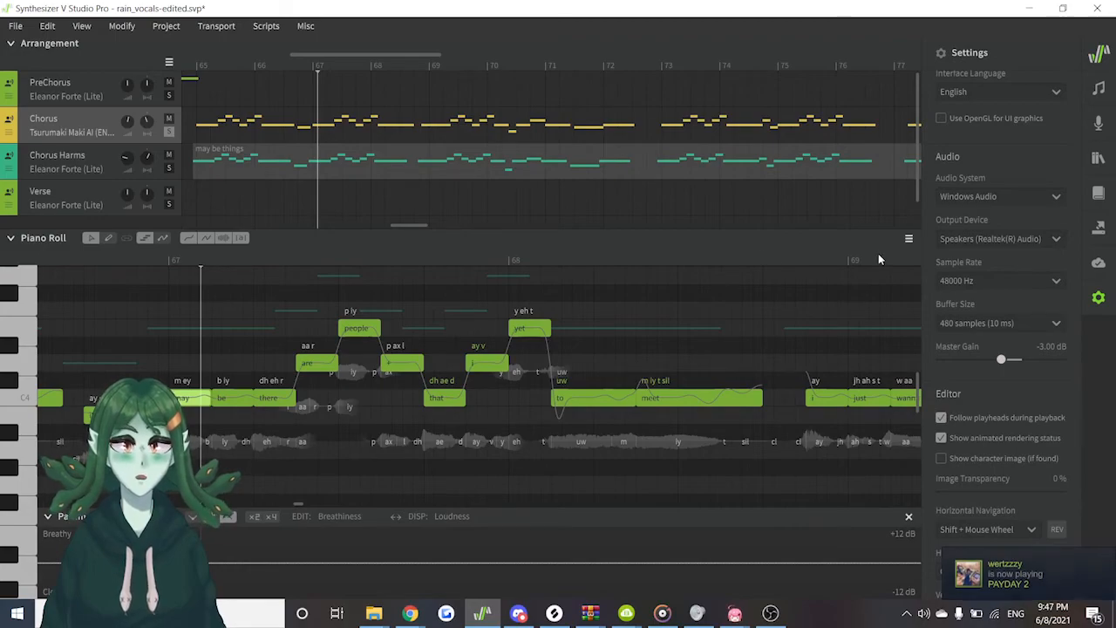
click(842, 258)
key(space)
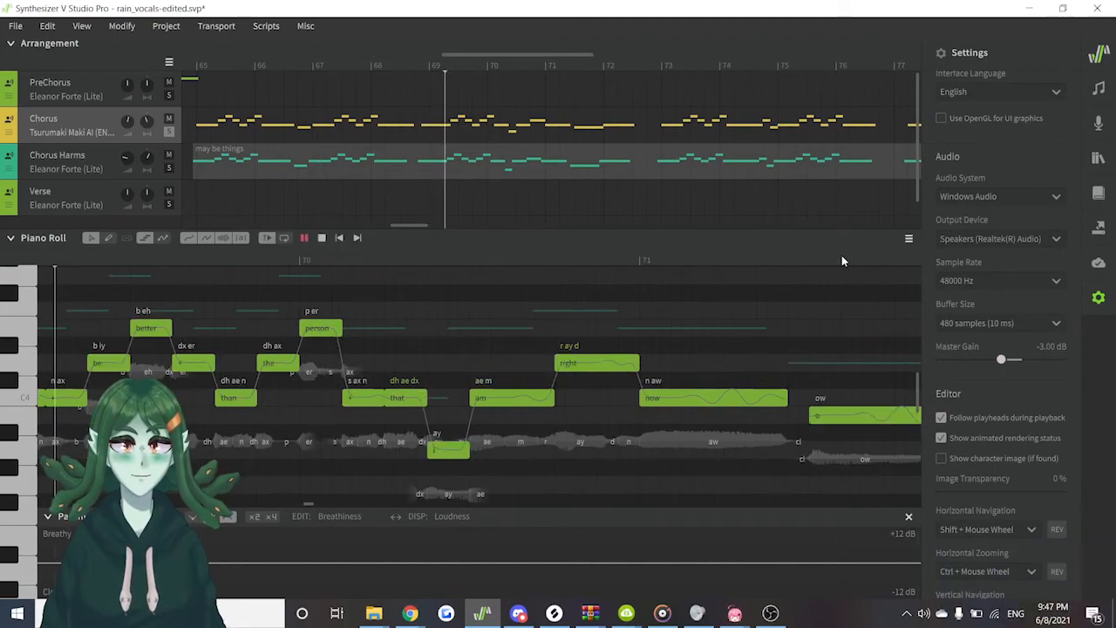
key(space)
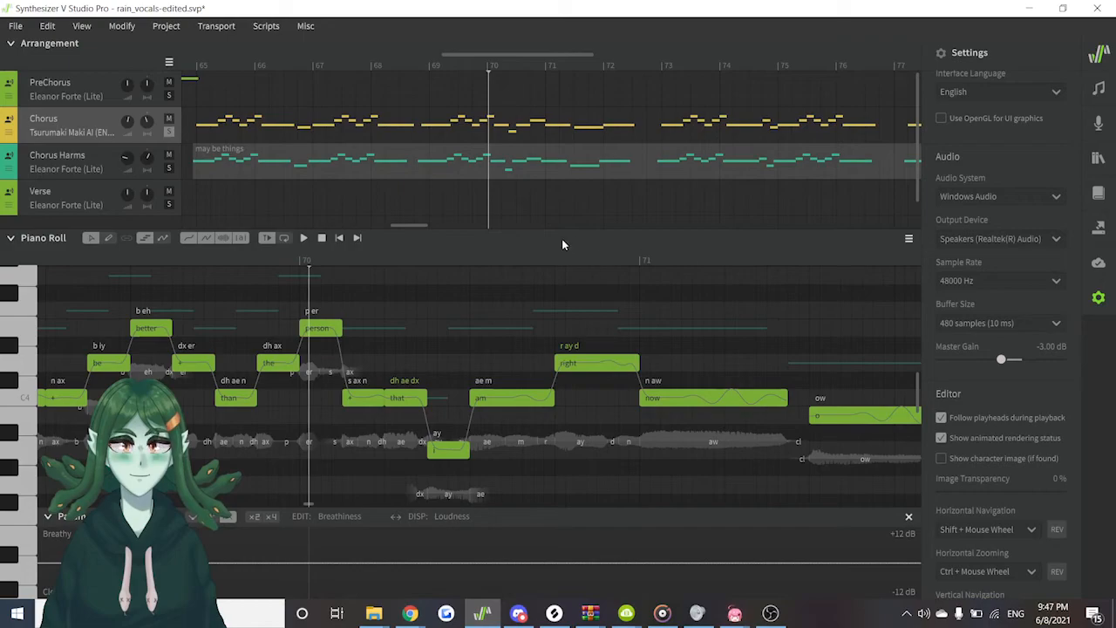
mouse_move(182, 258)
mouse_down()
mouse_move(1, 253)
mouse_move(1, 269)
mouse_move(20, 257)
mouse_move(193, 259)
mouse_up()
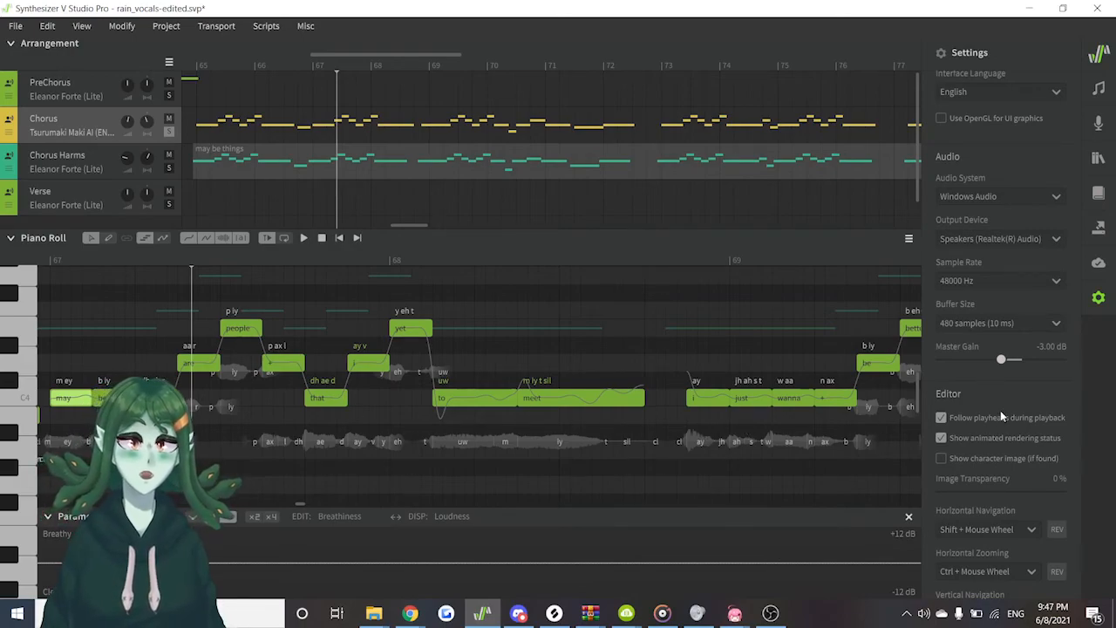
Enable the character image in the piano roll and review the navigation, default lyric and parameter options in the settings
click(974, 463)
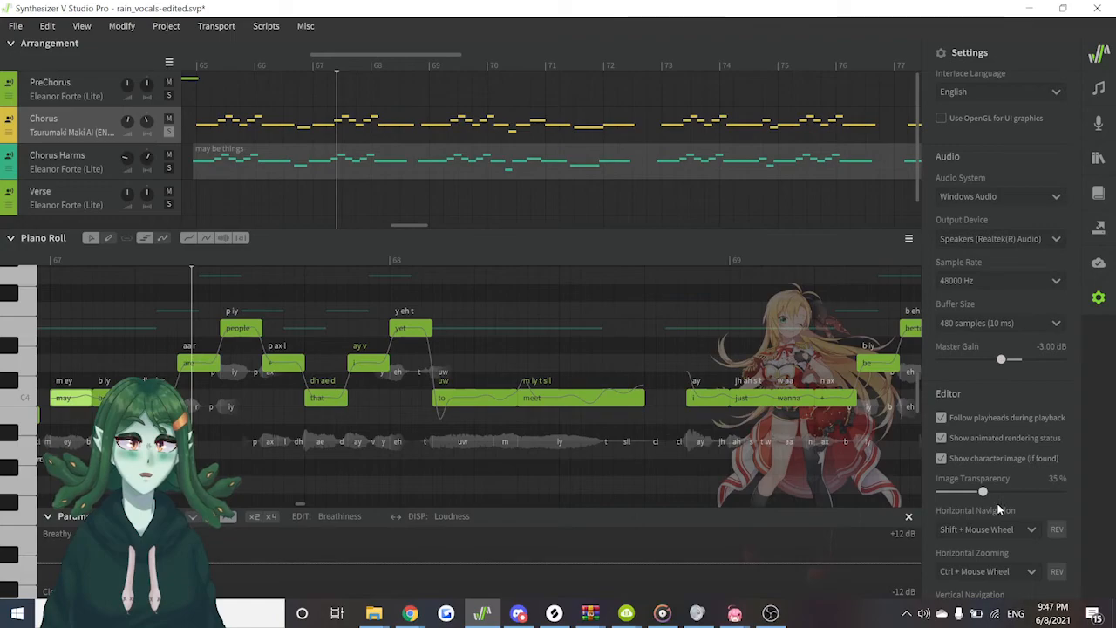
scroll(997, 502, down, 2)
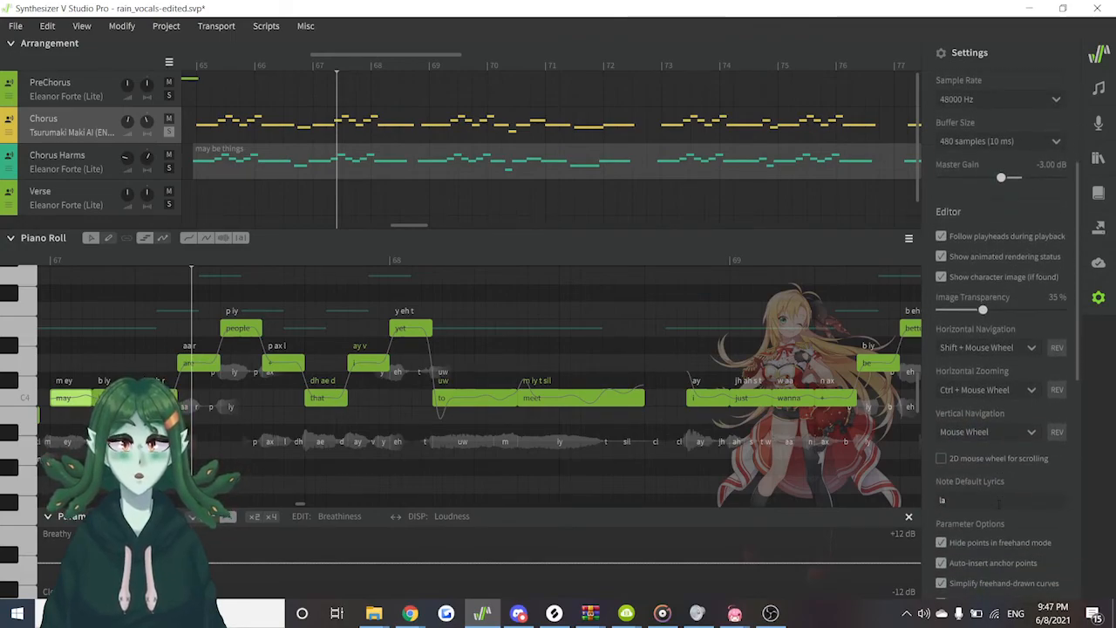
scroll(998, 461, down, 2)
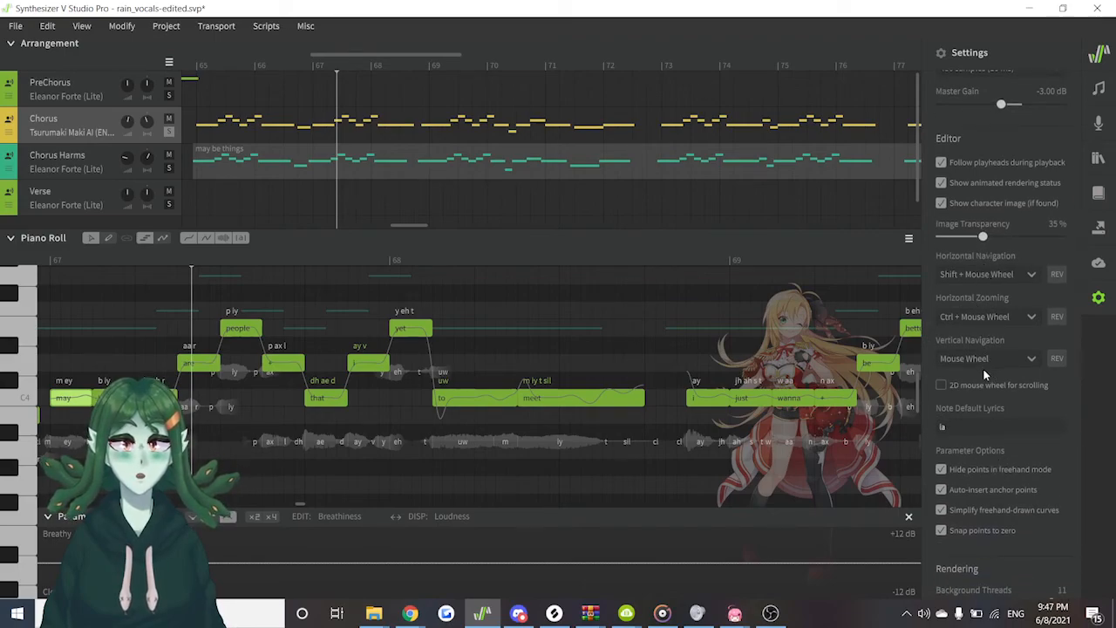
scroll(981, 385, down, 3)
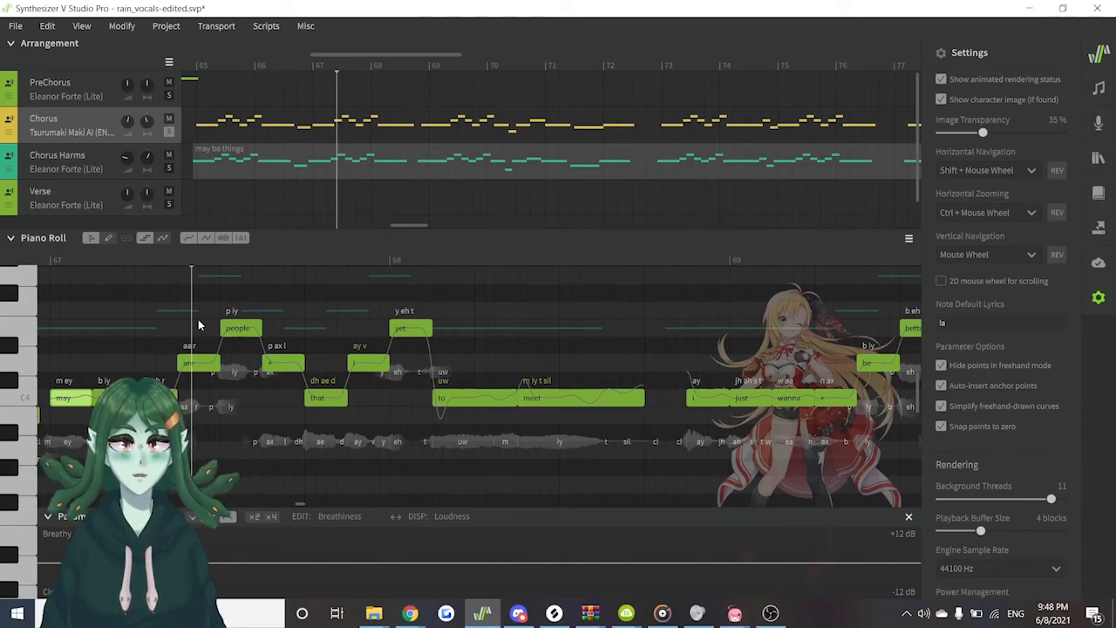
Try drawing a freehand pitch curve over the notes around "people" in bar 67
click(108, 238)
click(163, 238)
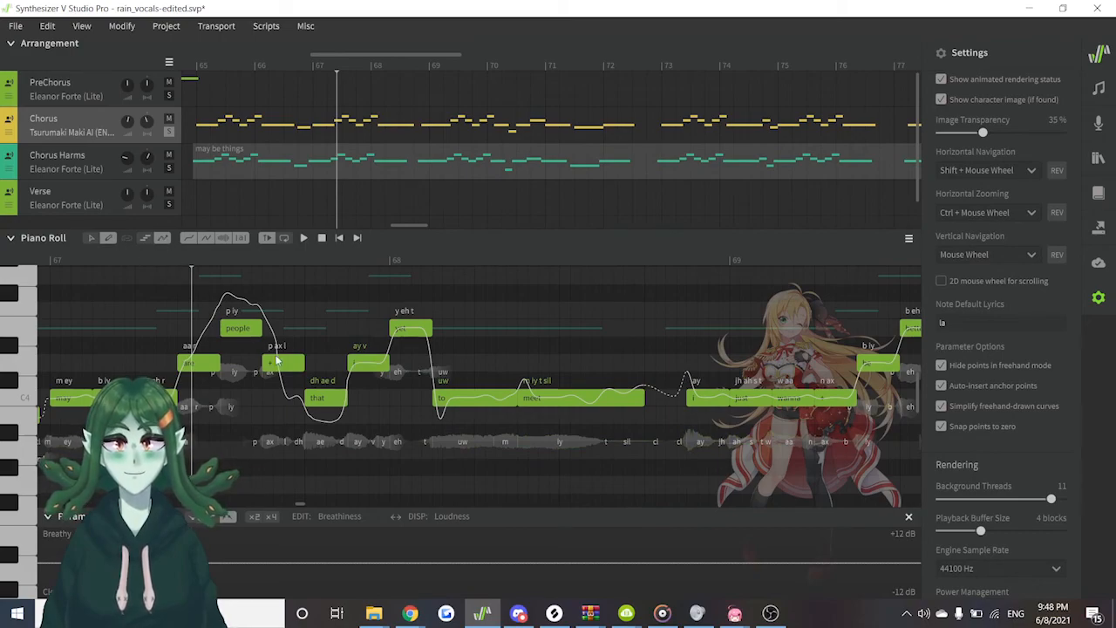
click(92, 237)
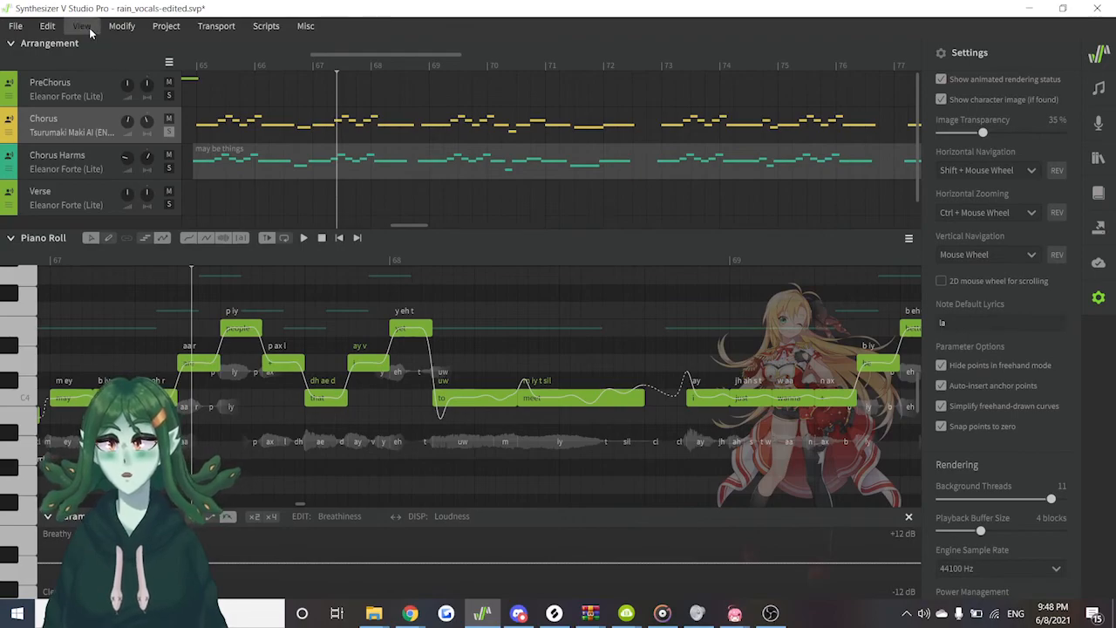
Create pitch anchor points for the notes from "may" to "meet" in bars 67 and 68 and inspect them on the pitch curve
click(121, 26)
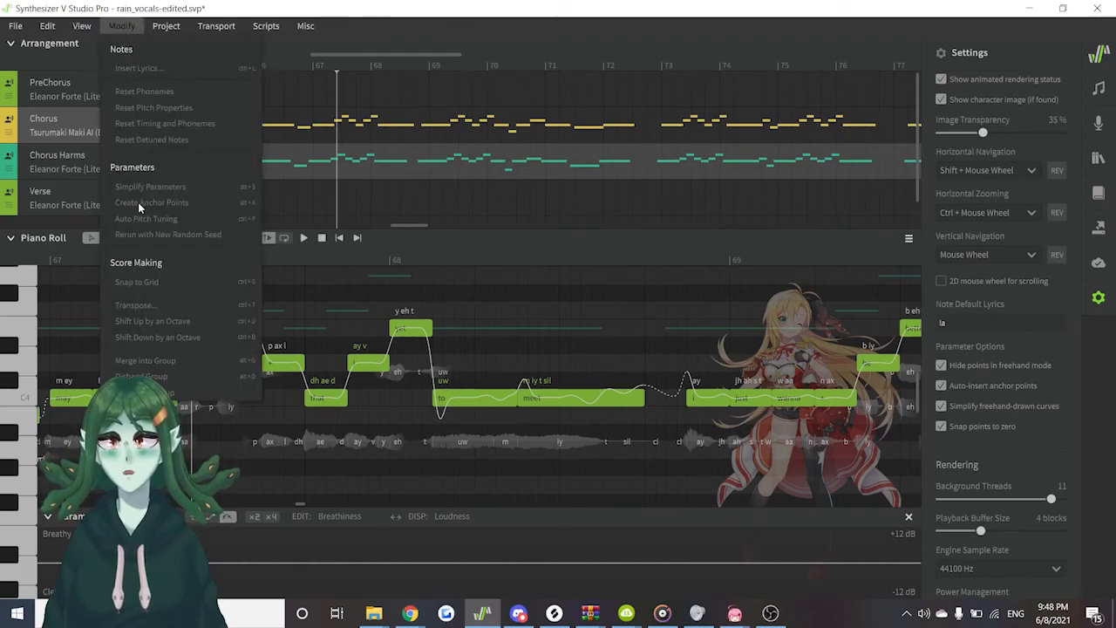
click(60, 290)
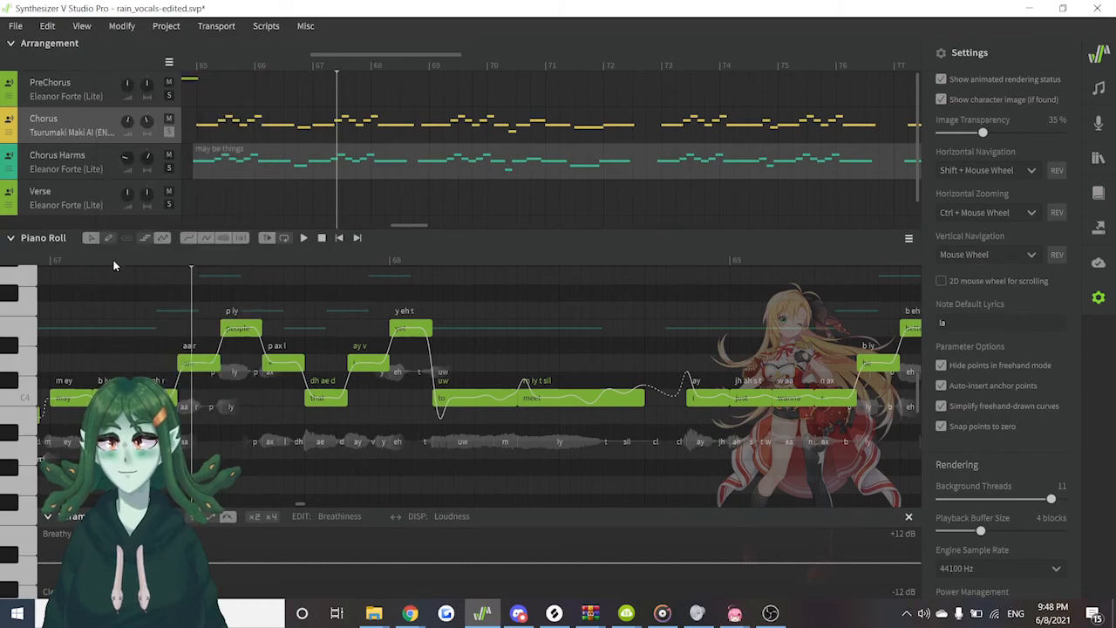
click(164, 243)
drag(73, 315, 550, 458)
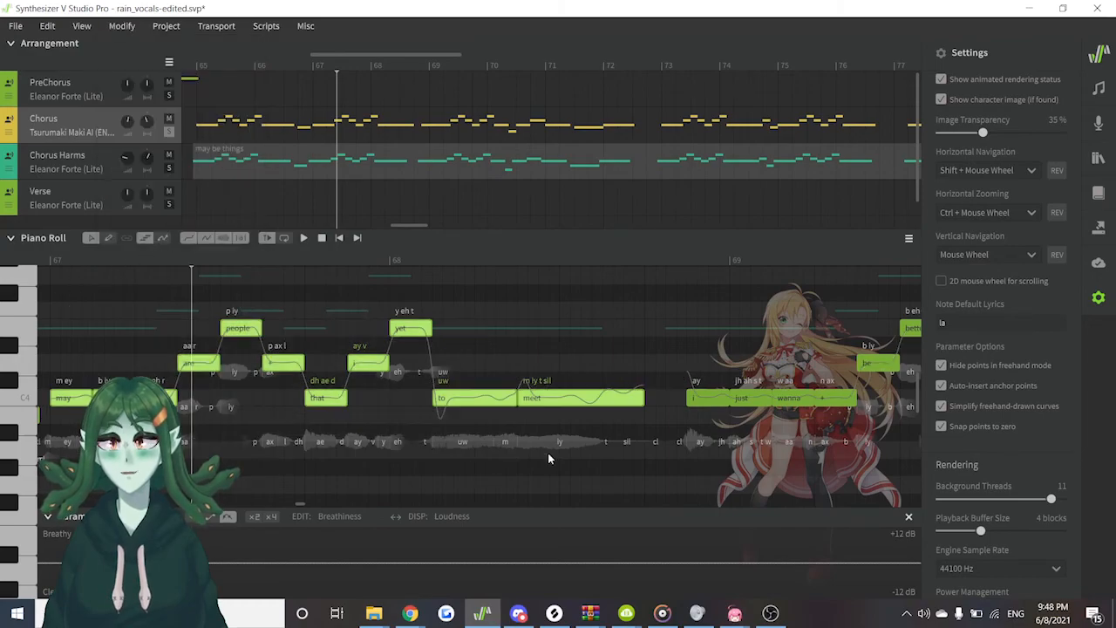
click(129, 25)
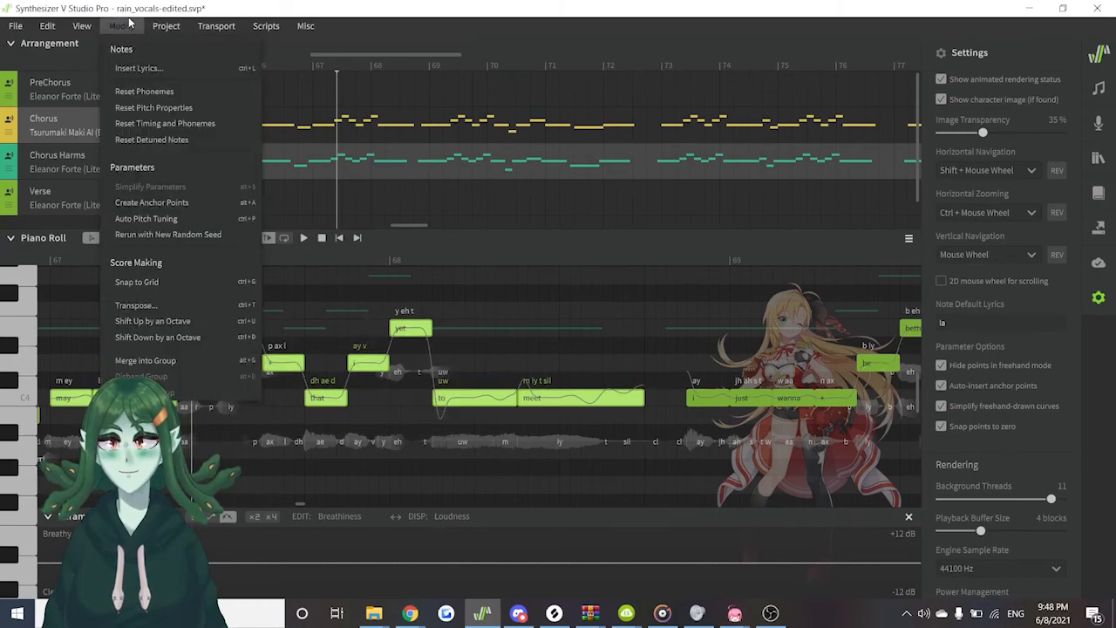
click(129, 203)
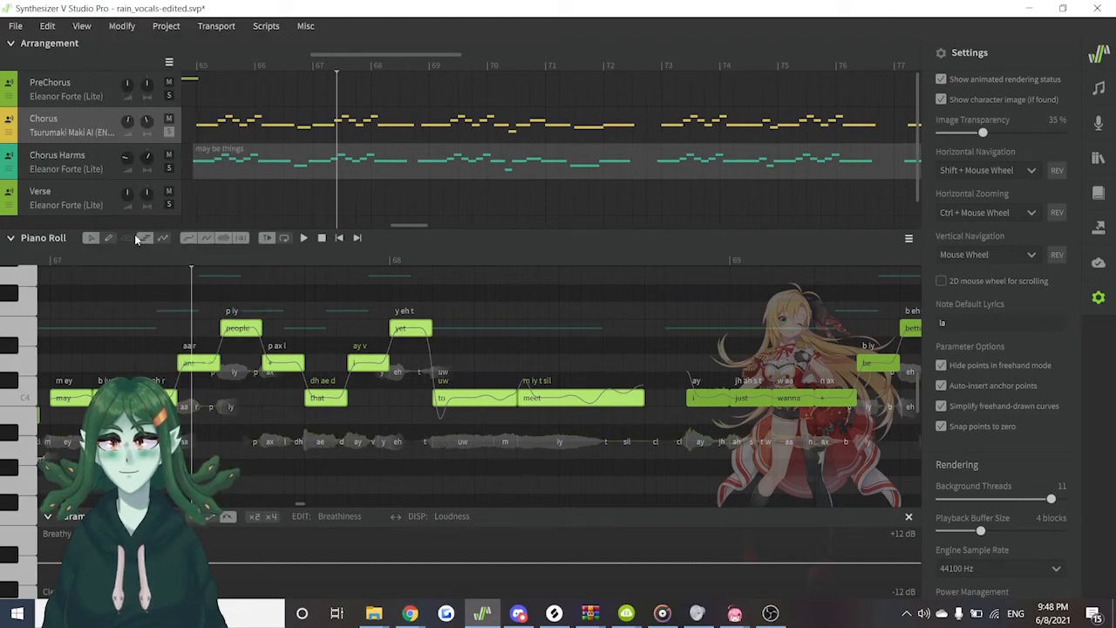
click(162, 238)
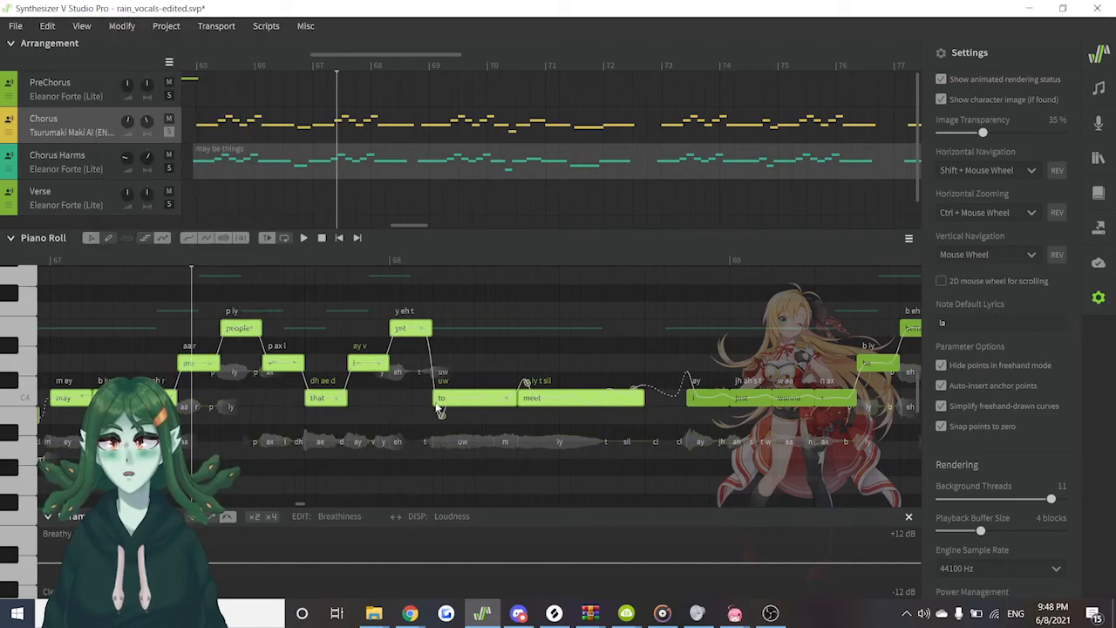
click(145, 240)
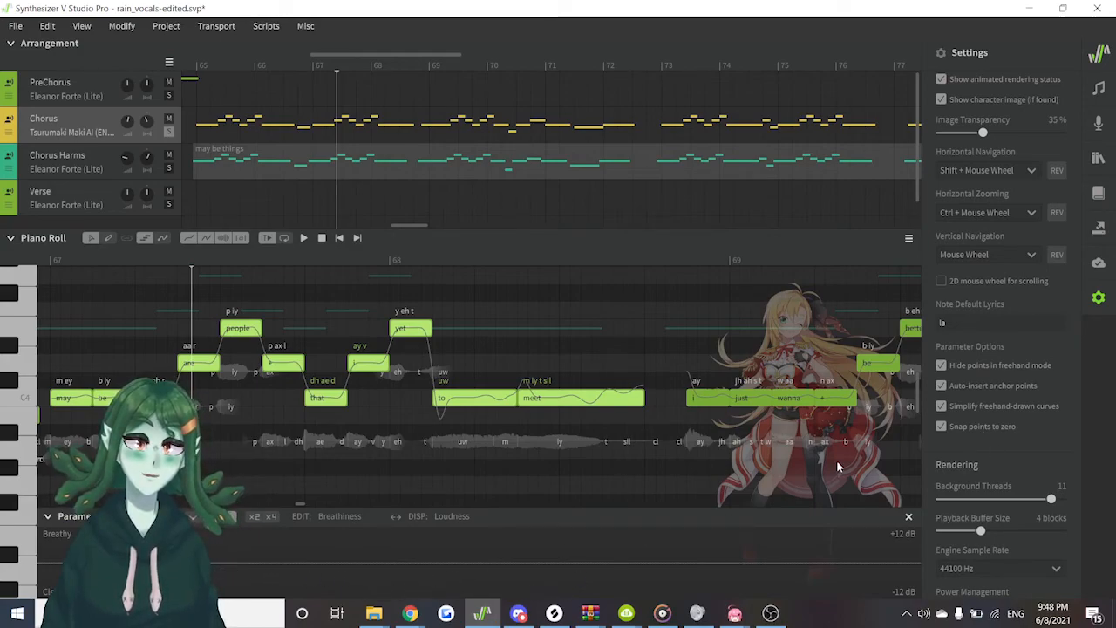
Review the rendering settings, including background threads, playback buffer size, engine sample rate and power management
scroll(1035, 430, down, 2)
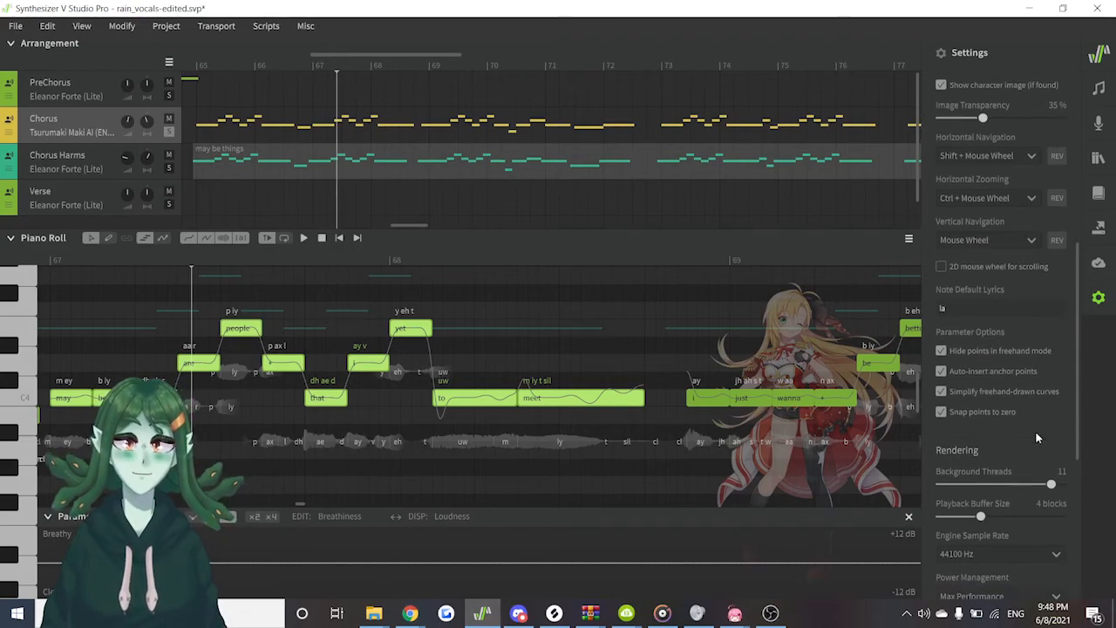
scroll(1035, 430, down, 4)
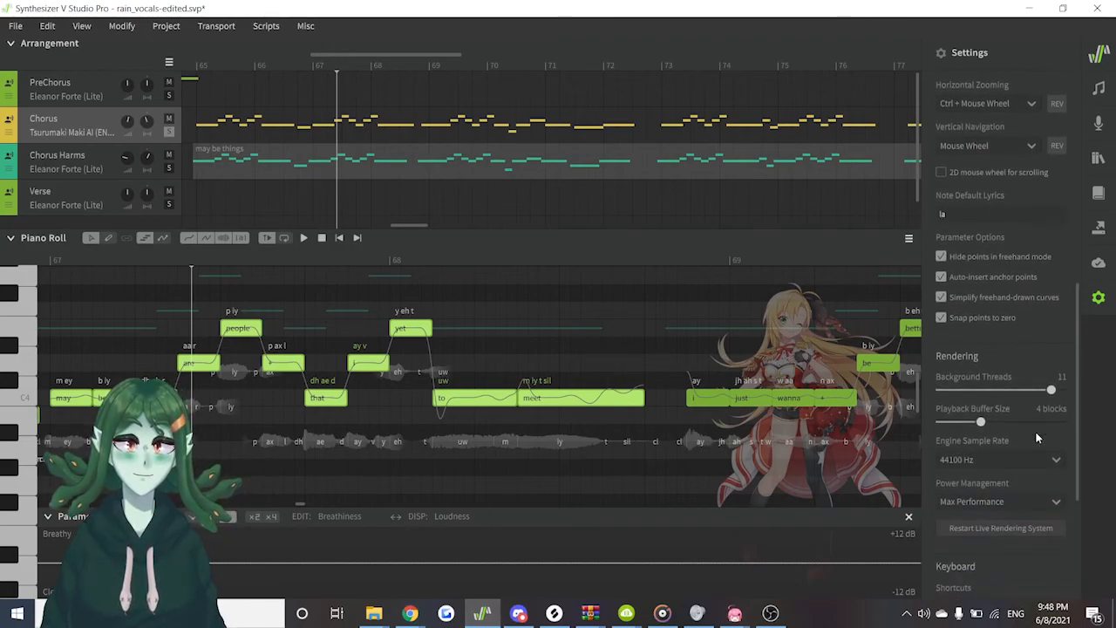
scroll(1037, 436, down, 1)
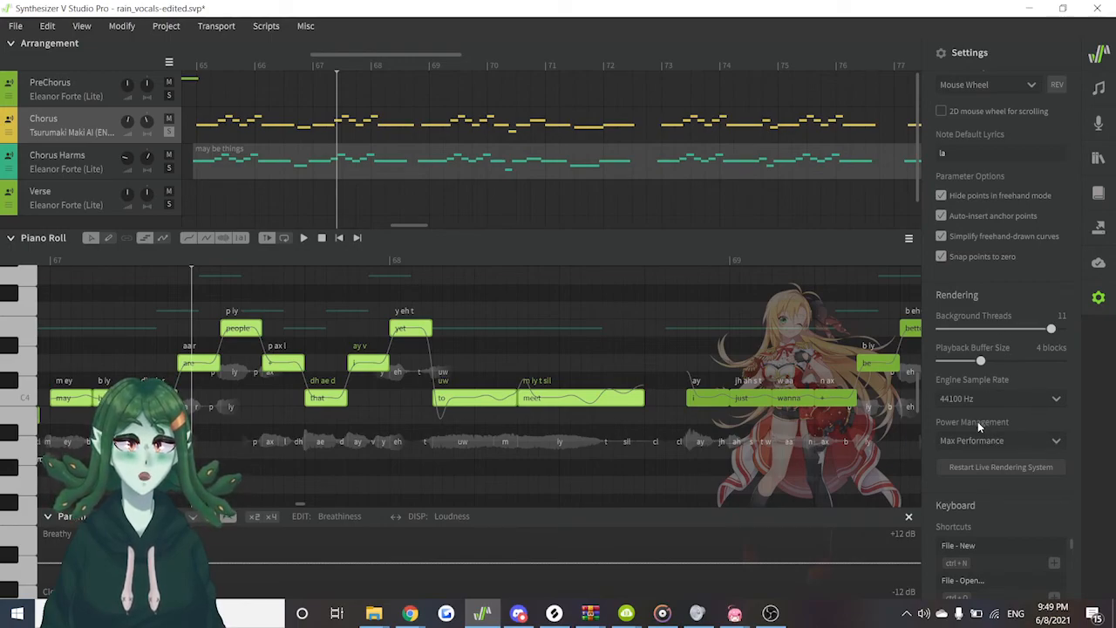
scroll(977, 421, down, 2)
Look through the keyboard shortcut list from the File and Edit commands down to the Scripts entries
scroll(977, 421, down, 4)
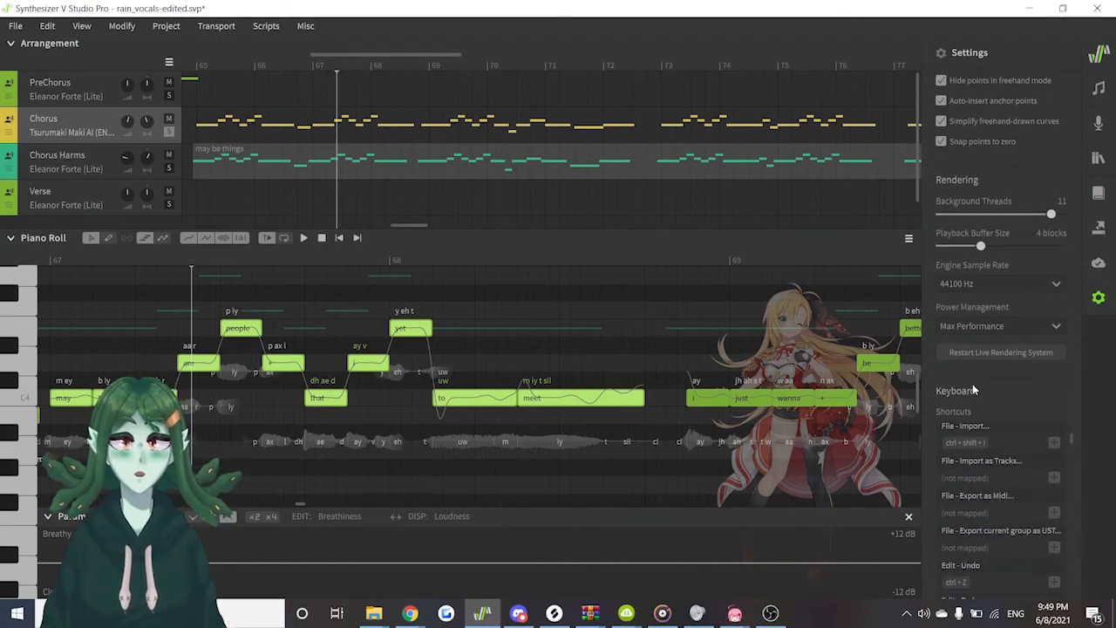
scroll(973, 386, down, 3)
scroll(974, 389, down, 2)
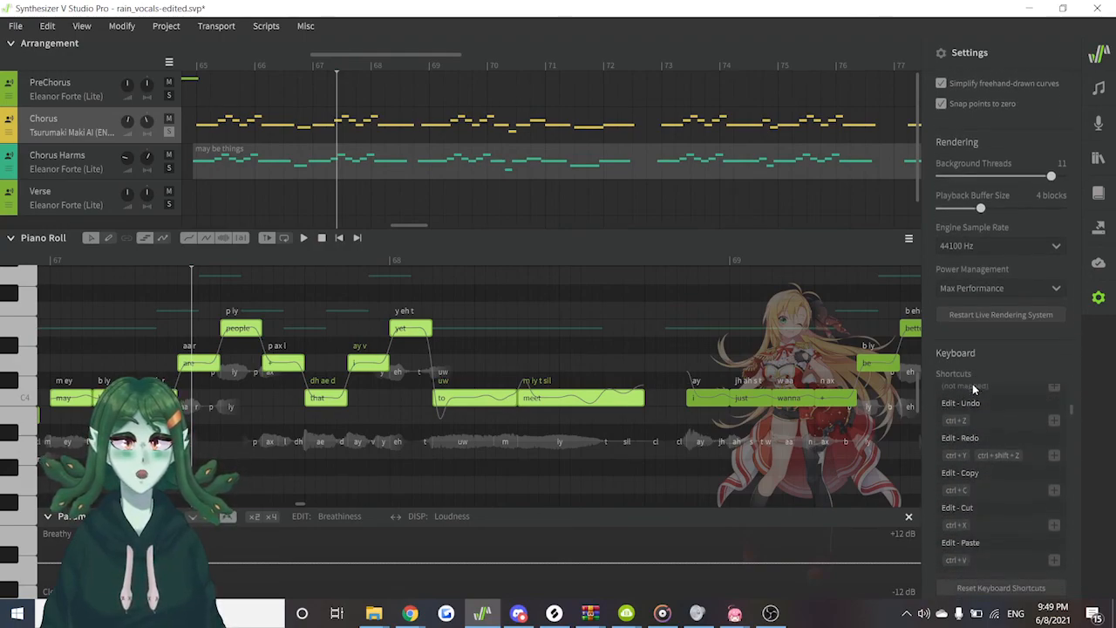
scroll(973, 386, down, 10)
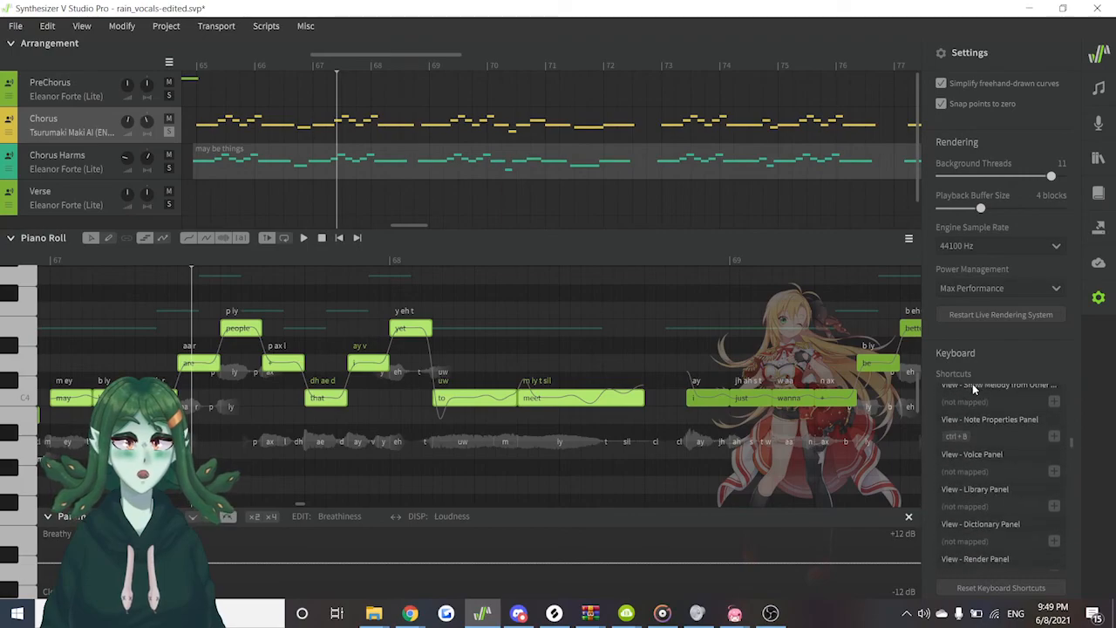
scroll(973, 389, down, 6)
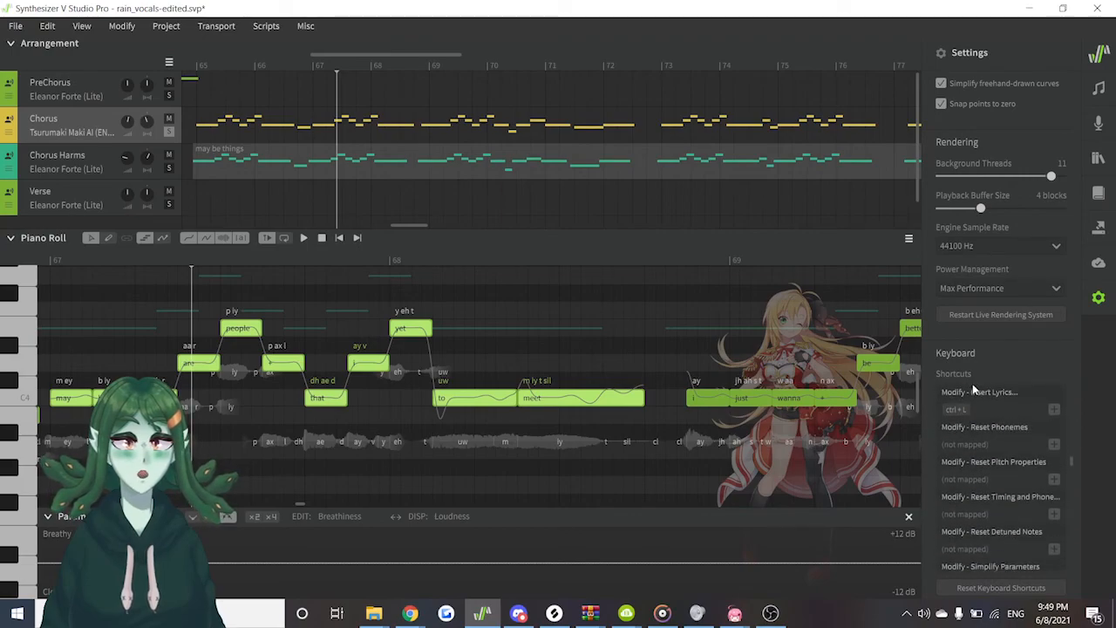
scroll(973, 389, down, 10)
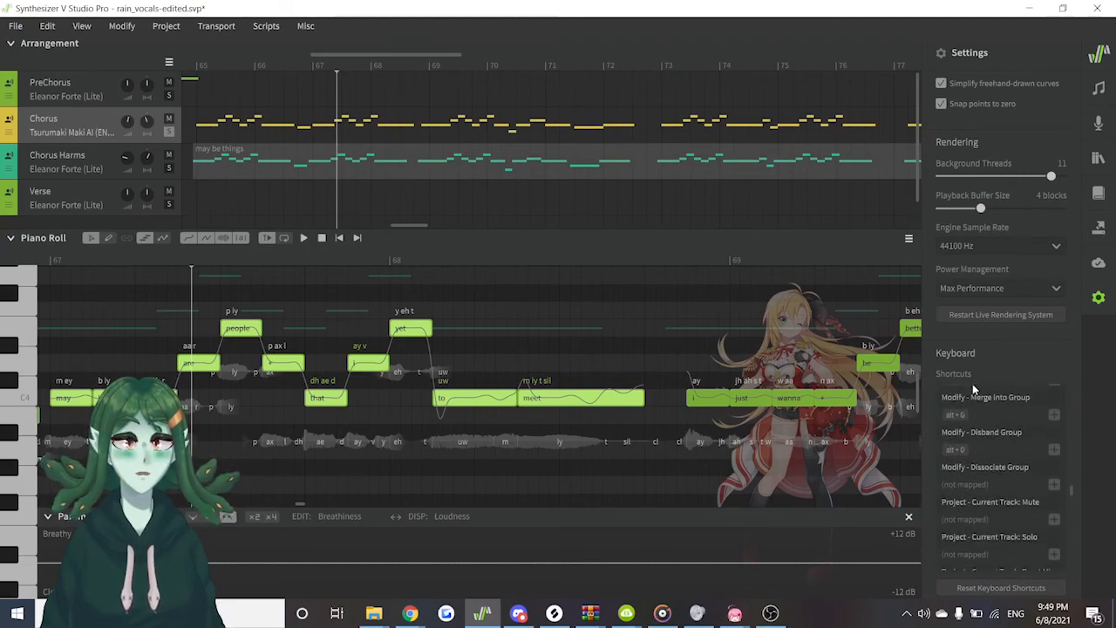
scroll(972, 383, down, 5)
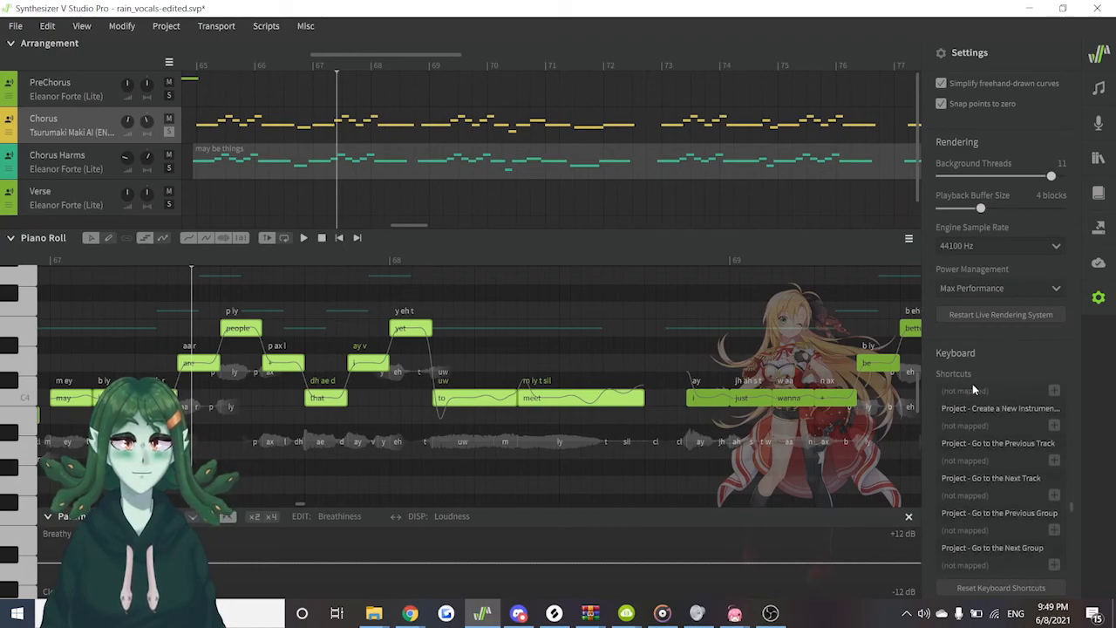
scroll(969, 452, down, 8)
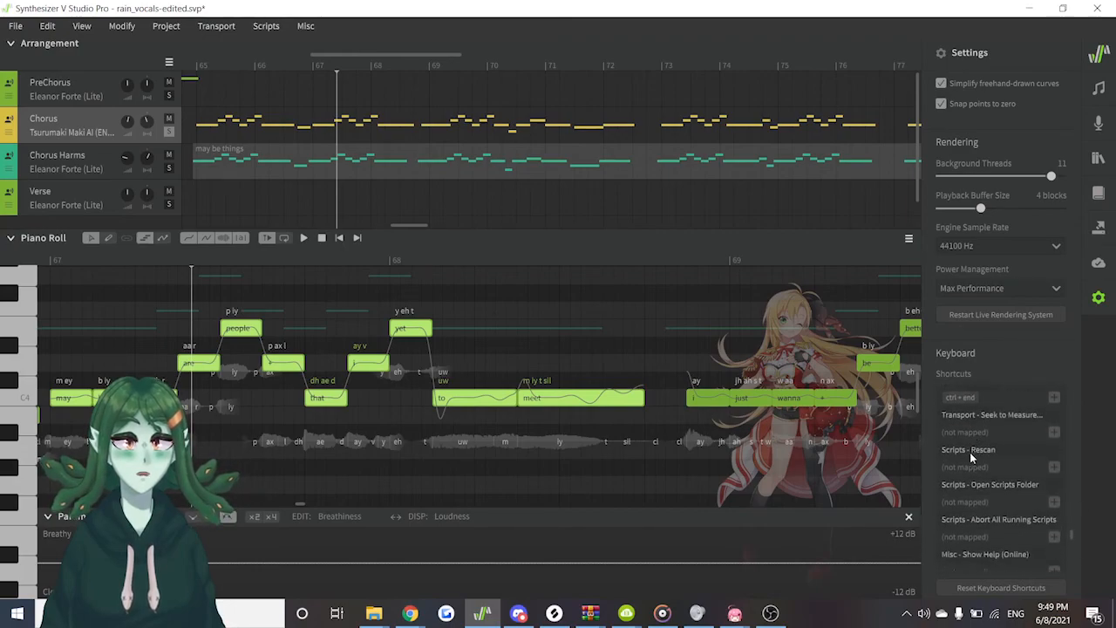
scroll(969, 452, down, 3)
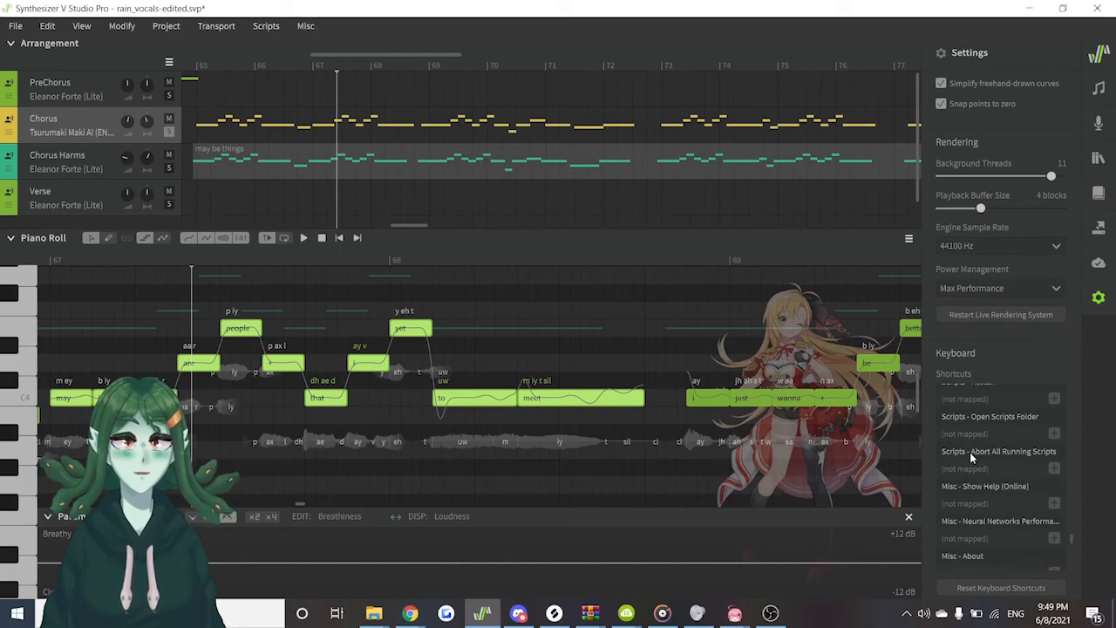
scroll(969, 452, down, 4)
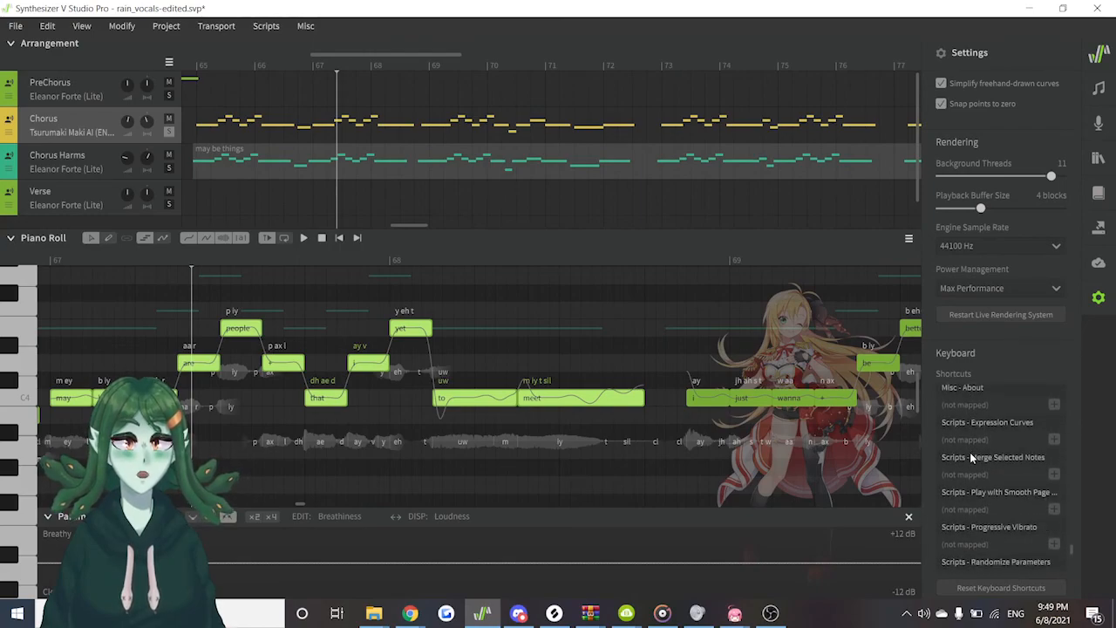
scroll(970, 452, down, 3)
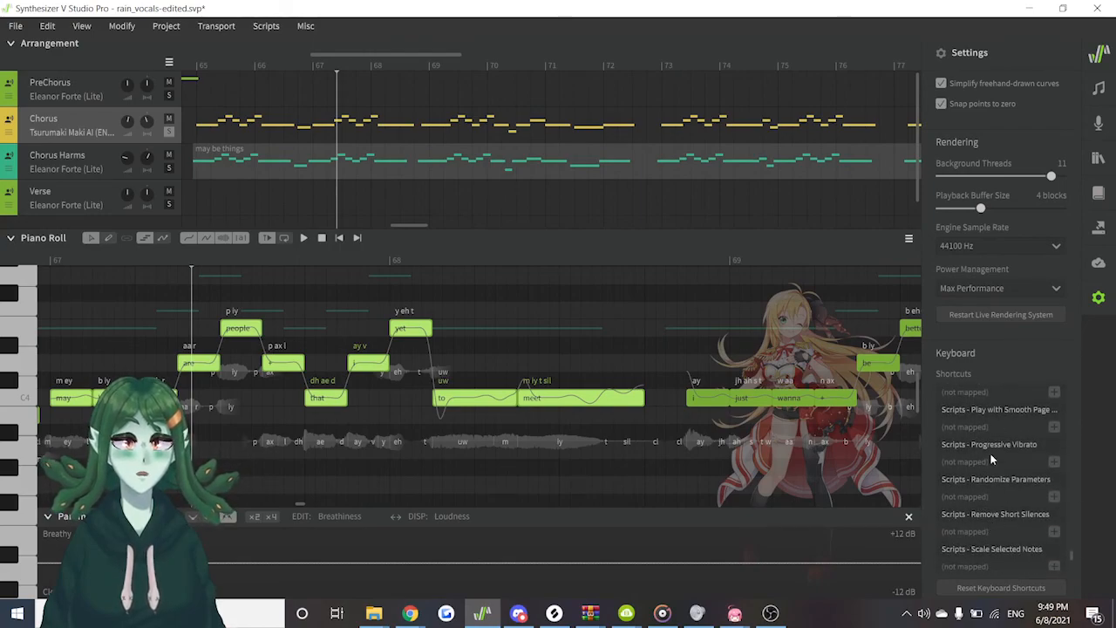
scroll(996, 509, down, 5)
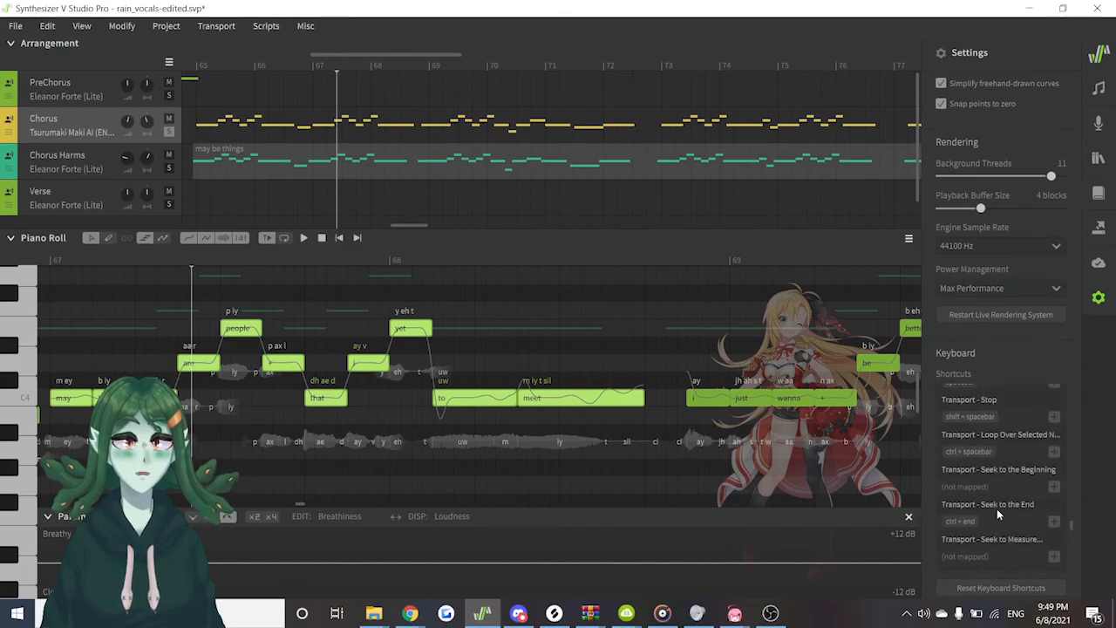
Go back through the Transport, Project, Modify and View shortcuts, examining the Modify commands, and return to the start of the list
scroll(997, 509, up, 5)
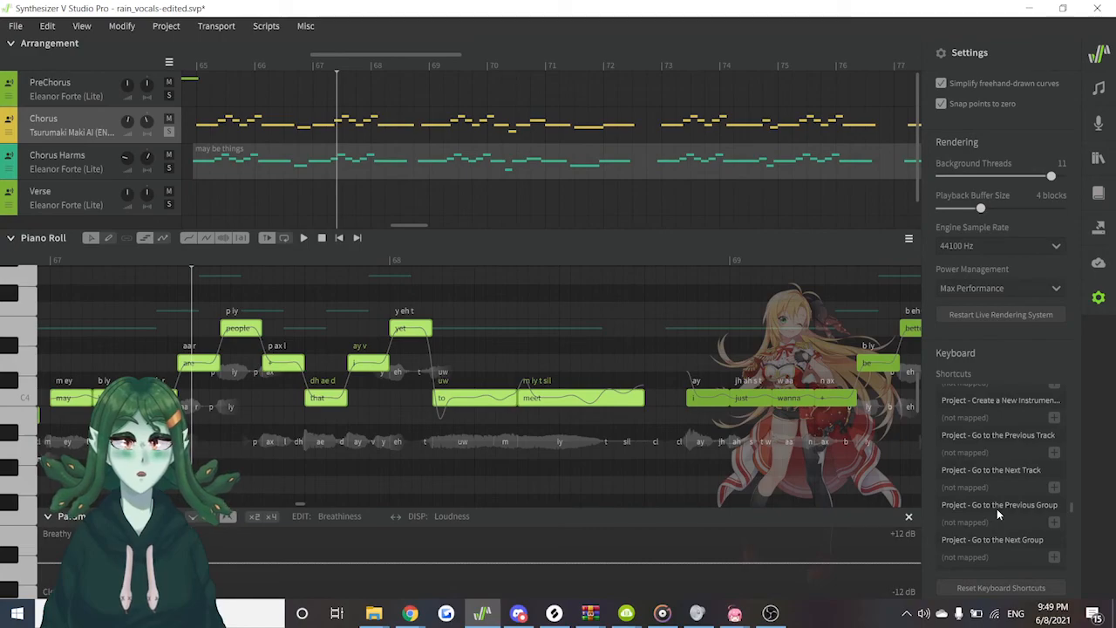
scroll(996, 515, up, 3)
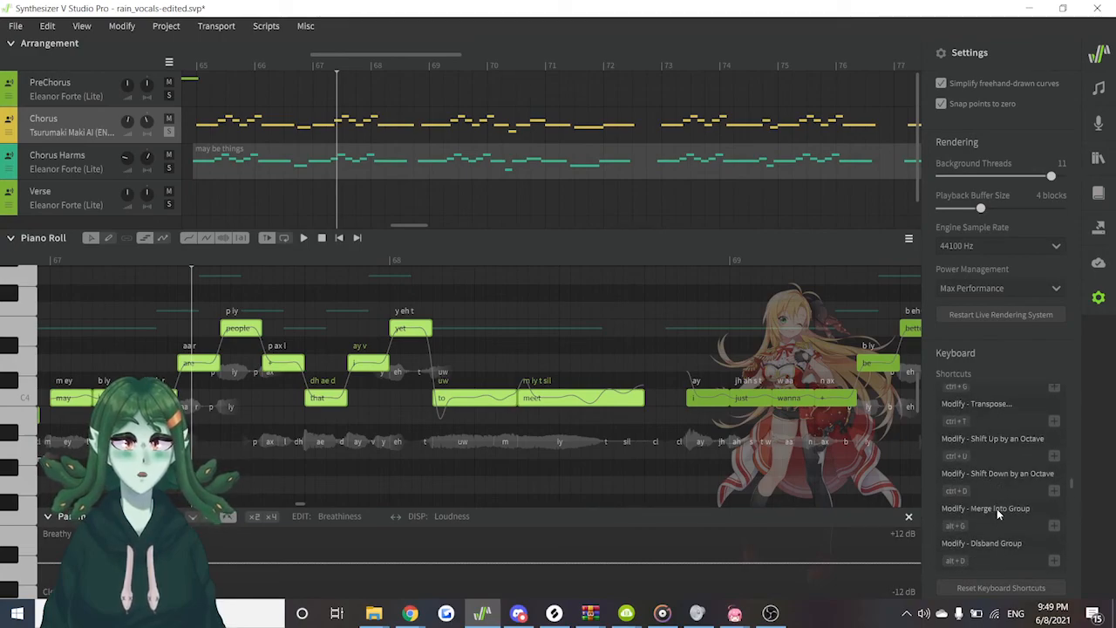
scroll(997, 508, down, 2)
scroll(996, 509, up, 3)
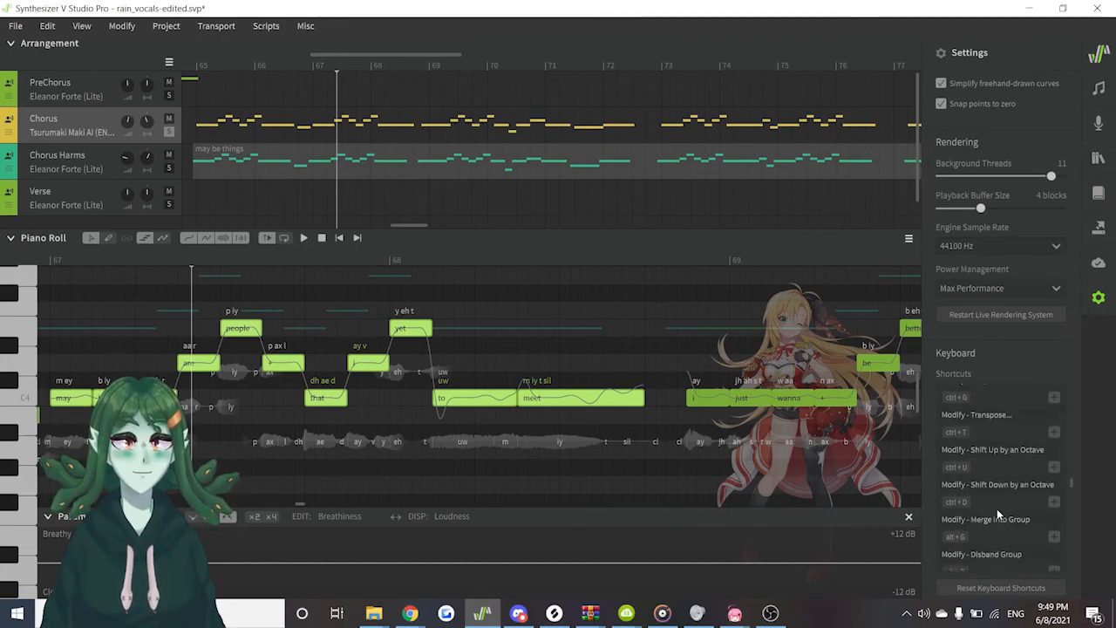
scroll(997, 468, down, 5)
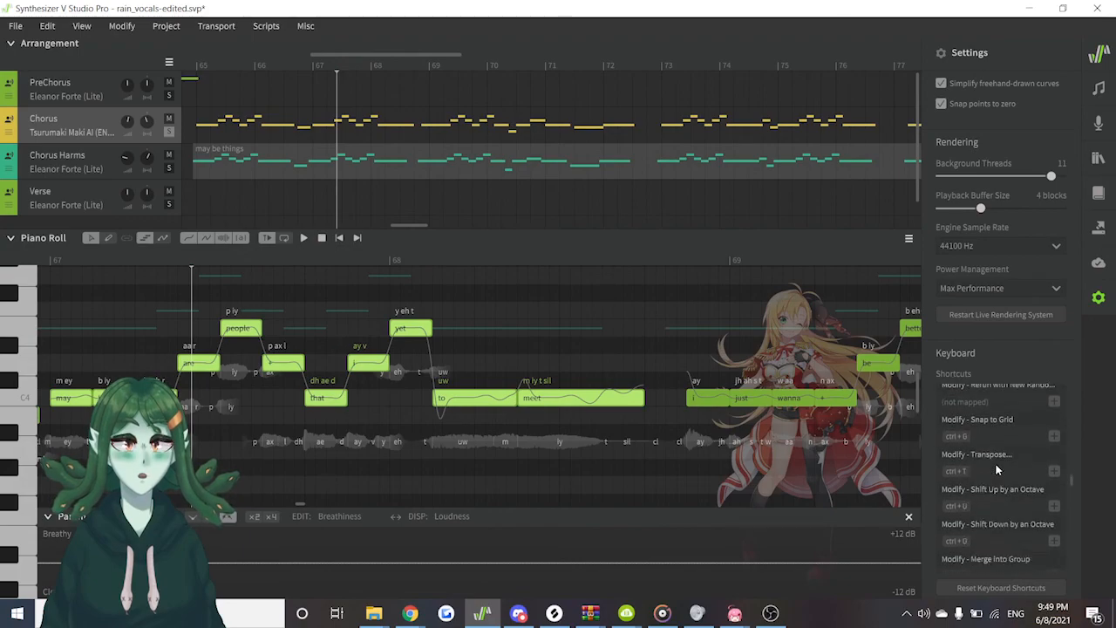
scroll(996, 468, up, 5)
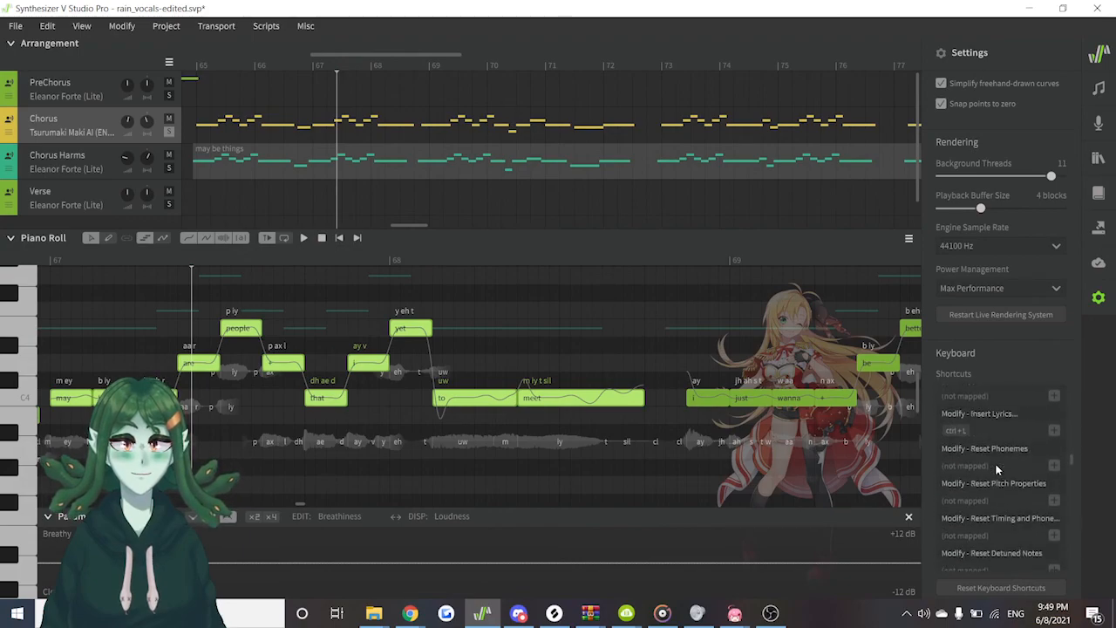
scroll(996, 468, down, 3)
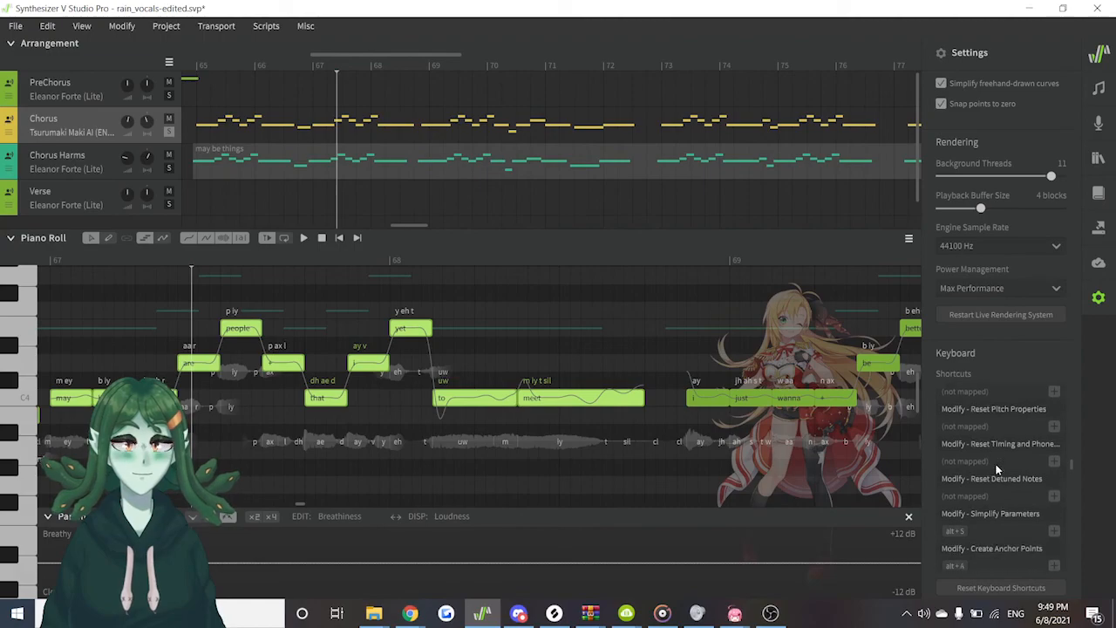
scroll(996, 469, down, 1)
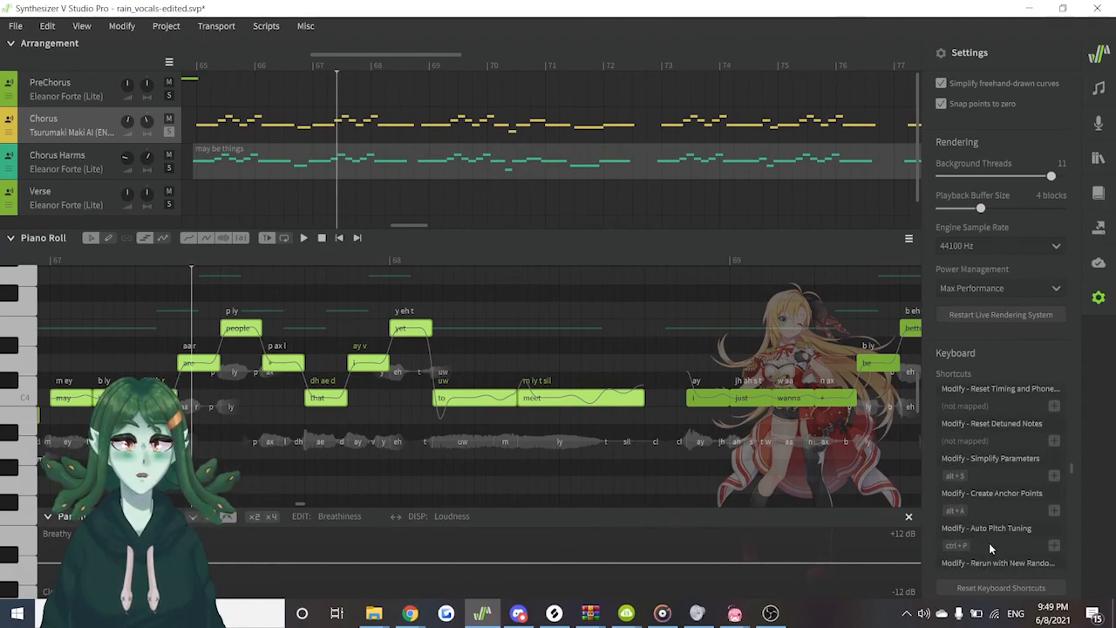
scroll(989, 547, up, 5)
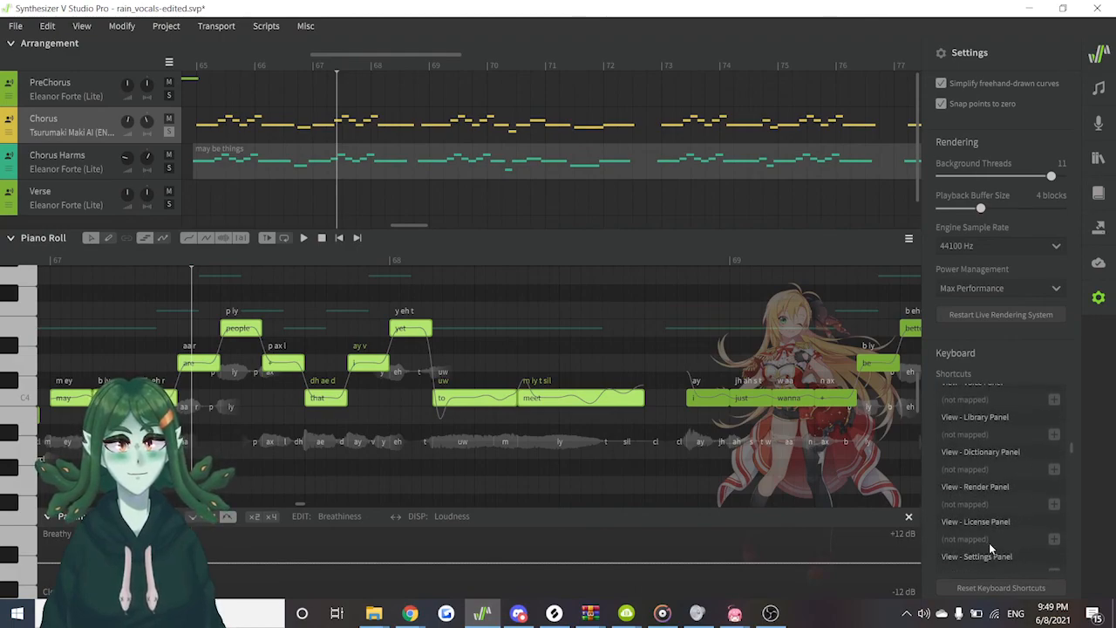
scroll(990, 547, up, 5)
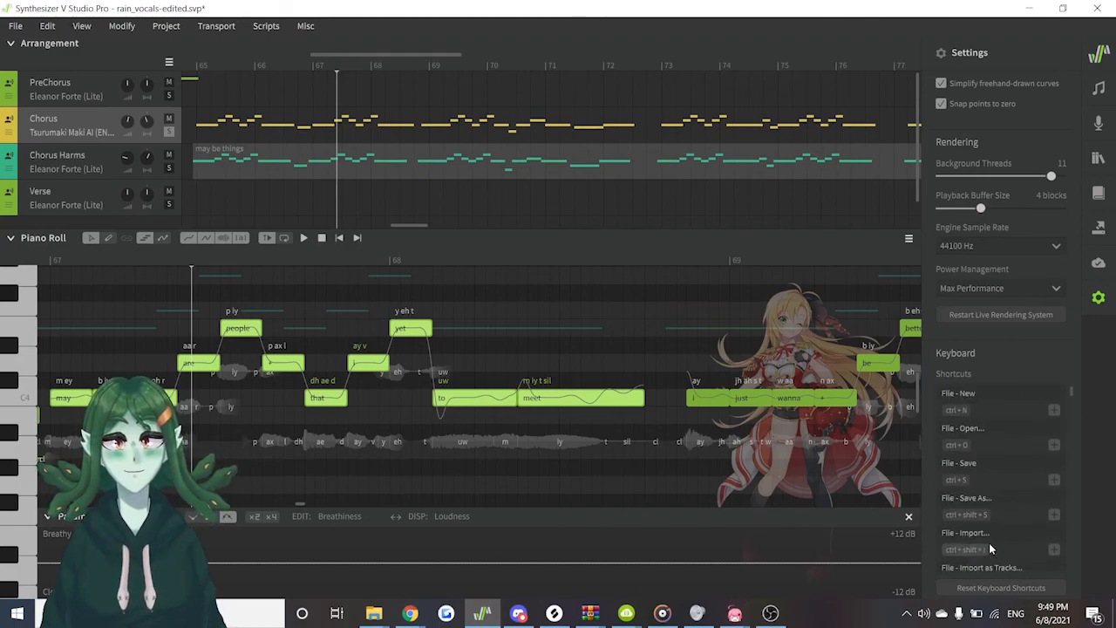